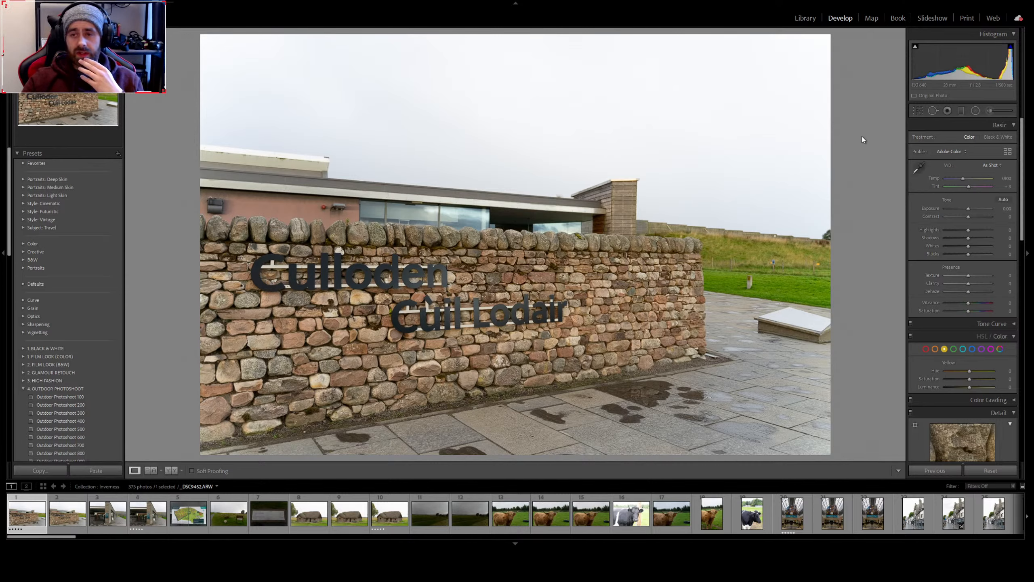
# Look through the whole Inverness collection in the filmstrip, return to its start, and view the develop adjustments
pyautogui.scroll(-10, 232, 514)
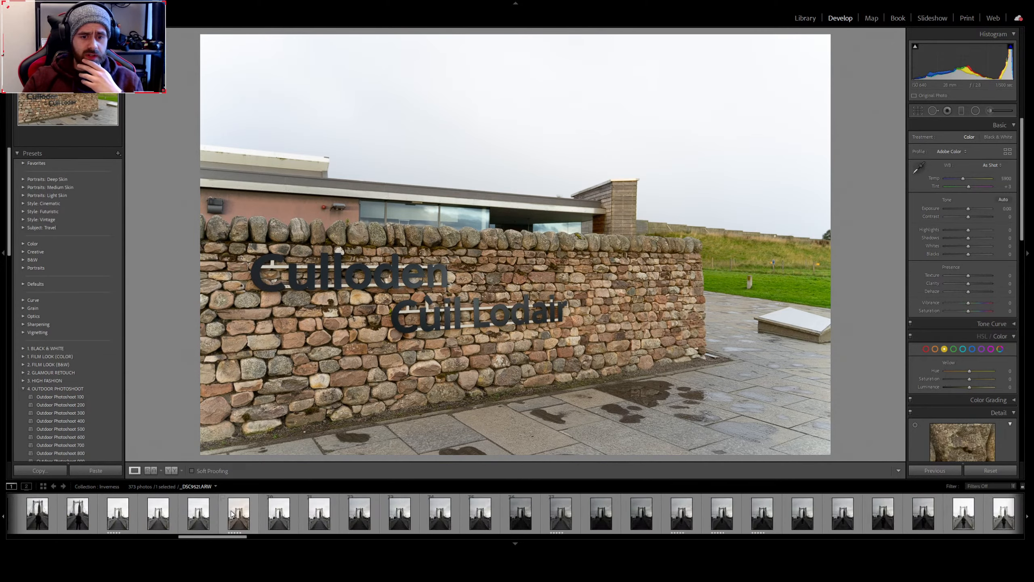
pyautogui.scroll(-20, 232, 515)
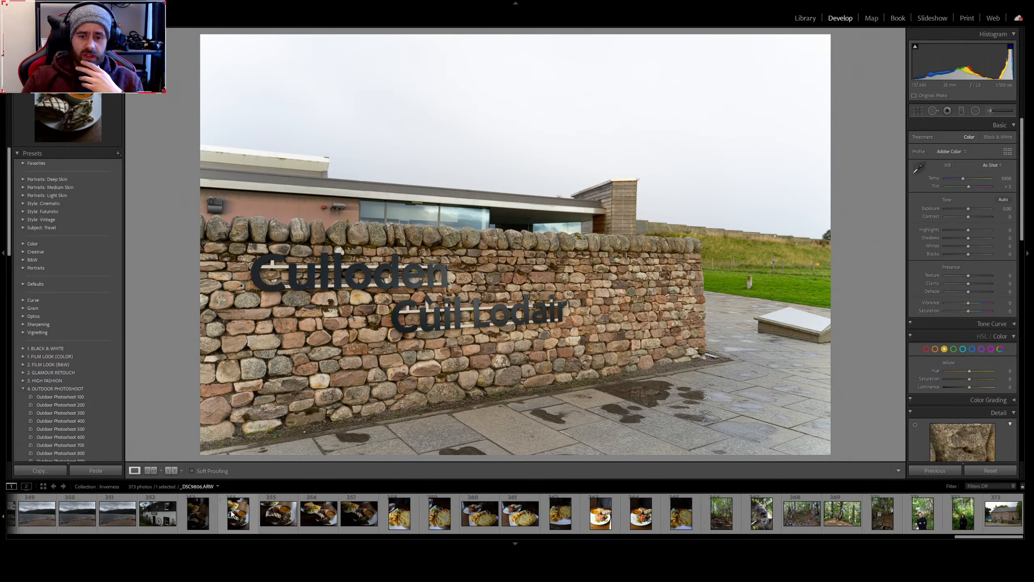
pyautogui.scroll(15, 230, 513)
pyautogui.press('Home')
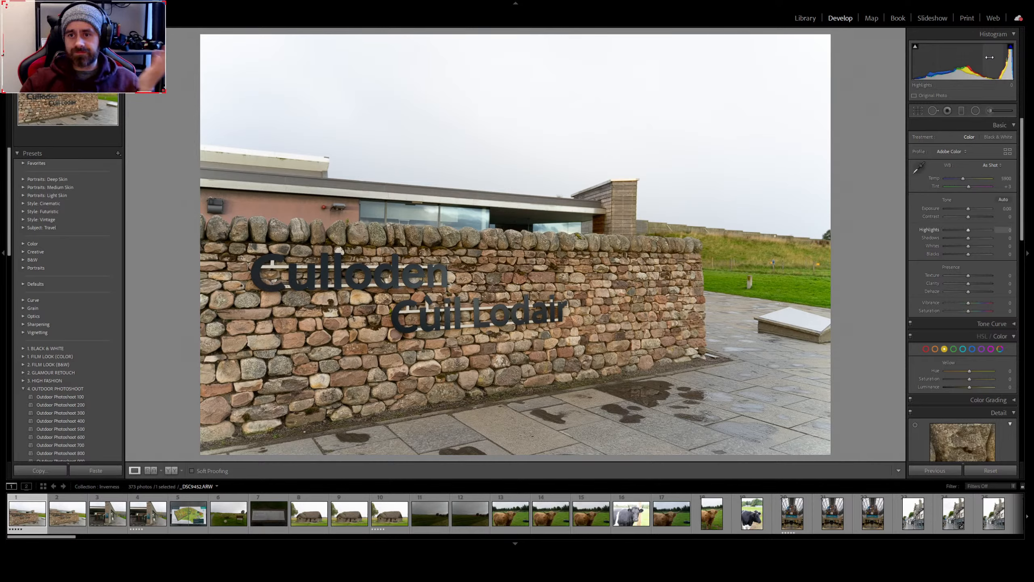
pyautogui.scroll(-3, 939, 231)
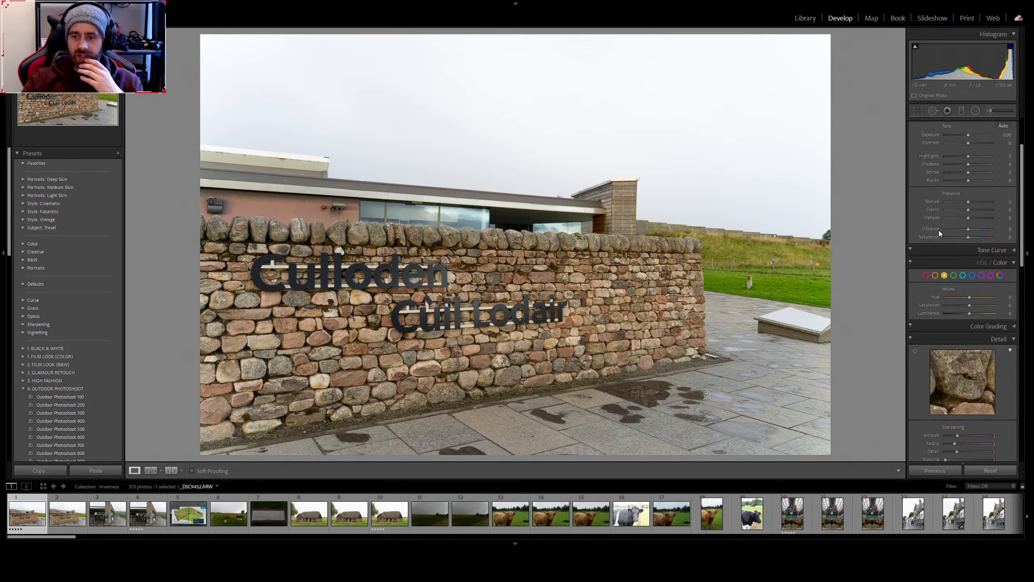
pyautogui.scroll(3, 939, 231)
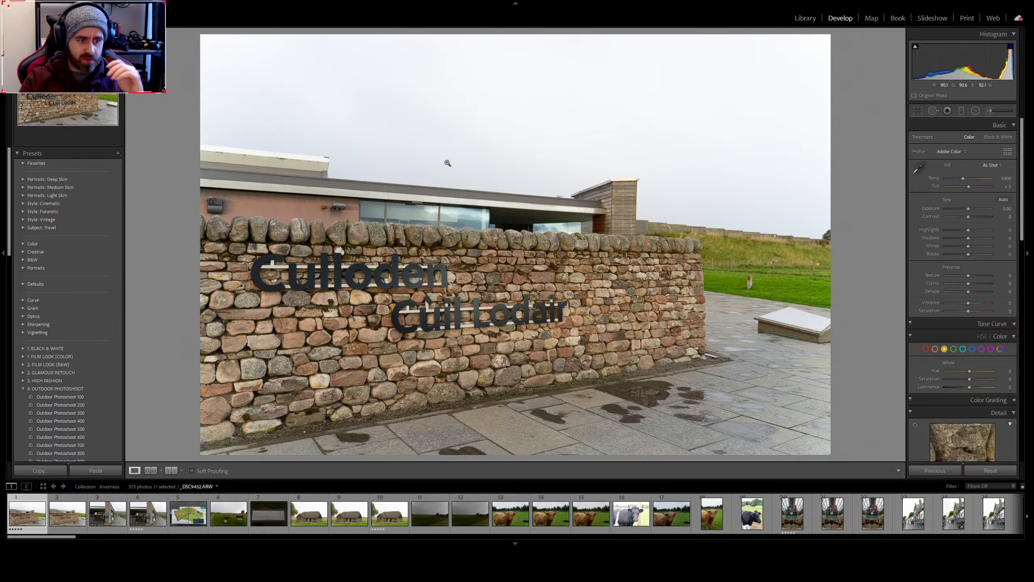
# On the overexposed black-and-white cow photo, lower Exposure to -2.11, inspect the sky up close, and lower Highlights to -67
pyautogui.click(631, 514)
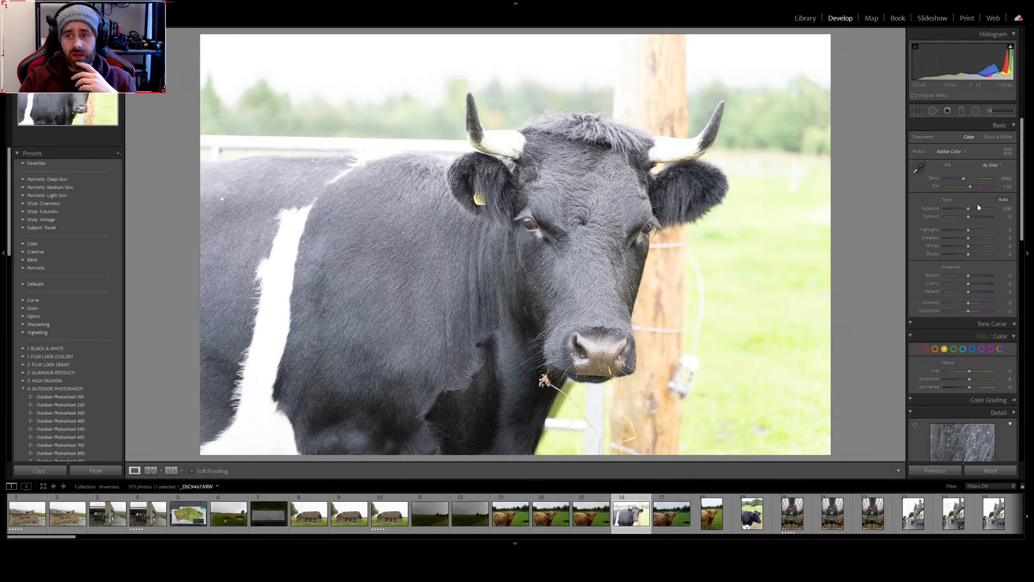
pyautogui.moveTo(969, 208); pyautogui.dragTo(959, 211)
pyautogui.click(784, 53)
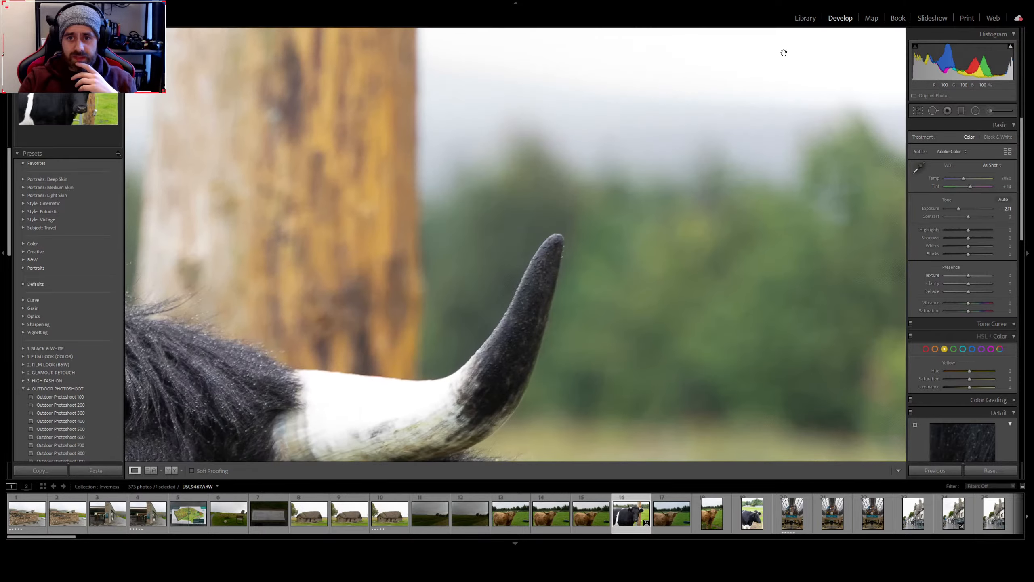
pyautogui.click(780, 72)
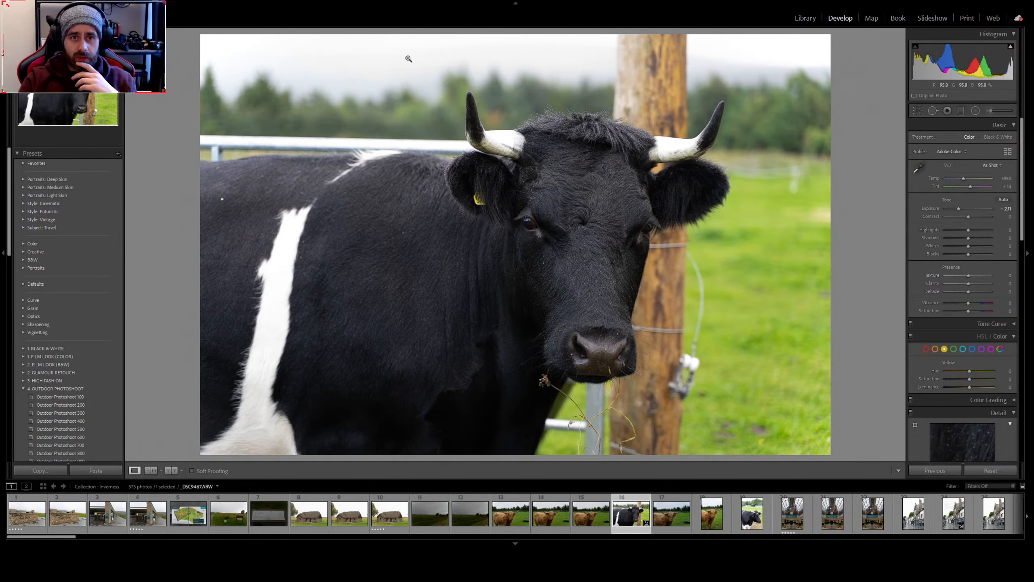
pyautogui.moveTo(971, 230)
pyautogui.mouseDown()
pyautogui.moveTo(944, 228)
pyautogui.moveTo(954, 228)
pyautogui.mouseUp()
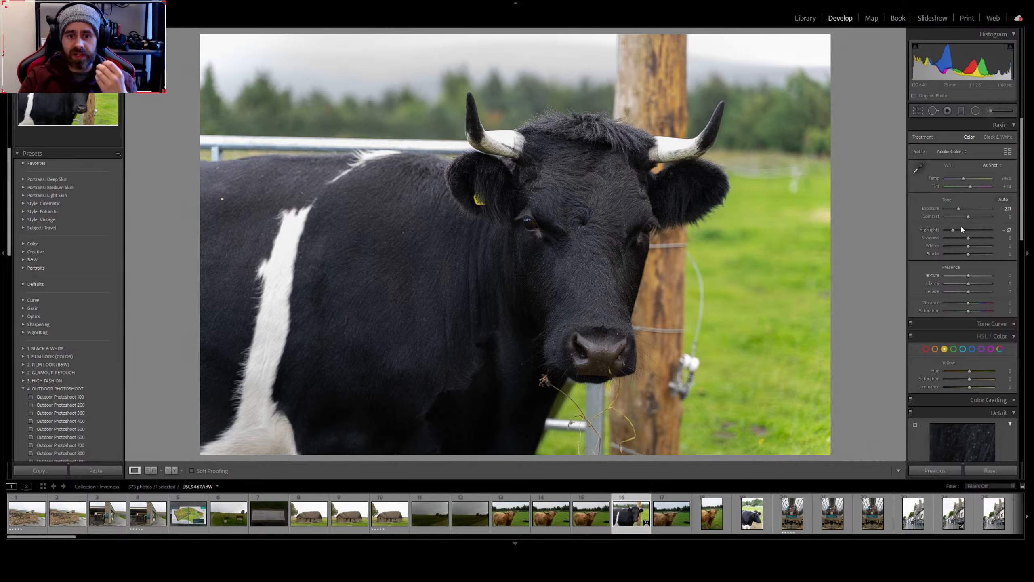
# Reset the Exposure and Highlights adjustments on the black-and-white cow photo
pyautogui.moveTo(962, 208); pyautogui.dragTo(970, 210)
pyautogui.doubleClick(970, 211)
pyautogui.doubleClick(958, 229)
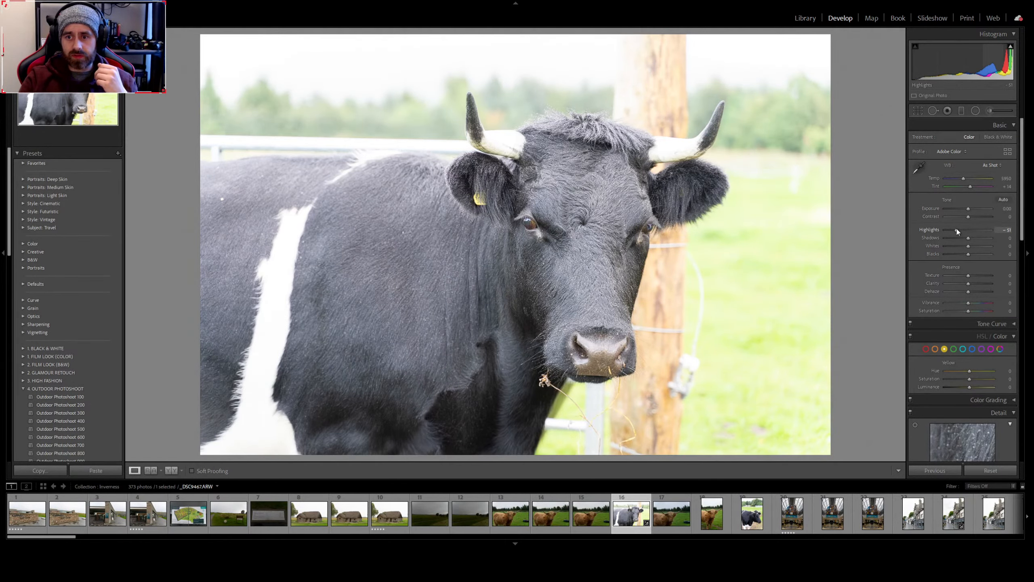
# Review the photos from the first Culloden wall shot onward and rate the battlefield sign photo with five stars
pyautogui.click(34, 521)
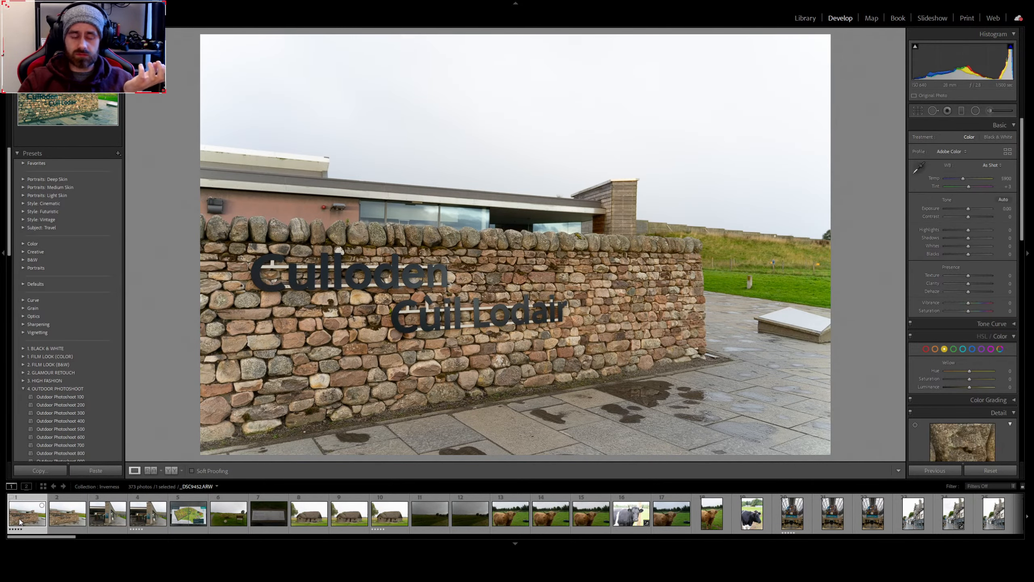
pyautogui.press('Right')
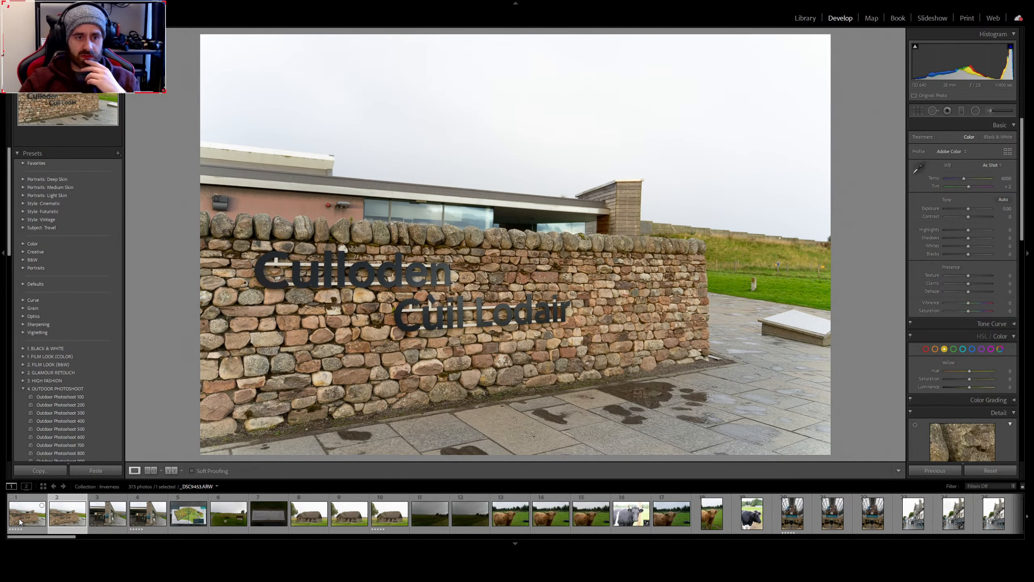
pyautogui.press('Right')
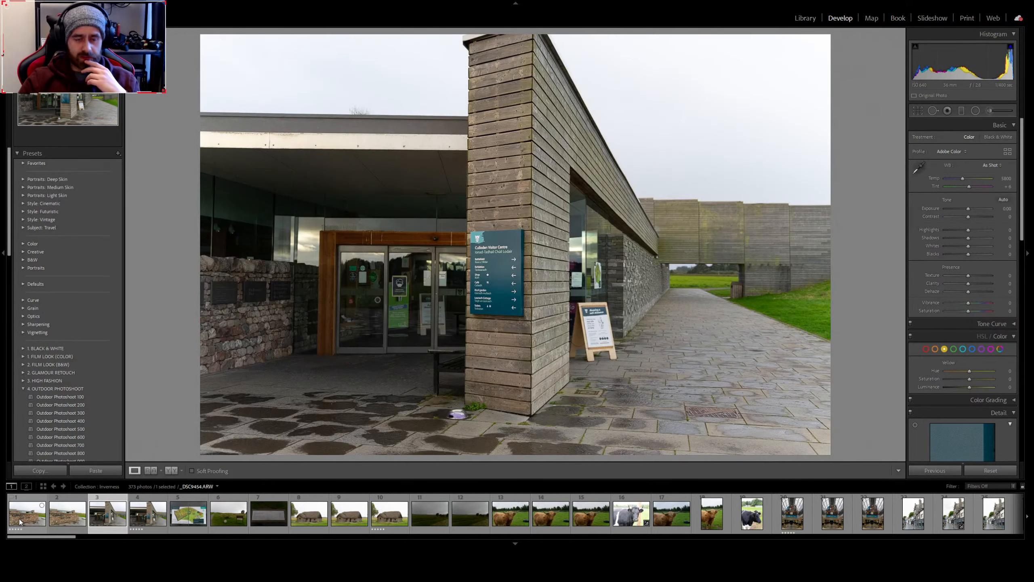
pyautogui.press('Right')
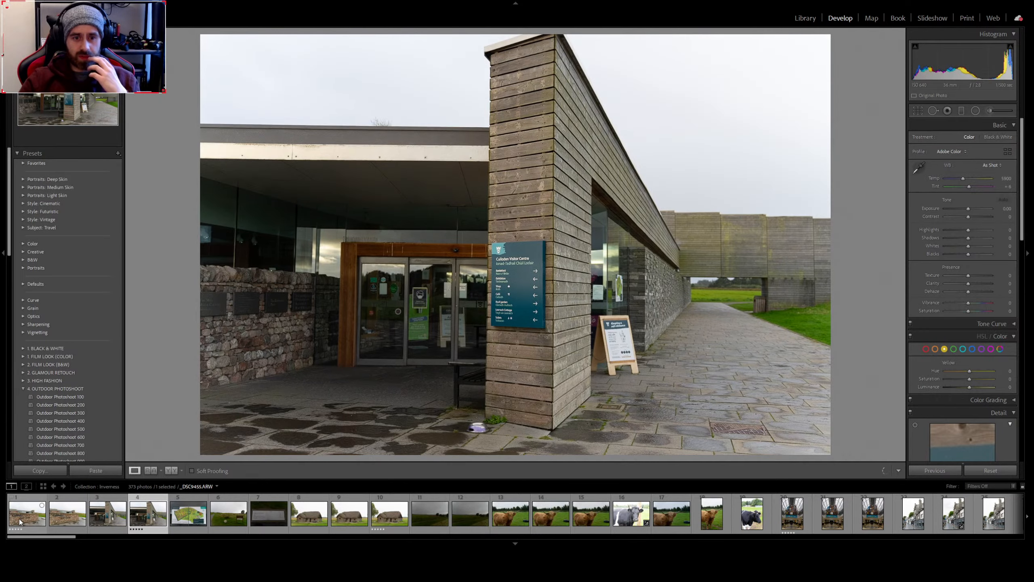
pyautogui.press('Right')
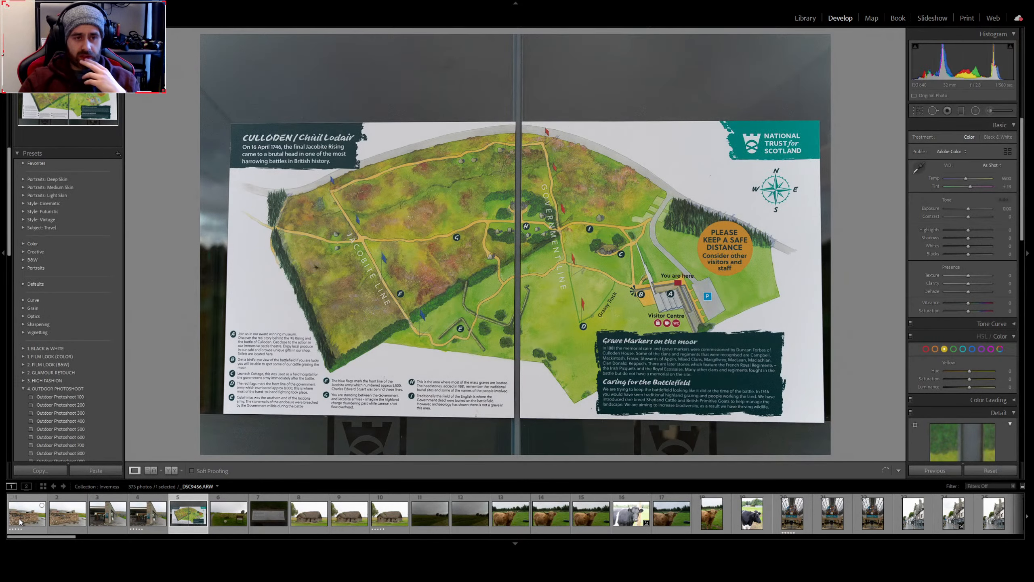
pyautogui.press('Right')
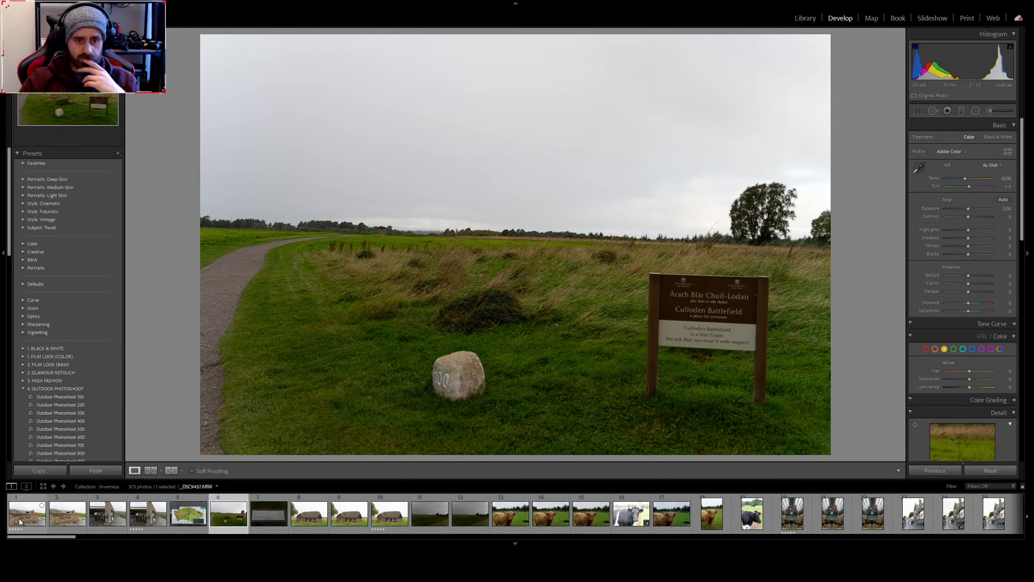
pyautogui.press('5')
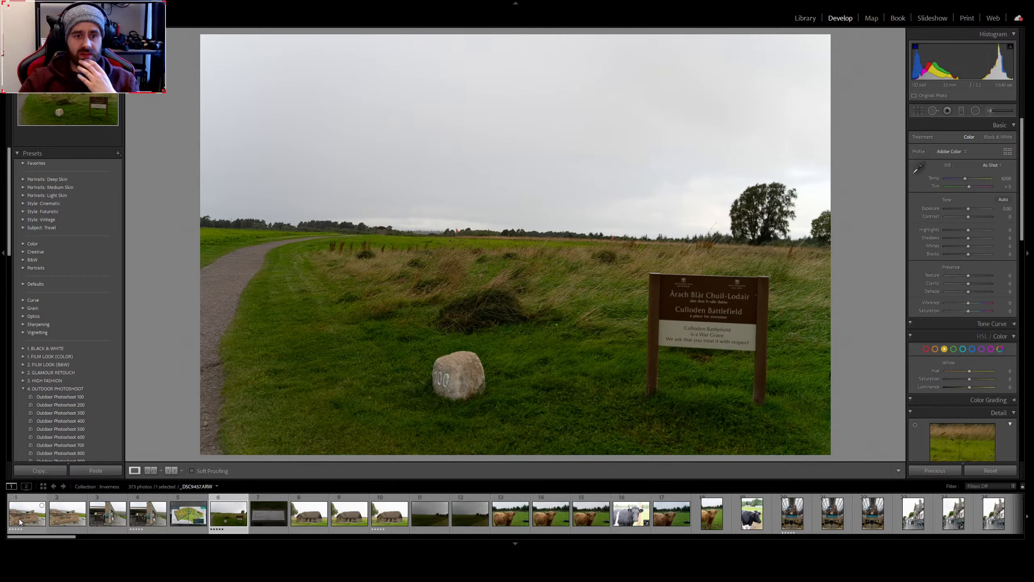
# Compare the thatched cottage photos and rate the first of them, _DSC9459, with five stars
pyautogui.press('Right')
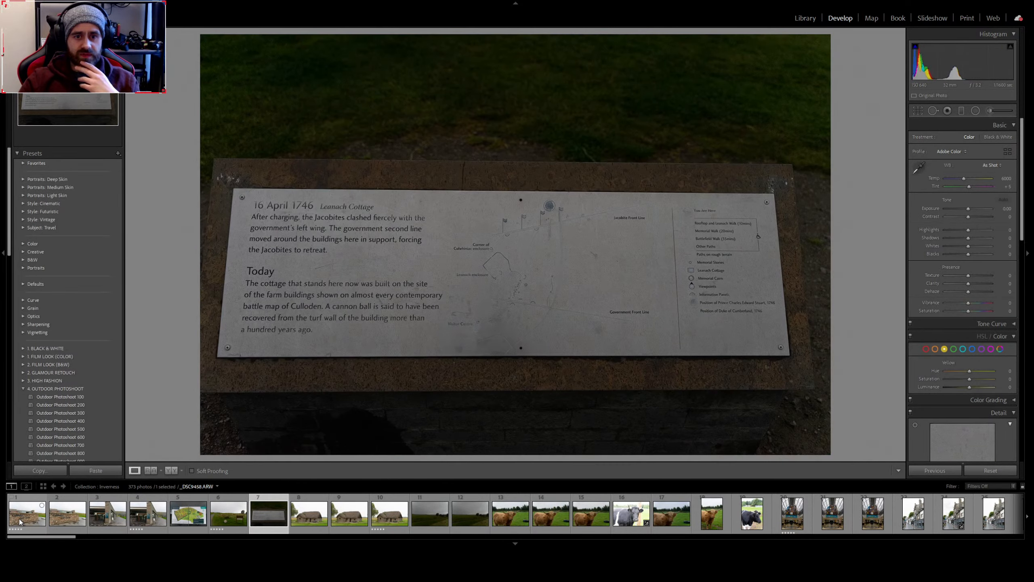
pyautogui.press('Right')
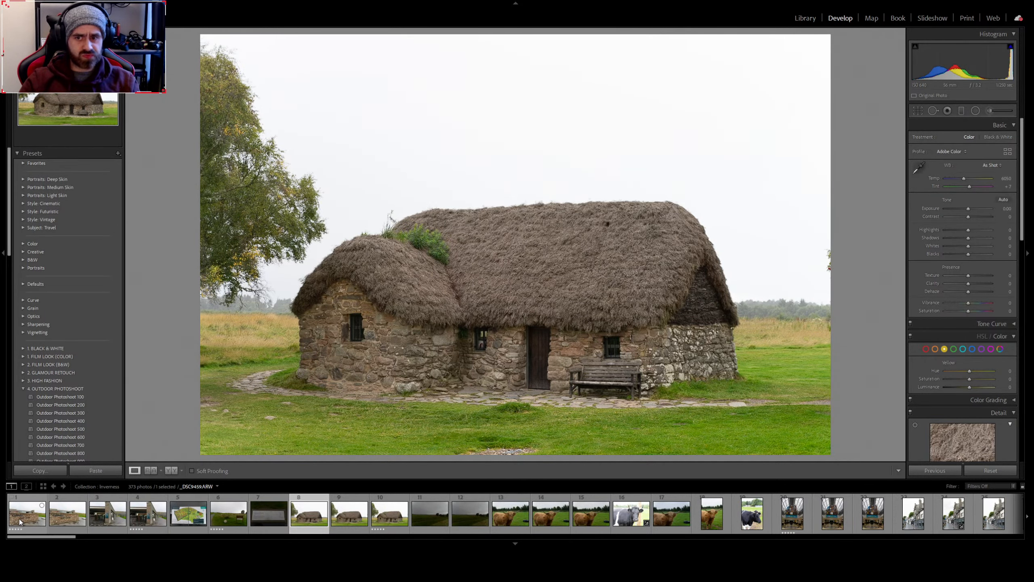
pyautogui.press('Right')
pyautogui.press('Right')
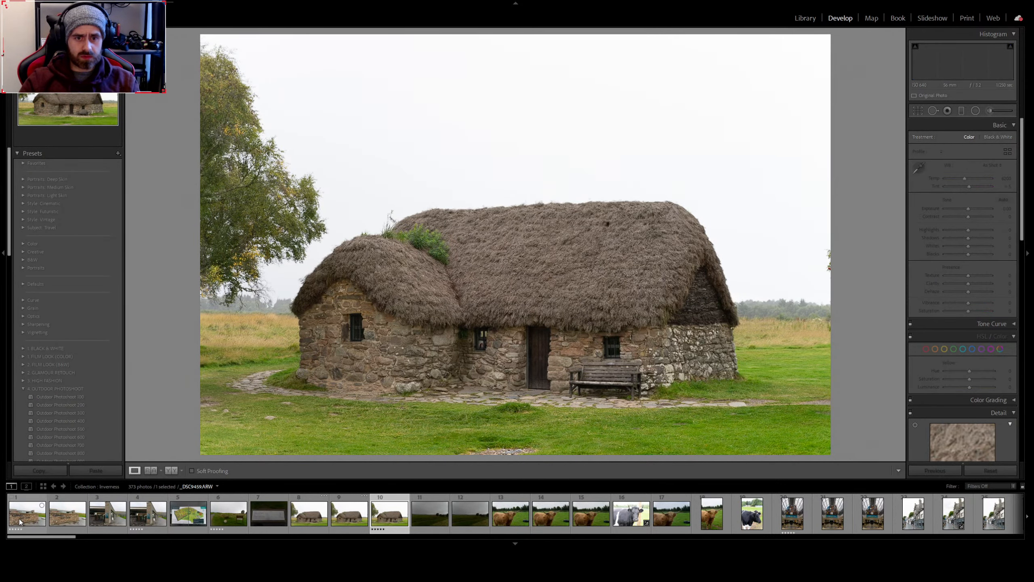
pyautogui.press('Left')
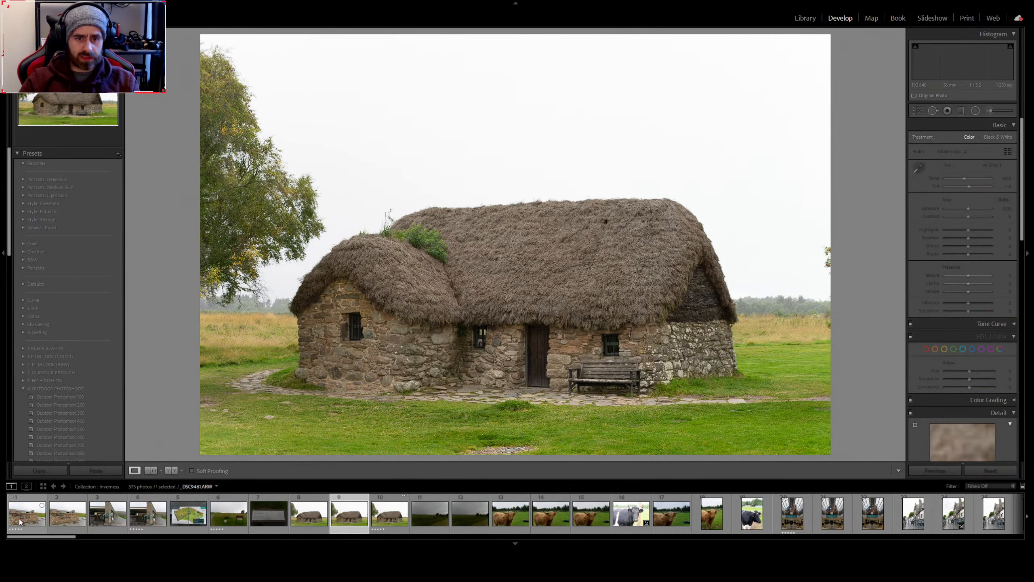
pyautogui.press('Left')
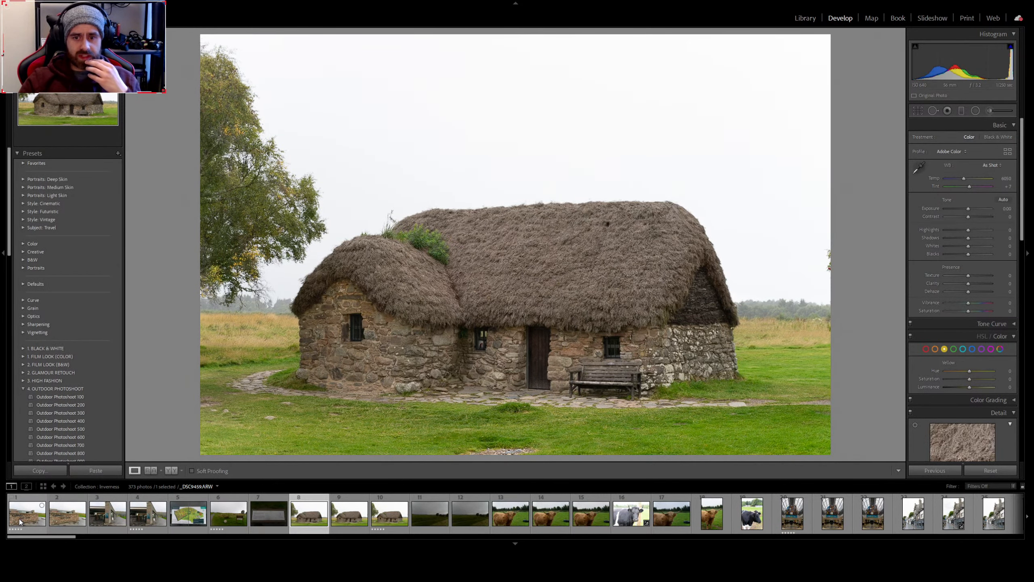
pyautogui.press('5')
# Rate the second dark landscape photo, _DSC9463, with five stars and inspect its distant cottage and fields up close
pyautogui.press('Right')
pyautogui.press('Right')
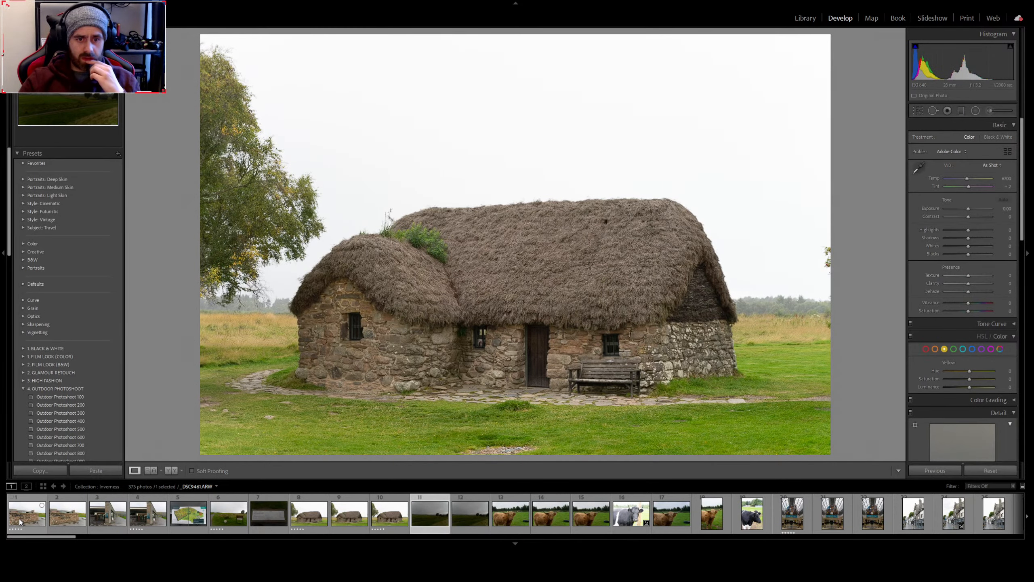
pyautogui.press('Right')
pyautogui.press('Right')
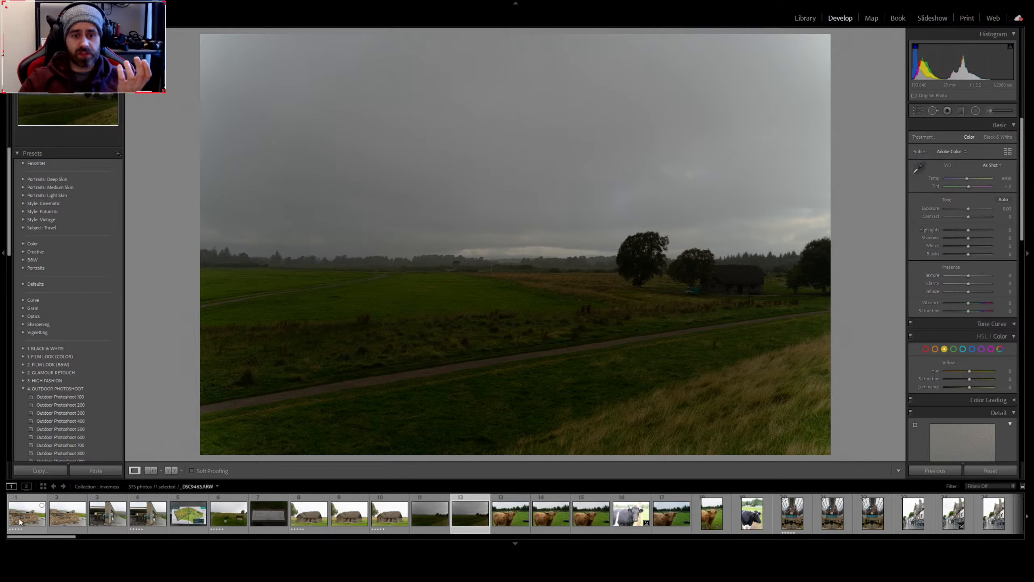
pyautogui.press('5')
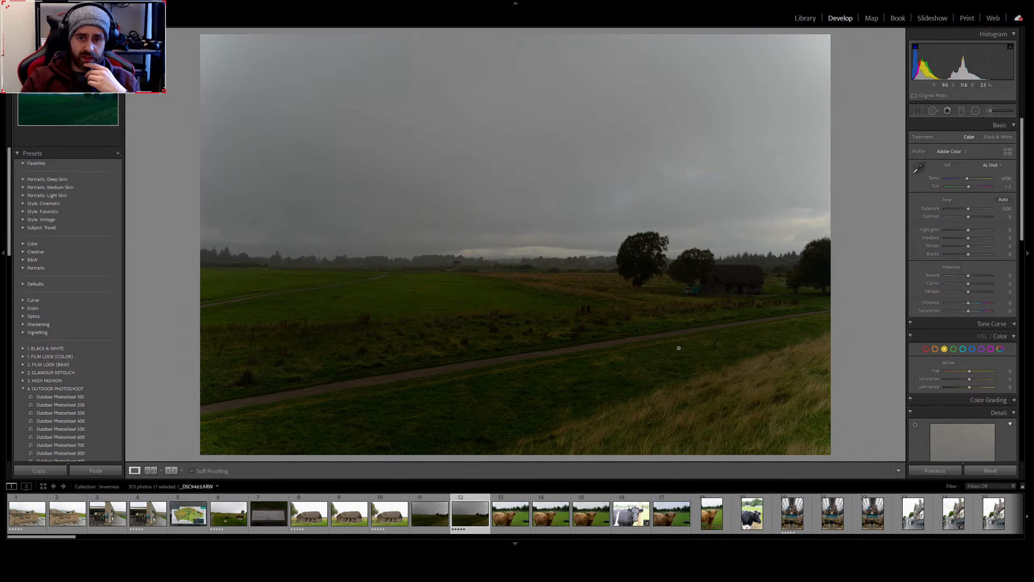
pyautogui.click(713, 290)
pyautogui.moveTo(722, 288); pyautogui.dragTo(385, 345)
pyautogui.click(385, 345)
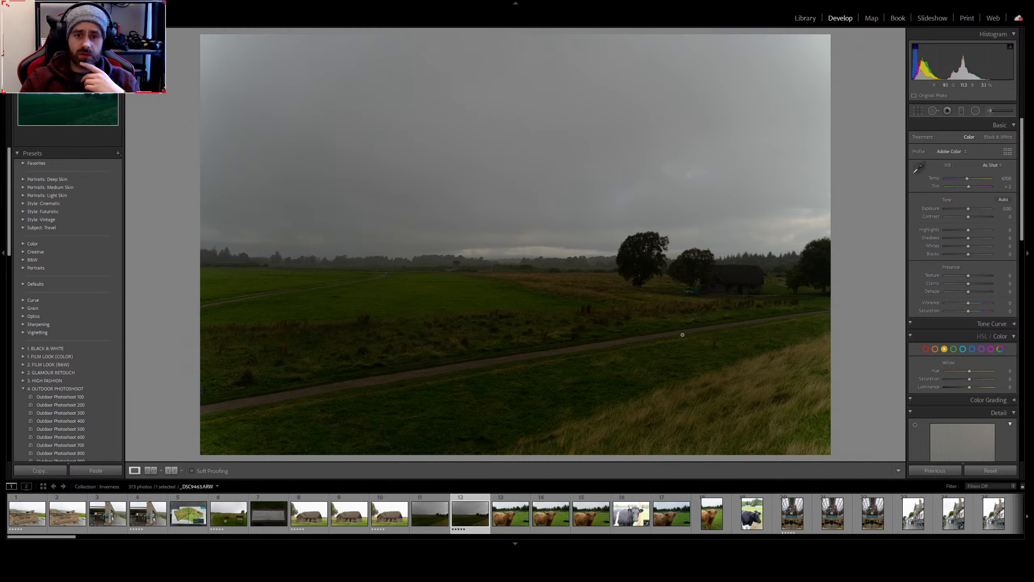
# Compare the Highland cow and black-and-white cow photos and rate the horizontal Highland cow close-up, _DSC9468, with five stars
pyautogui.click(509, 524)
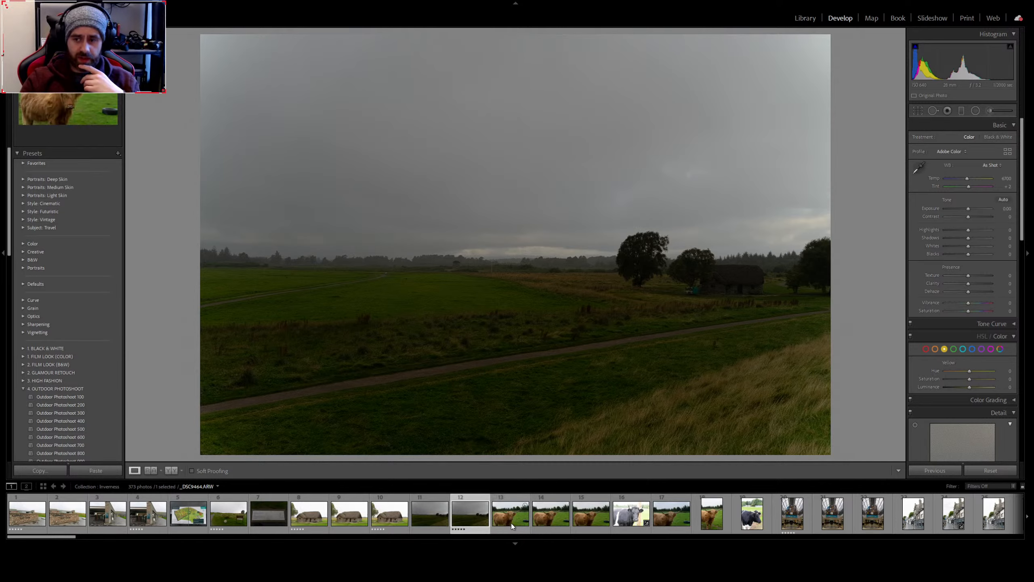
pyautogui.press('Right')
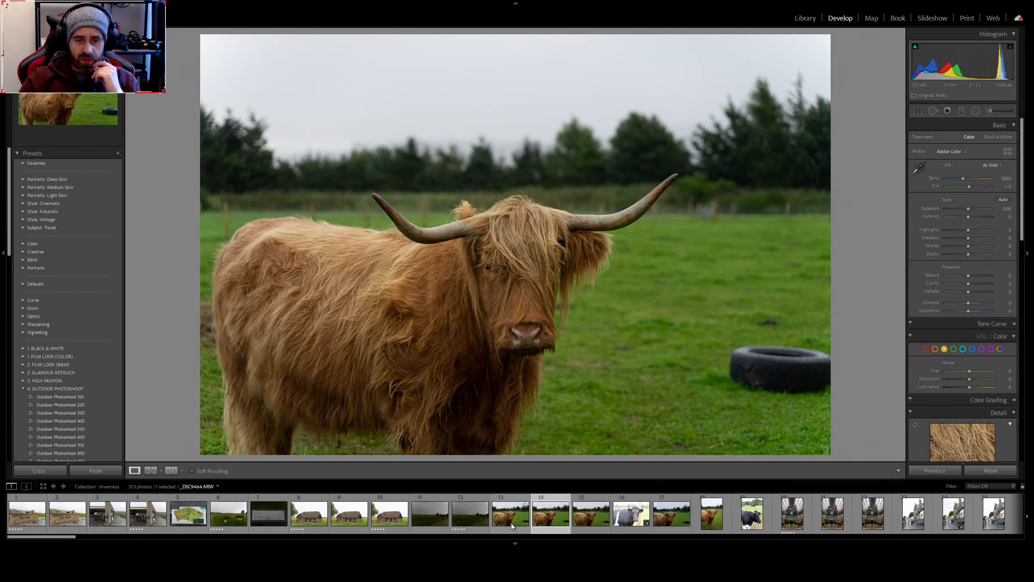
pyautogui.press('Right')
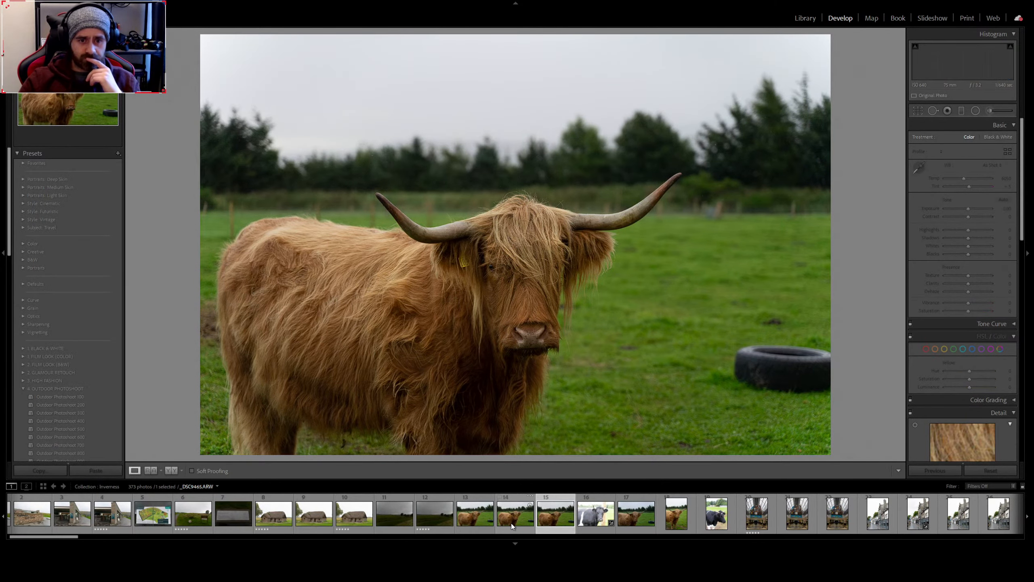
pyautogui.press('Right')
pyautogui.press('Right')
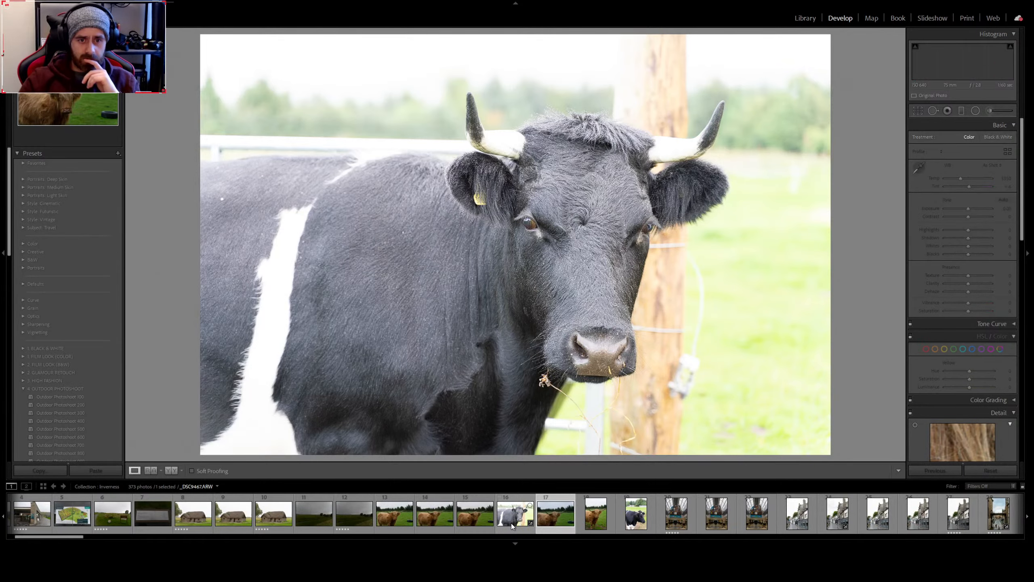
pyautogui.press('Right')
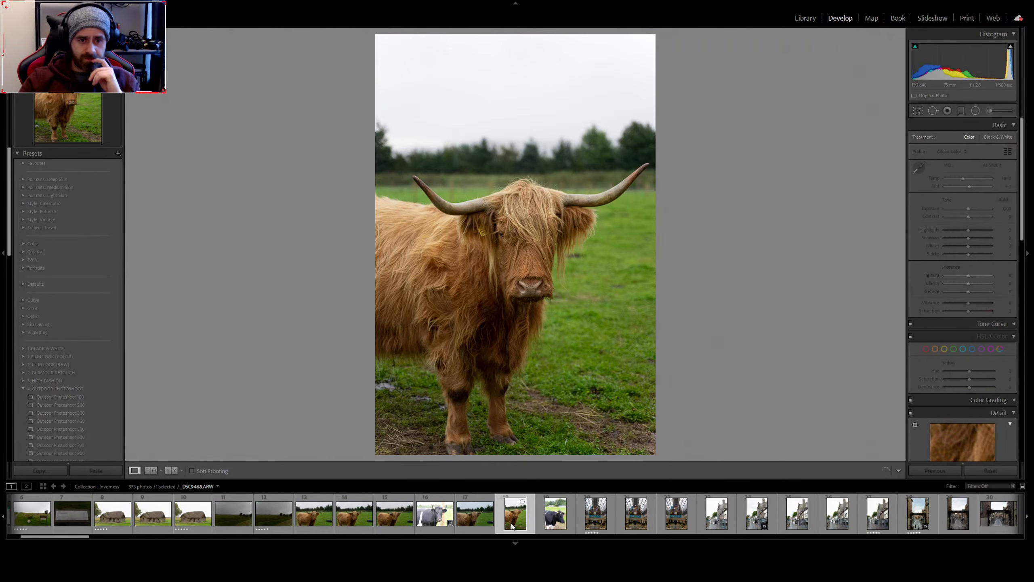
pyautogui.press('Right')
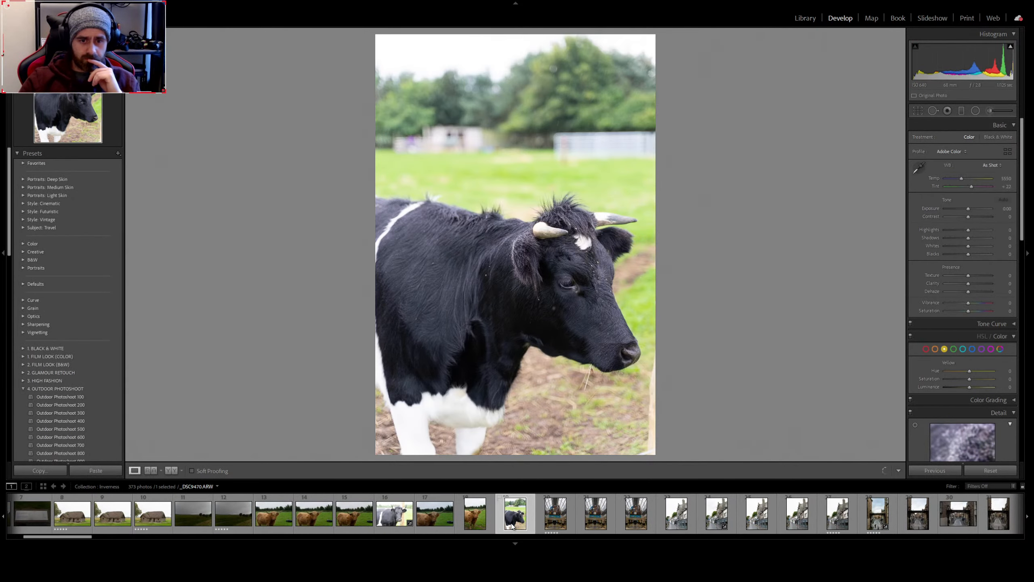
pyautogui.press('Left')
pyautogui.press('Left')
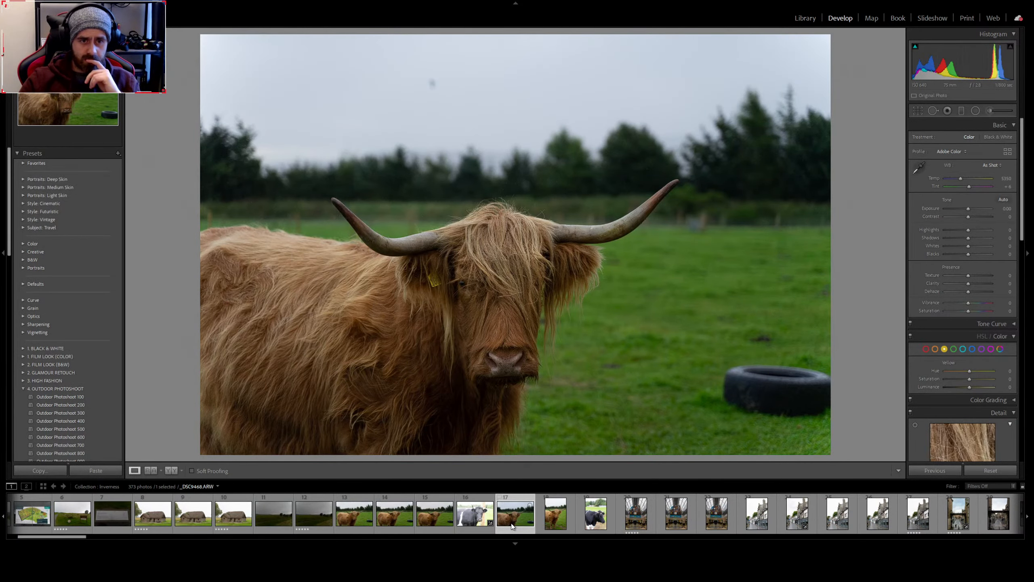
pyautogui.press('Left')
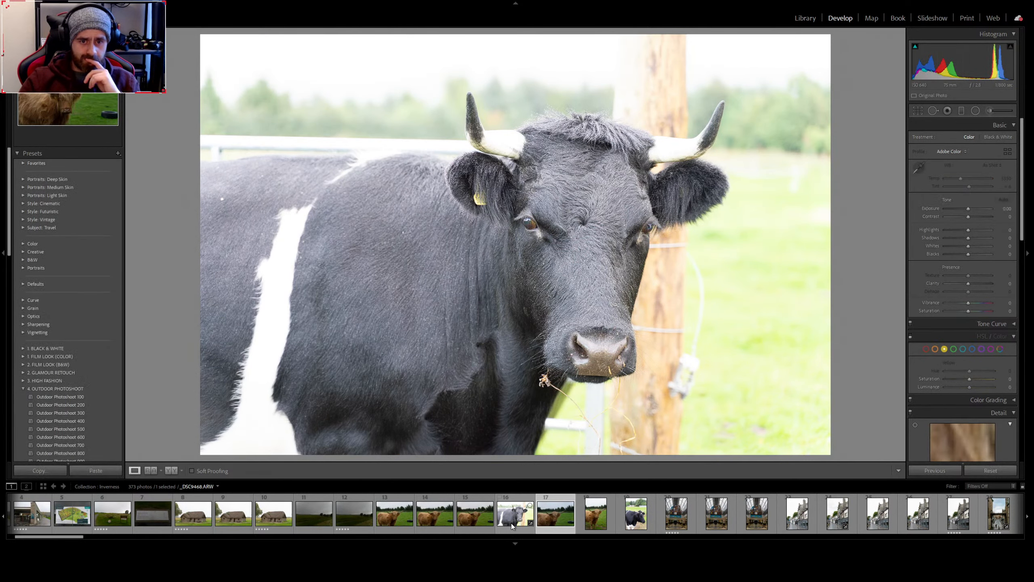
pyautogui.press('Right')
pyautogui.press('5')
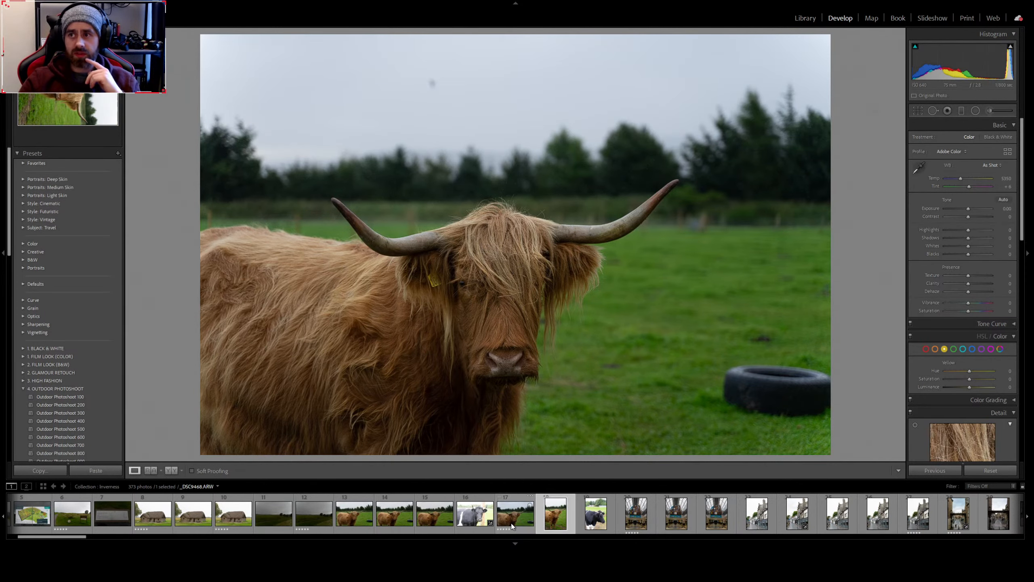
# Review the vertical cow photos and compare the first two shots of the shopping-centre clock
pyautogui.press('Right')
pyautogui.press('Right')
pyautogui.press('Right')
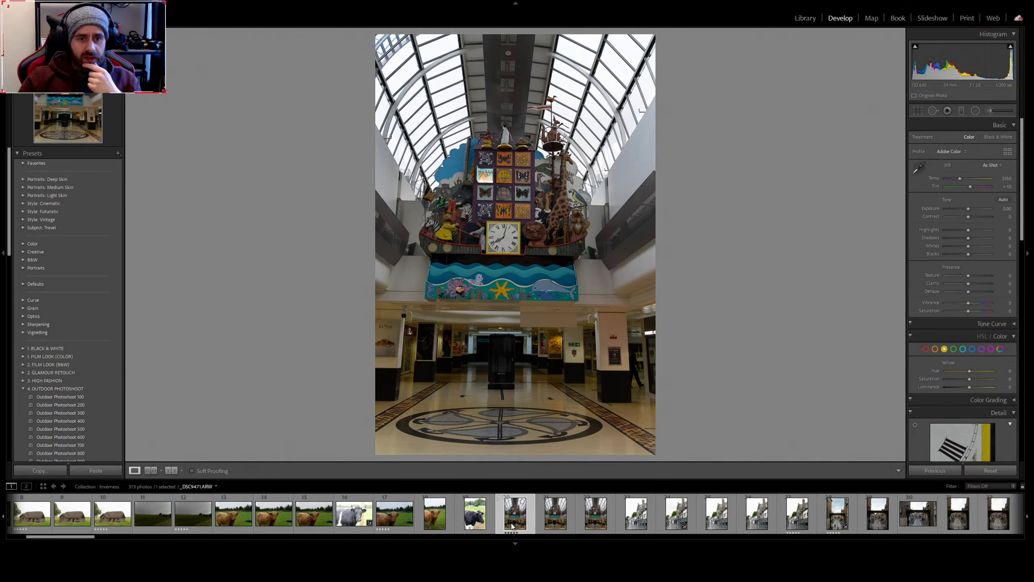
pyautogui.press('Right')
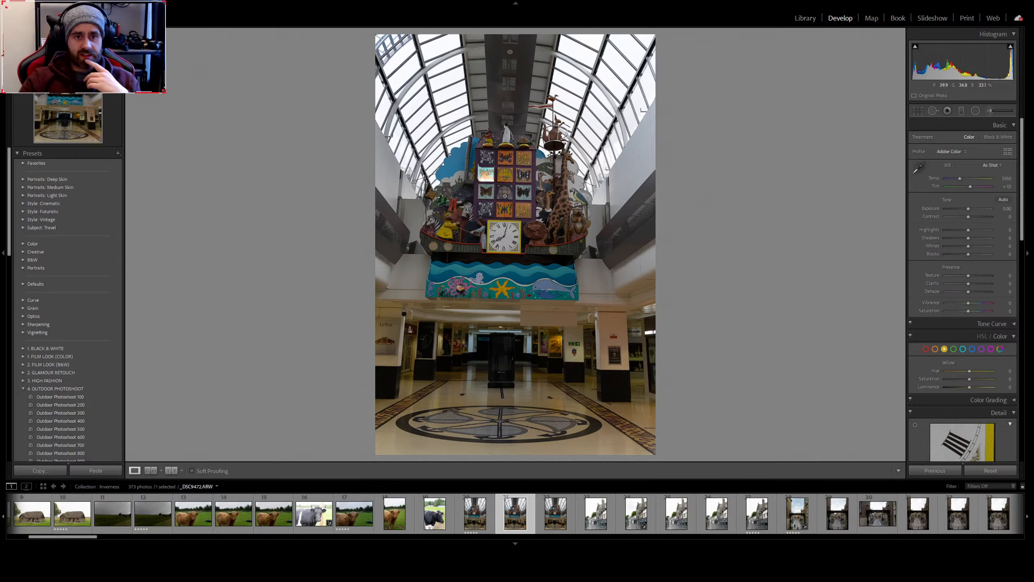
# Compare the framing of the wet cobbled street photos at full view, from _DSC9474 through _DSC9478
pyautogui.press('Right')
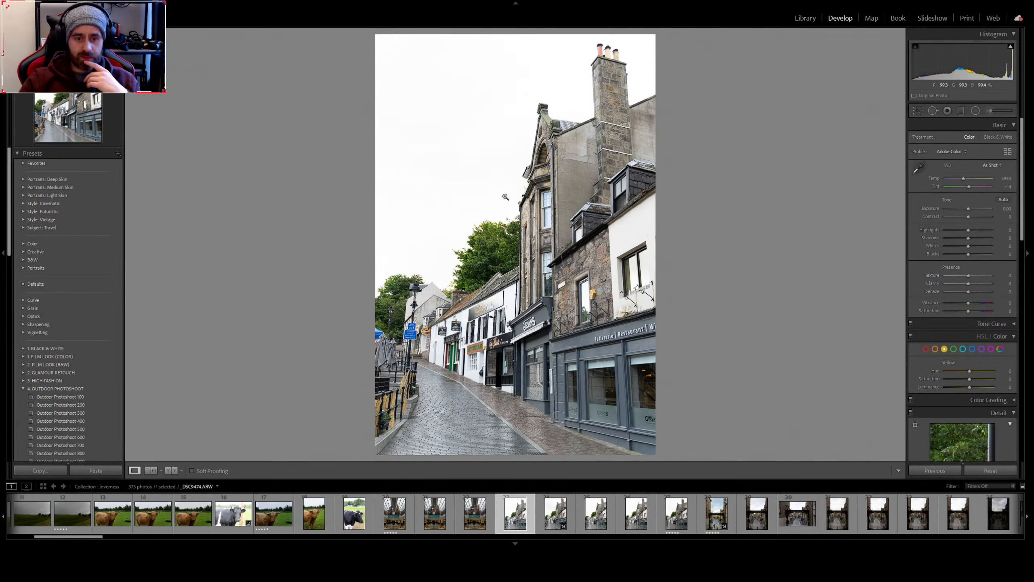
pyautogui.press('Right')
pyautogui.press('Right')
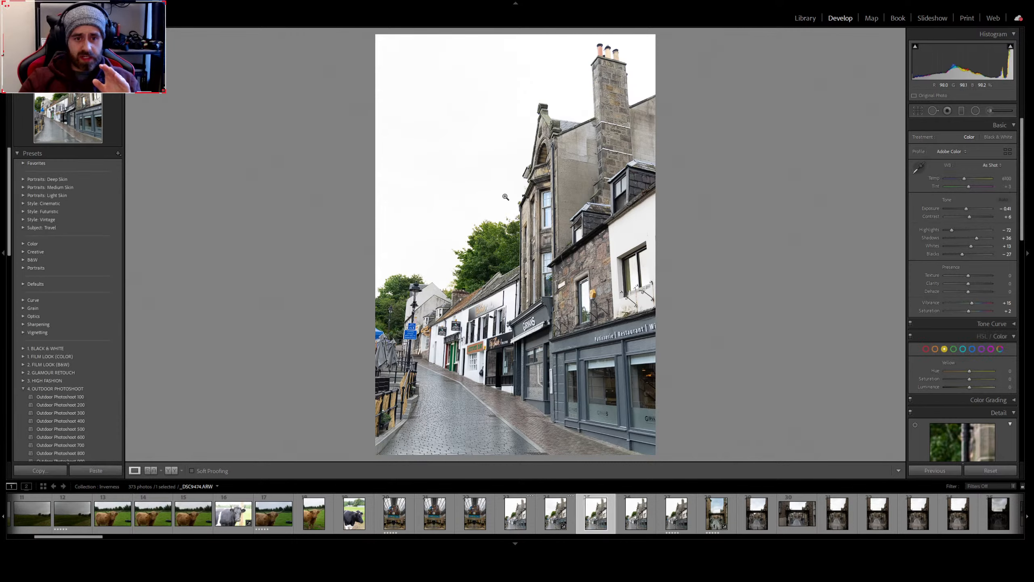
pyautogui.press('Right')
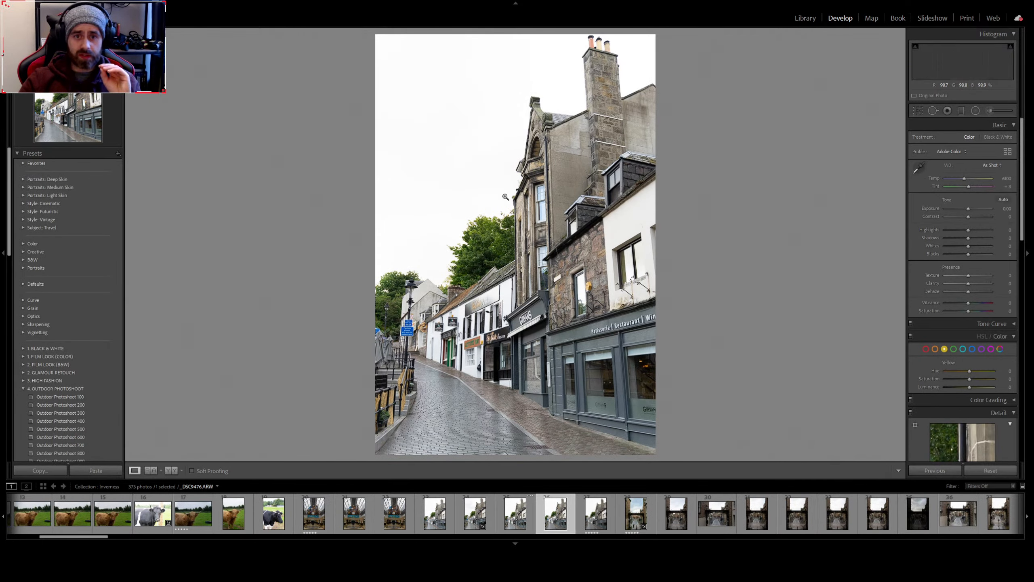
pyautogui.press('Right')
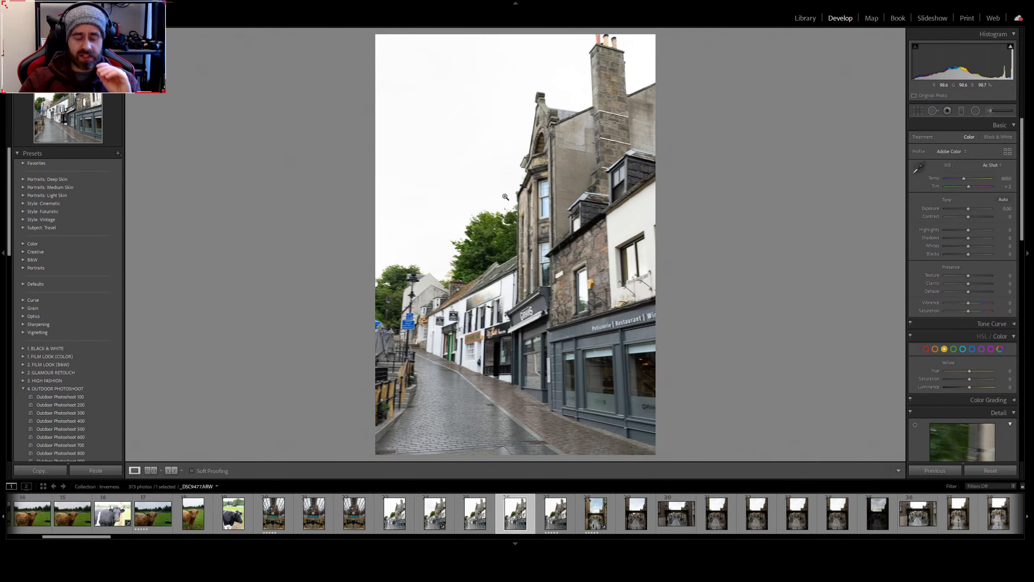
pyautogui.press('Right')
pyautogui.press('Right')
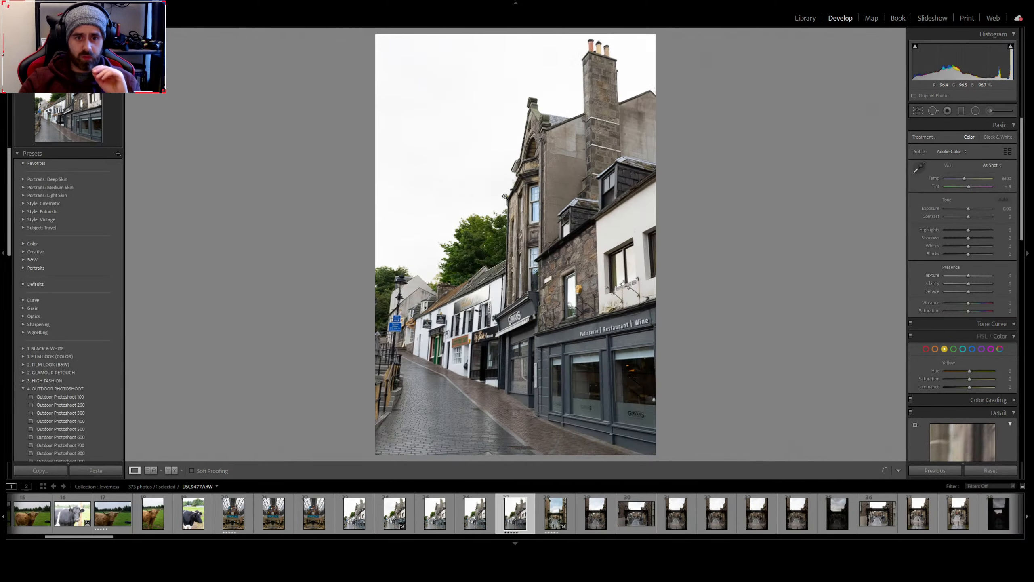
# Compare the sharpness of the Girvans shopfront up close, working back from _DSC9478 to _DSC9475
pyautogui.click(523, 352)
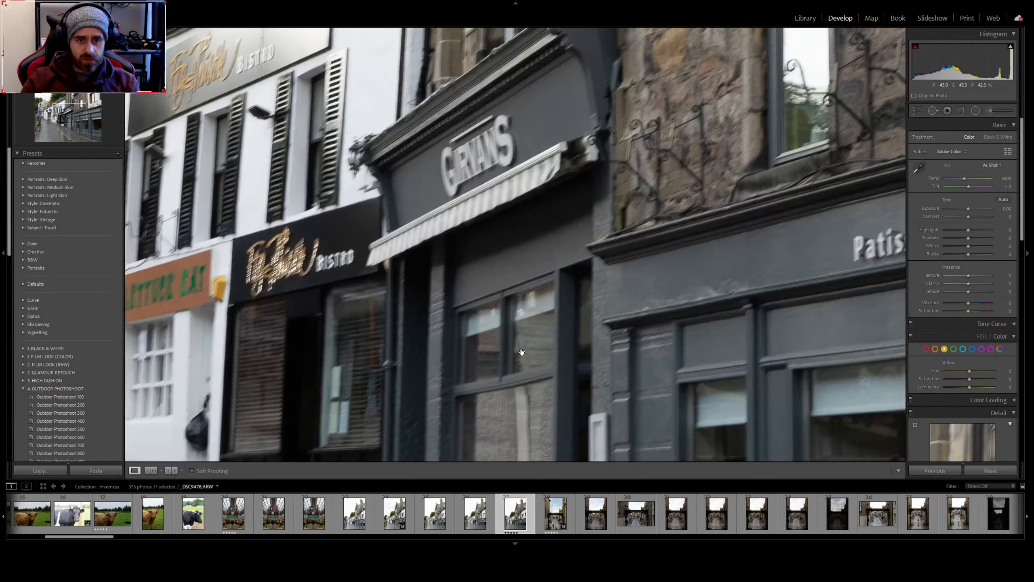
pyautogui.press('Left')
pyautogui.press('Left')
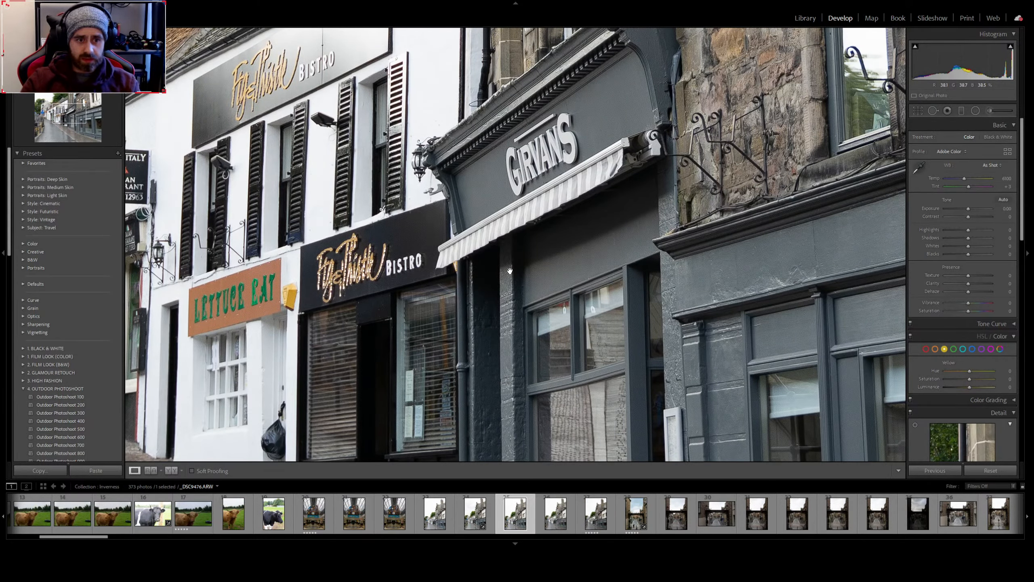
pyautogui.press('Left')
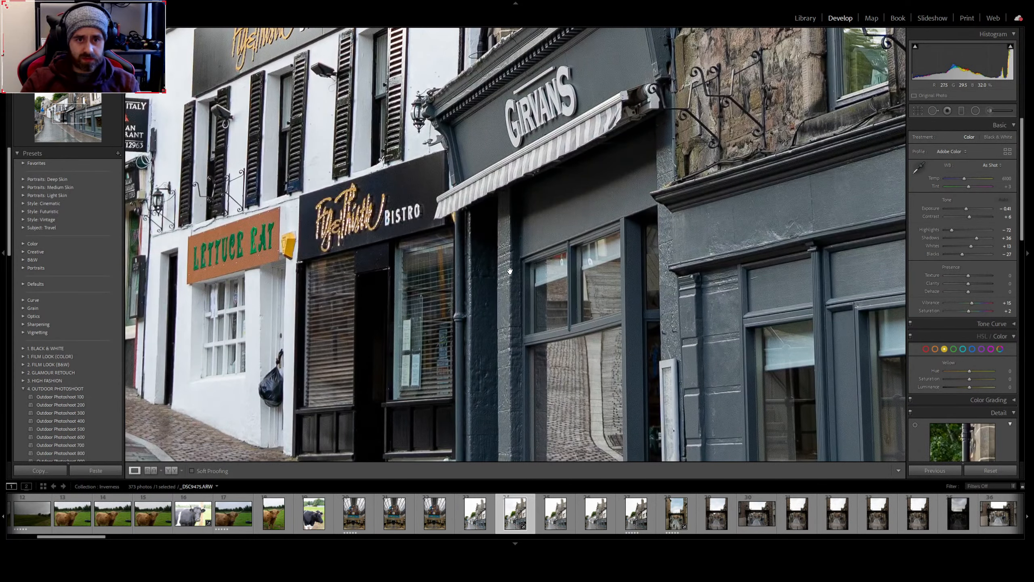
# Compare the Girvans and Fig & Thistle shopfronts up close between street photos _DSC9474 and _DSC9475
pyautogui.click(510, 271)
pyautogui.press('Left')
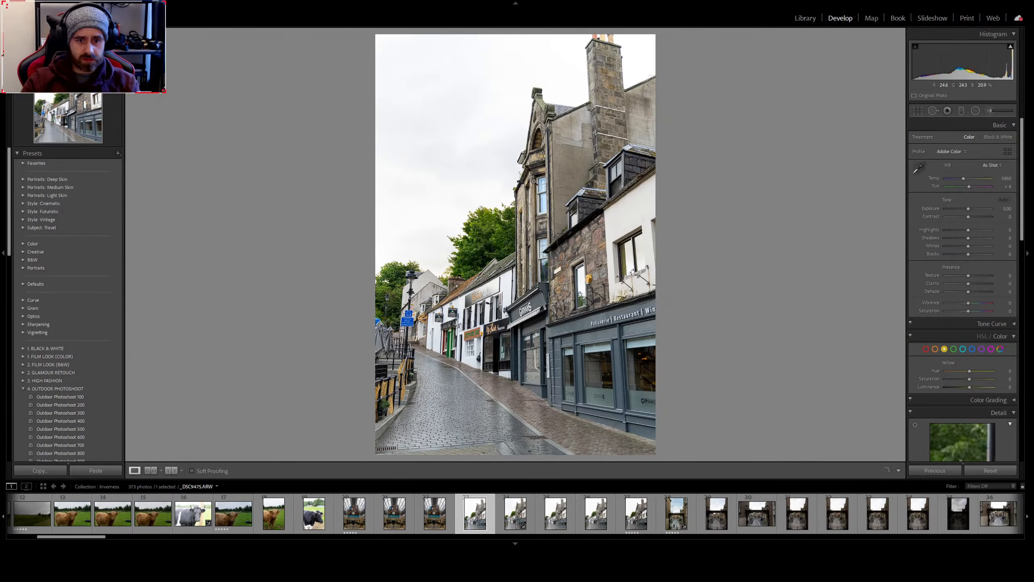
pyautogui.press('Left')
pyautogui.click(535, 351)
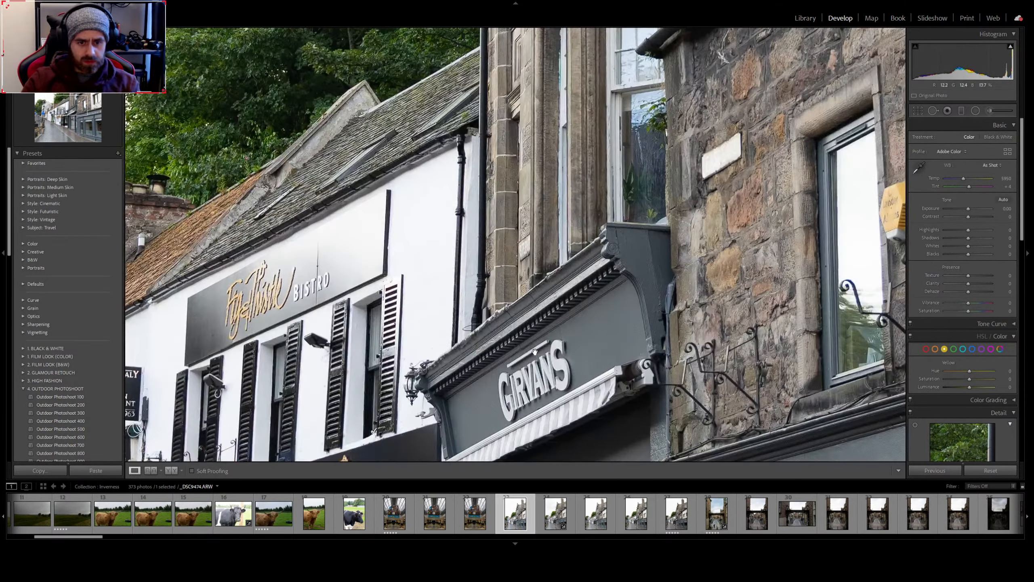
pyautogui.moveTo(534, 351); pyautogui.dragTo(543, 220)
pyautogui.press('Right')
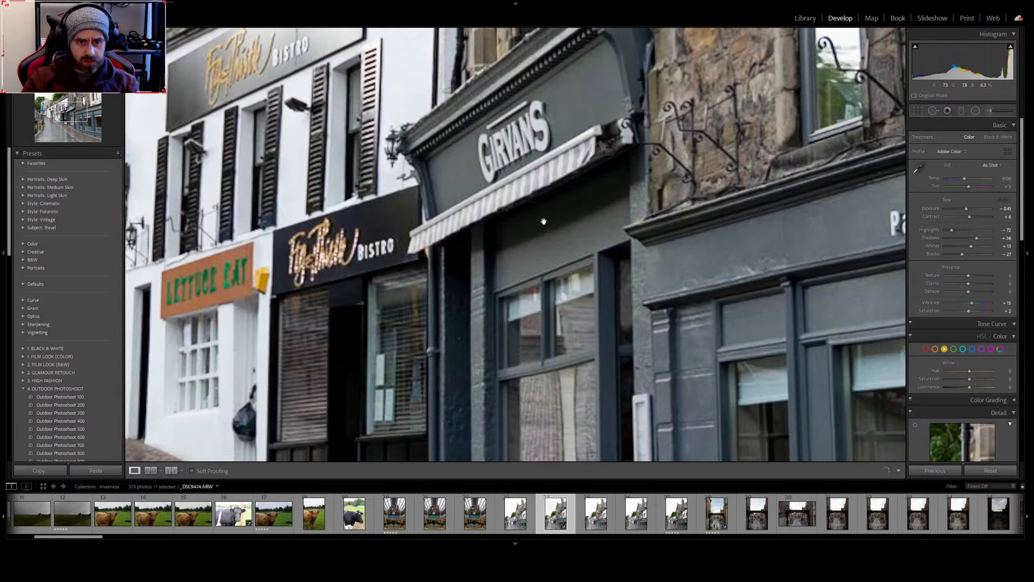
pyautogui.press('Left')
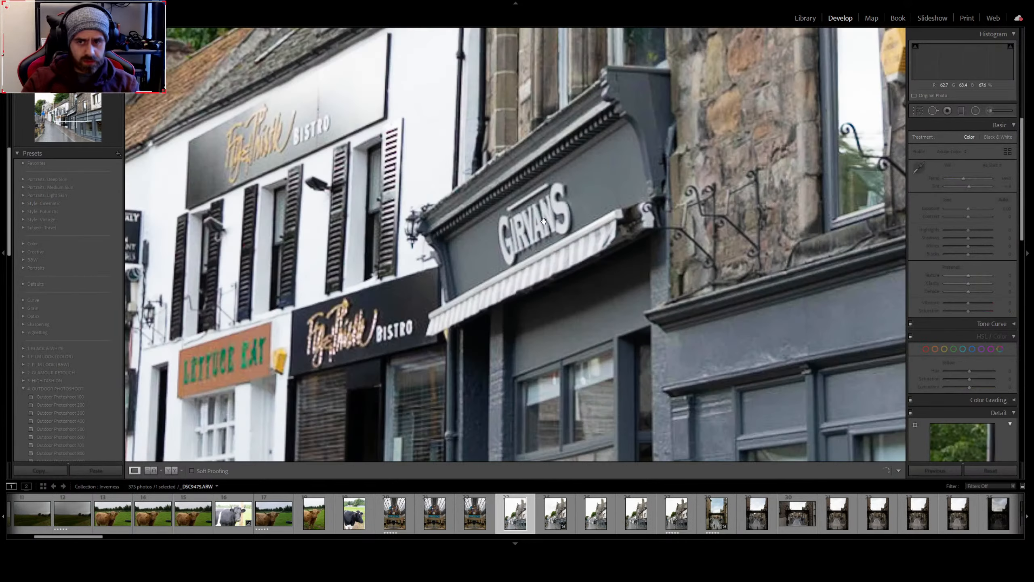
pyautogui.press('Left')
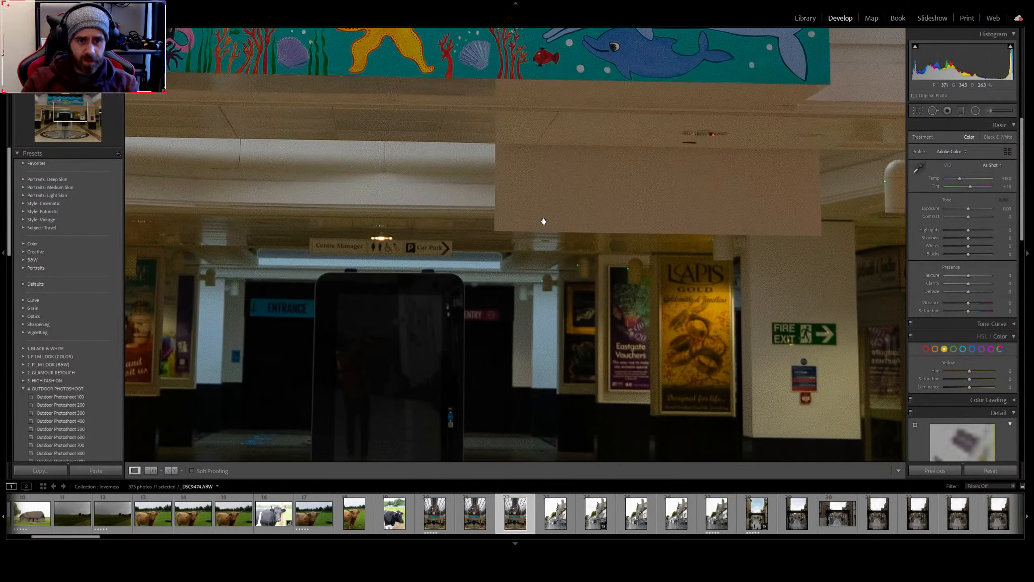
pyautogui.press('Right')
pyautogui.press('Right')
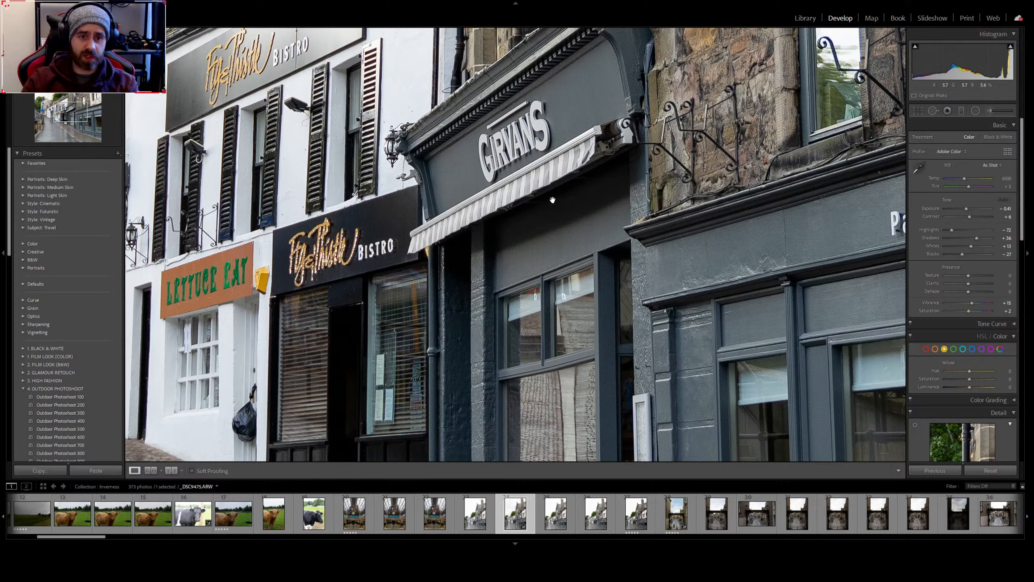
# Inspect the signs and shopfronts of _DSC9475 up close, compare them with _DSC9474, and rate _DSC9475 with five stars
pyautogui.moveTo(553, 237); pyautogui.dragTo(375, 67)
pyautogui.moveTo(703, 114); pyautogui.dragTo(451, 284)
pyautogui.moveTo(218, 214); pyautogui.dragTo(824, 484)
pyautogui.moveTo(414, 283); pyautogui.dragTo(643, 135)
pyautogui.moveTo(312, 338); pyautogui.dragTo(535, 204)
pyautogui.moveTo(505, 254); pyautogui.dragTo(436, 159)
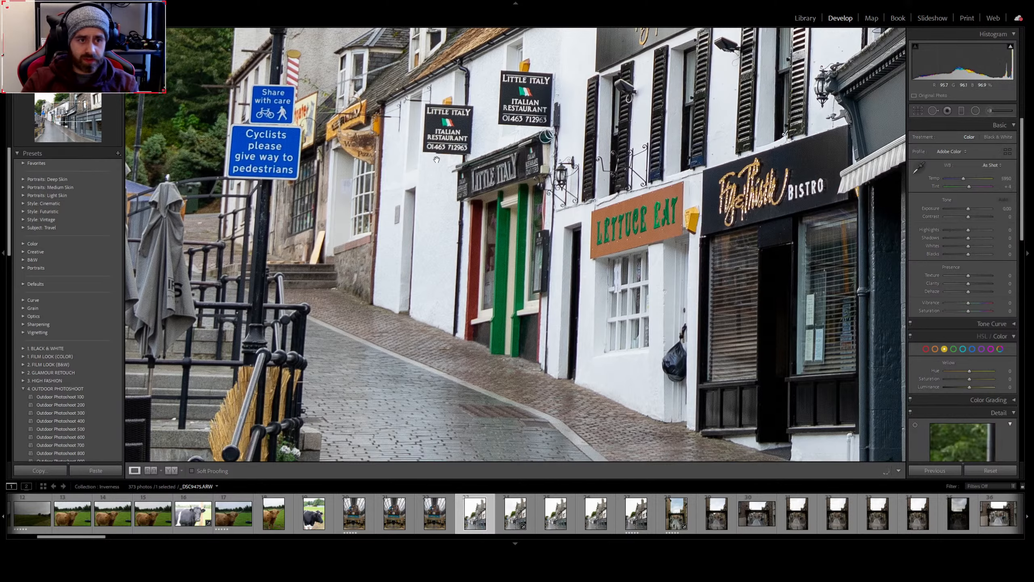
pyautogui.press('Left')
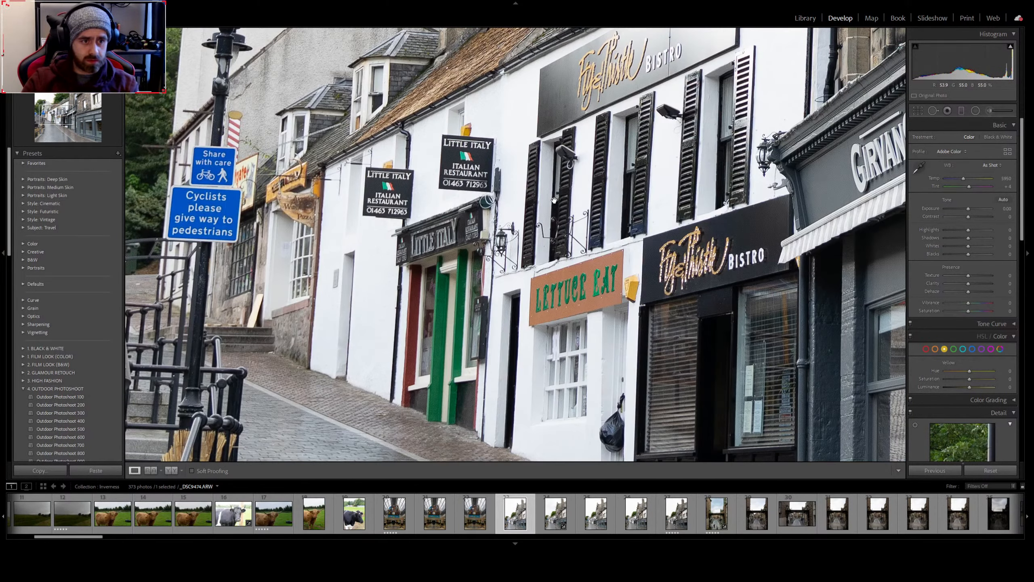
pyautogui.press('Right')
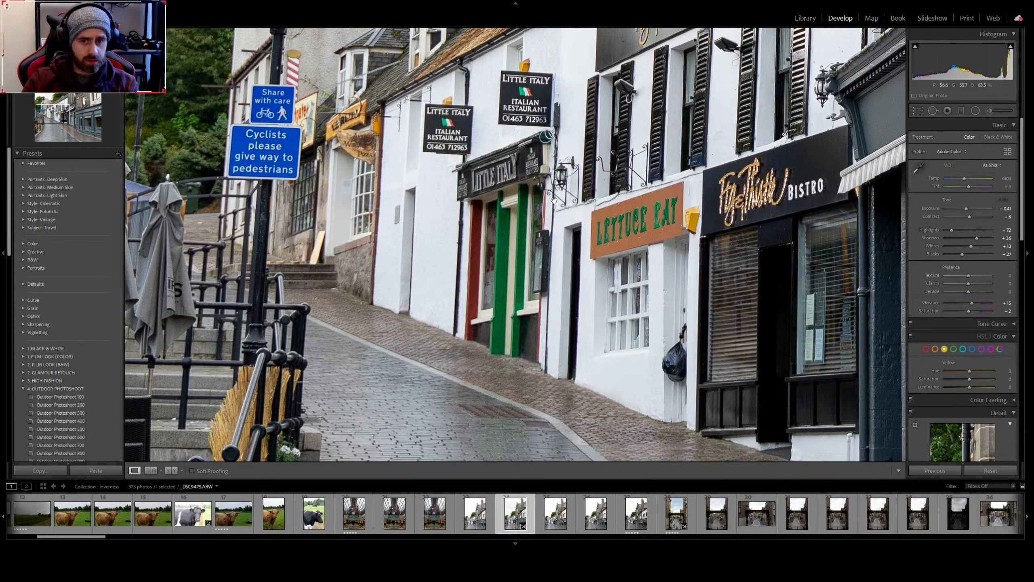
pyautogui.press('5')
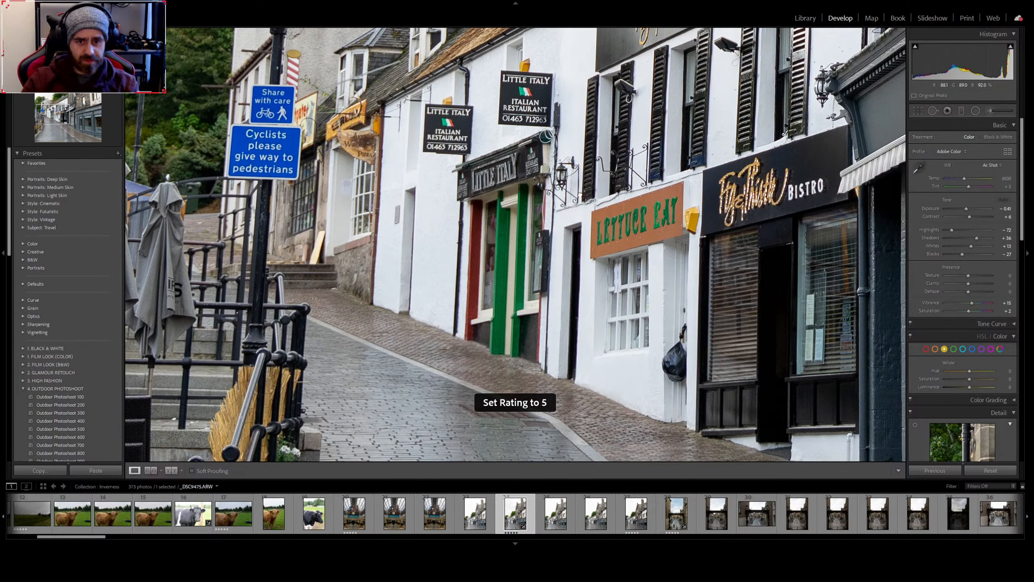
# Look through the remaining street photos and compare the edited Market Brae Steps photo, _DSC9479, with its unedited version
pyautogui.press('Right')
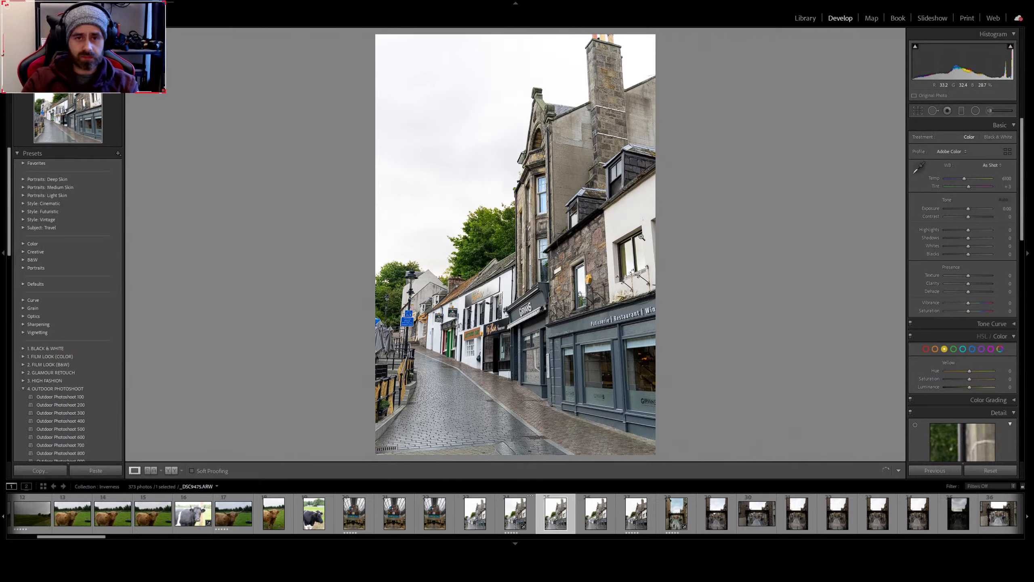
pyautogui.press('Right')
pyautogui.press('Right')
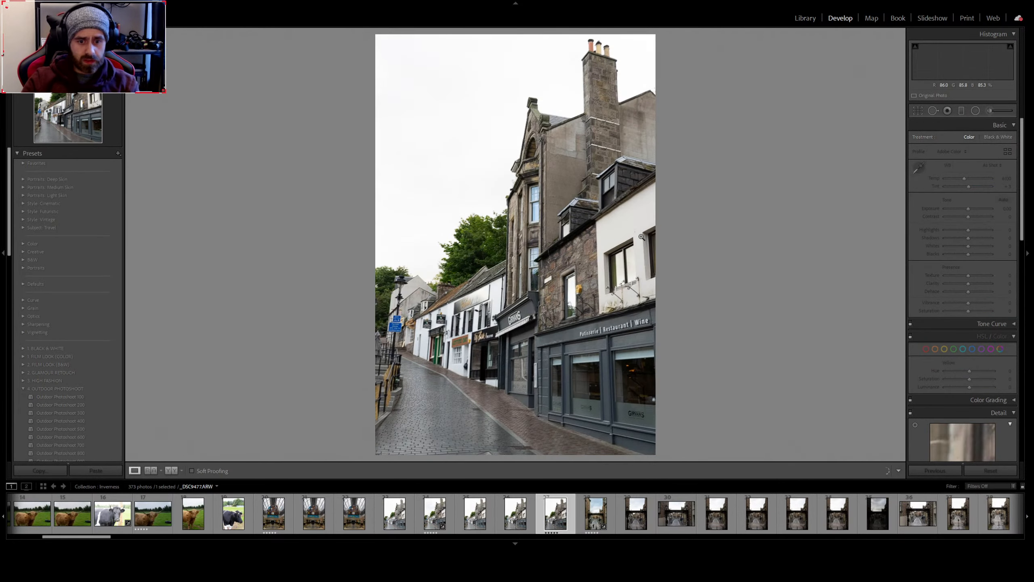
pyautogui.press('Right')
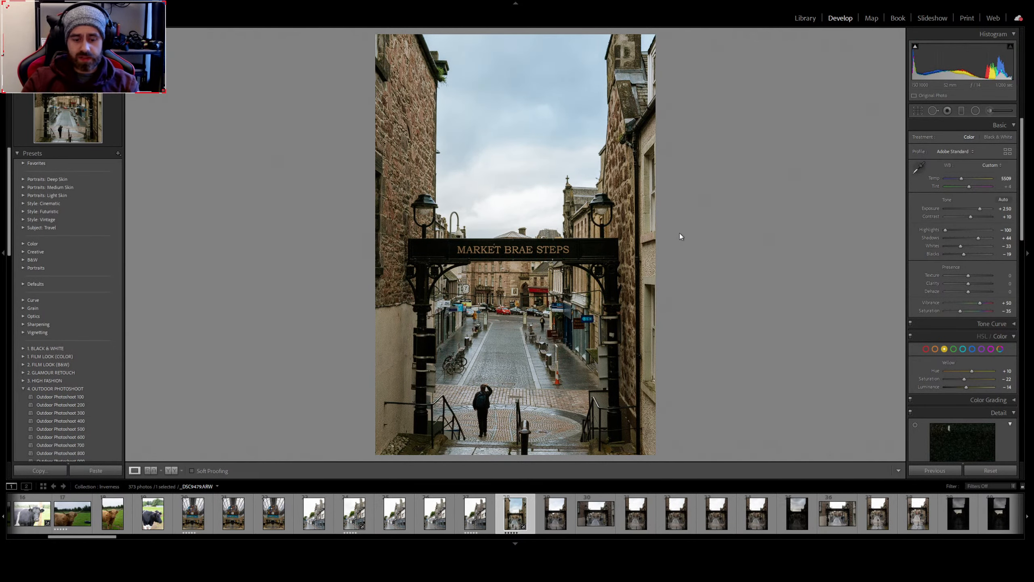
pyautogui.press('y')
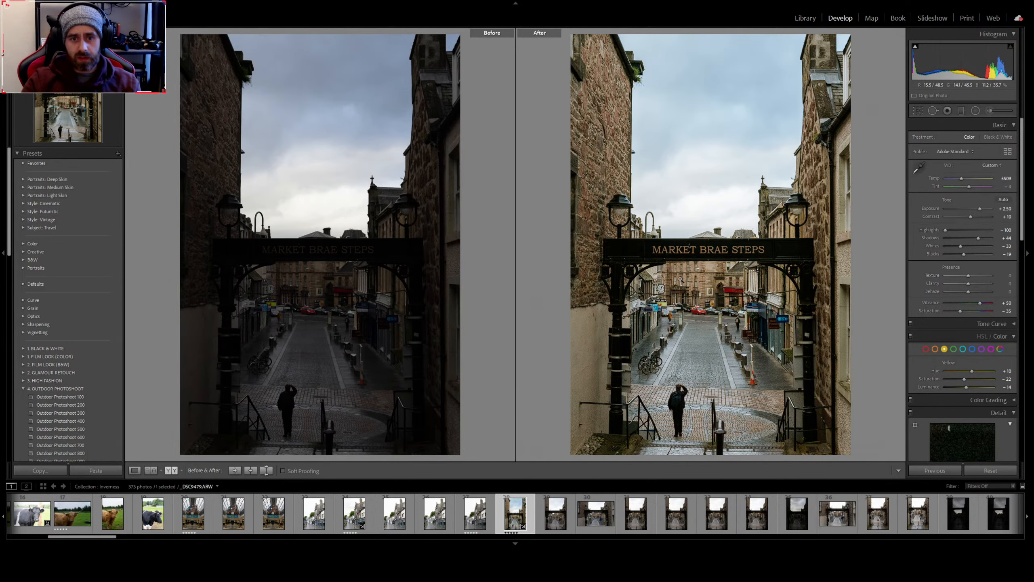
pyautogui.press('y')
# Review the Market Brae Steps photos from the one after _DSC9479 up to _DSC9489, with the man walking in the centre
pyautogui.click(562, 529)
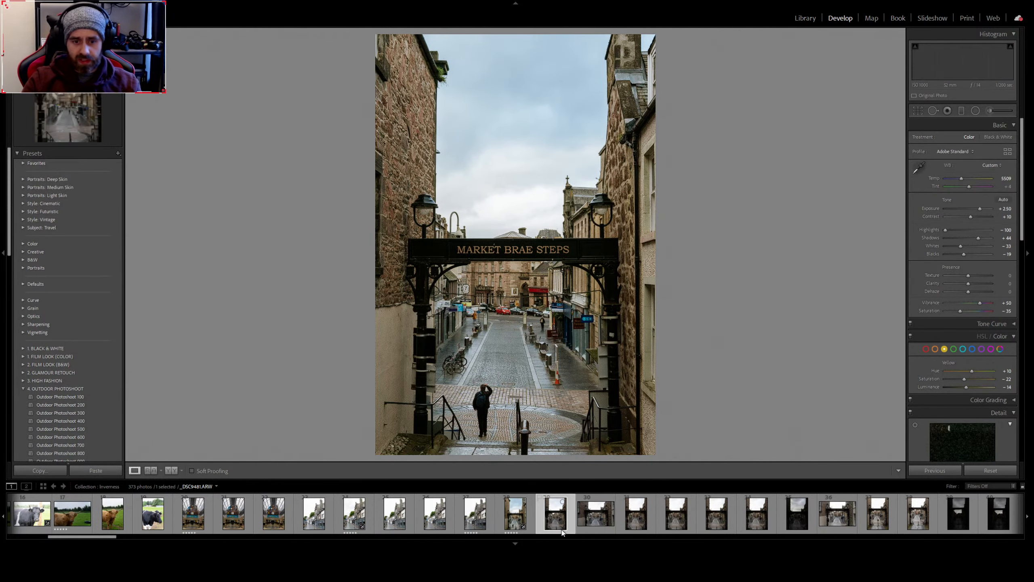
pyautogui.press('Right')
pyautogui.press('Right')
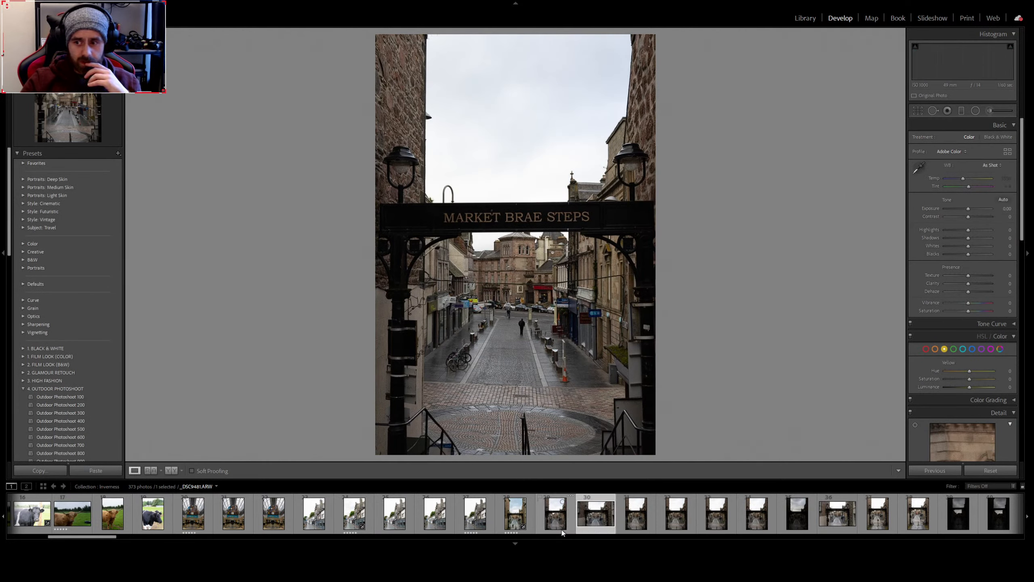
pyautogui.press('Right')
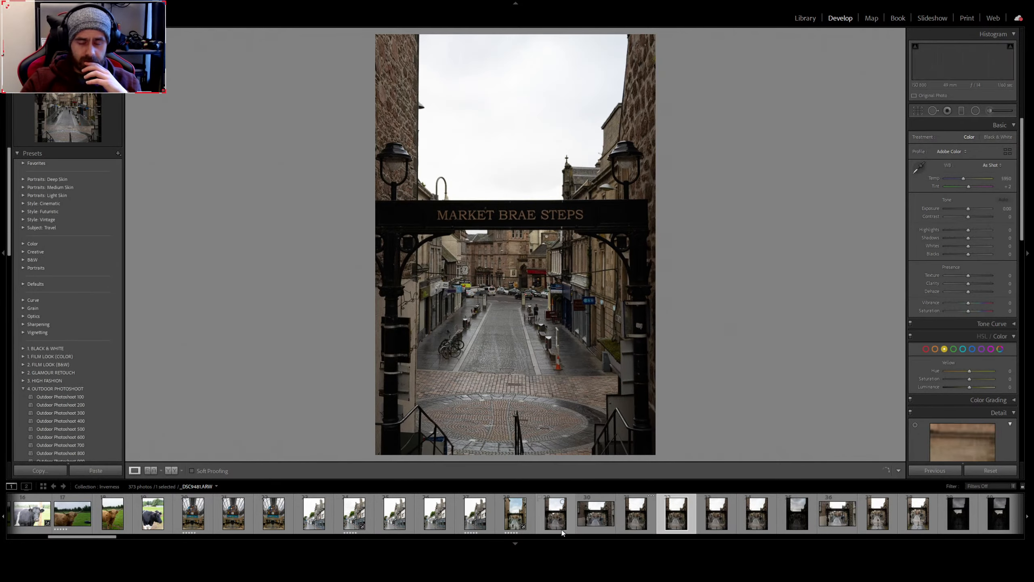
pyautogui.press('Right')
pyautogui.press('Right')
pyautogui.press('Right')
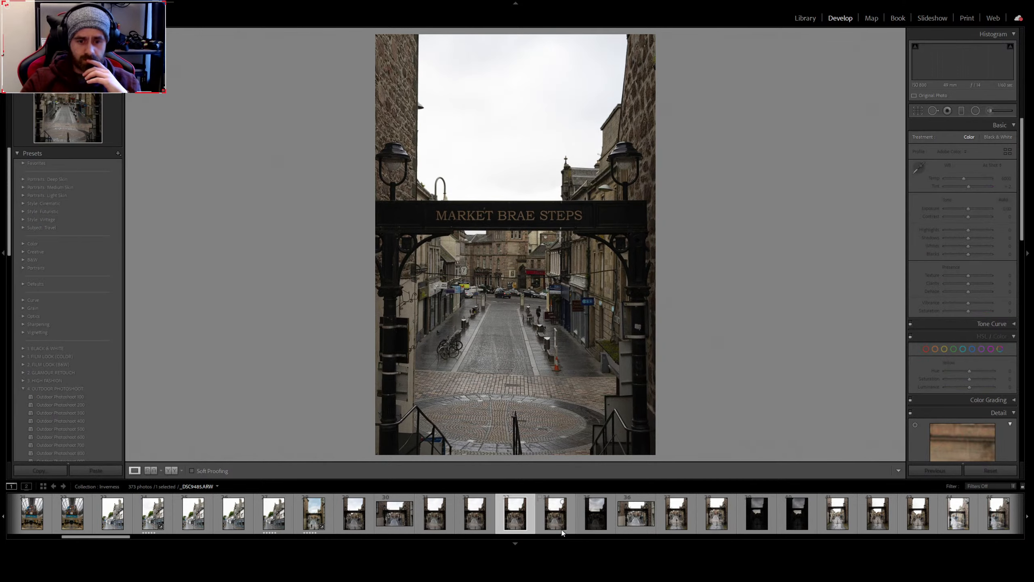
pyautogui.press('Right')
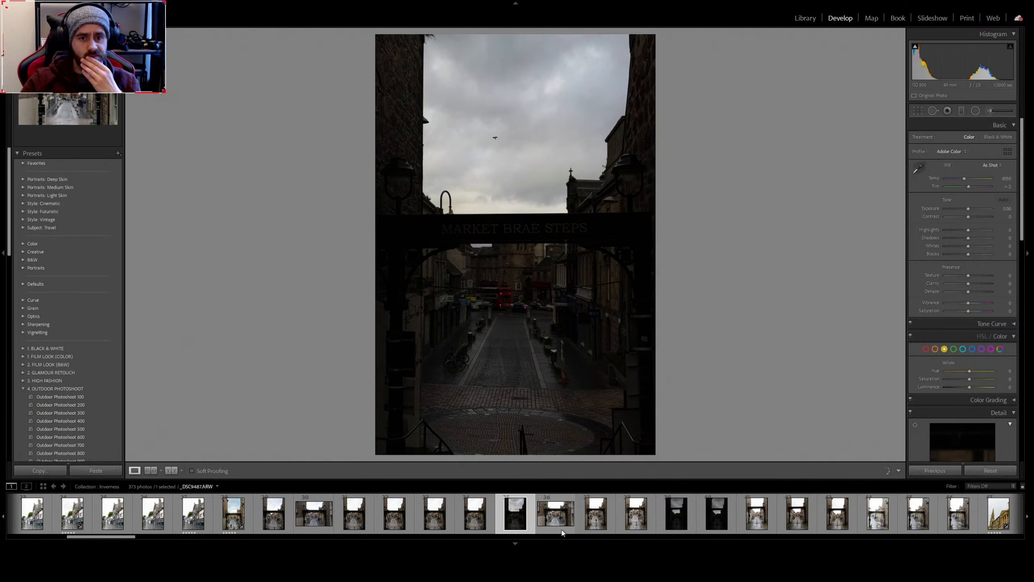
pyautogui.press('Right')
pyautogui.press('Right')
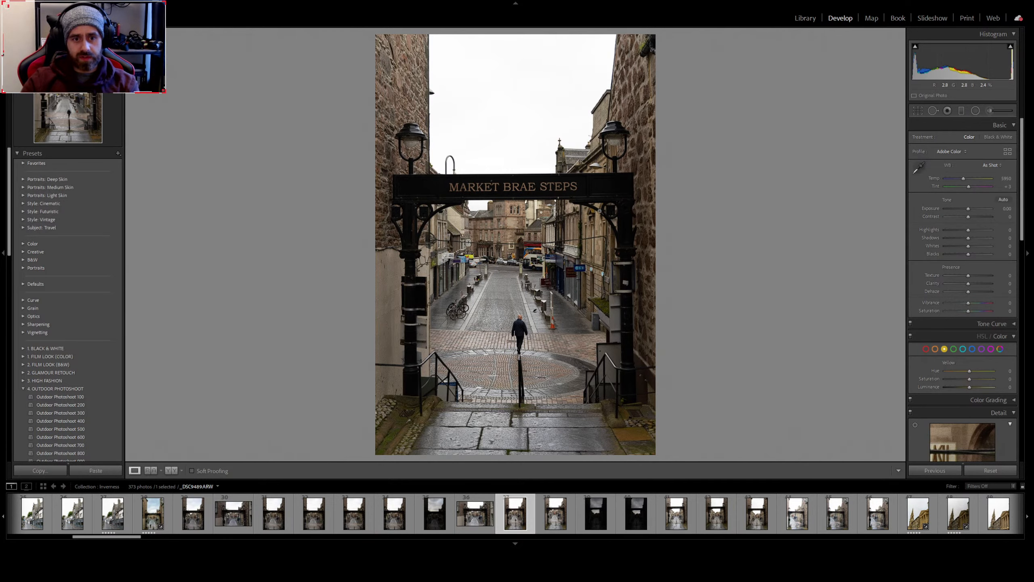
# Compare the Market Brae Steps photos showing the wet stone landing, continuing past the dark exposures to _DSC9495
pyautogui.press('Right')
pyautogui.press('Right')
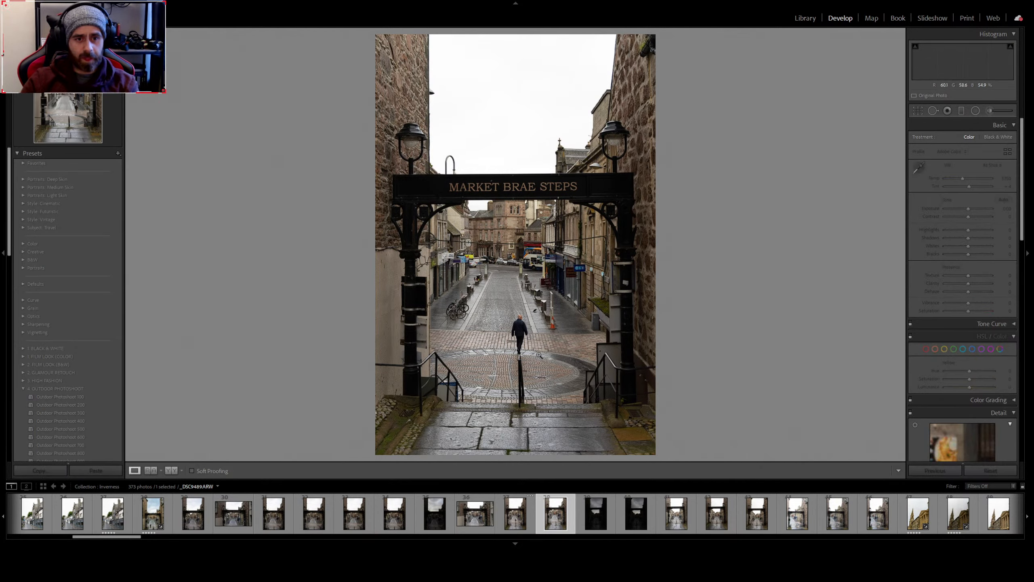
pyautogui.press('Right')
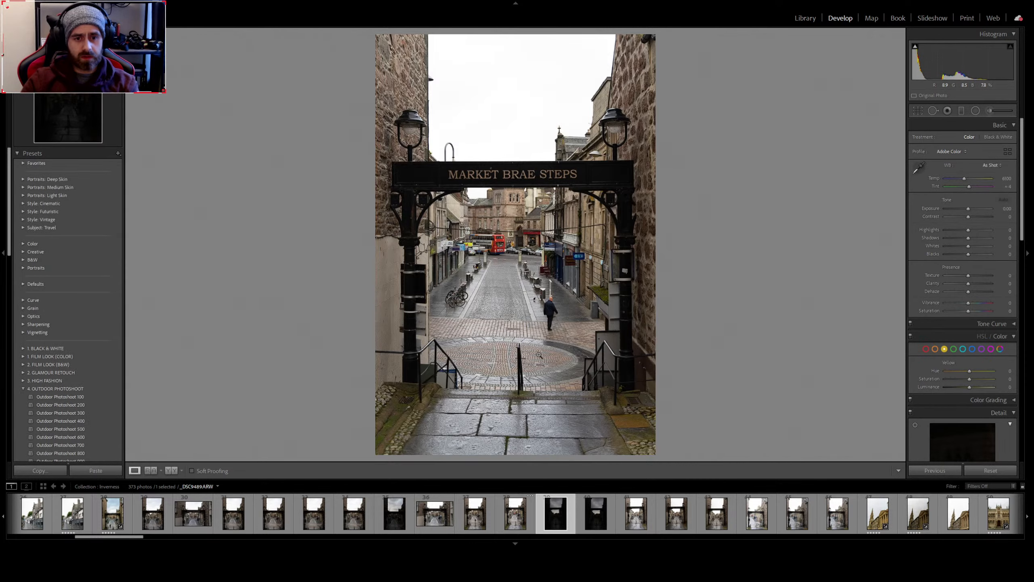
pyautogui.press('Right')
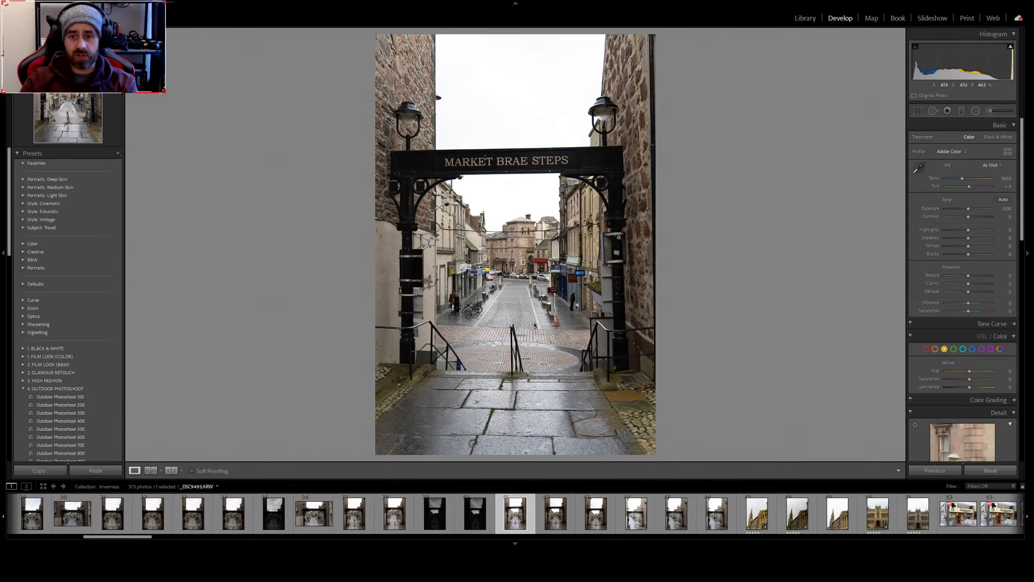
pyautogui.press('Right')
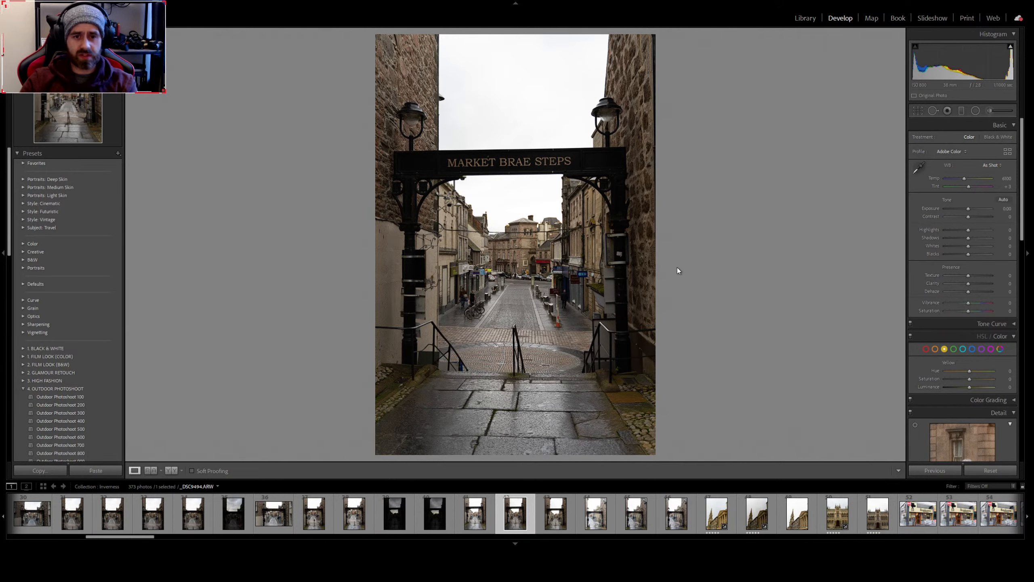
pyautogui.press('Right')
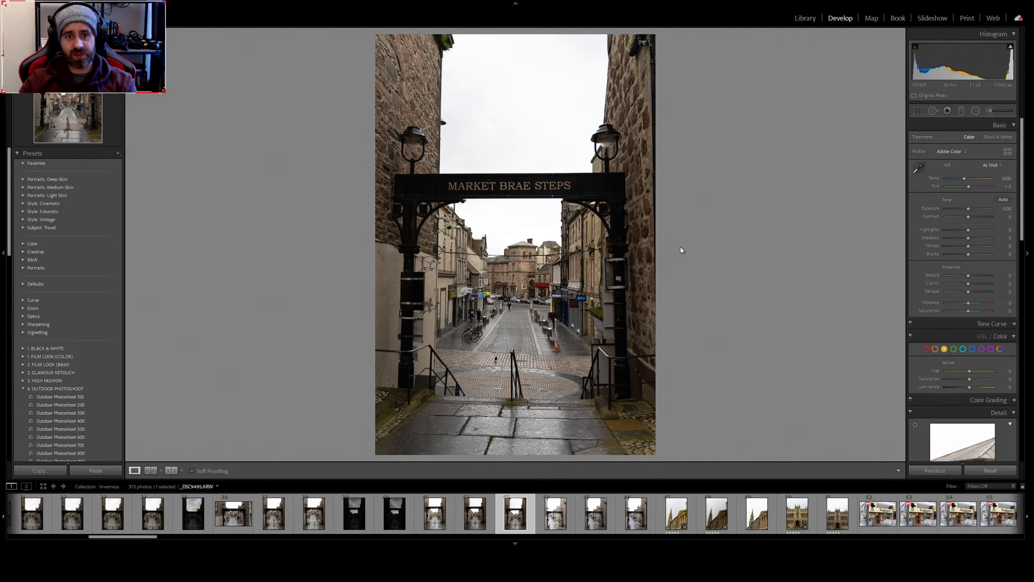
# Review the last Market Brae Steps photos and the clock tower photos, then rate _DSC9501 with five stars
pyautogui.press('Right')
pyautogui.press('Right')
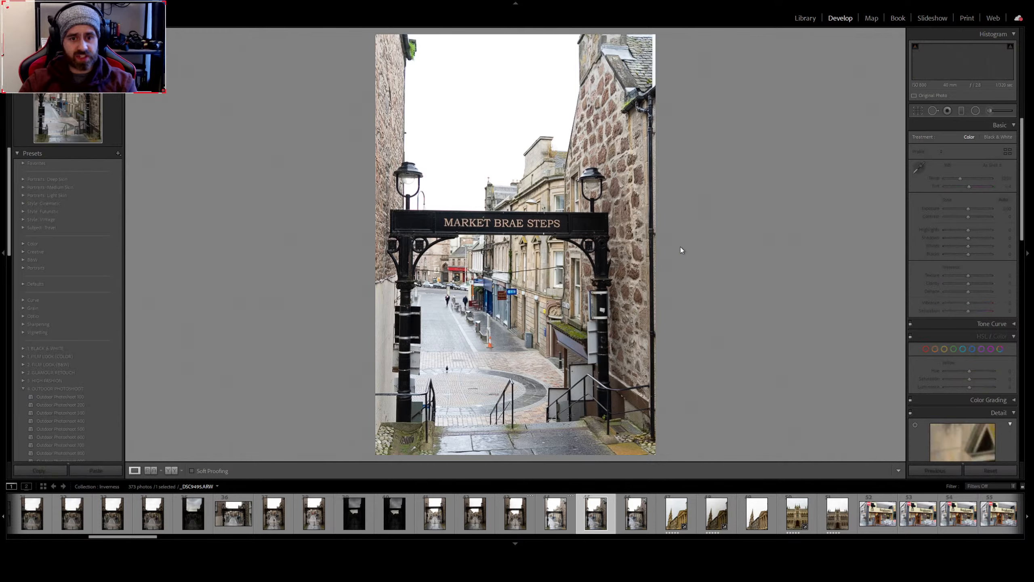
pyautogui.press('Right')
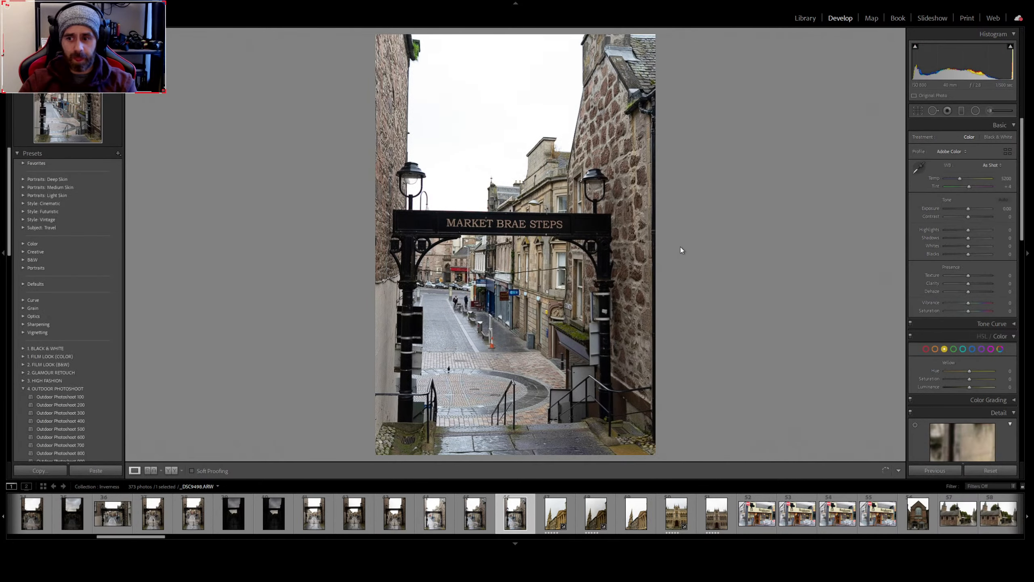
pyautogui.press('Right')
pyautogui.press('Right')
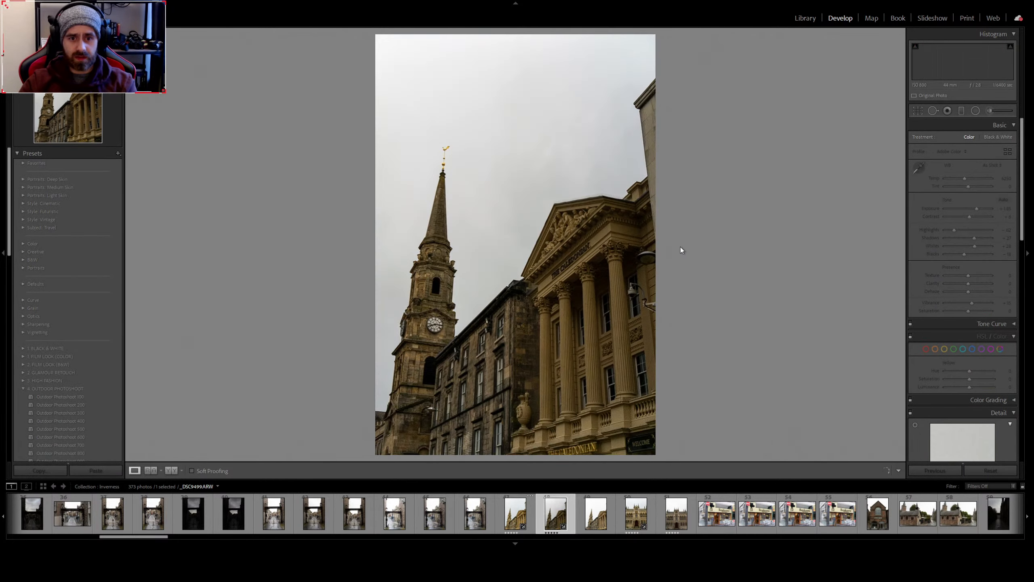
pyautogui.press('Right')
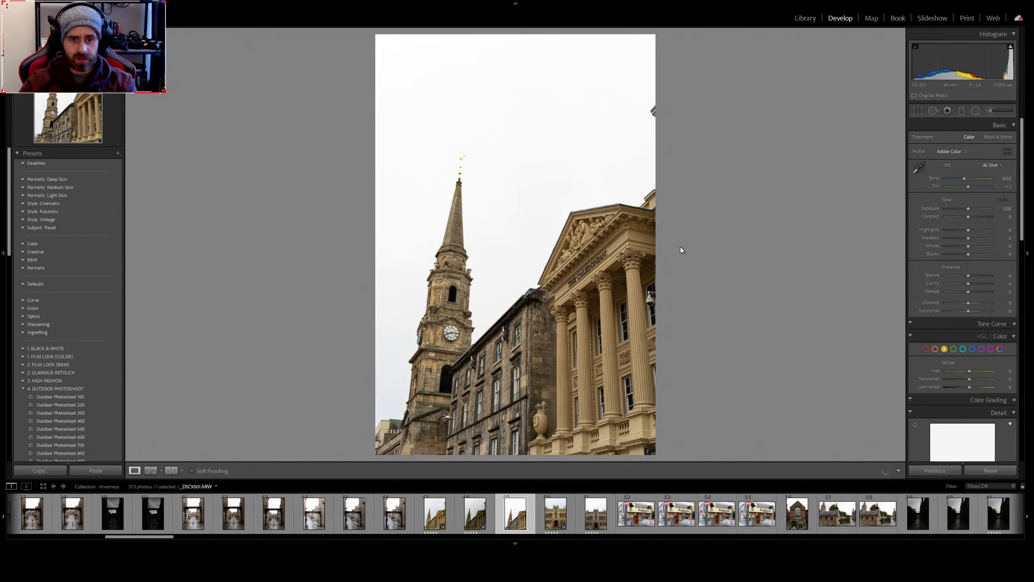
pyautogui.press('5')
# Look through the photos after _DSC9501, comparing the Rendezvous cafe shots and continuing to the old stone building with the signpost
pyautogui.press('Right')
pyautogui.press('Right')
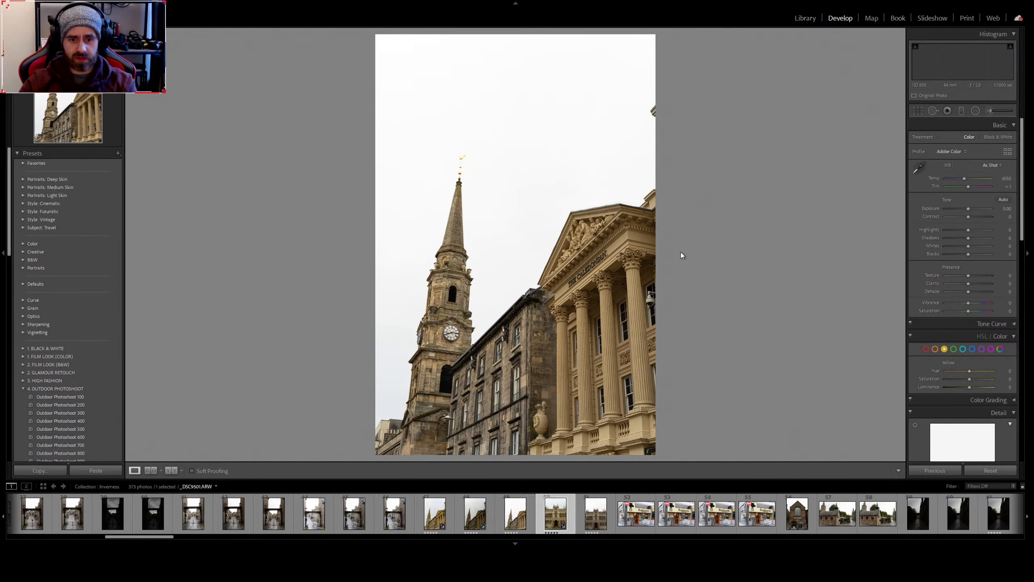
pyautogui.press('Right')
pyautogui.press('Right')
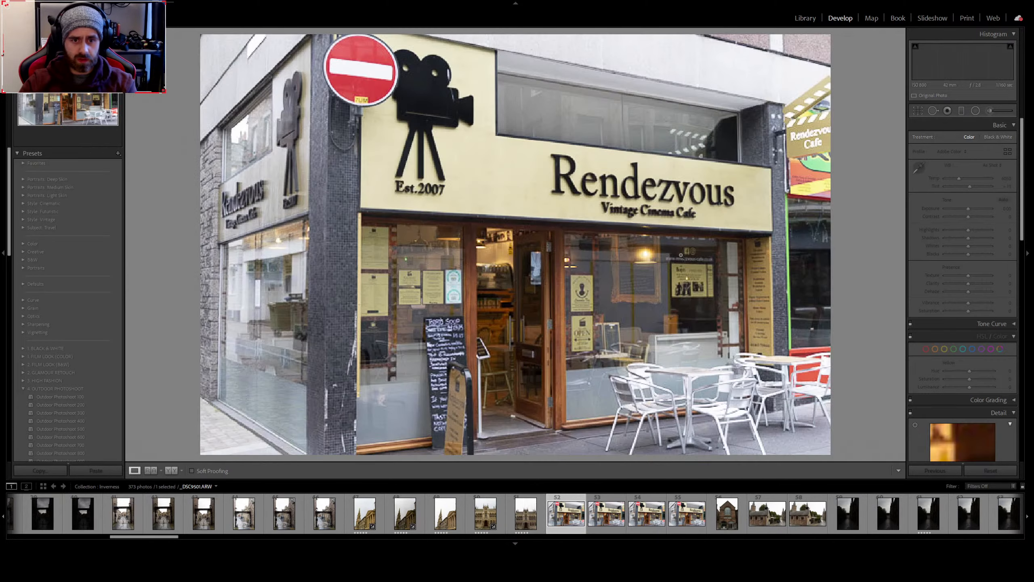
pyautogui.press('Right')
pyautogui.press('Right')
pyautogui.press('Right')
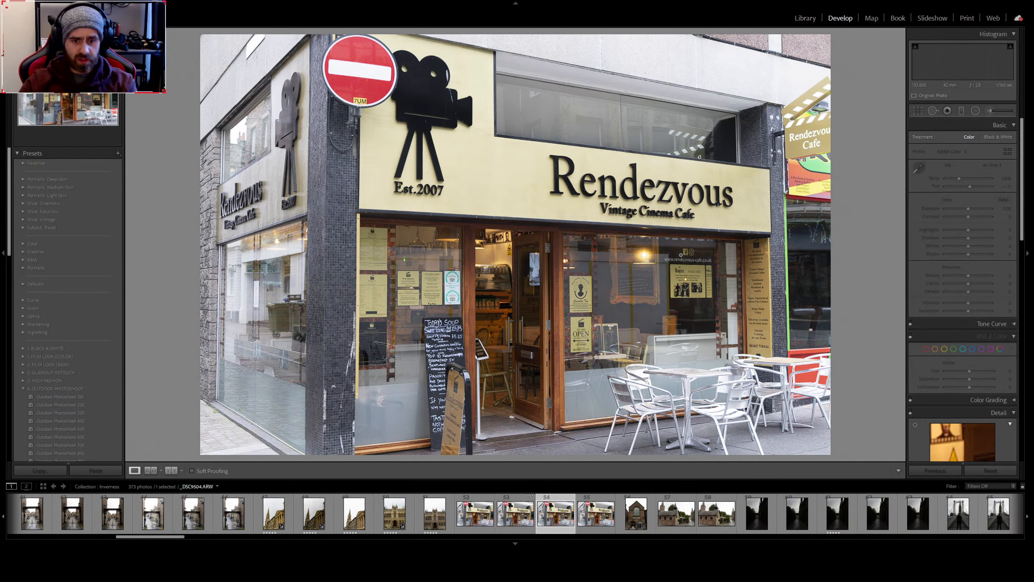
pyautogui.press('Right')
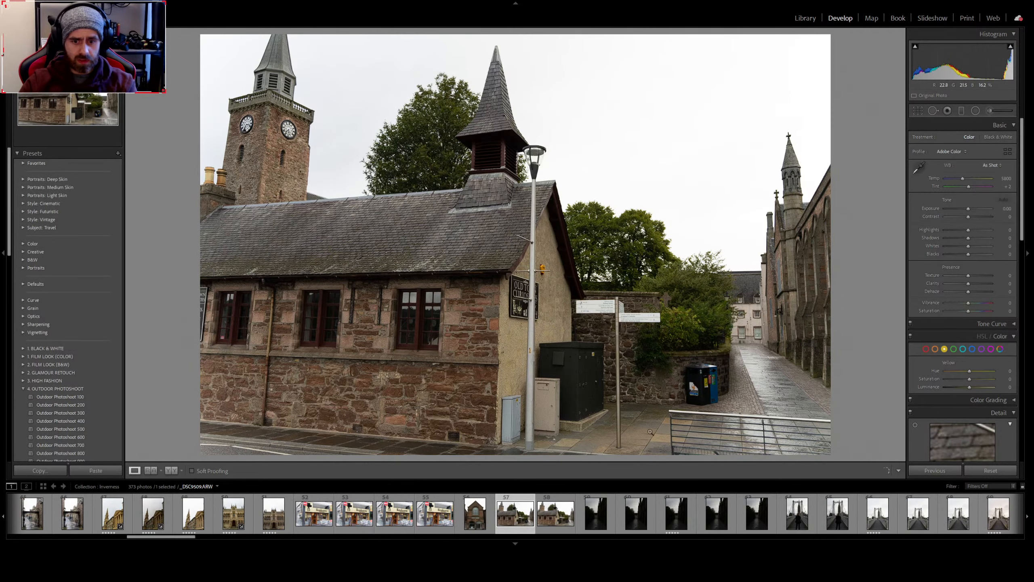
# Compare the dark paved lane photos beside the church and rate _DSC9511 with five stars
pyautogui.click(595, 523)
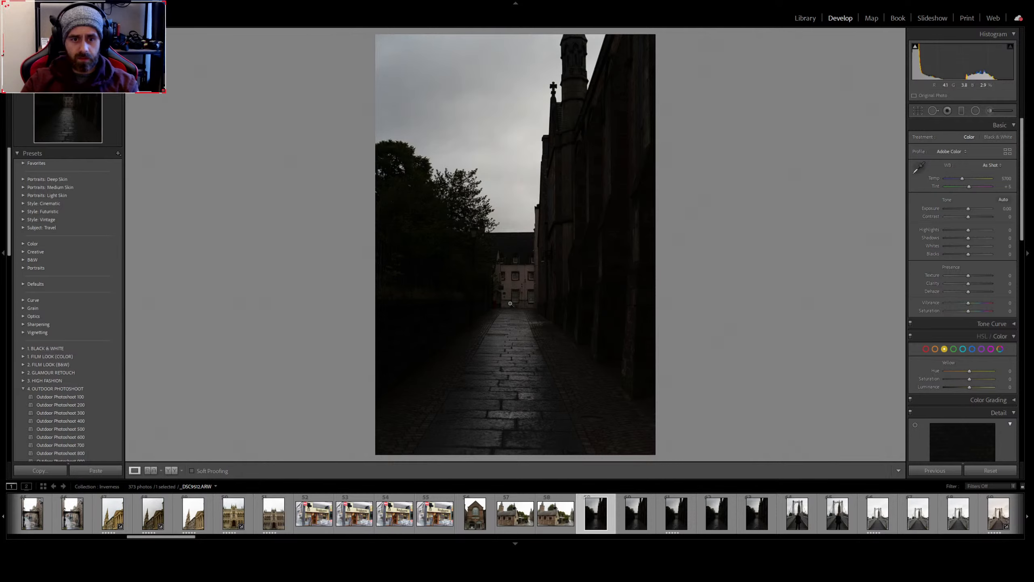
pyautogui.click(674, 516)
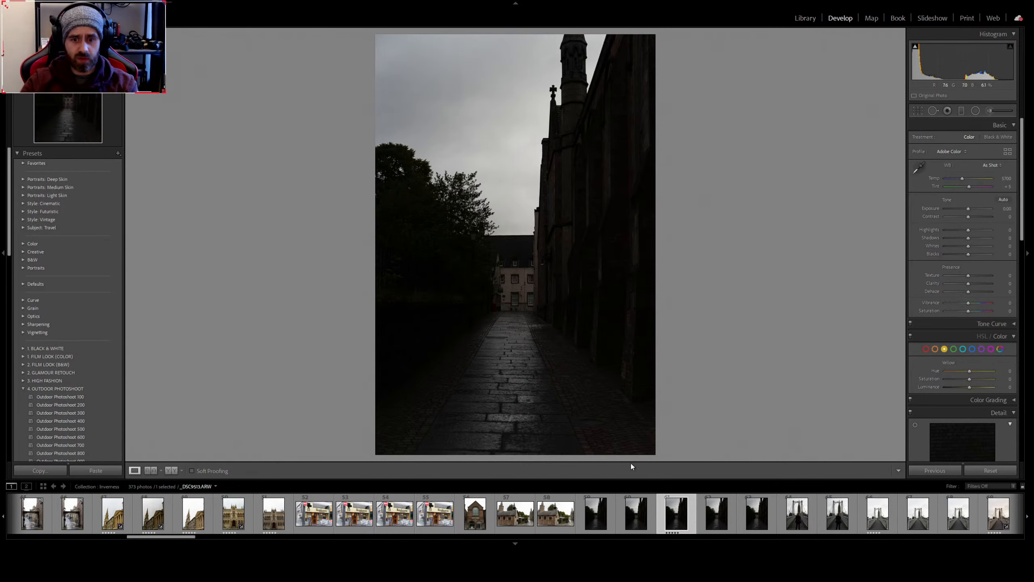
pyautogui.click(605, 520)
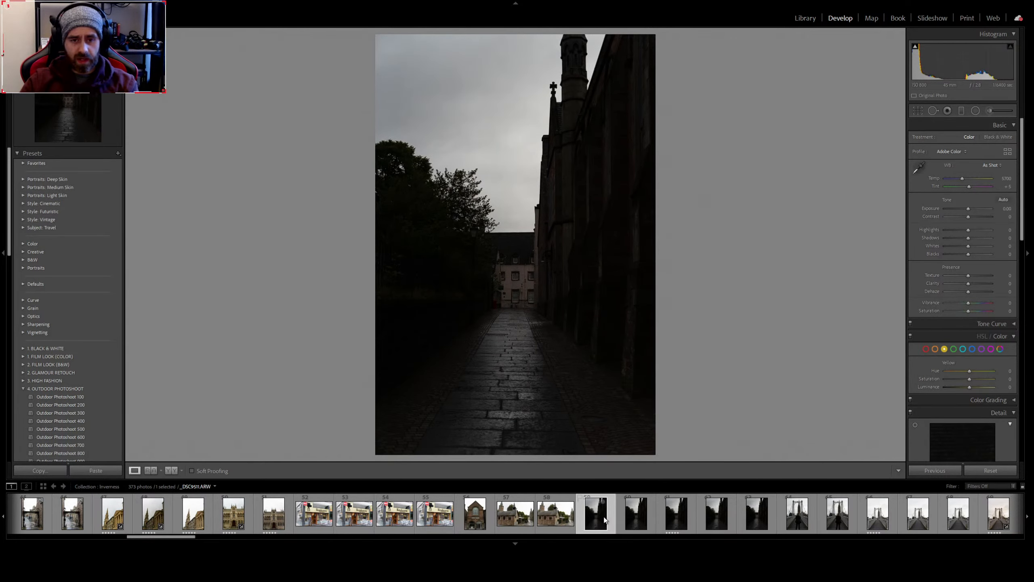
pyautogui.press('5')
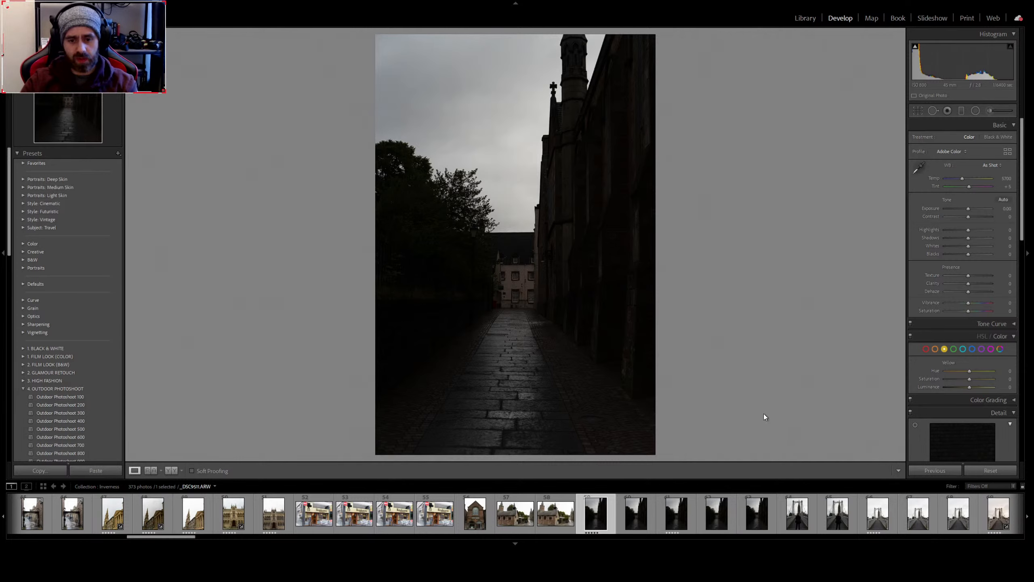
# Find the river and castle photo _DSC9550 further along the collection and inspect its castle and bridge up close
pyautogui.scroll(-5, 855, 513)
pyautogui.click(712, 518)
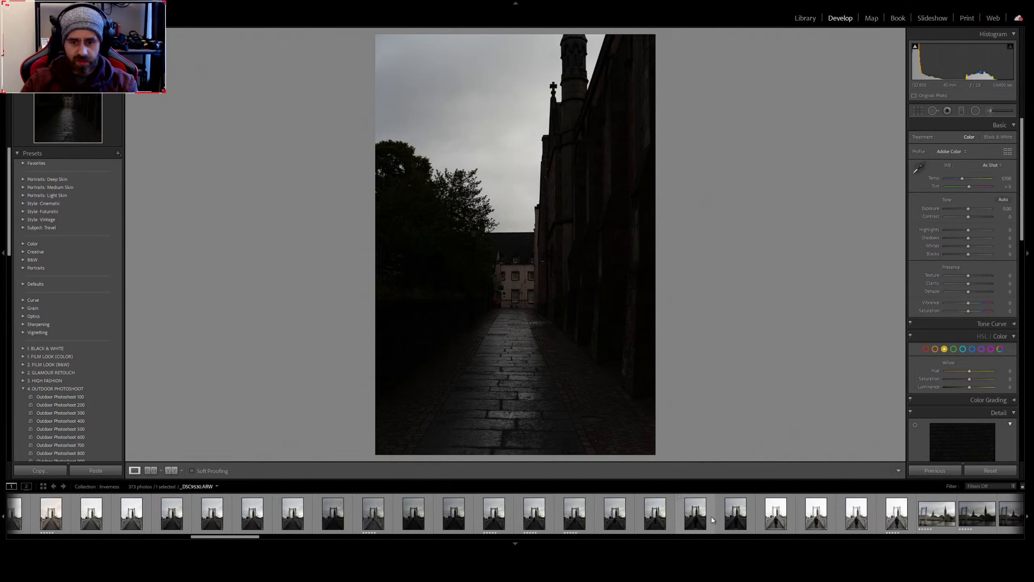
pyautogui.scroll(-5, 712, 519)
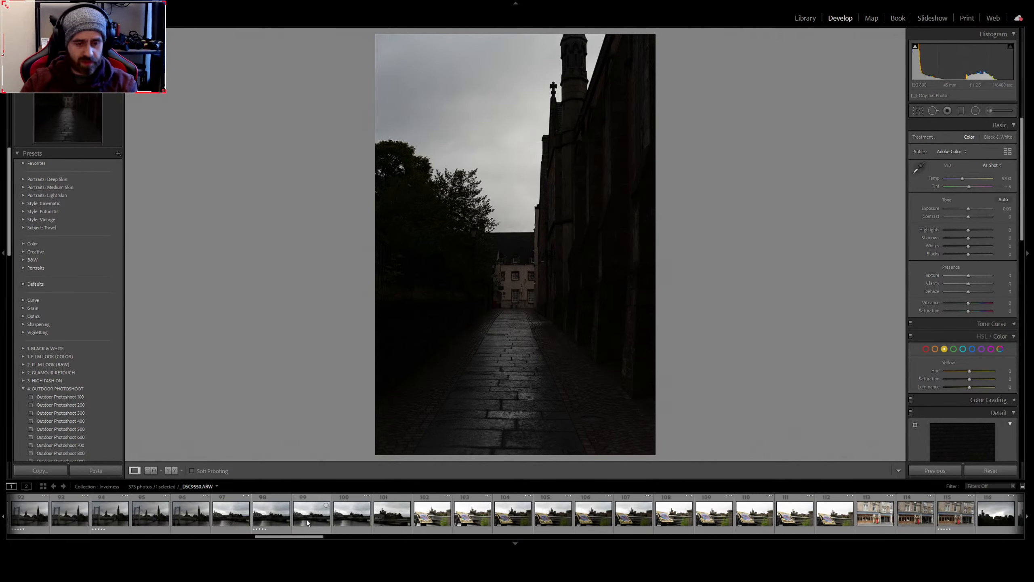
pyautogui.click(271, 514)
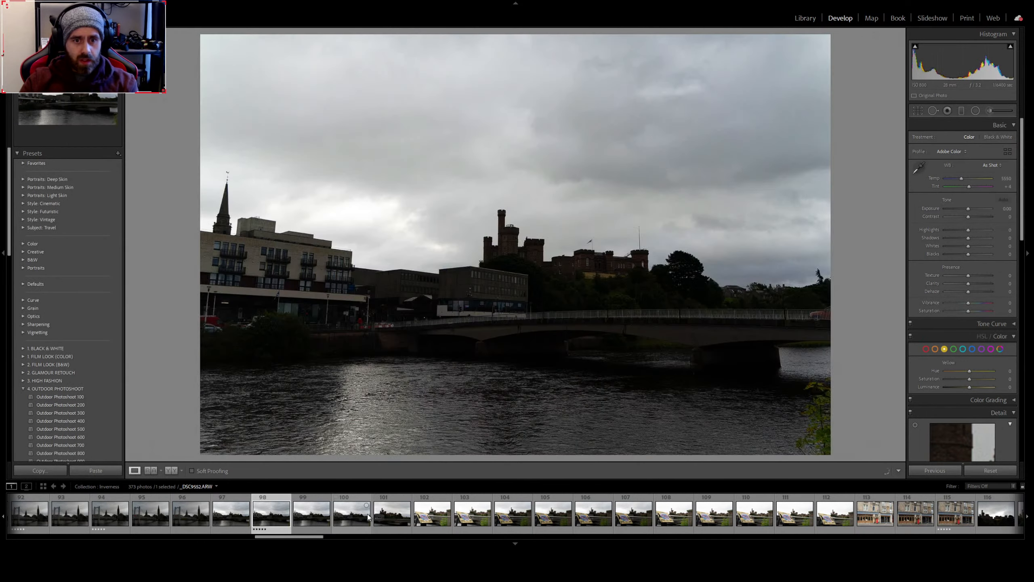
pyautogui.click(538, 296)
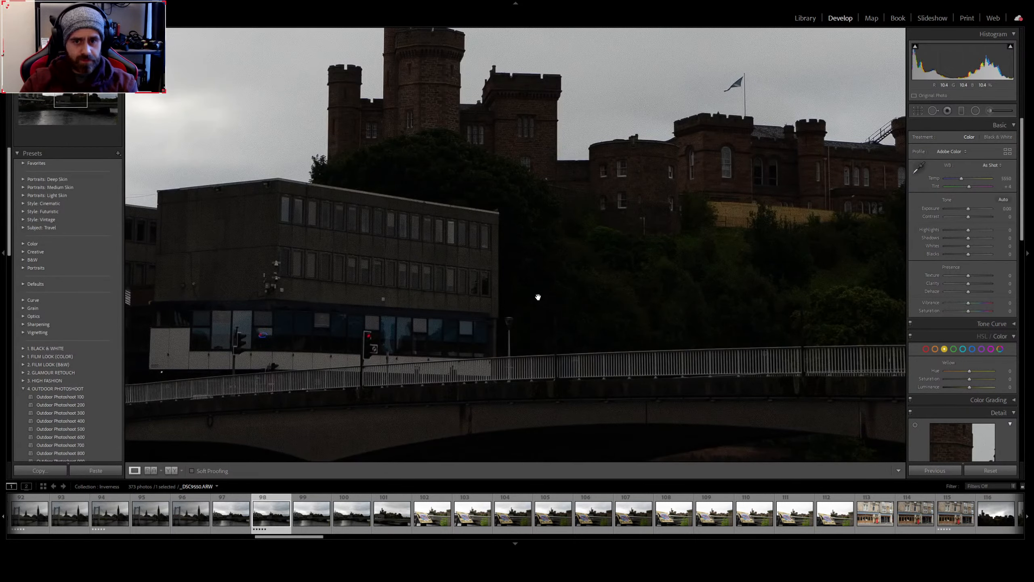
pyautogui.click(538, 298)
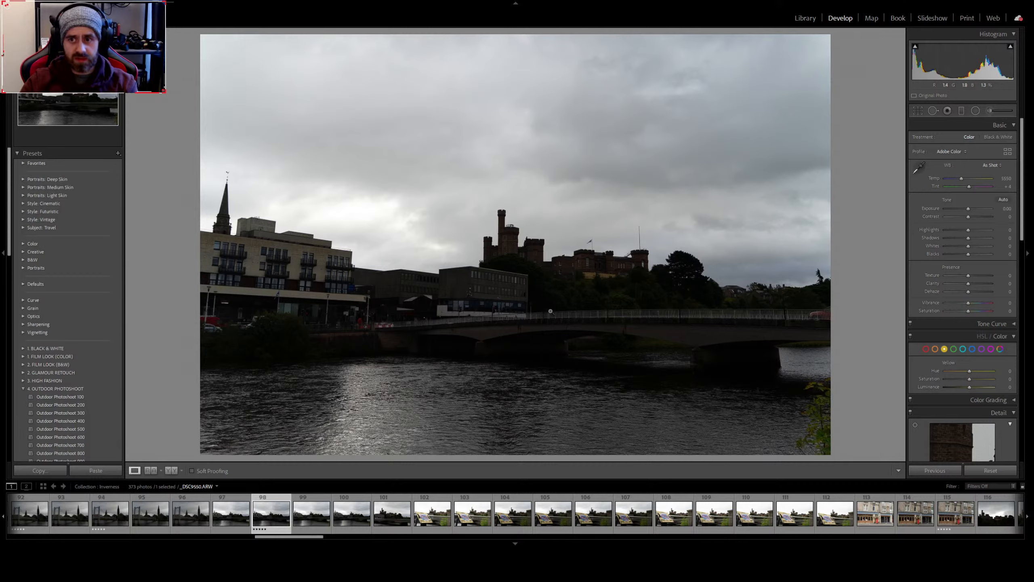
# Open the riverside church photo _DSC9576 and rate it with five stars
pyautogui.scroll(-5, 684, 514)
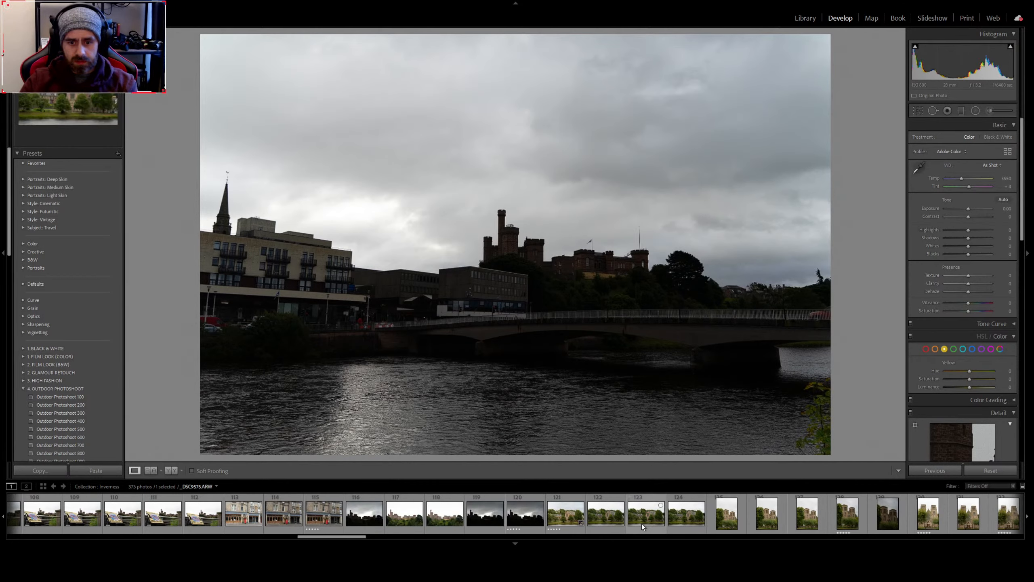
pyautogui.click(676, 518)
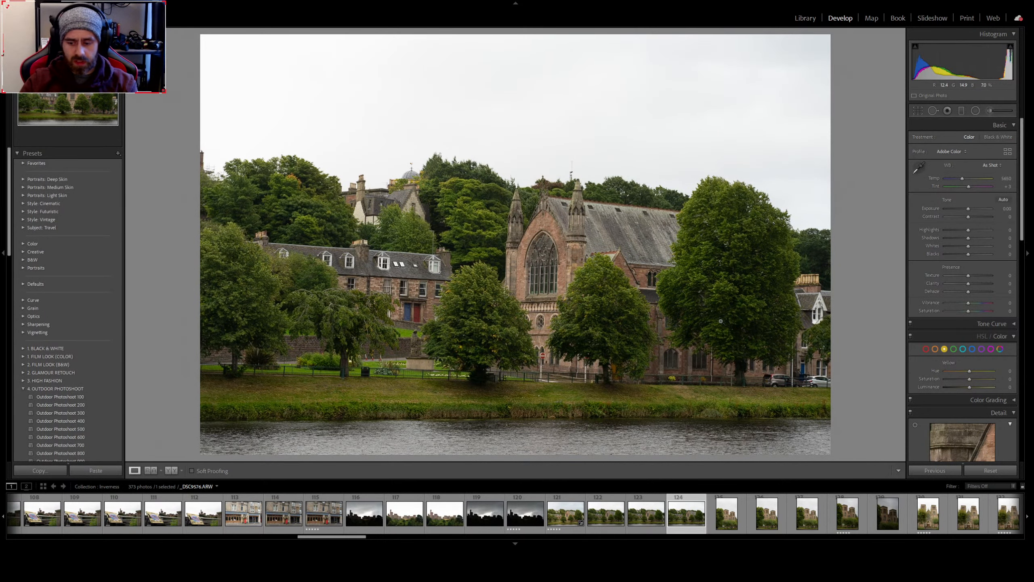
pyautogui.press('5')
# Skim the rest of the collection, filter it to photos rated one star and higher, and return to the first rated photos
pyautogui.scroll(-10, 763, 506)
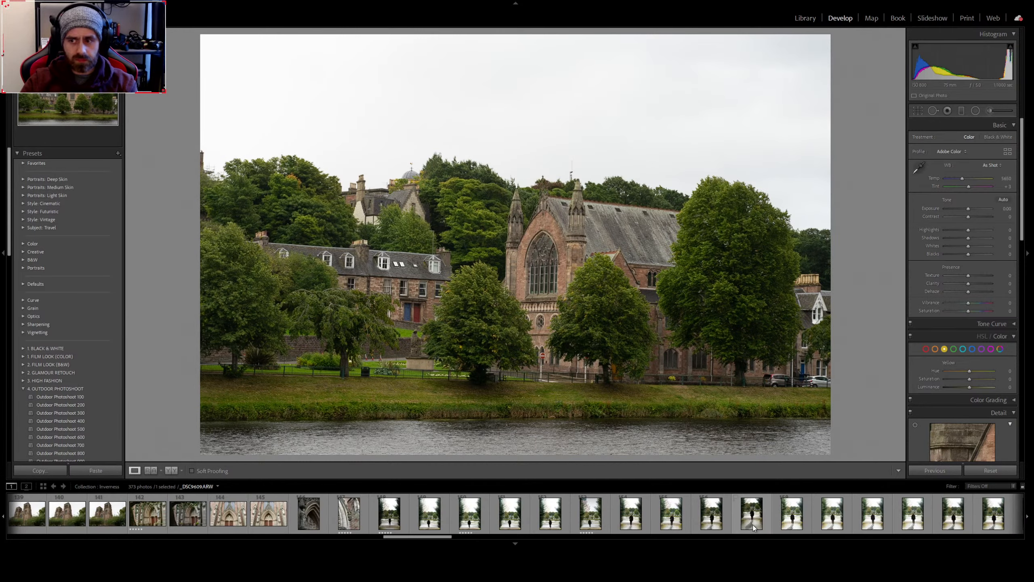
pyautogui.scroll(-10, 763, 506)
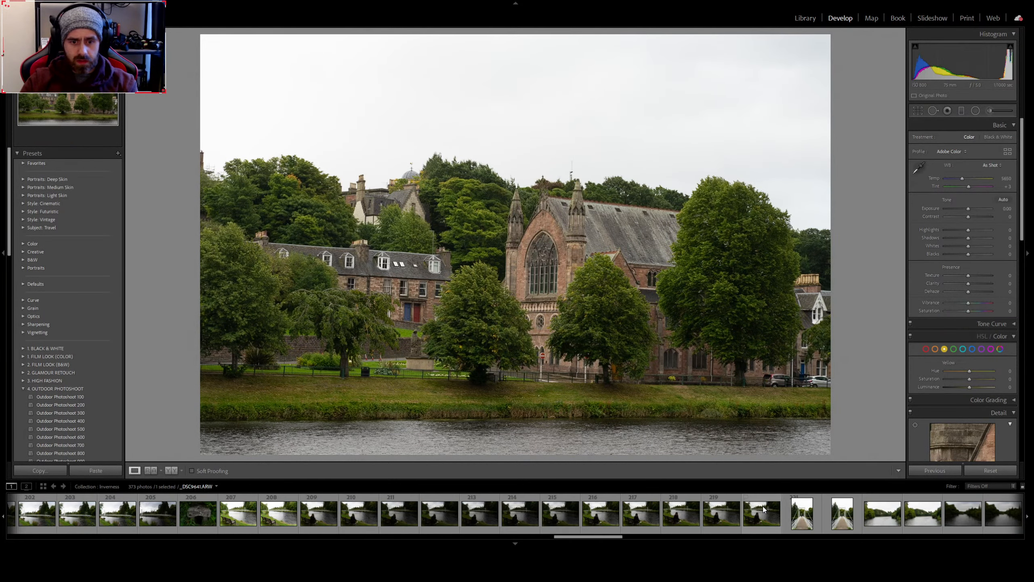
pyautogui.scroll(-10, 763, 506)
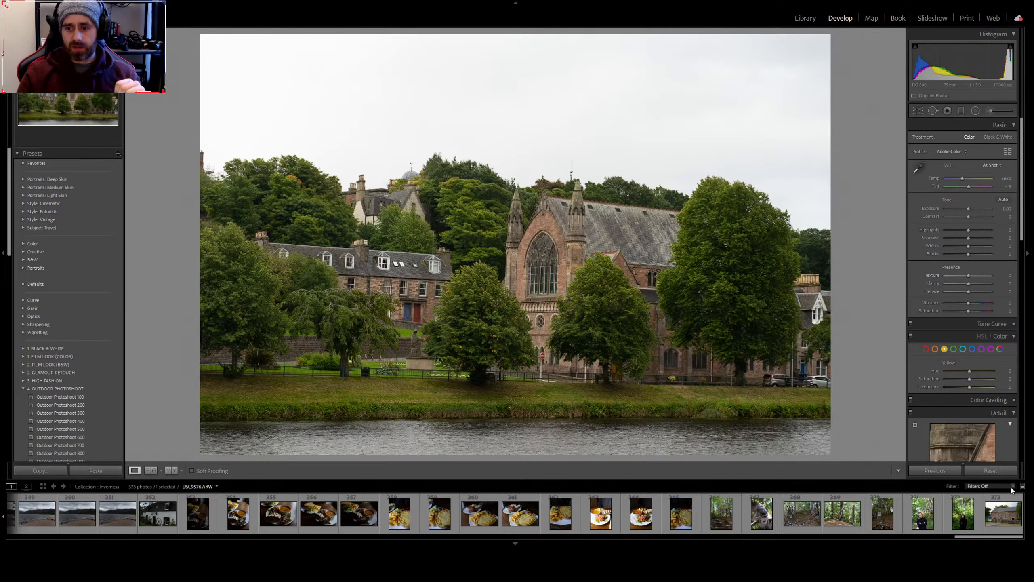
pyautogui.click(930, 433)
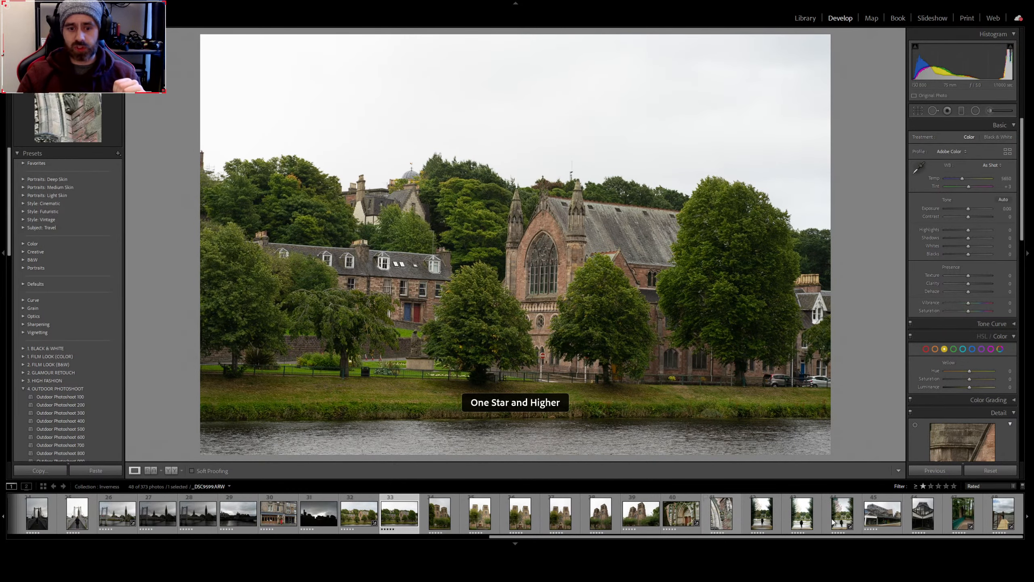
pyautogui.scroll(10, 832, 523)
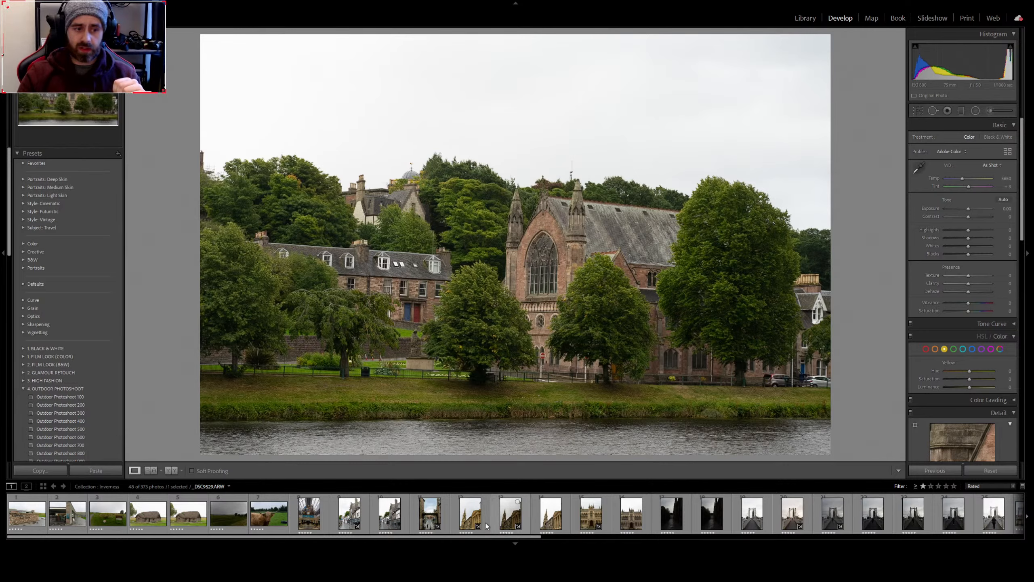
# Open the Culloden Battlefield photo _DSC9457 and inspect the grass and the sign up close
pyautogui.click(350, 507)
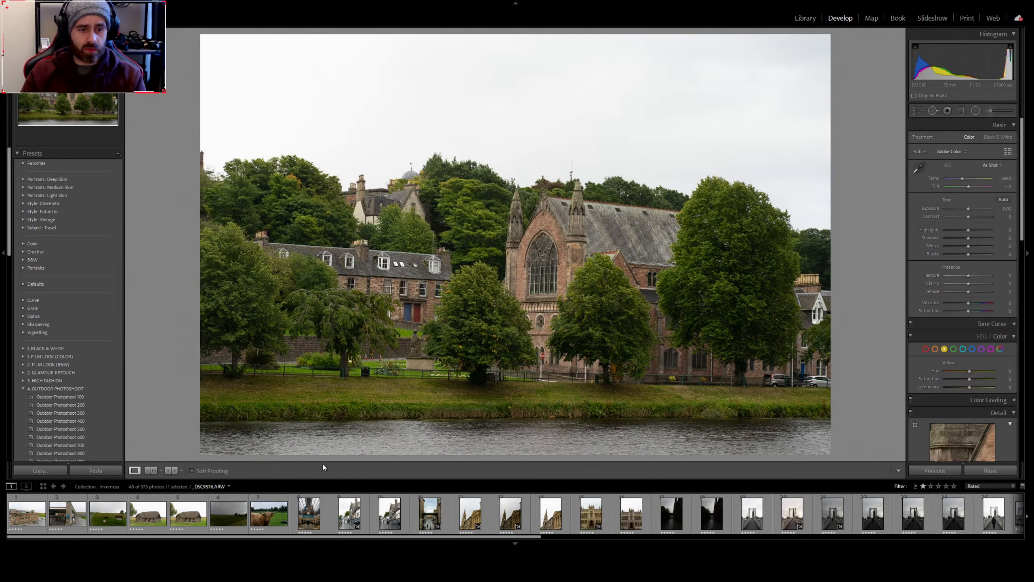
pyautogui.click(102, 514)
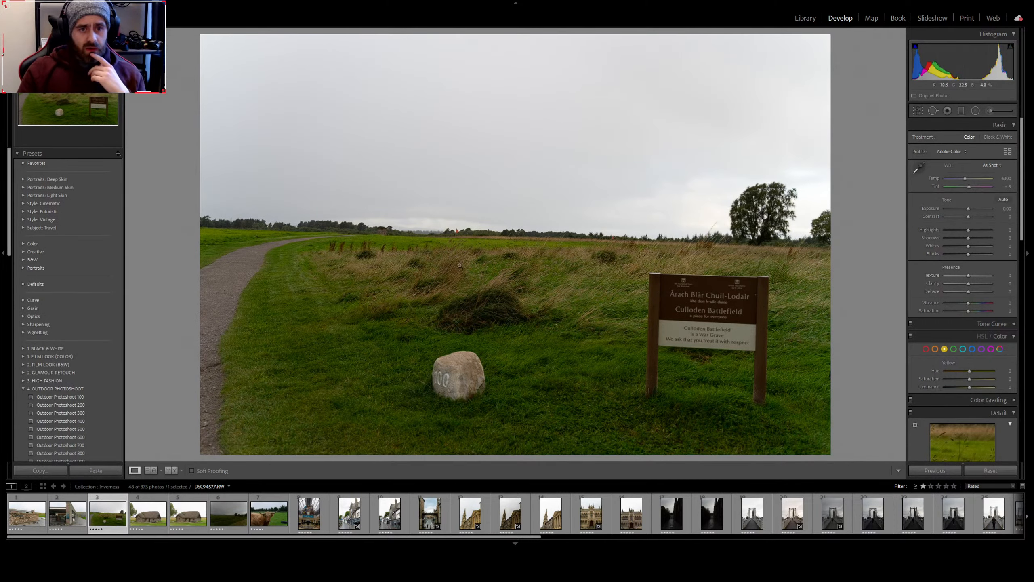
pyautogui.click(471, 245)
pyautogui.moveTo(536, 261); pyautogui.dragTo(226, 130)
pyautogui.moveTo(529, 233); pyautogui.dragTo(303, 135)
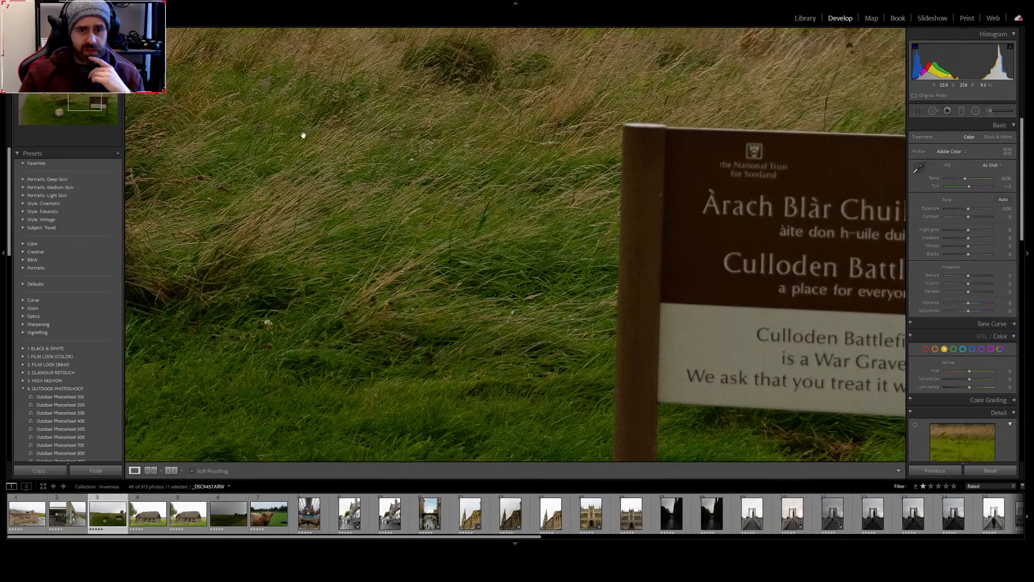
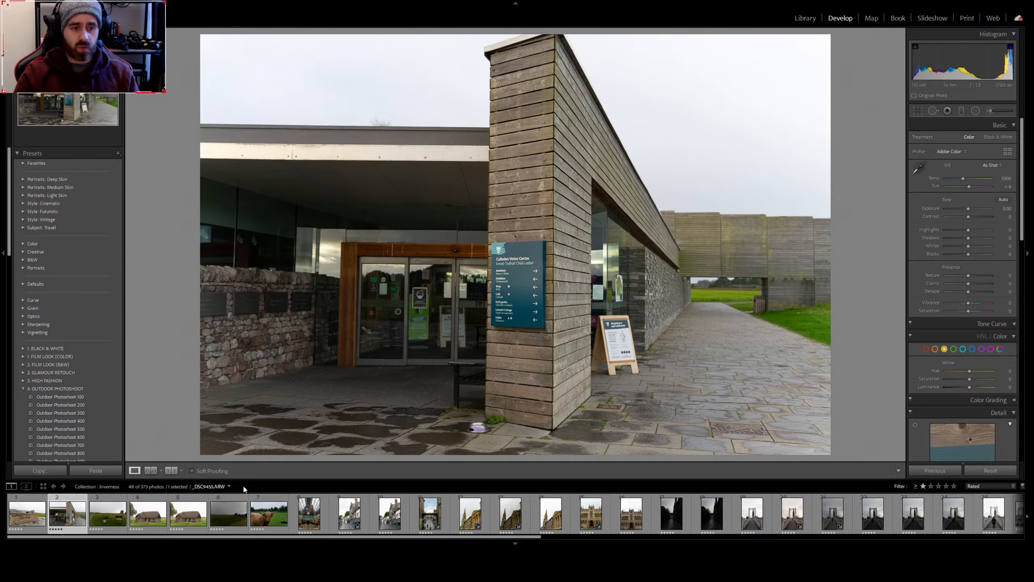
# Return to _DSC9457 and collapse the 4. OUTDOOR PHOTOSHOOT and Foodicious Retouch preset groups to reach Peter Presets
pyautogui.click(108, 513)
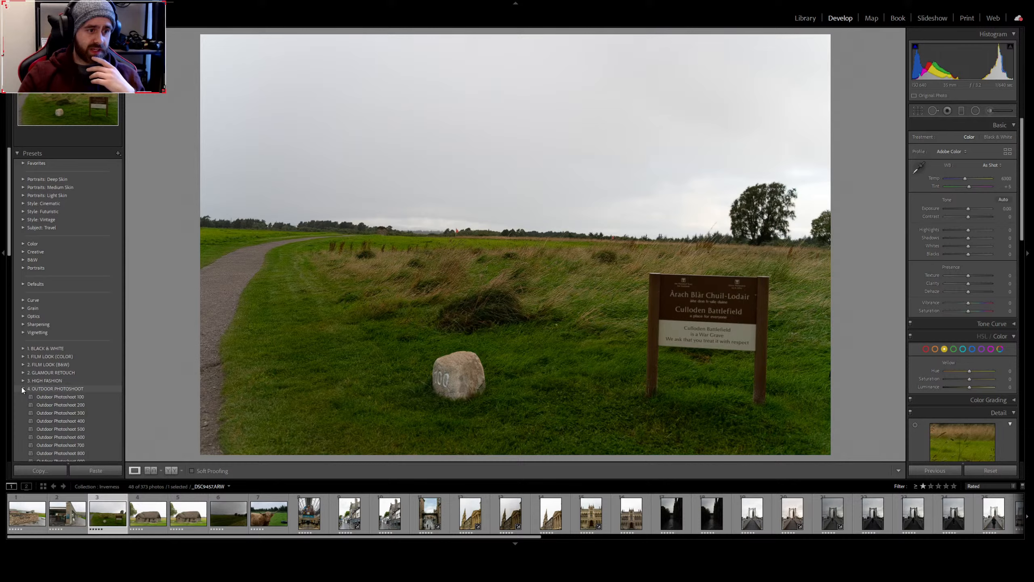
pyautogui.click(23, 388)
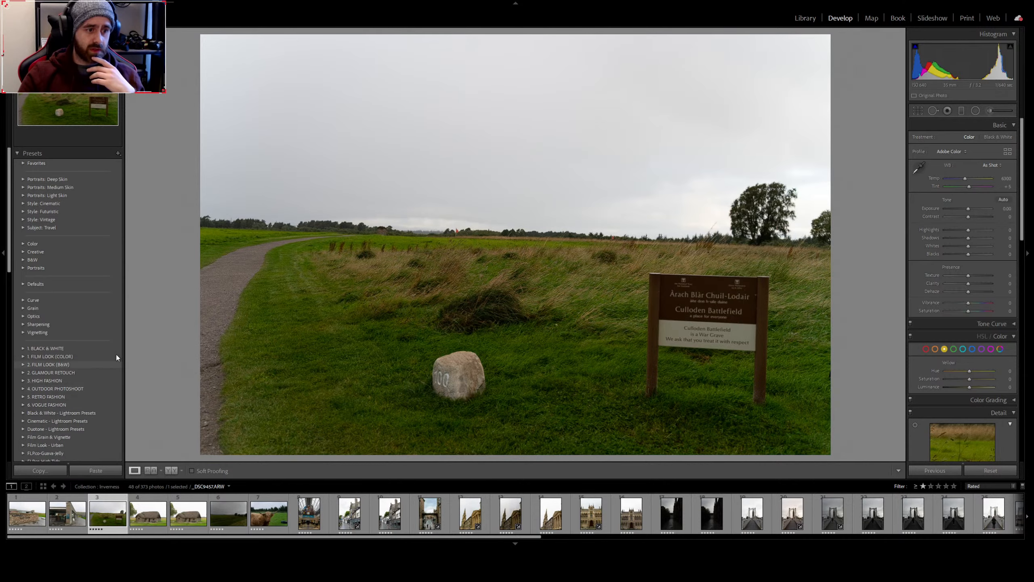
pyautogui.scroll(-10, 104, 372)
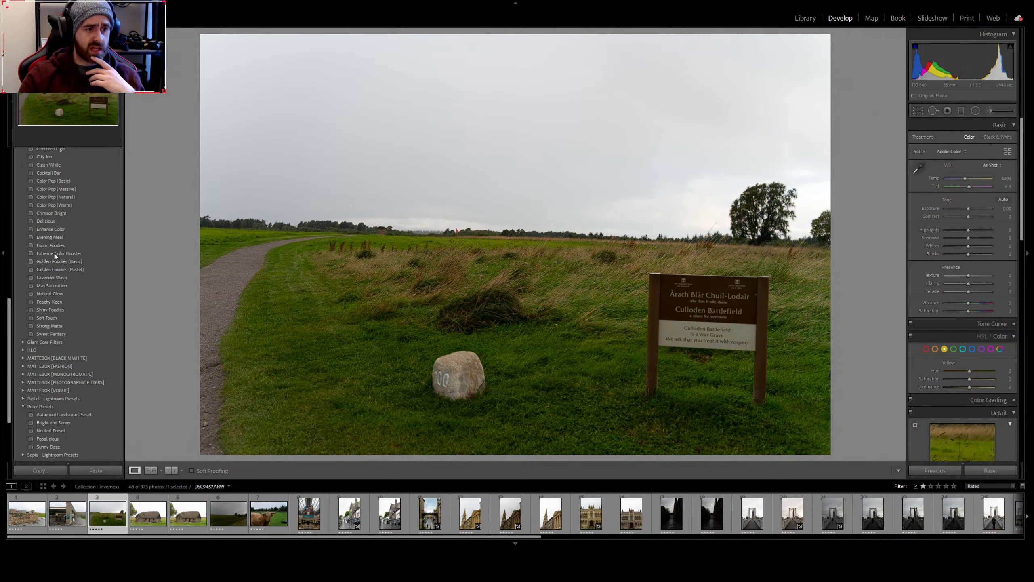
pyautogui.scroll(5, 71, 290)
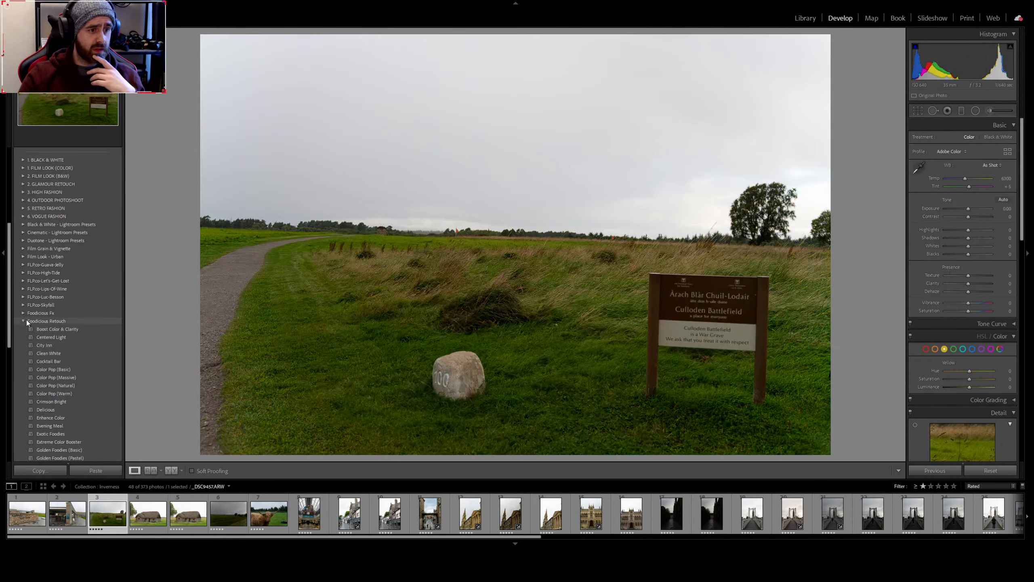
pyautogui.click(23, 321)
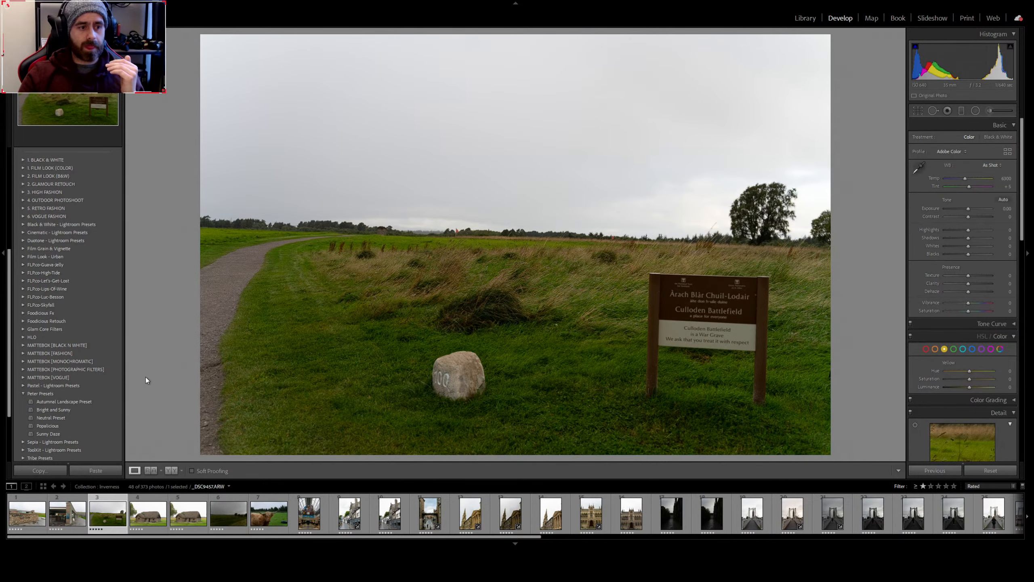
pyautogui.moveTo(80, 401)
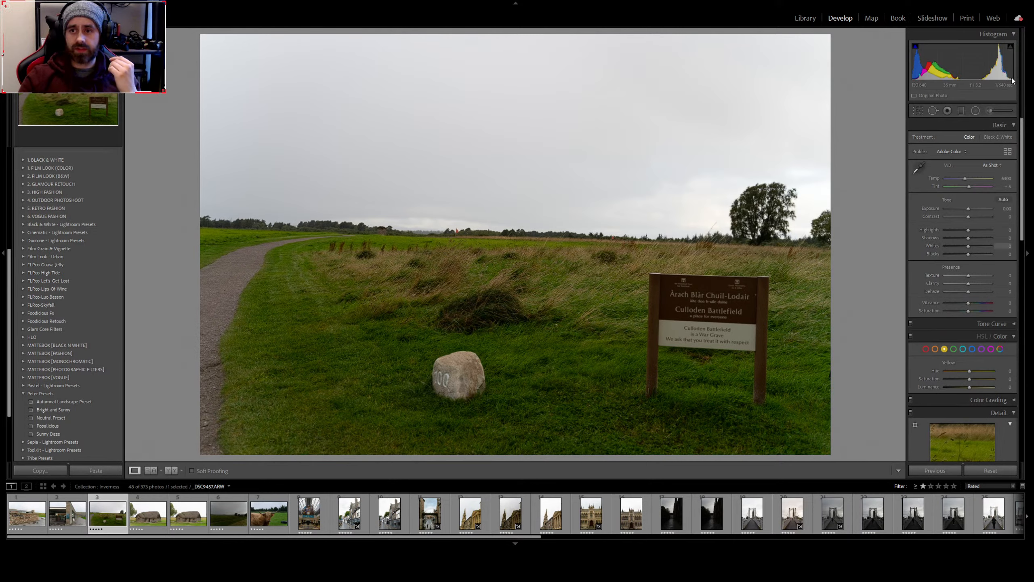
# Try raising the Highlights of _DSC9457 to +100 from the histogram, and reset them to default
pyautogui.moveTo(989, 61); pyautogui.dragTo(1010, 61)
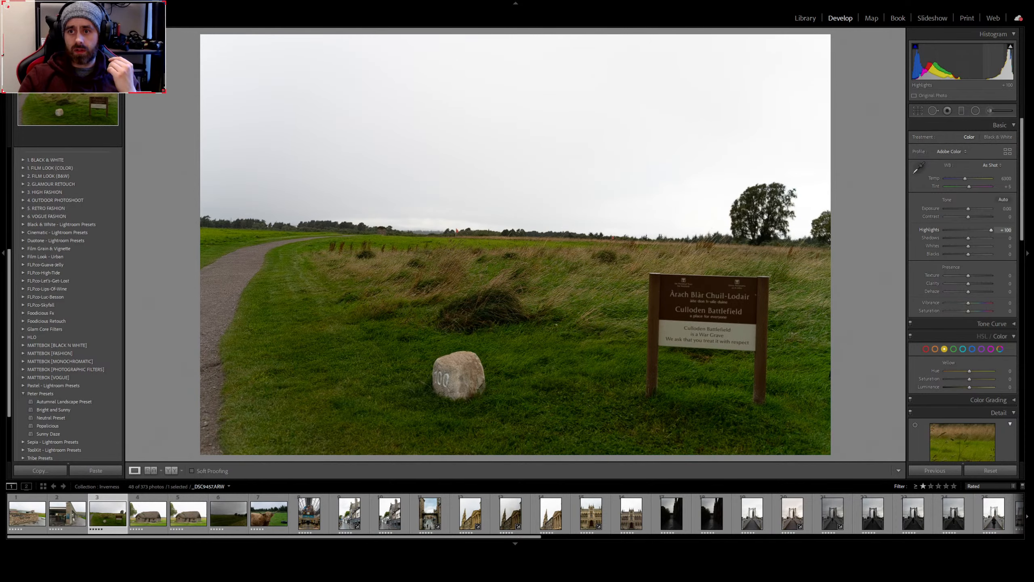
pyautogui.moveTo(1011, 49)
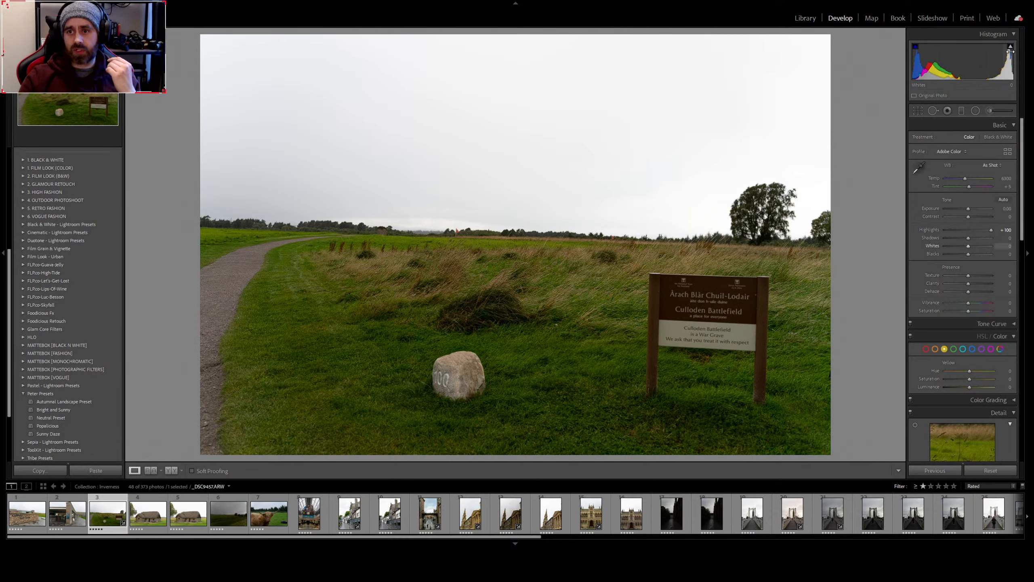
pyautogui.doubleClick(971, 229)
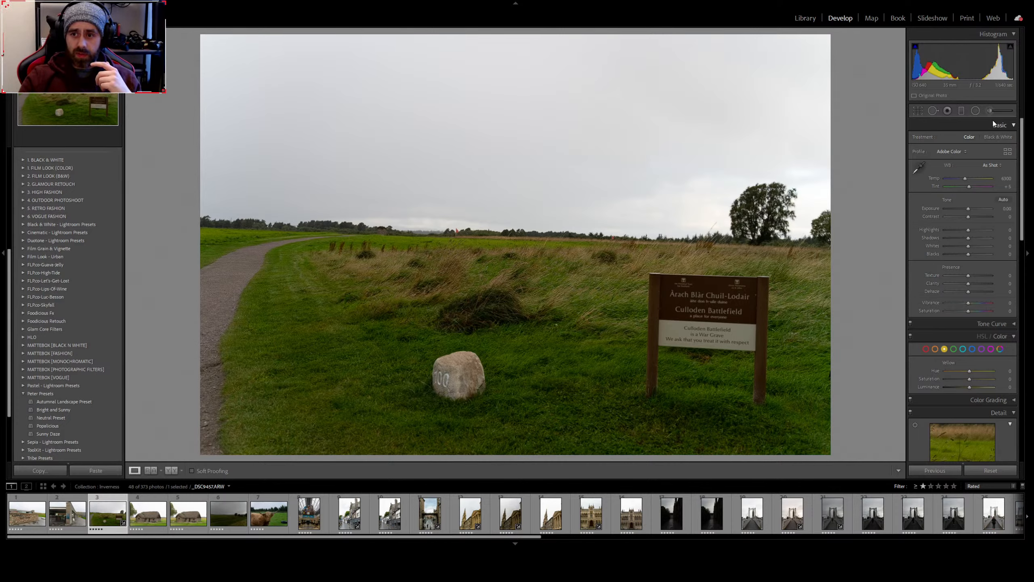
# Collapse the expanded Develop adjustment sections, from Basic through Calibration, so only their headings show
pyautogui.click(1015, 125)
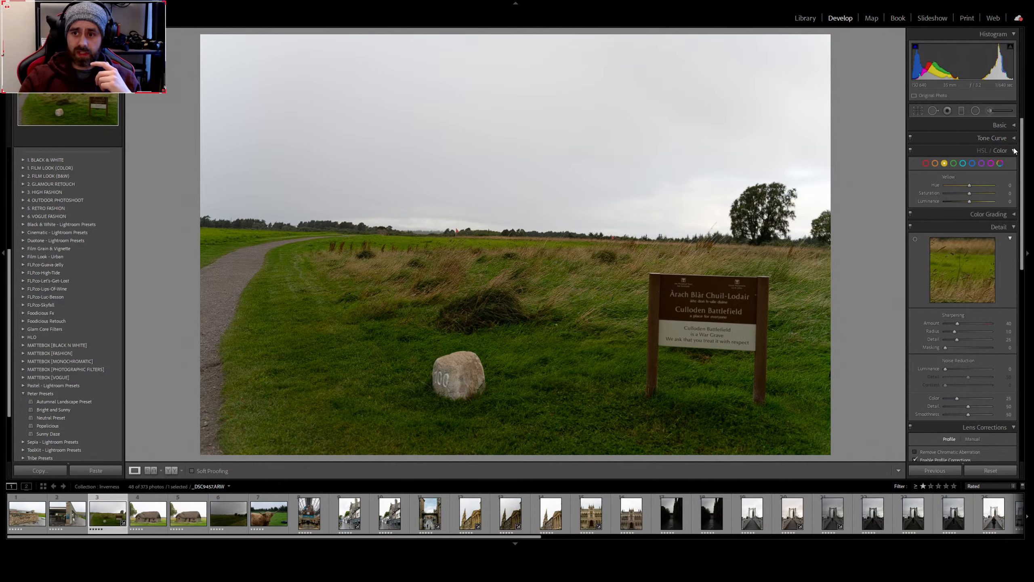
pyautogui.click(1015, 150)
pyautogui.click(1014, 177)
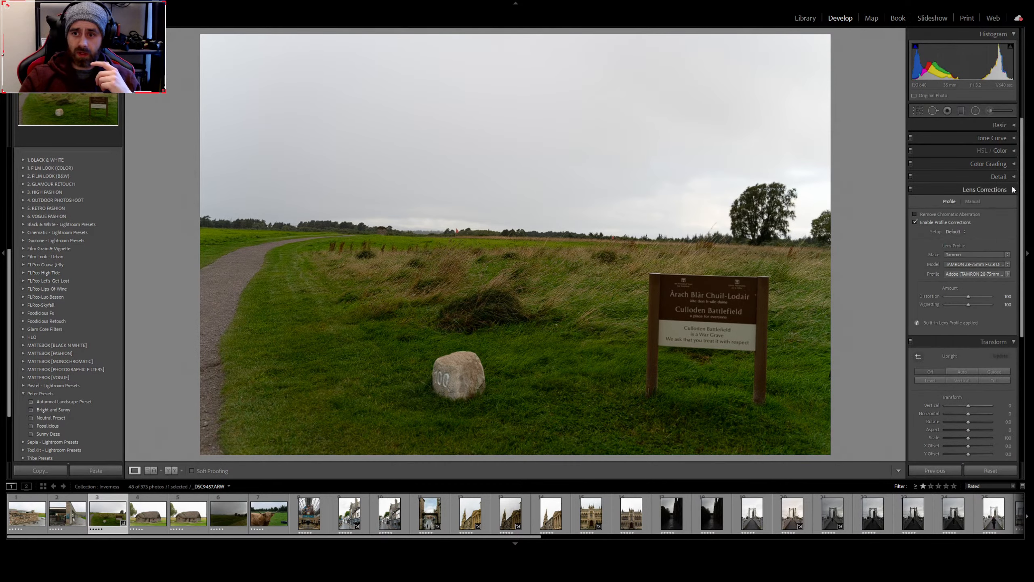
pyautogui.click(1014, 189)
pyautogui.click(1014, 203)
pyautogui.click(1014, 228)
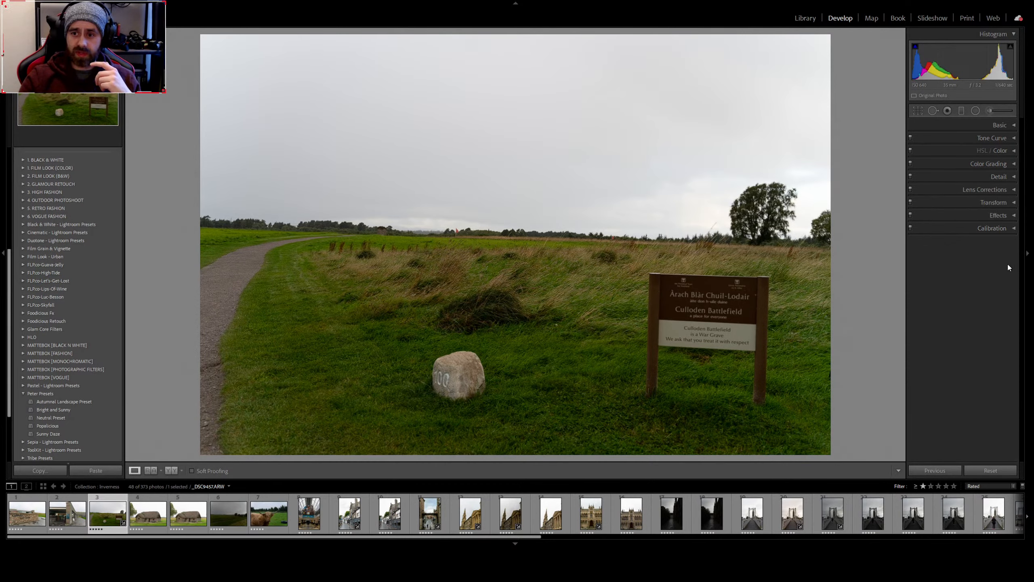
# Expand the Basic adjustments and apply the automatic tone settings to the Culloden Battlefield photo
pyautogui.click(1006, 125)
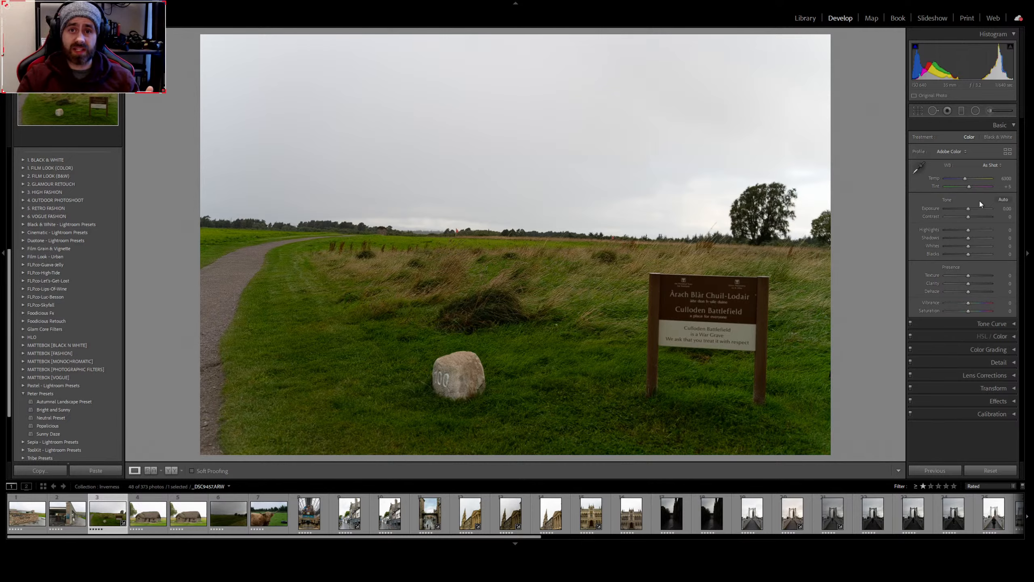
pyautogui.click(1003, 200)
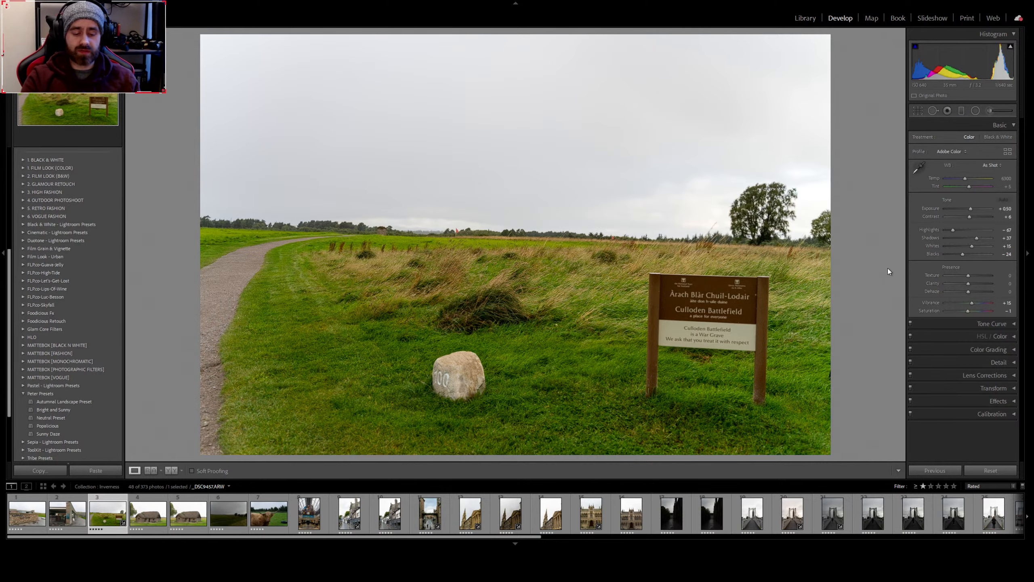
# Compare the photo before and after in the side-by-side, split and stacked layouts, and return to the single view
pyautogui.press('y')
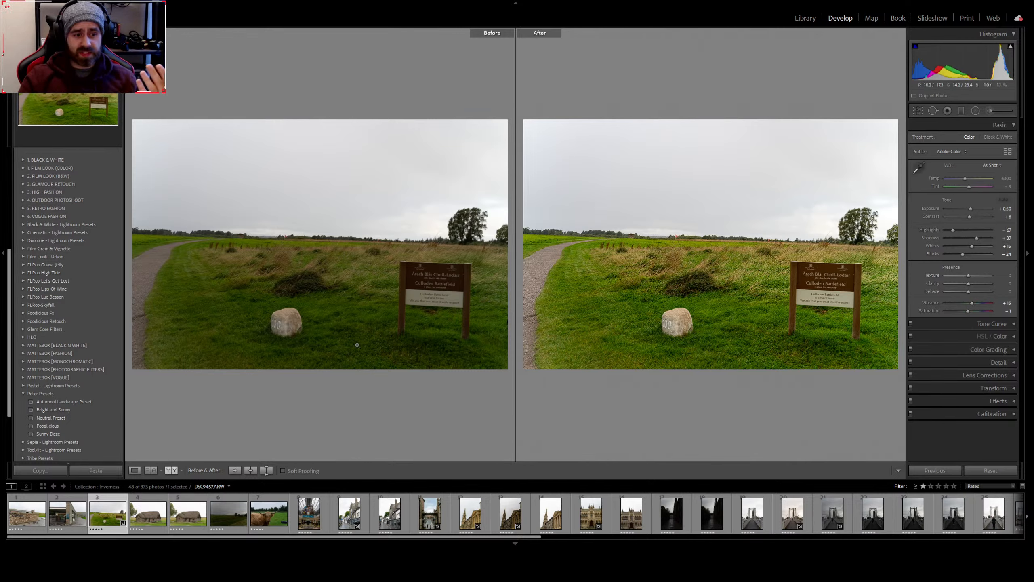
pyautogui.click(171, 471)
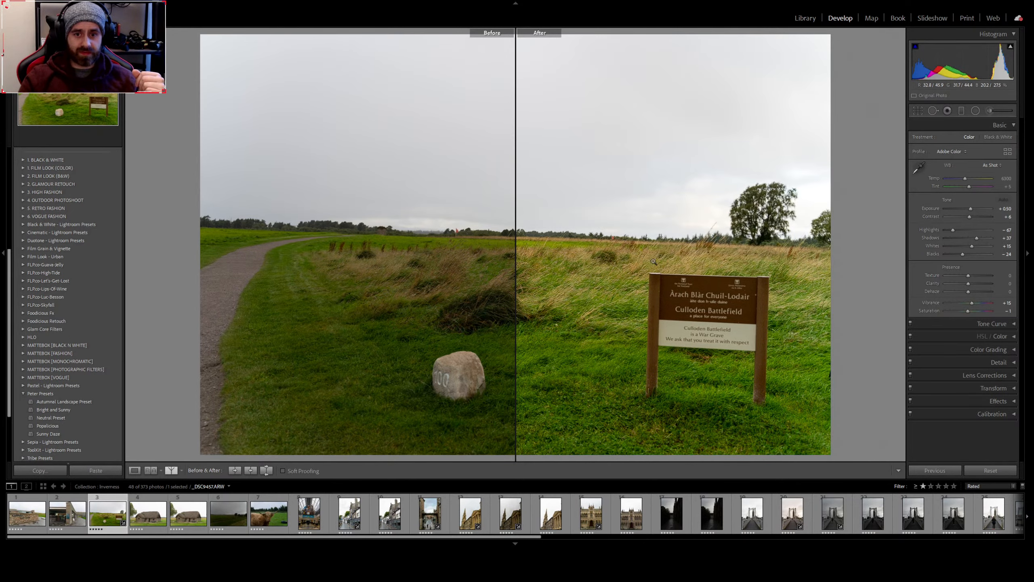
pyautogui.click(170, 470)
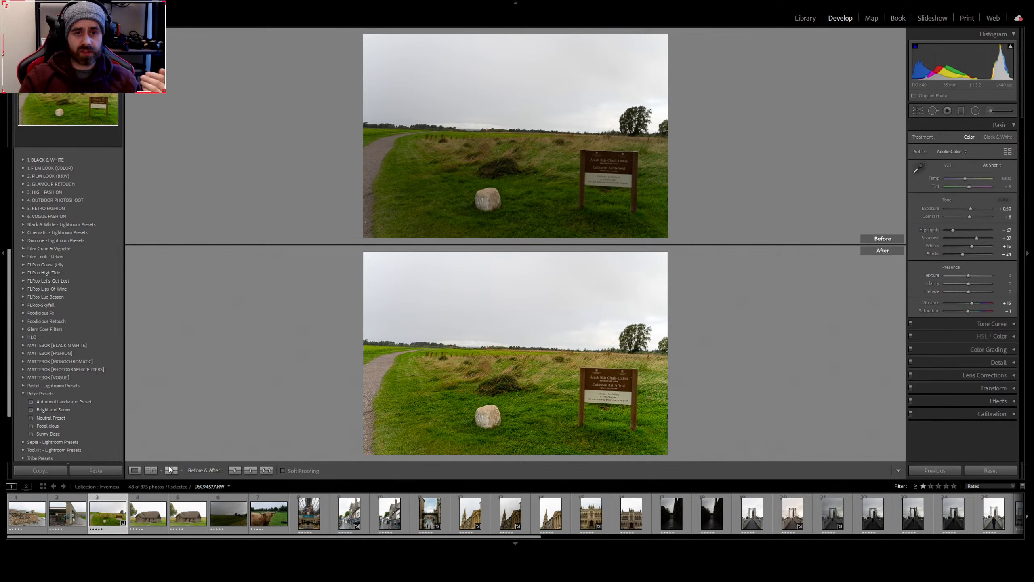
pyautogui.click(171, 470)
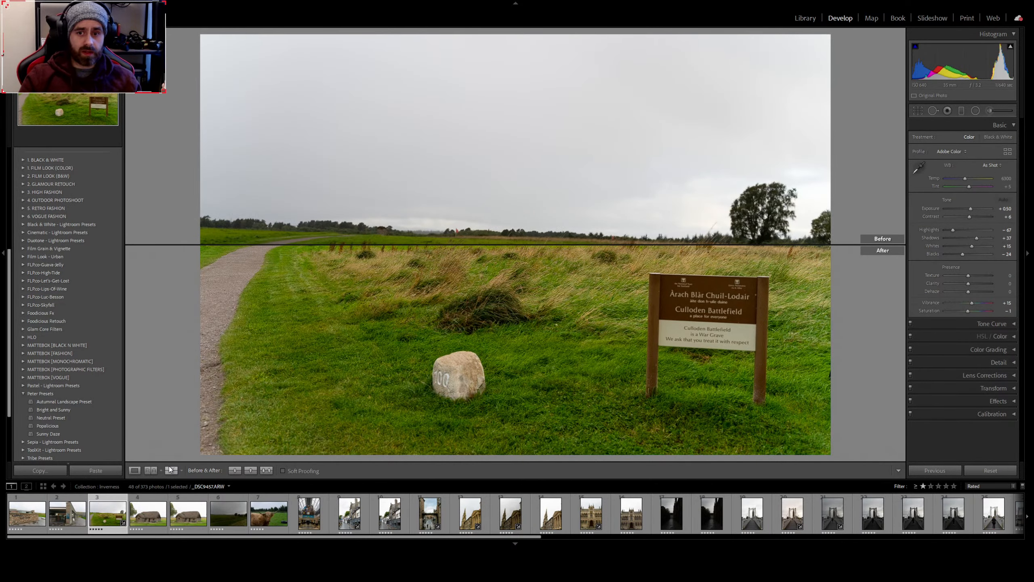
pyautogui.click(170, 470)
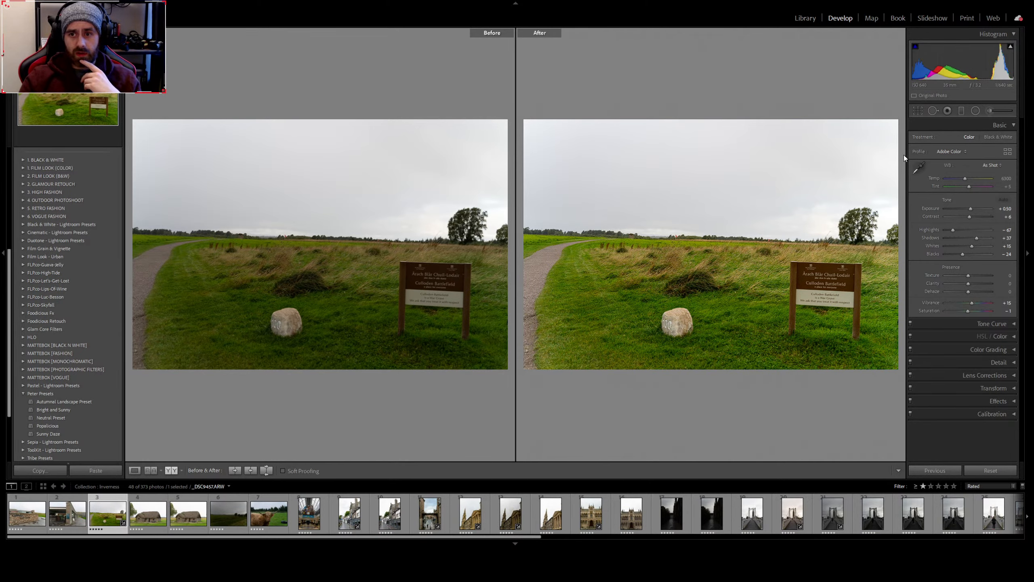
pyautogui.press('y')
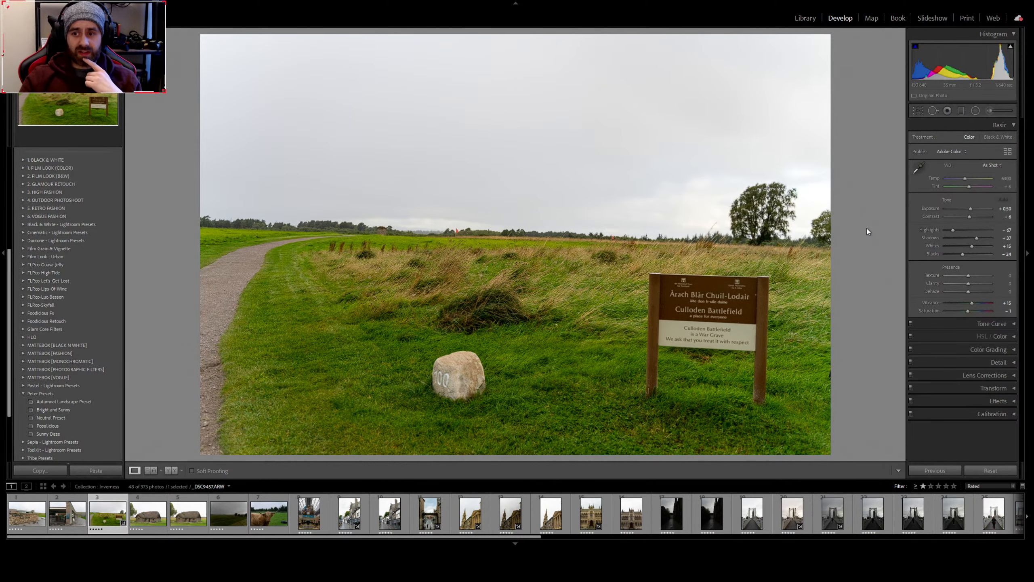
# Inspect the sign and the path with the distant tree line up close, and return to the full photo
pyautogui.click(740, 301)
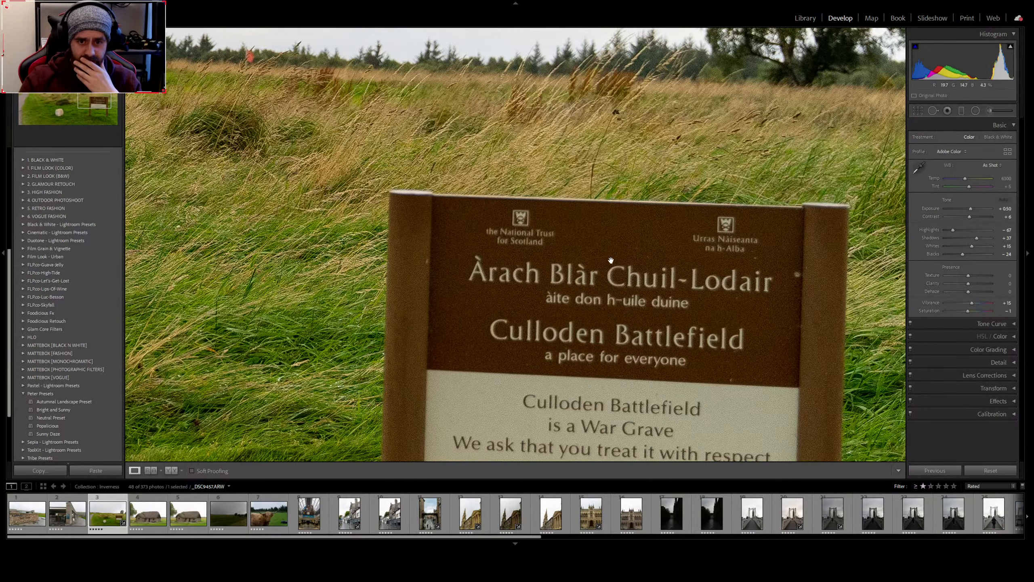
pyautogui.click(632, 277)
pyautogui.click(340, 215)
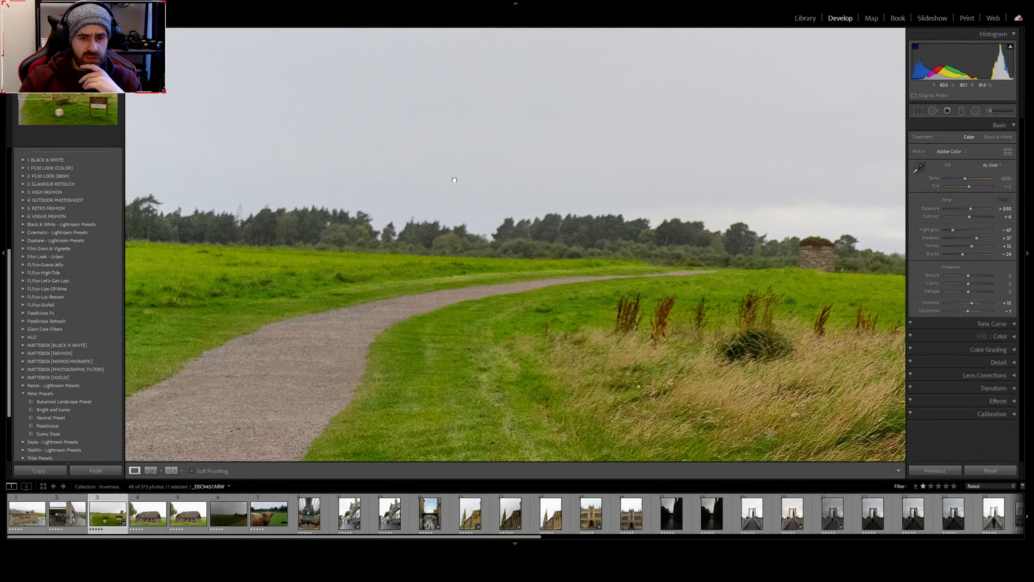
pyautogui.click(635, 216)
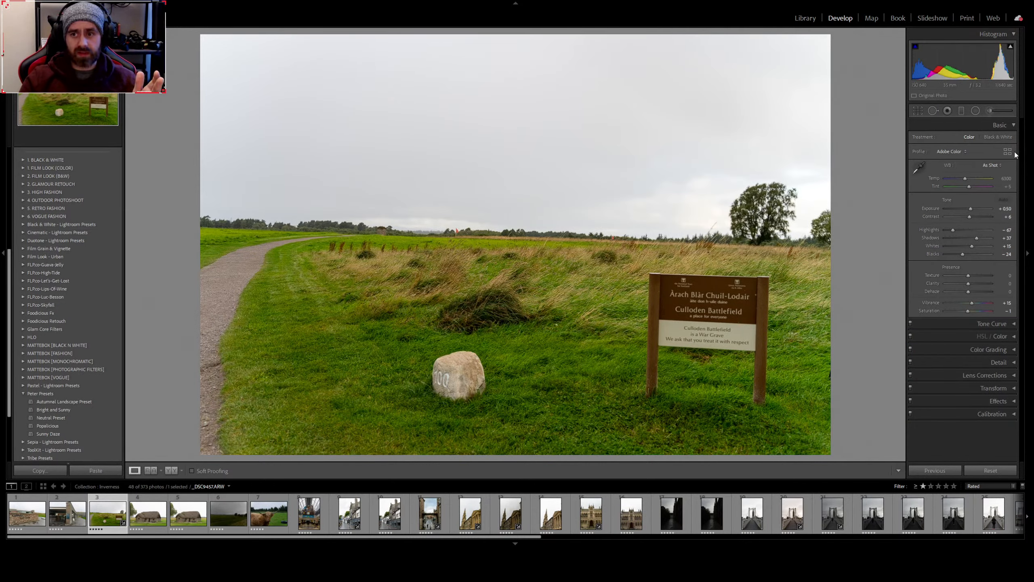
# Try straightening the photo with an Upright correction, and alternatively with Rotate at -1.6 and Constrain Crop
pyautogui.click(1014, 126)
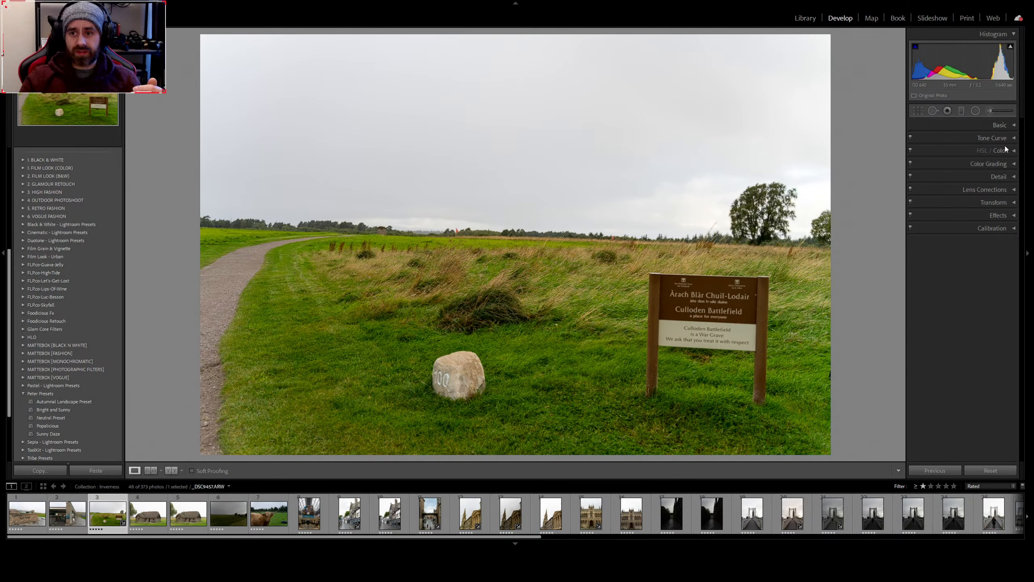
pyautogui.click(1014, 203)
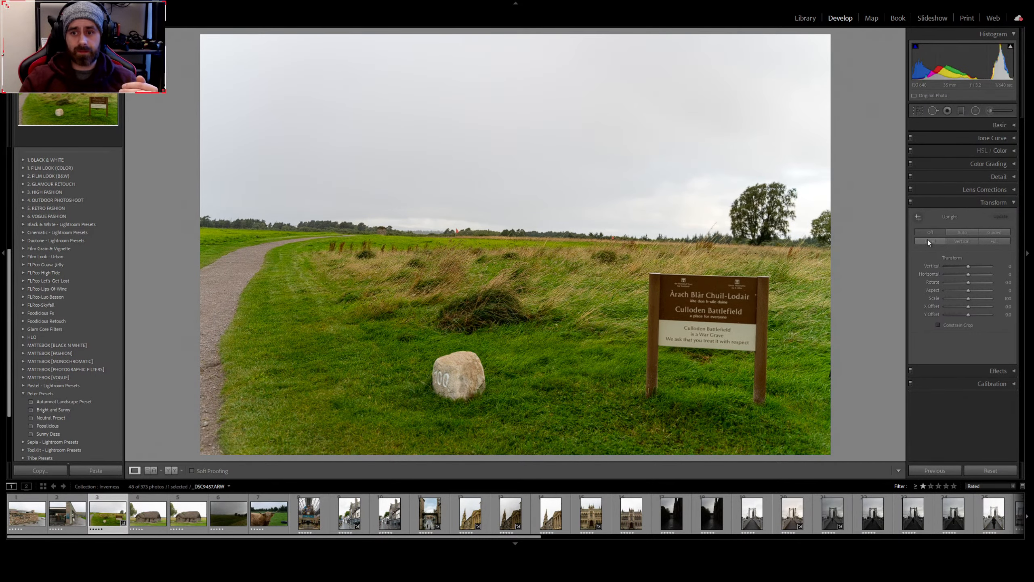
pyautogui.click(962, 241)
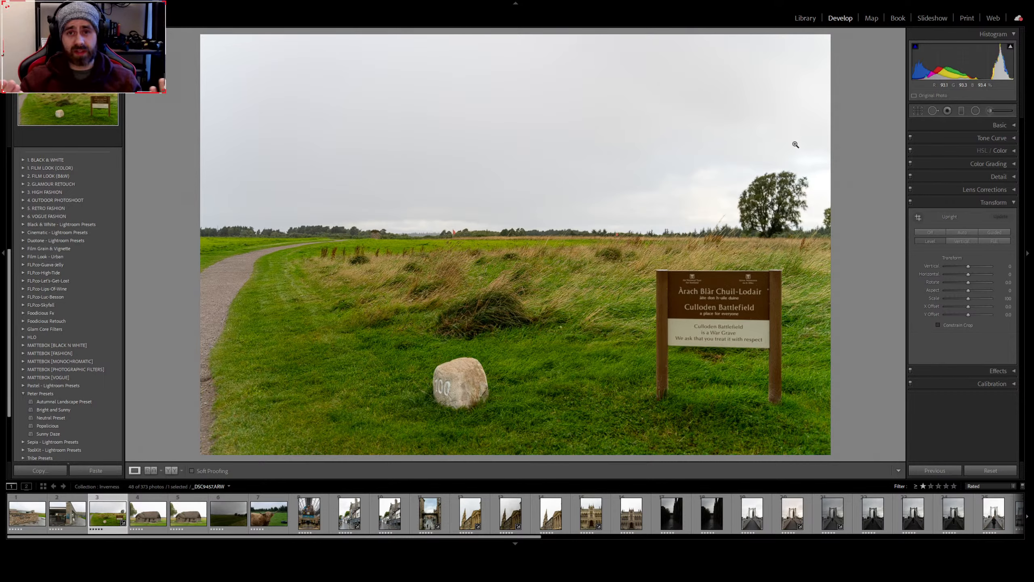
pyautogui.click(934, 233)
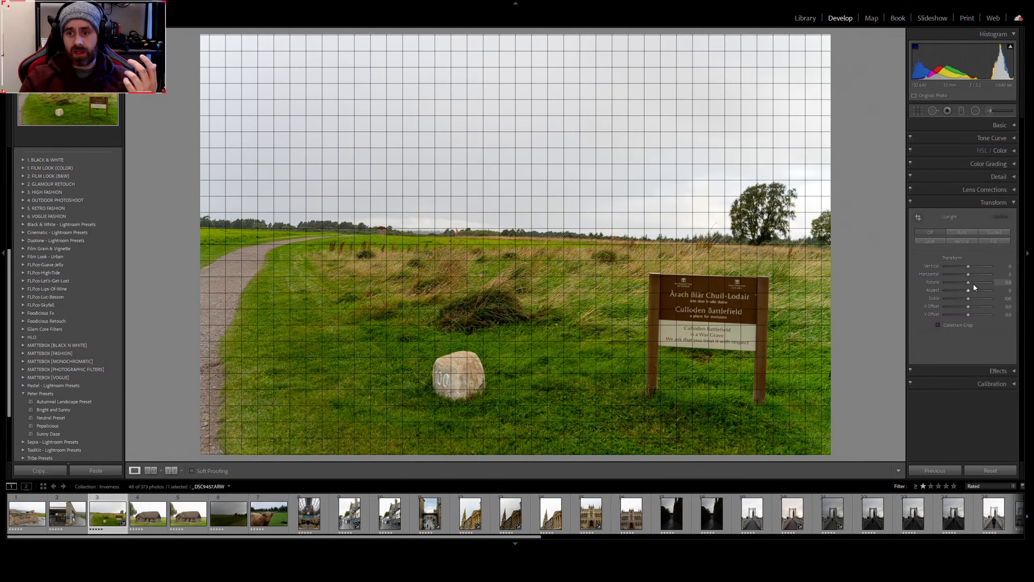
pyautogui.moveTo(969, 283); pyautogui.dragTo(965, 286)
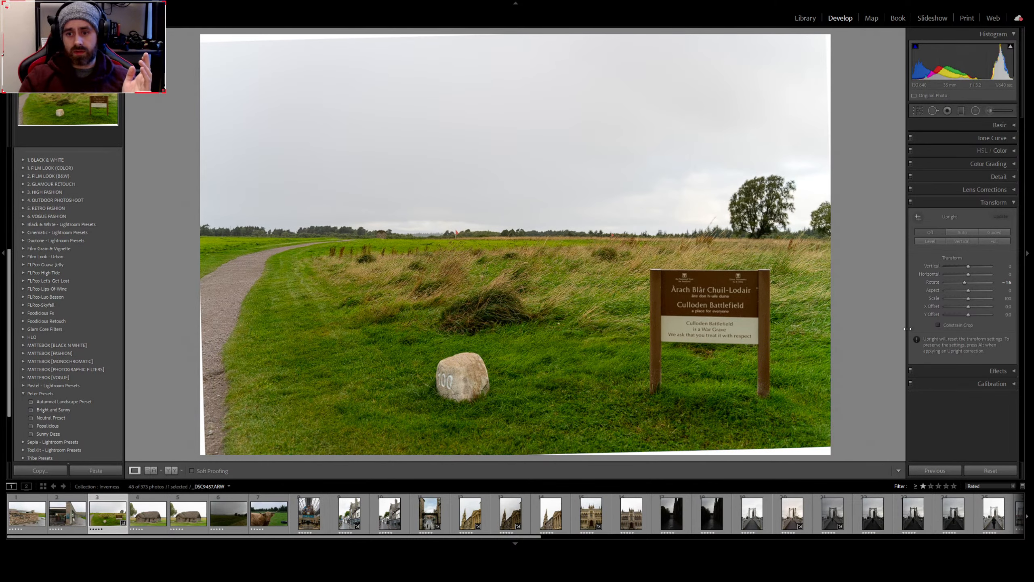
pyautogui.click(959, 323)
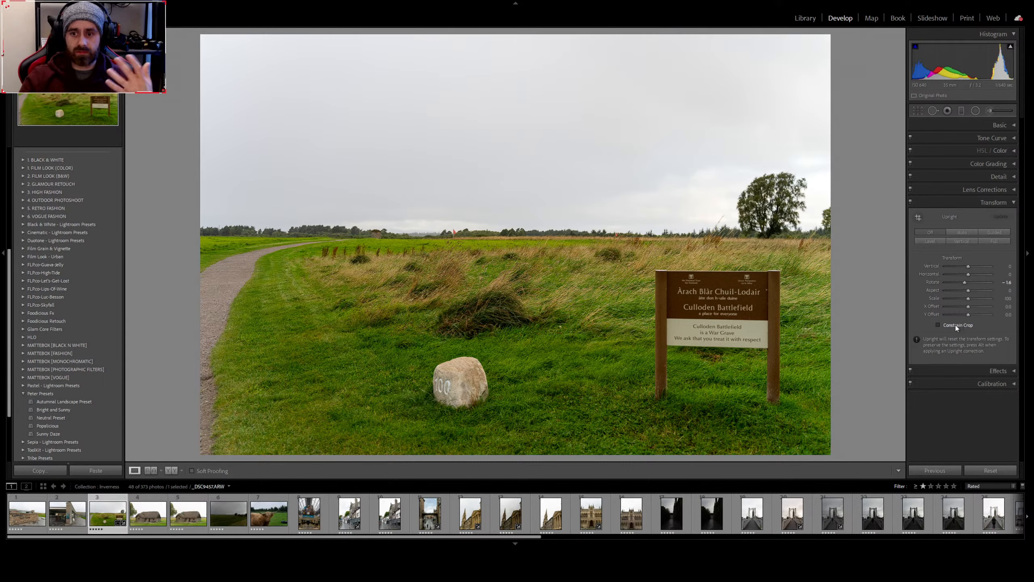
# Straighten the photo with an automatic Upright correction, check the sign up close, and collapse the Transform settings
pyautogui.click(926, 241)
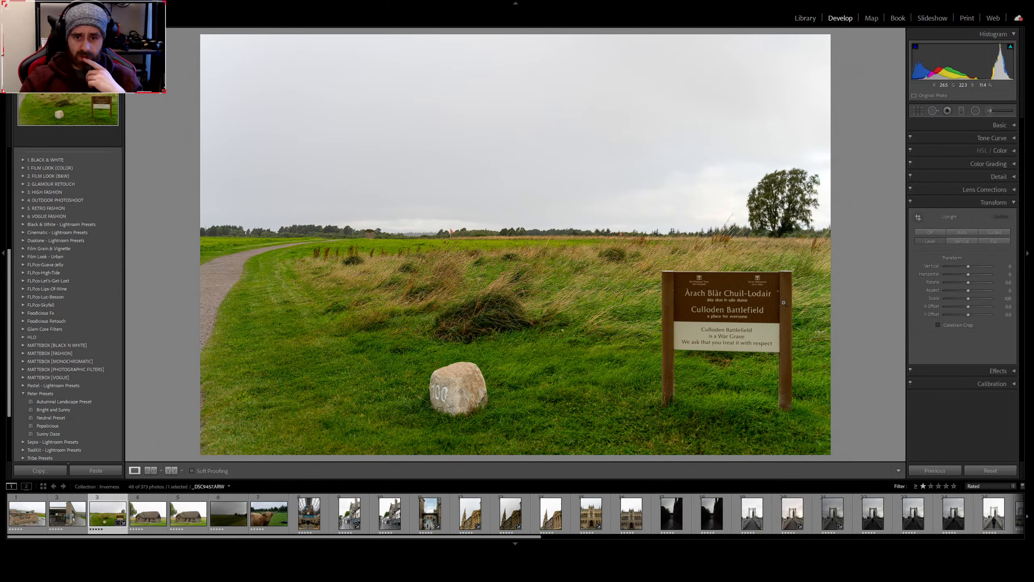
pyautogui.click(718, 290)
pyautogui.moveTo(779, 350); pyautogui.dragTo(675, 251)
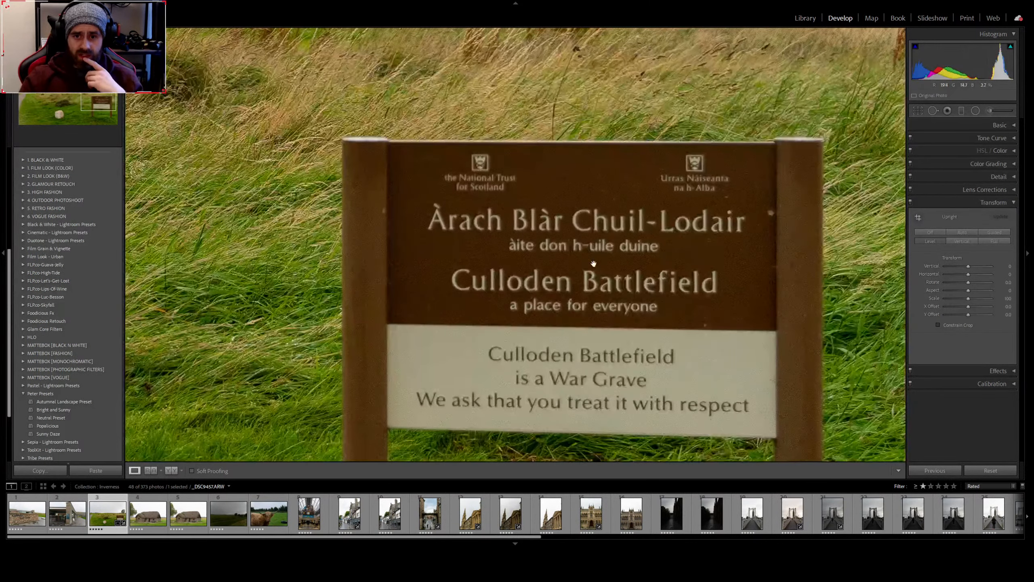
pyautogui.click(994, 202)
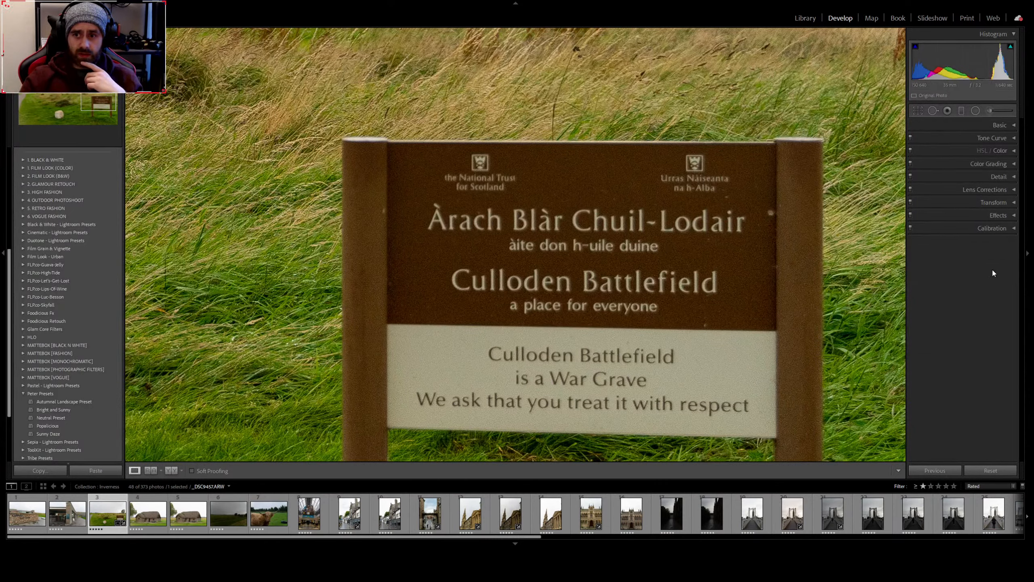
# Set the sharpening Amount to 53 and the Luminance noise reduction to 30 in the Detail settings
pyautogui.click(1014, 125)
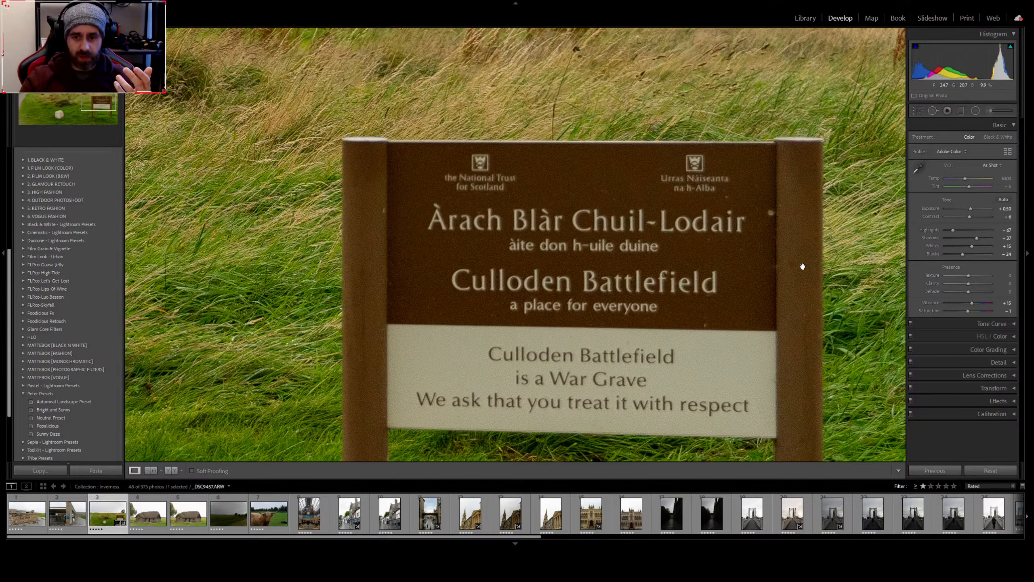
pyautogui.click(1014, 362)
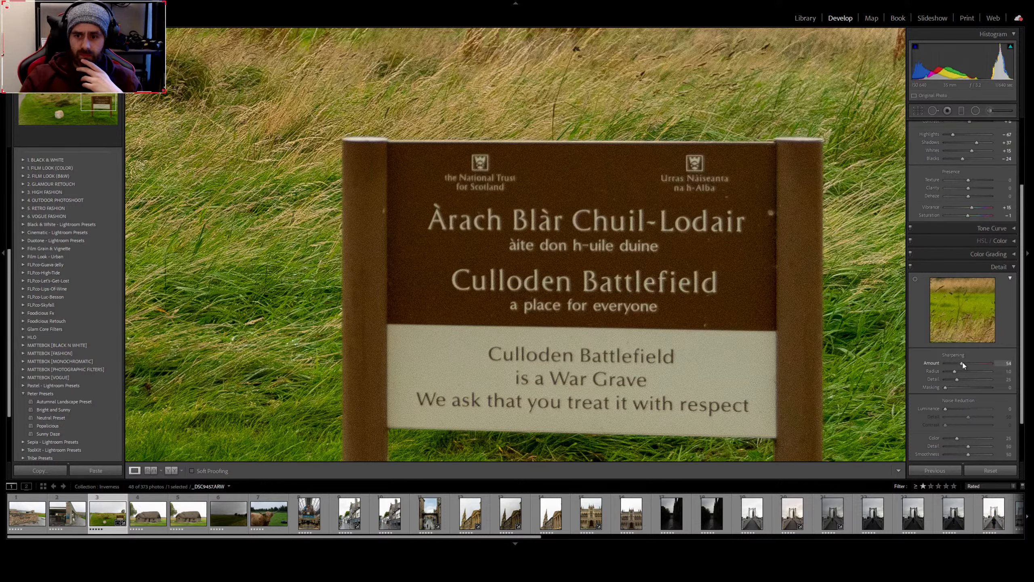
pyautogui.moveTo(963, 364); pyautogui.dragTo(962, 364)
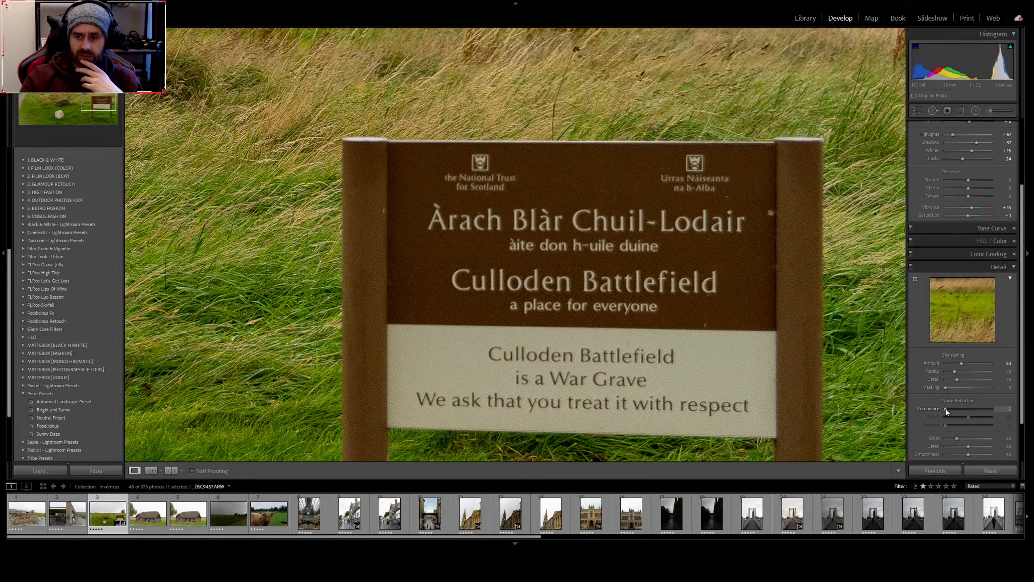
pyautogui.moveTo(946, 409); pyautogui.dragTo(960, 411)
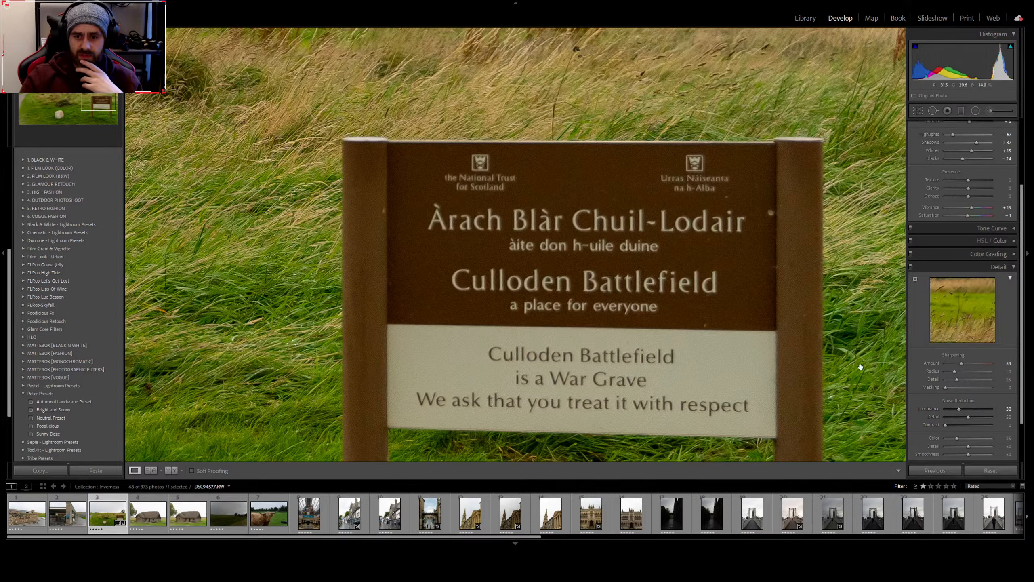
# Try Luminance noise reduction at 100 and inspect its effect on the whole photo, the grass and the sign
pyautogui.moveTo(960, 410); pyautogui.dragTo(1004, 410)
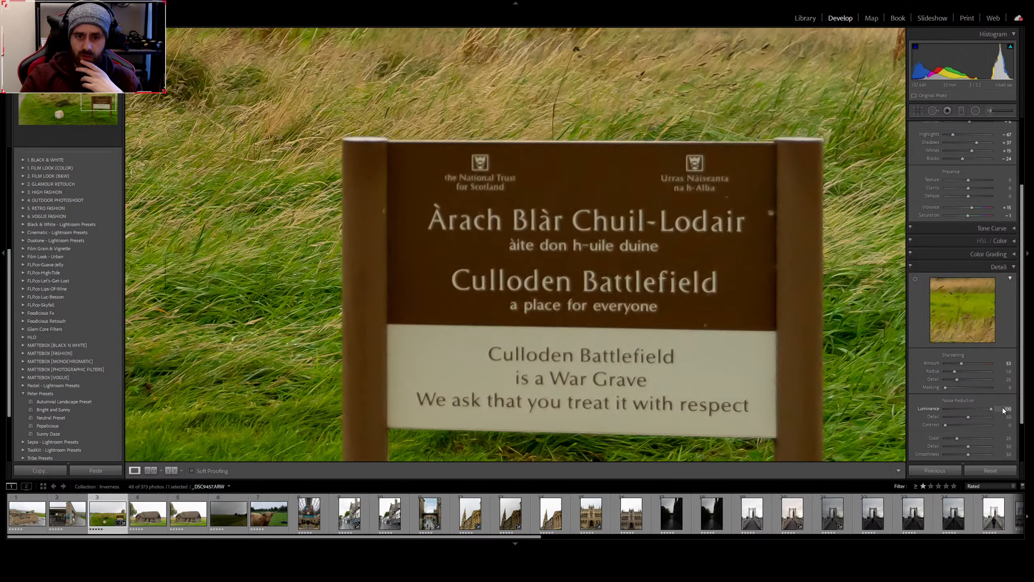
pyautogui.click(670, 314)
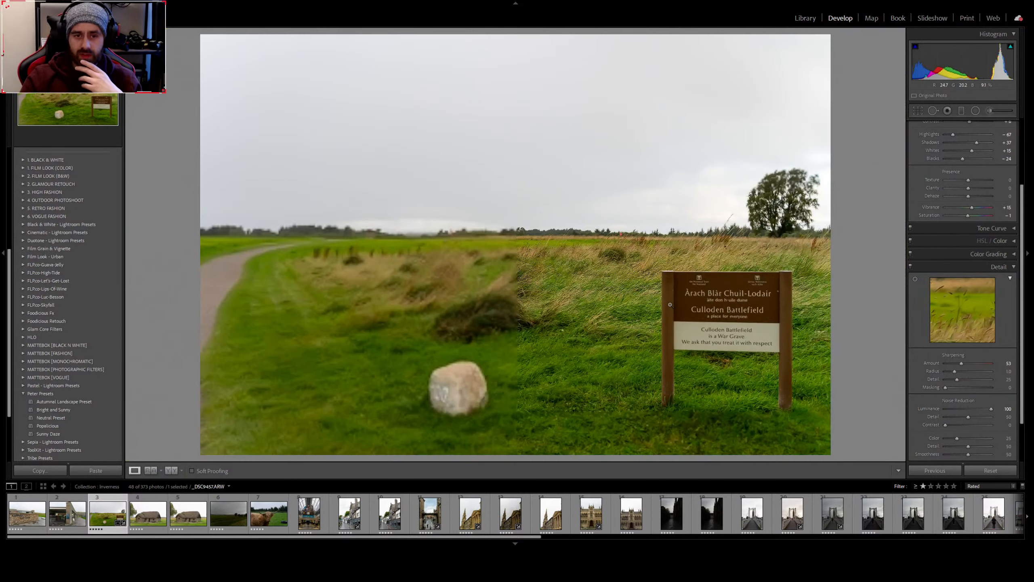
pyautogui.click(445, 275)
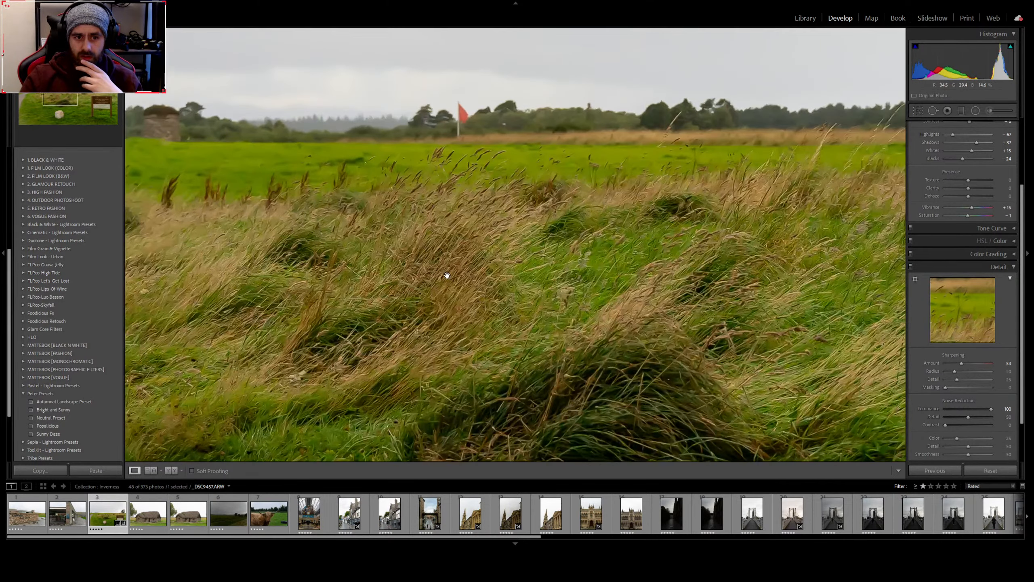
pyautogui.click(619, 268)
pyautogui.click(714, 323)
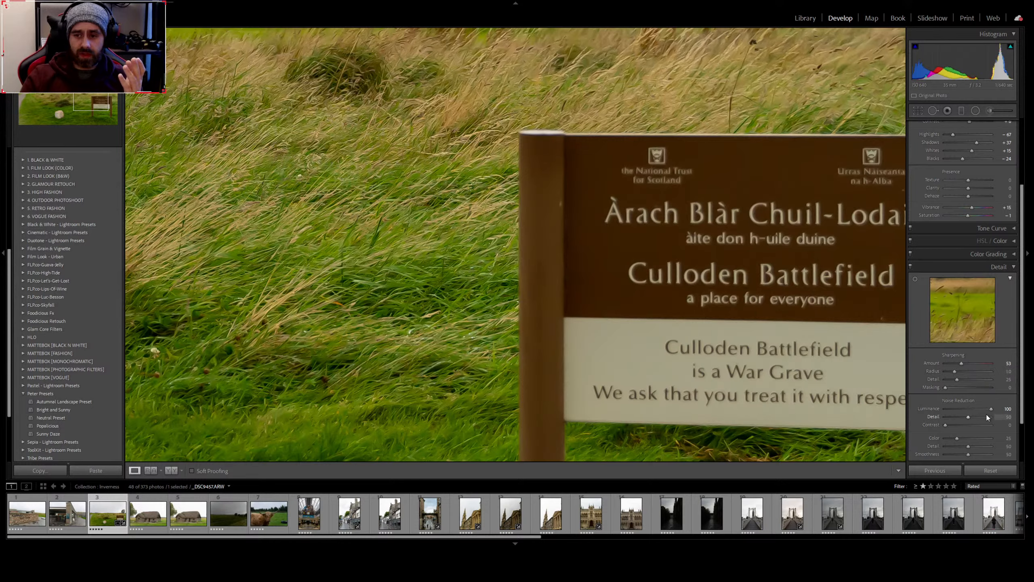
# Set the Luminance noise reduction to 50 in the Detail settings
pyautogui.moveTo(990, 410); pyautogui.dragTo(971, 411)
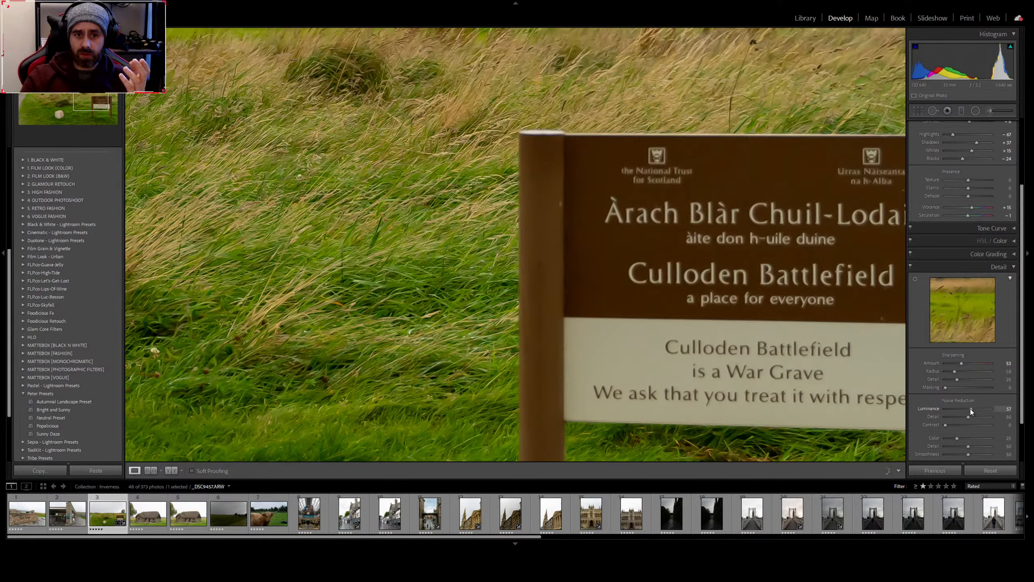
pyautogui.click(1004, 408)
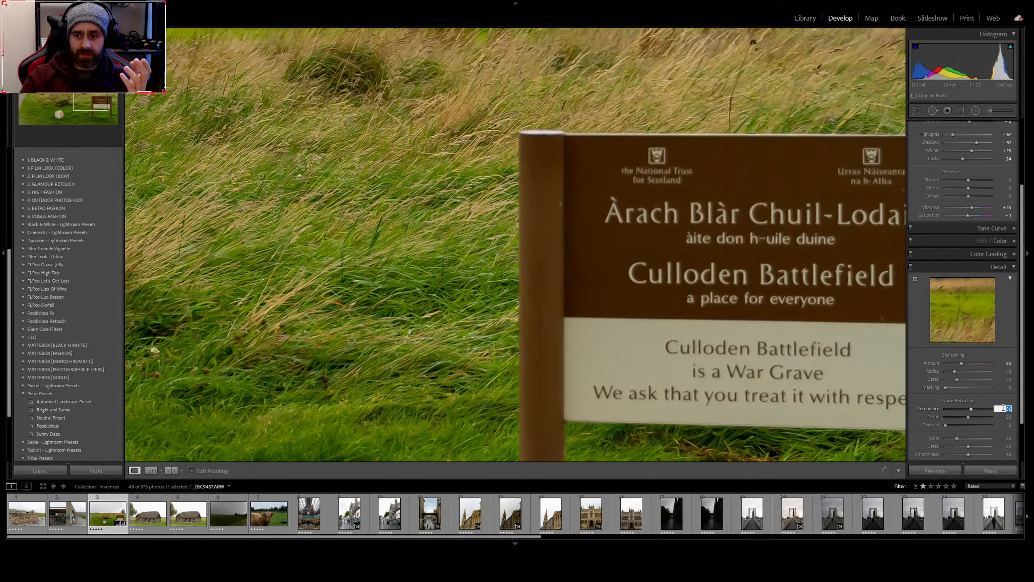
pyautogui.write('560')
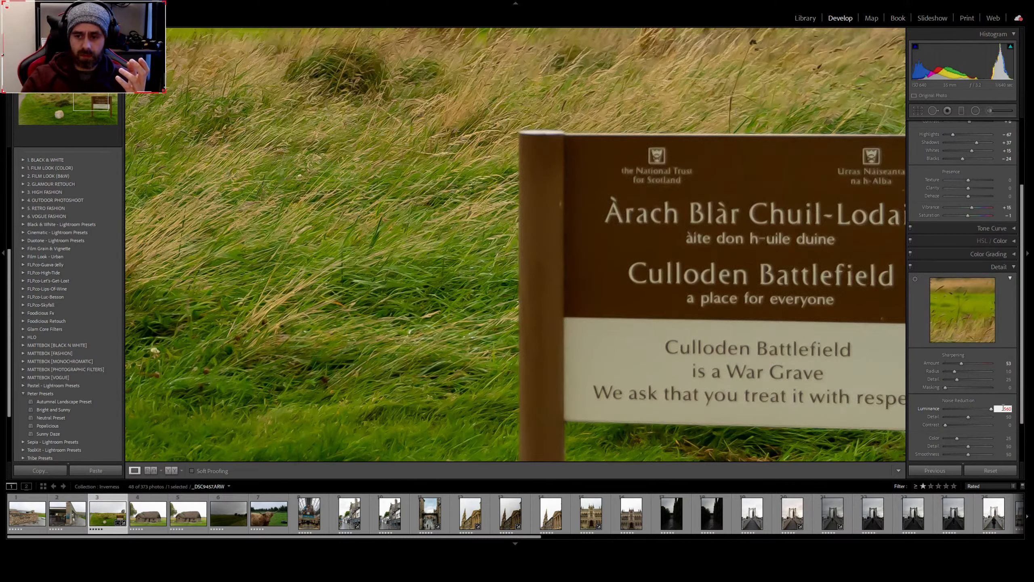
pyautogui.press('BackSpace')
pyautogui.press('BackSpace')
pyautogui.write('0')
pyautogui.press('Return')
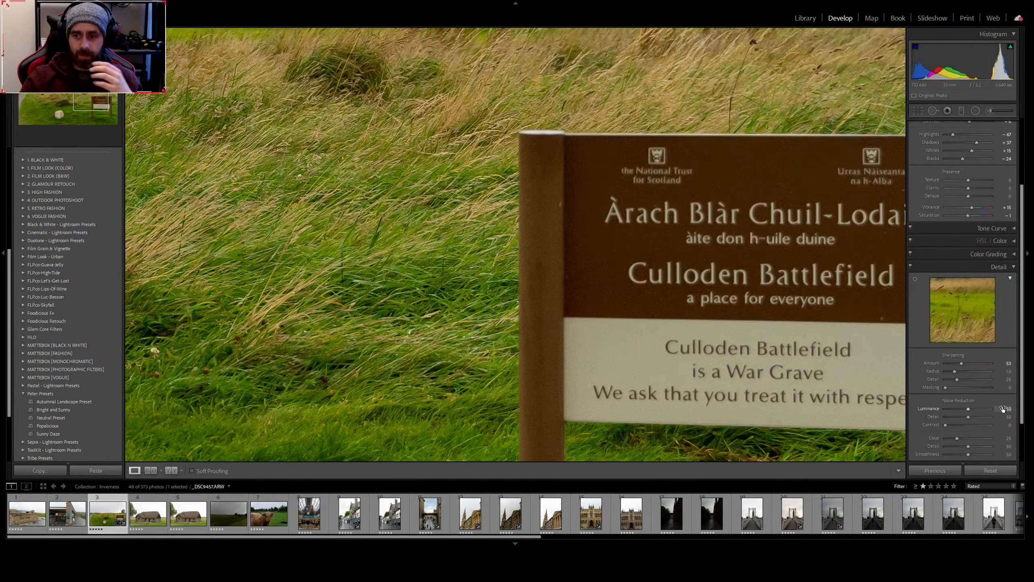
# Compare the whole edited photo with its original version side by side, and return to the single view
pyautogui.click(799, 360)
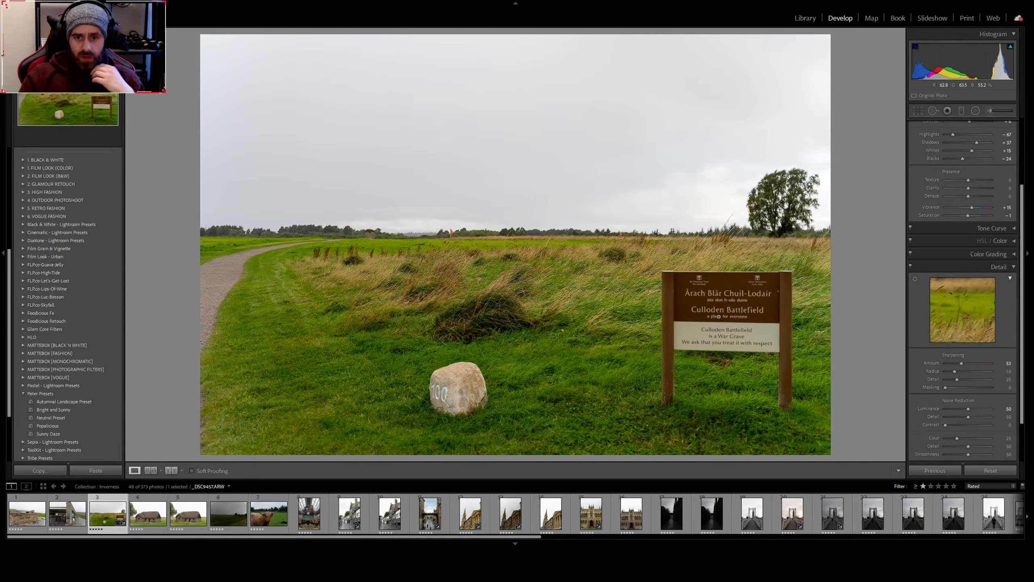
pyautogui.press('y')
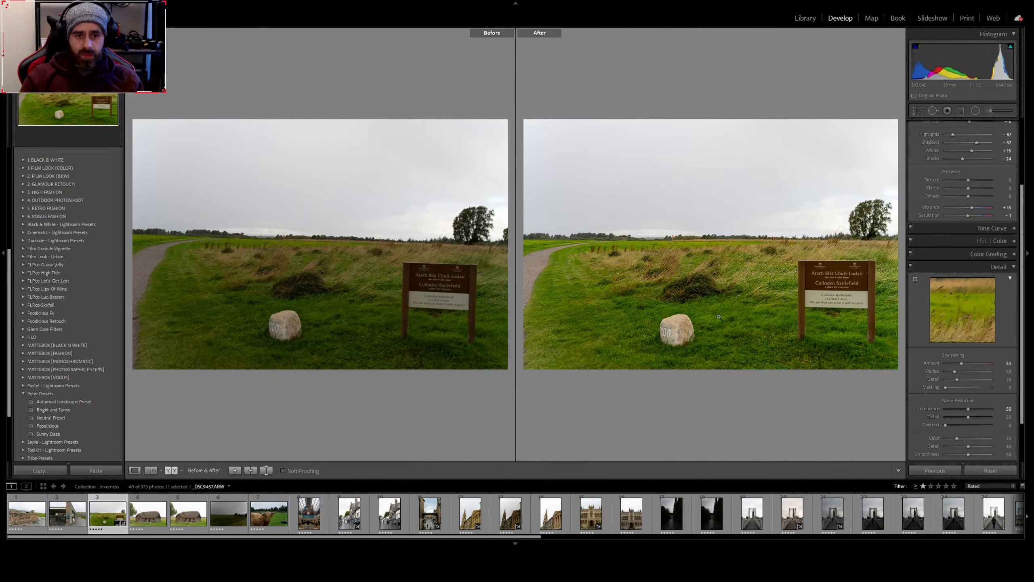
pyautogui.press('y')
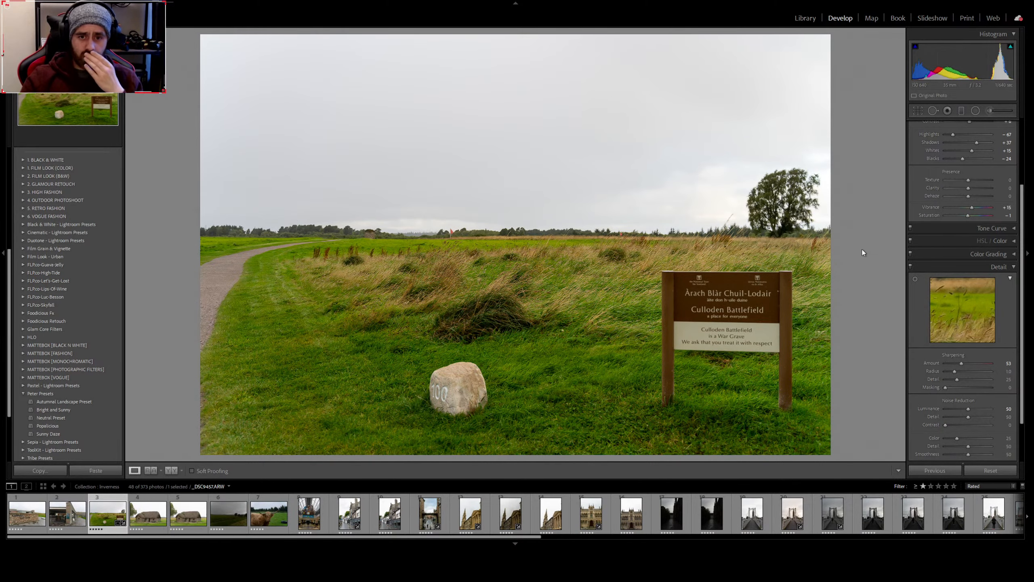
# Examine the noise reduction up close on the tree, the grass mound, the numbered stone and the horizon
pyautogui.click(785, 191)
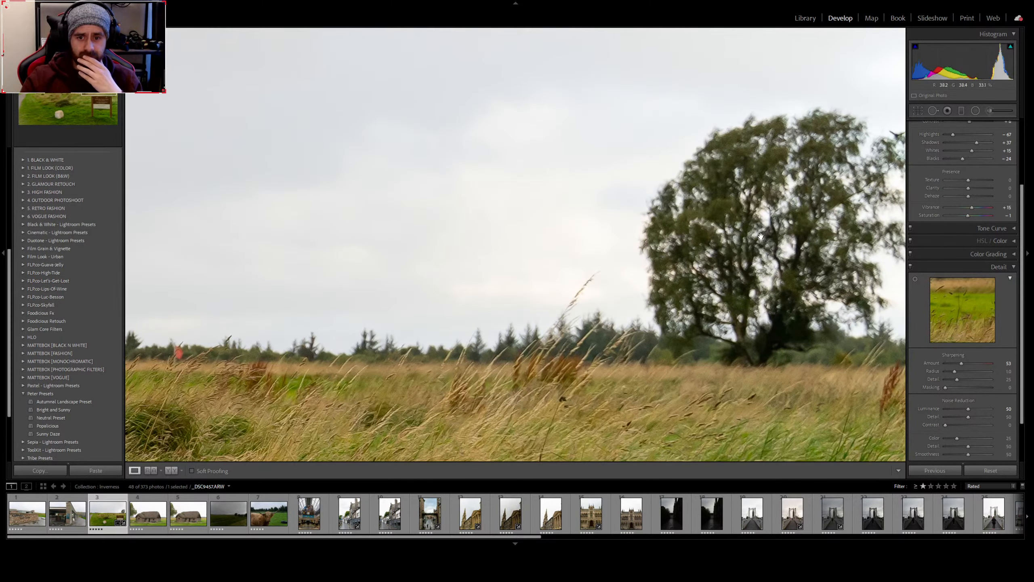
pyautogui.click(613, 305)
pyautogui.click(500, 328)
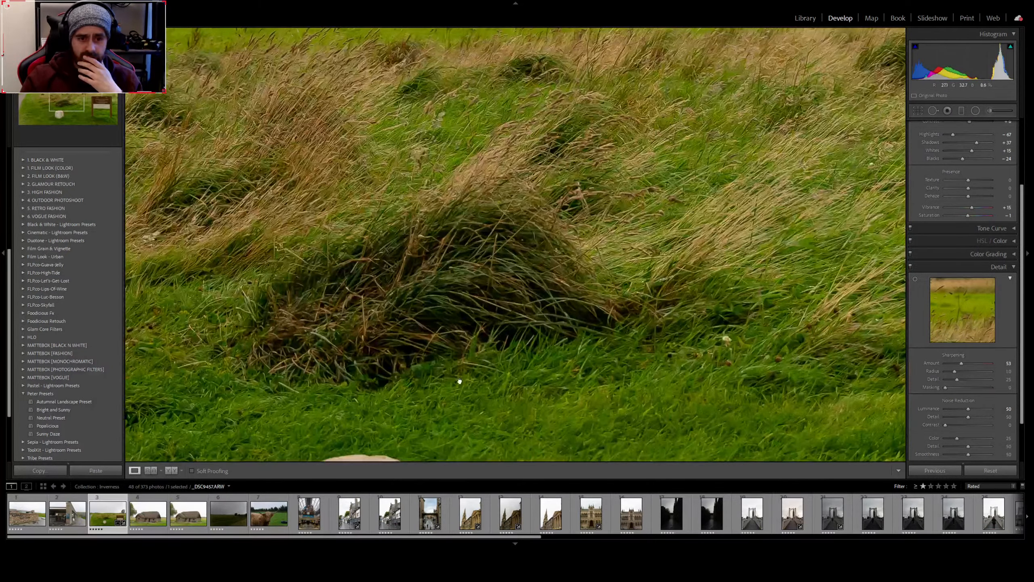
pyautogui.moveTo(458, 379); pyautogui.dragTo(483, 180)
pyautogui.moveTo(380, 280); pyautogui.dragTo(474, 204)
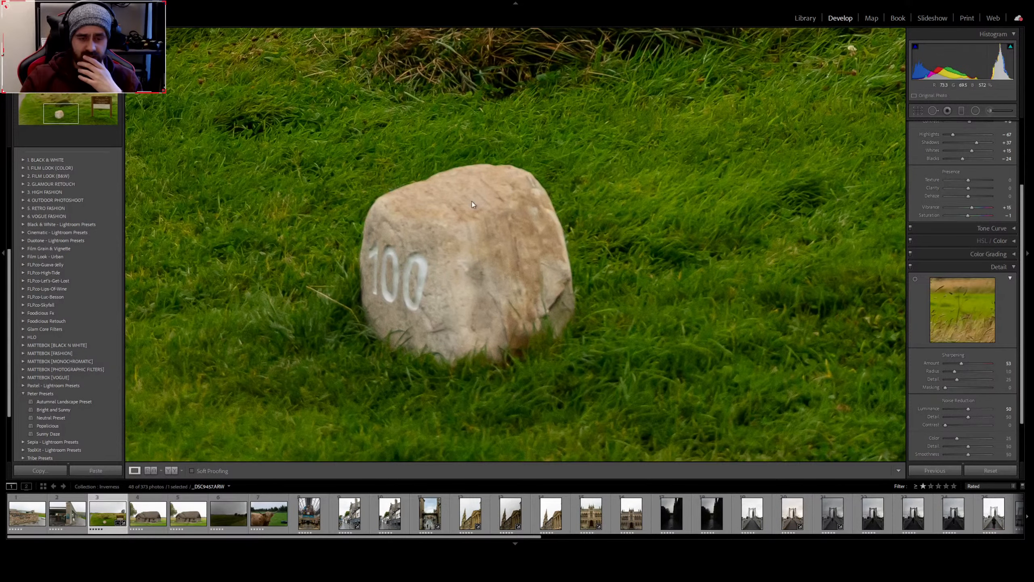
pyautogui.click(419, 279)
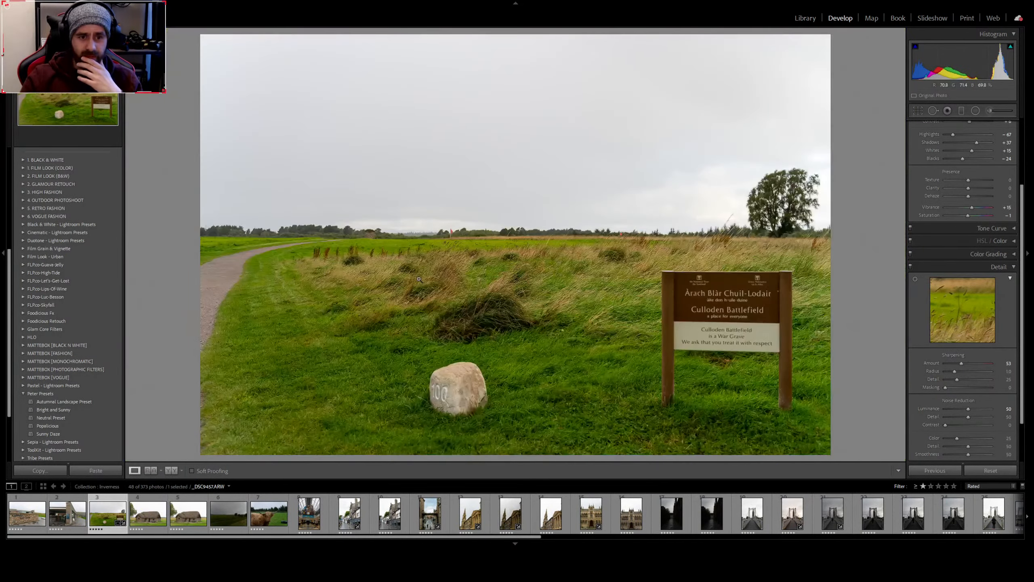
pyautogui.click(494, 275)
pyautogui.moveTo(494, 275); pyautogui.dragTo(575, 180)
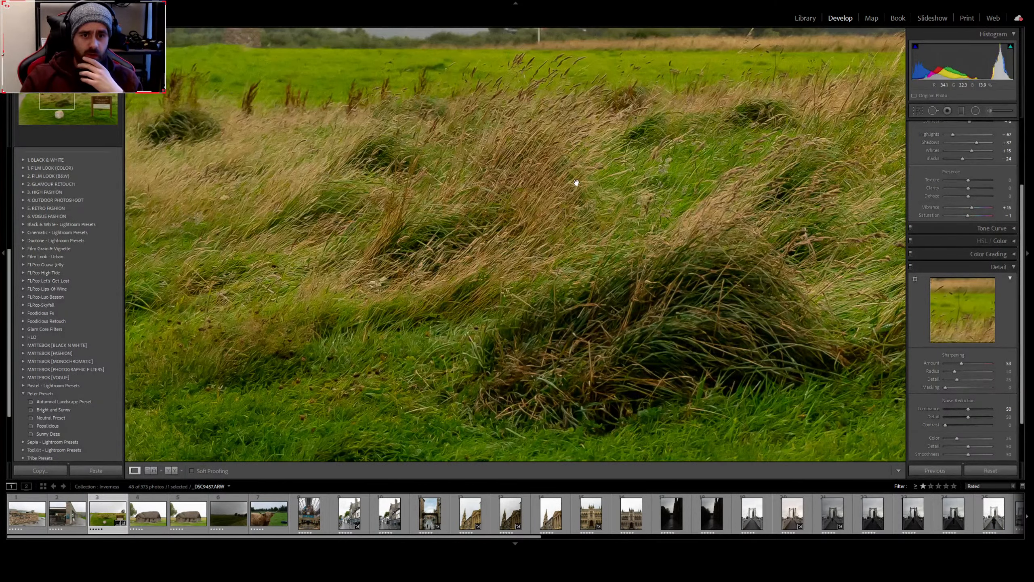
pyautogui.click(577, 183)
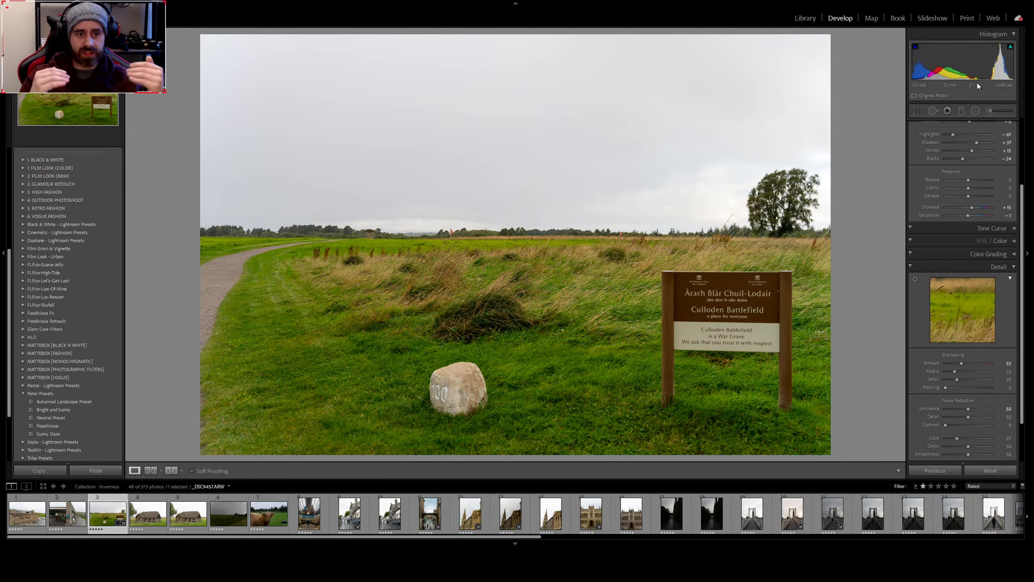
pyautogui.click(408, 222)
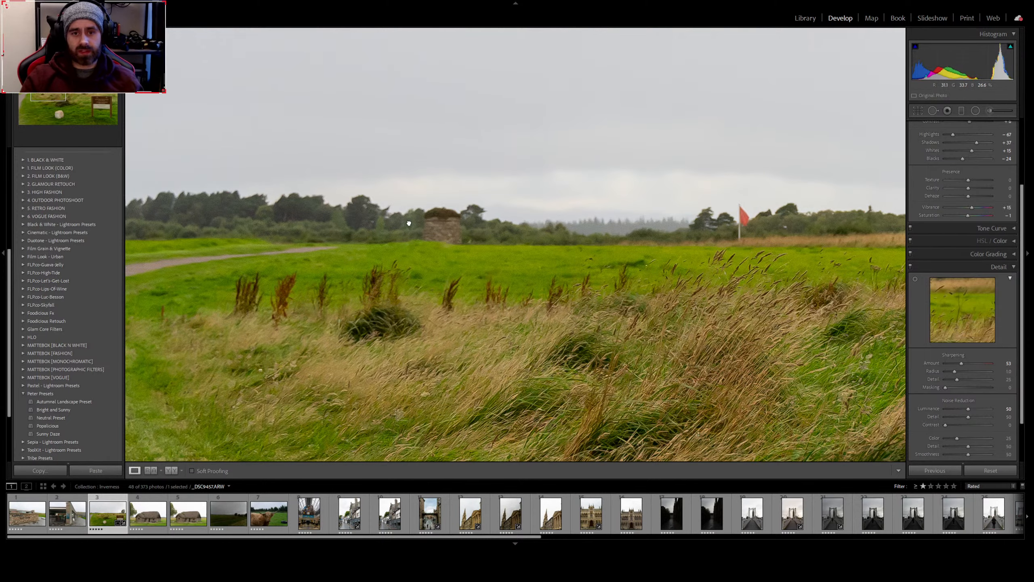
pyautogui.click(409, 222)
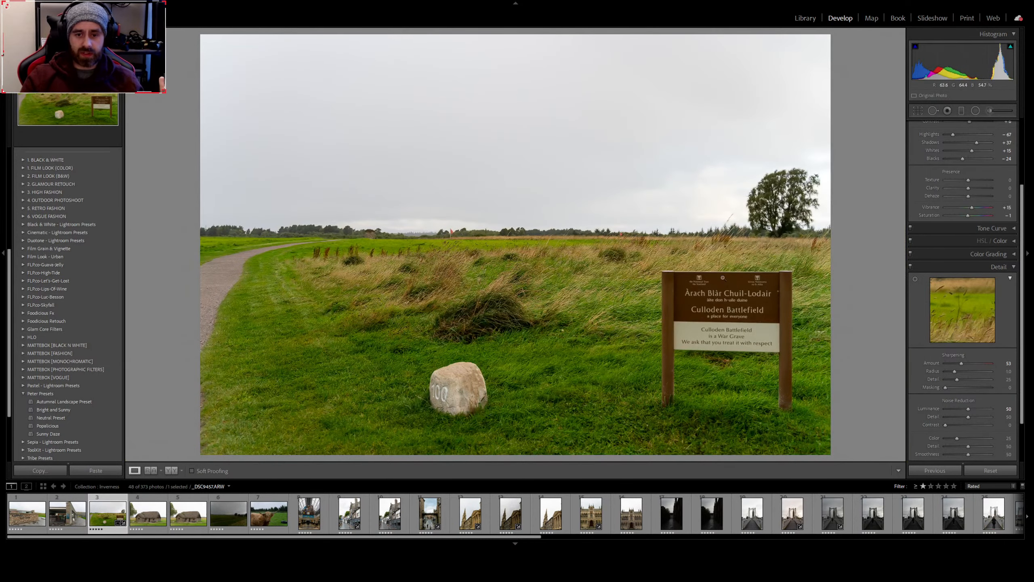
# Open the Lens Corrections settings and compare the photo repeatedly with and without profile corrections
pyautogui.scroll(-2, 945, 330)
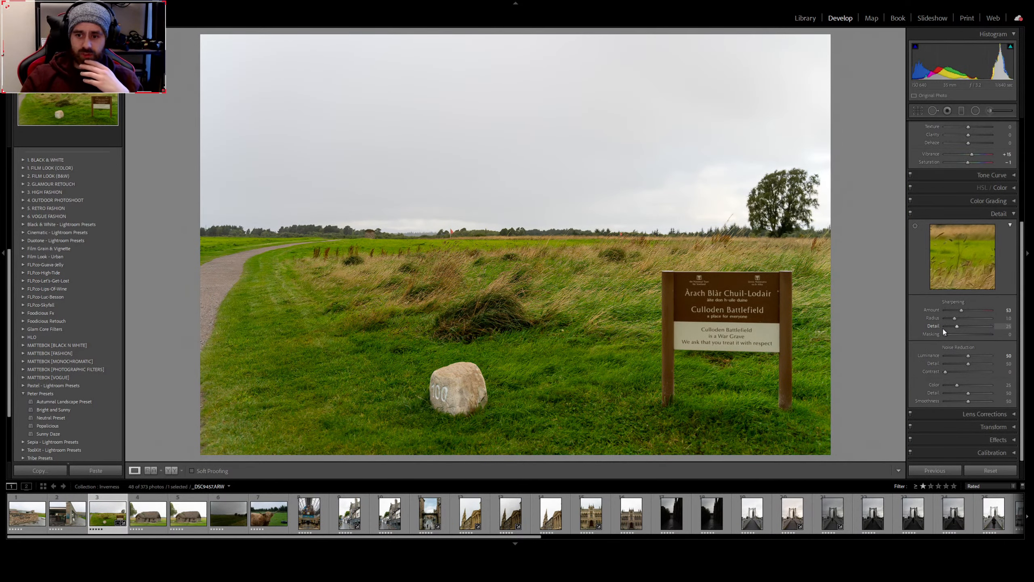
pyautogui.click(981, 415)
pyautogui.scroll(-4, 957, 443)
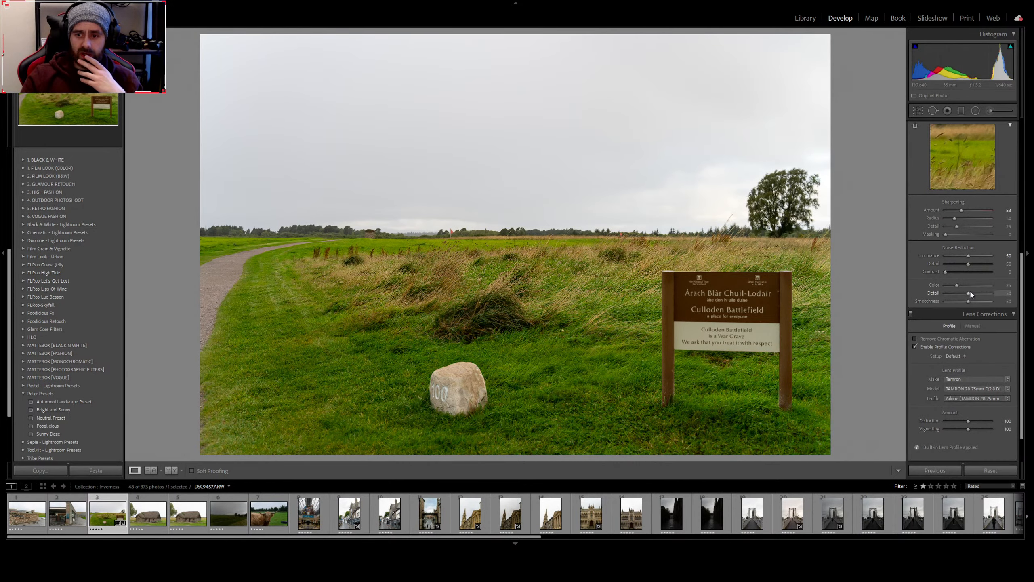
pyautogui.click(923, 346)
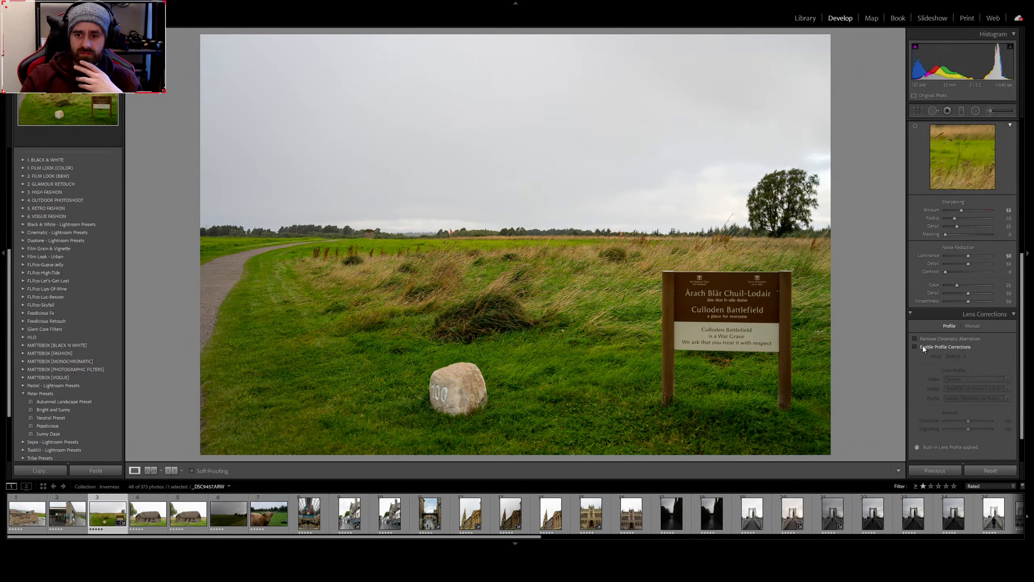
pyautogui.click(918, 347)
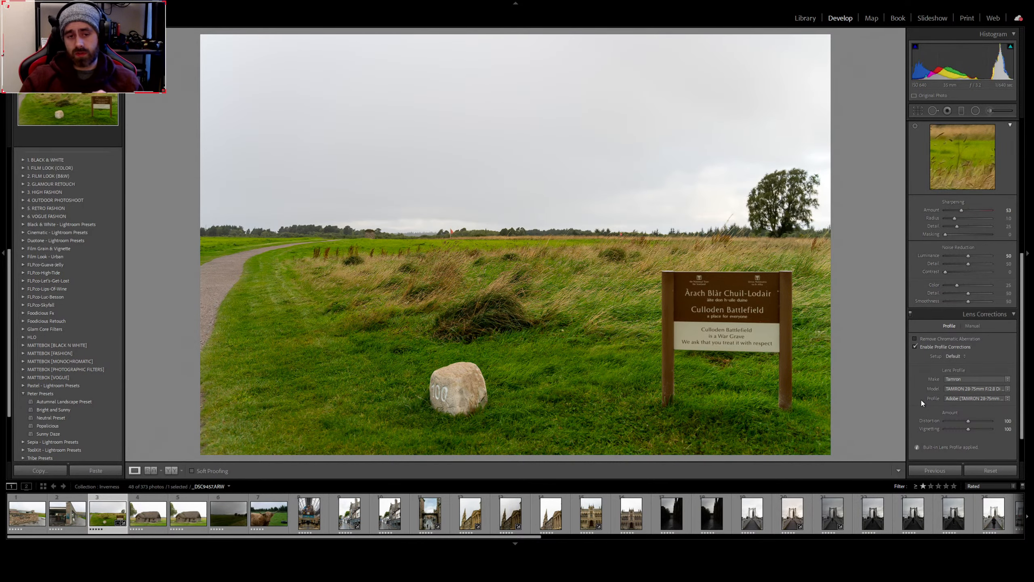
pyautogui.click(932, 346)
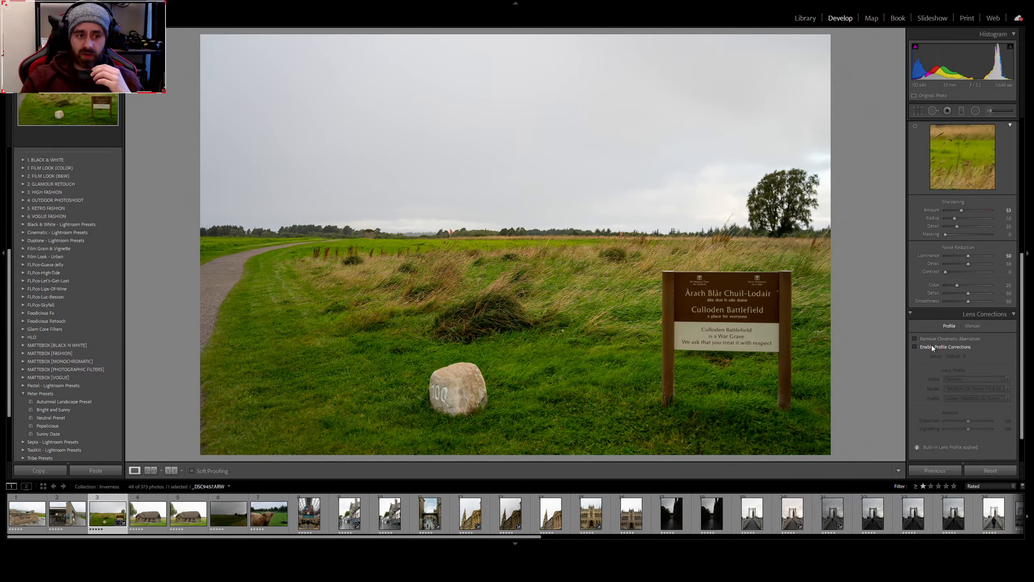
pyautogui.click(932, 346)
pyautogui.click(932, 346)
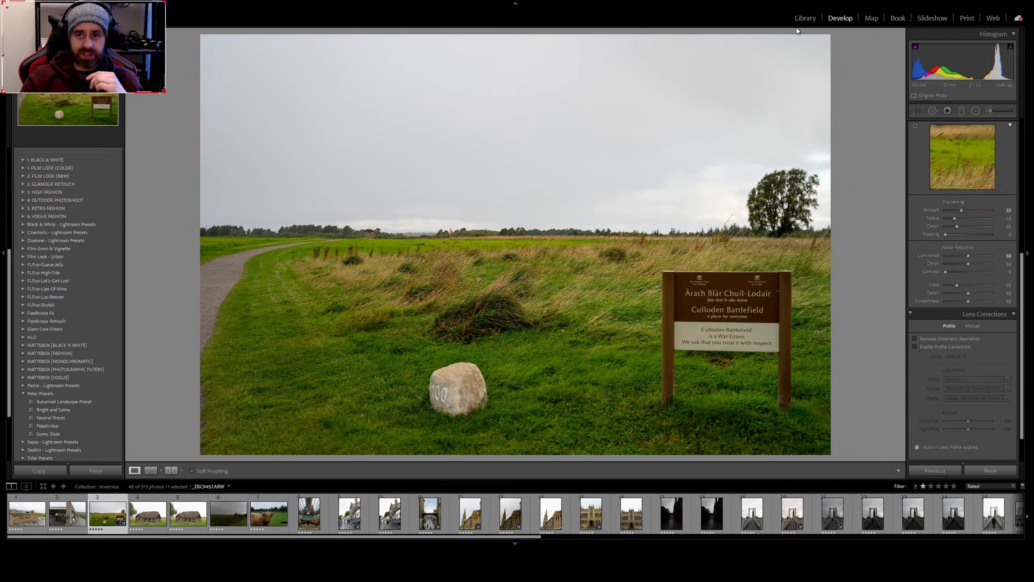
pyautogui.click(917, 346)
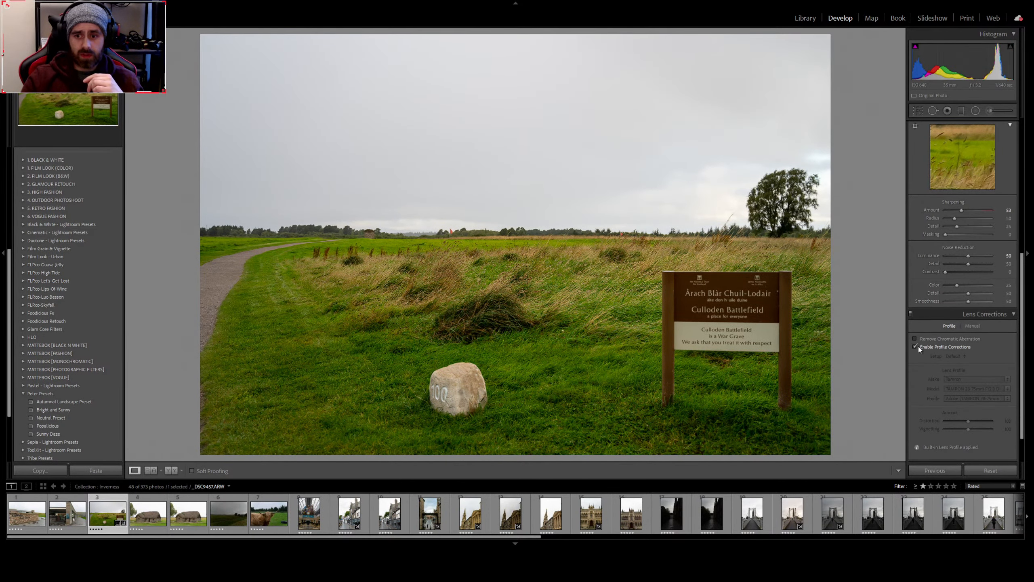
pyautogui.click(918, 346)
pyautogui.click(918, 346)
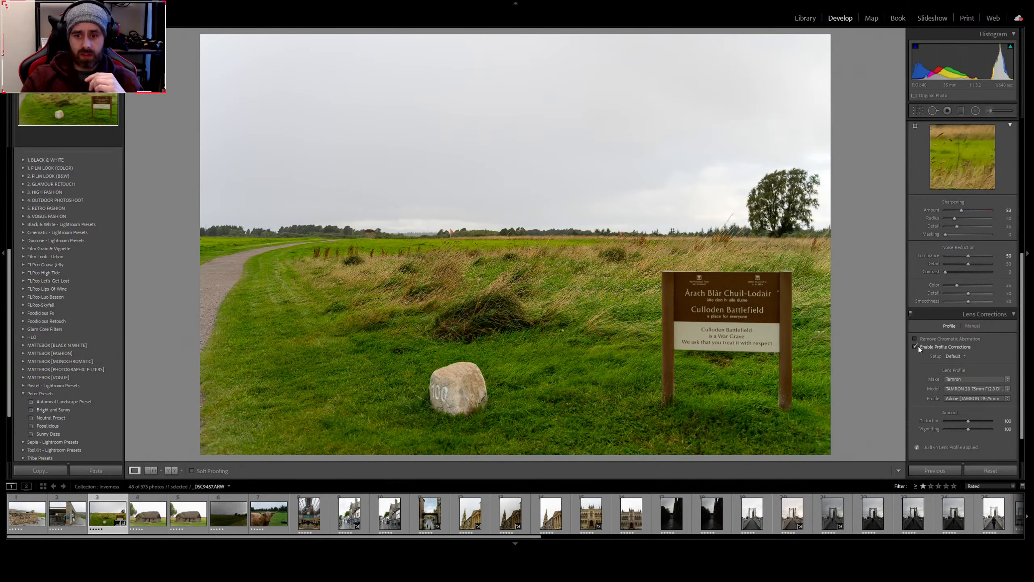
pyautogui.click(918, 346)
pyautogui.click(917, 345)
pyautogui.click(918, 346)
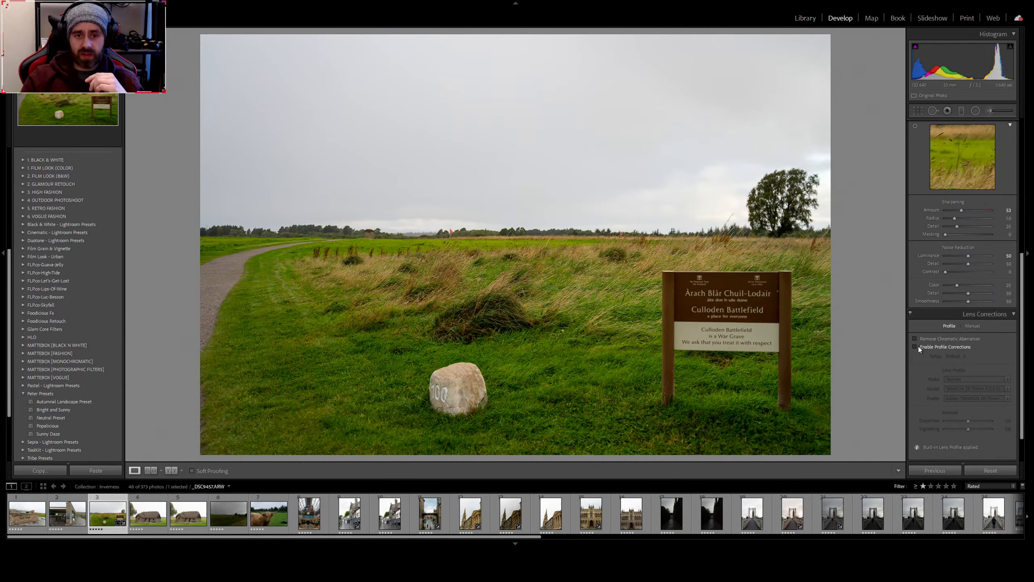
pyautogui.click(918, 346)
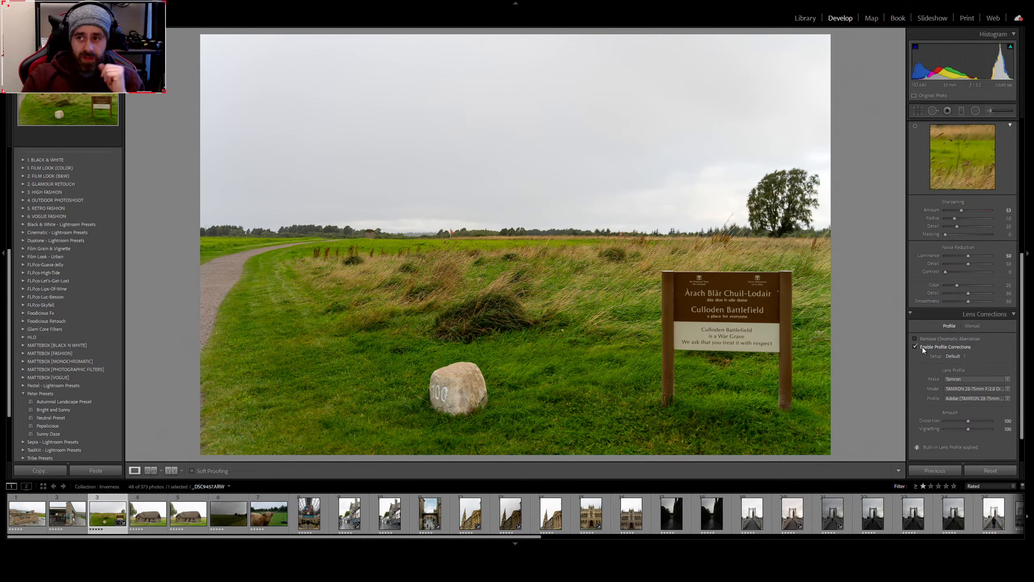
pyautogui.click(923, 348)
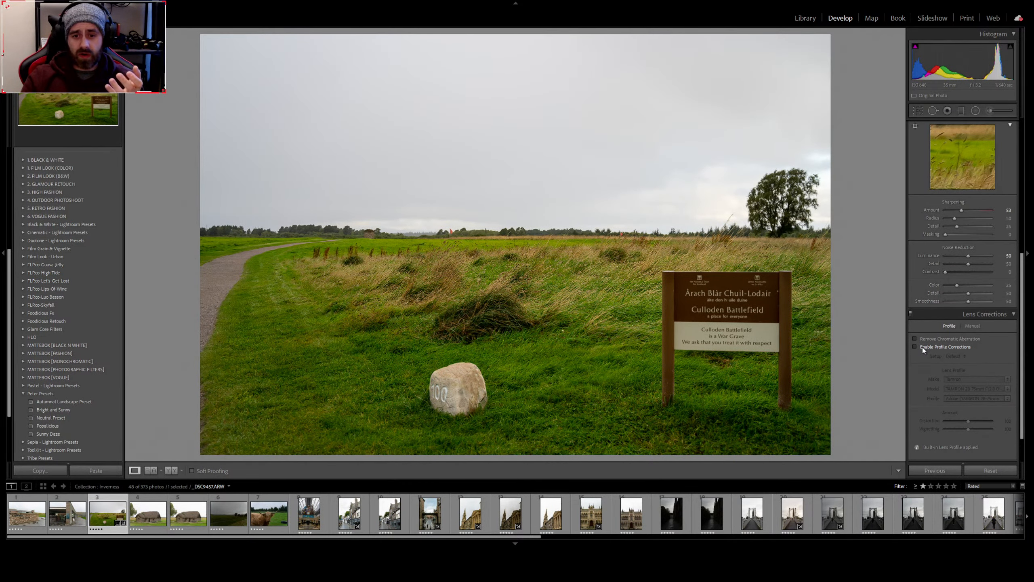
pyautogui.click(923, 348)
pyautogui.click(922, 348)
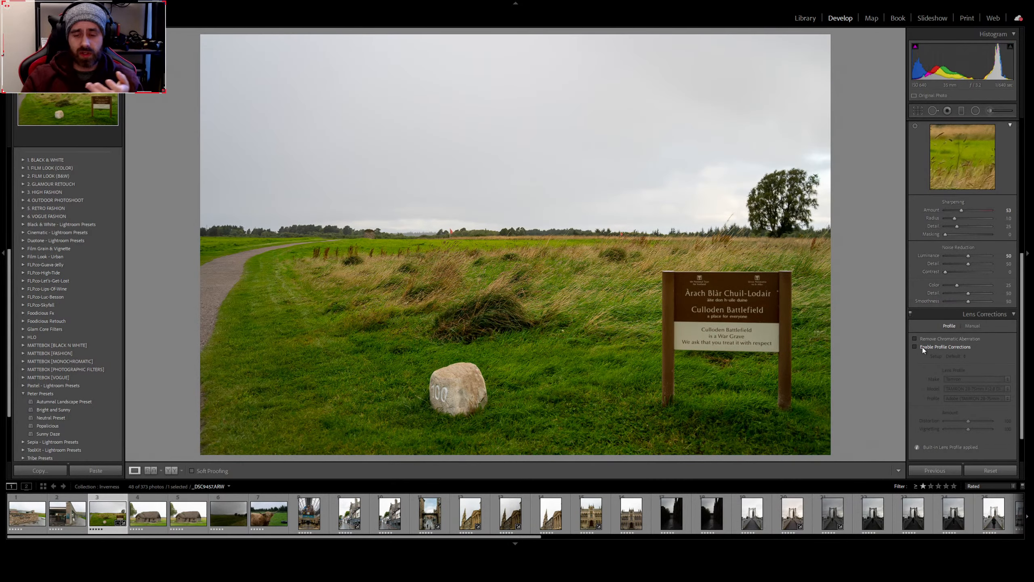
pyautogui.click(922, 348)
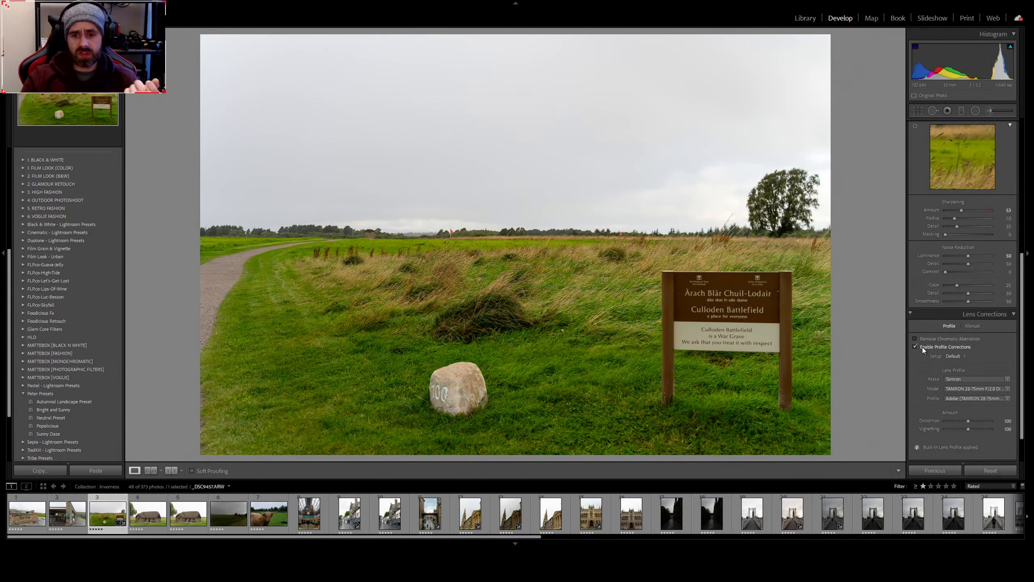
pyautogui.click(922, 347)
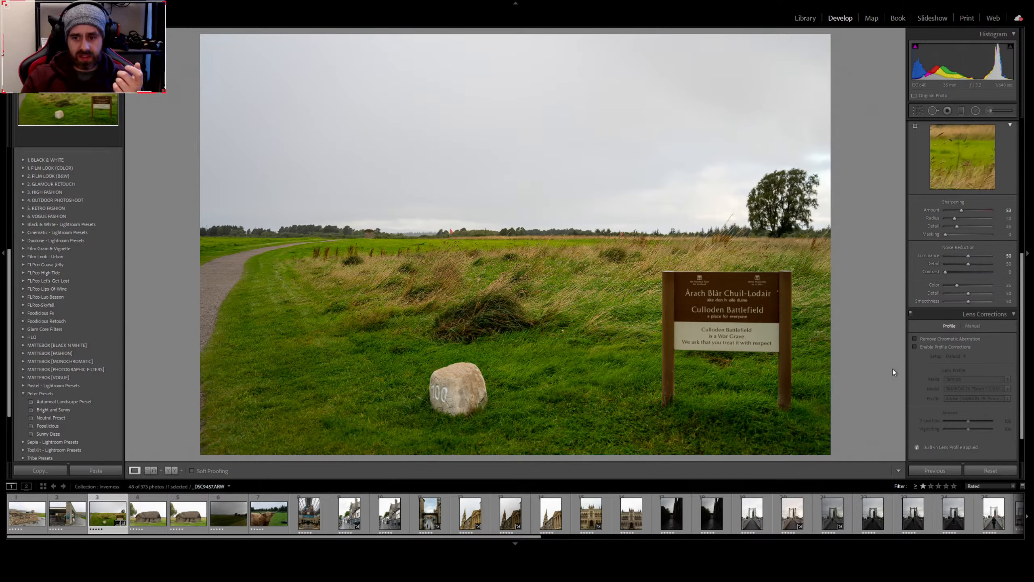
# Enable Profile Corrections and Remove Chromatic Aberration, and collapse the Lens Corrections and Detail settings
pyautogui.click(923, 347)
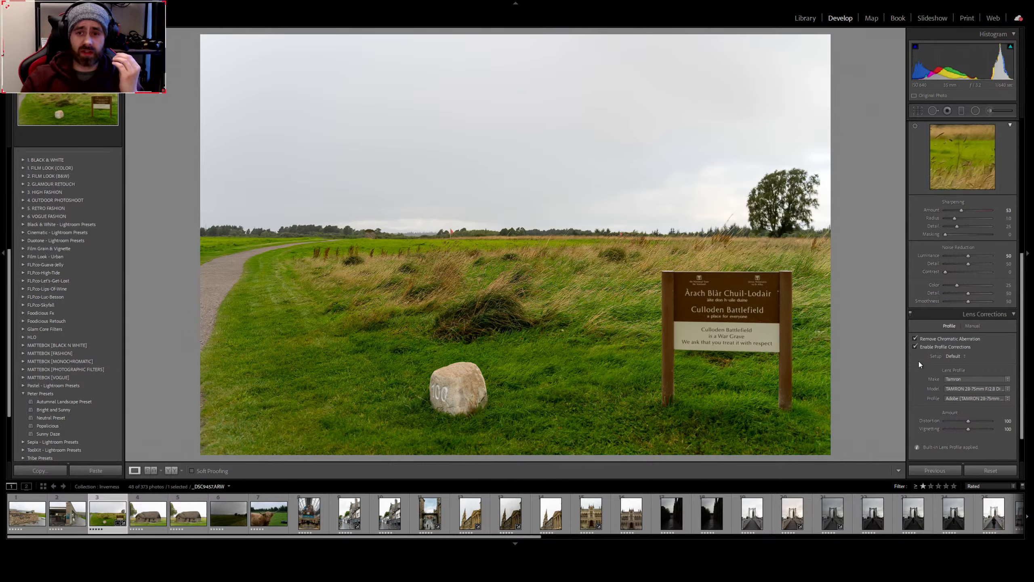
pyautogui.click(734, 383)
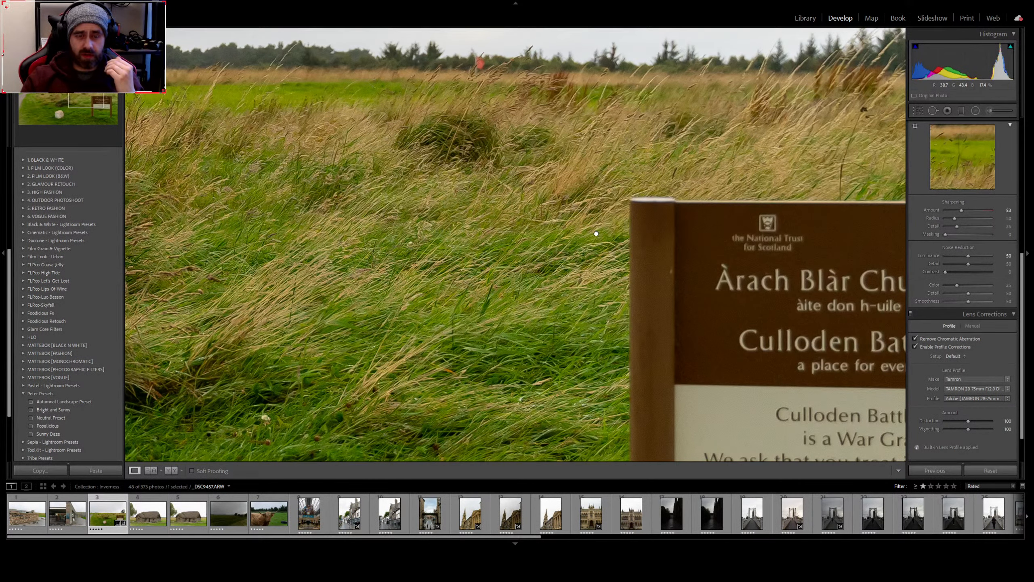
pyautogui.moveTo(597, 238); pyautogui.dragTo(729, 335)
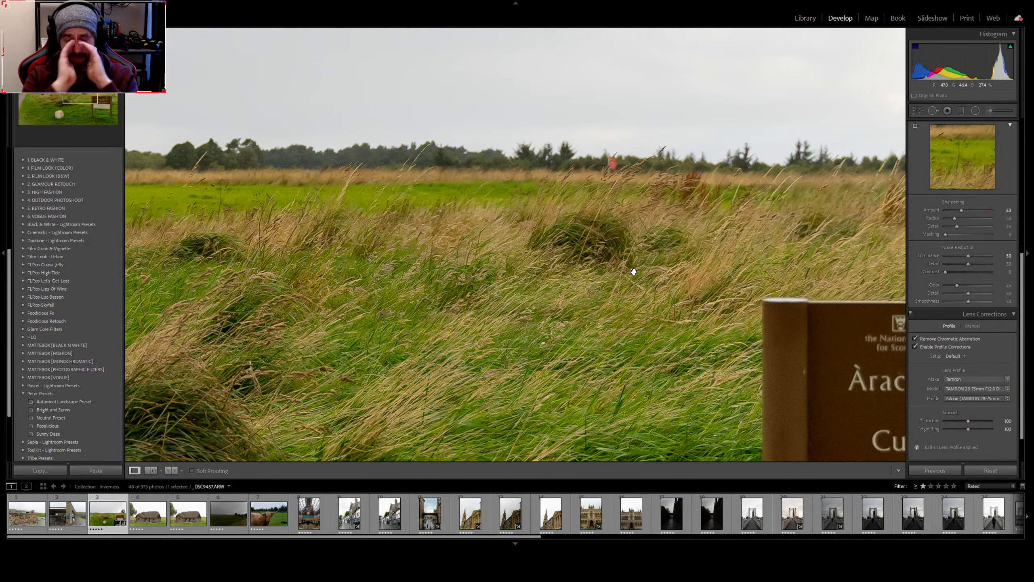
pyautogui.click(617, 208)
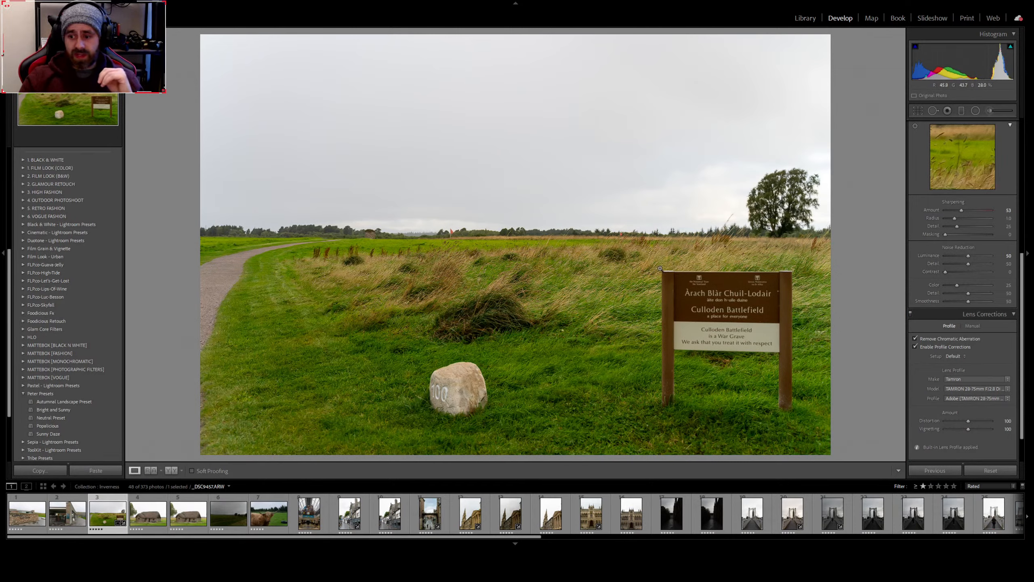
pyautogui.click(1014, 314)
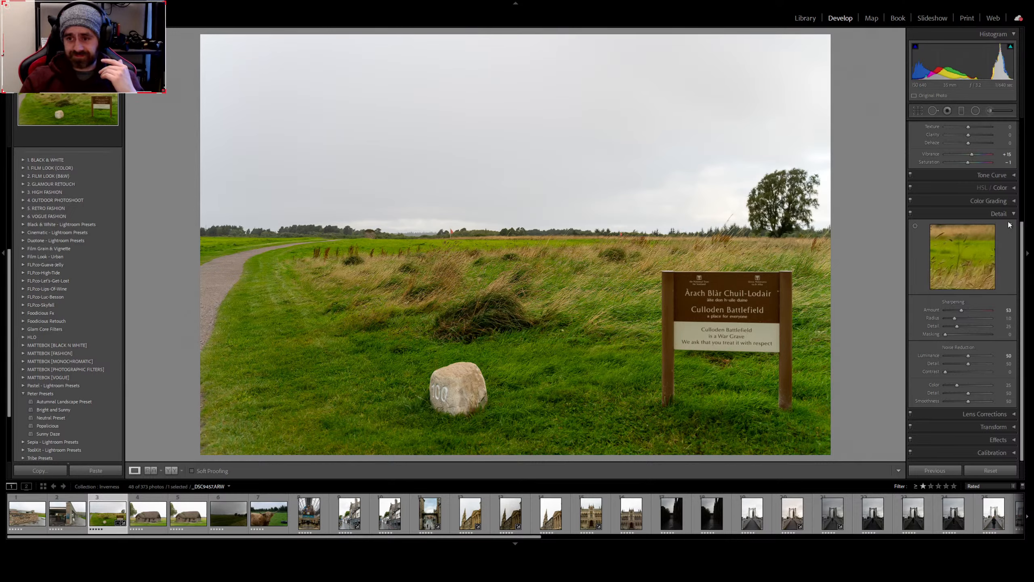
pyautogui.click(999, 214)
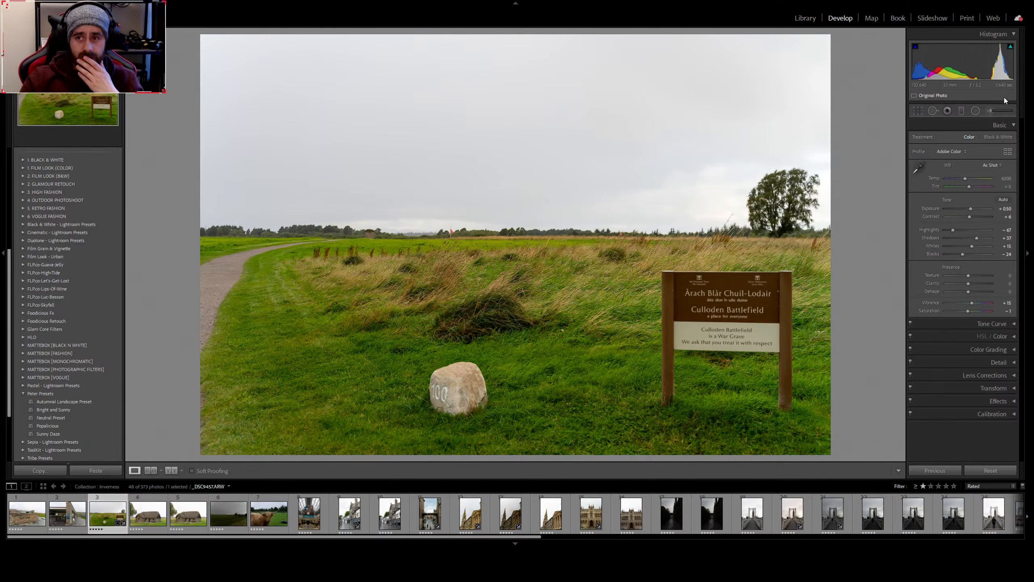
# Set the photo's Exposure to +0.40 and its Contrast to +40, and check the horizon and grass up close
pyautogui.click(1004, 208)
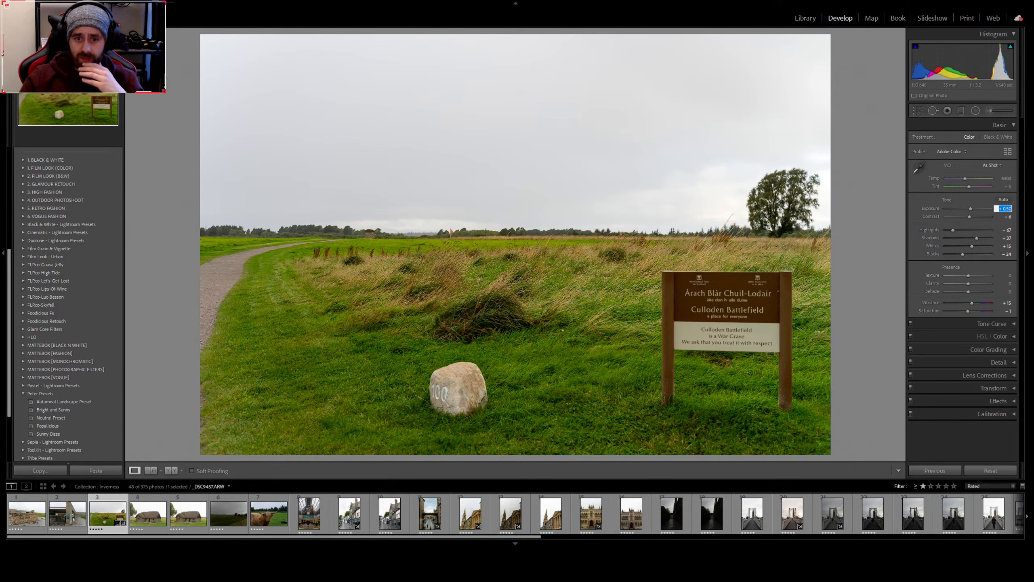
pyautogui.write('0.4')
pyautogui.press('Return')
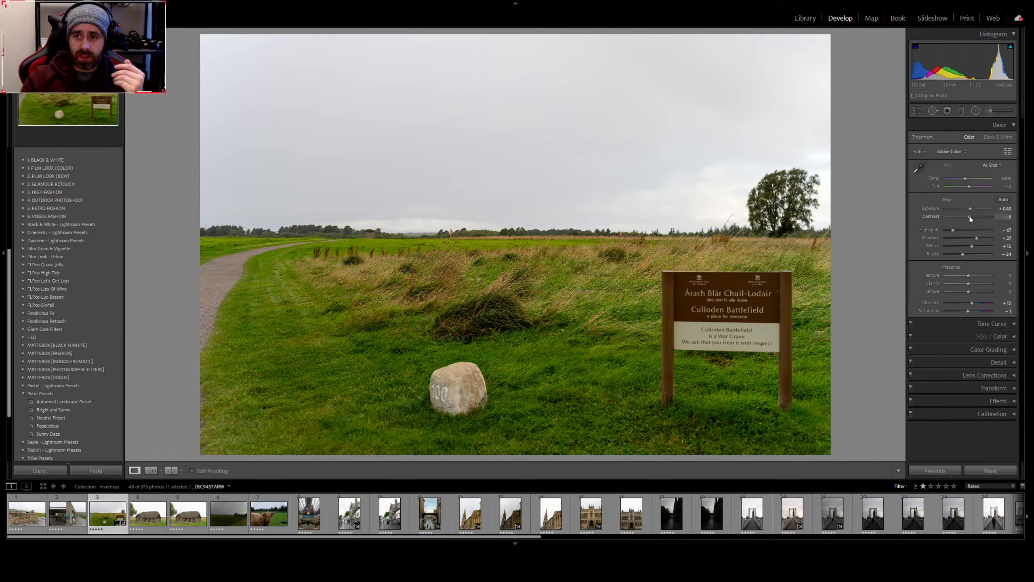
pyautogui.moveTo(969, 216); pyautogui.dragTo(1024, 221)
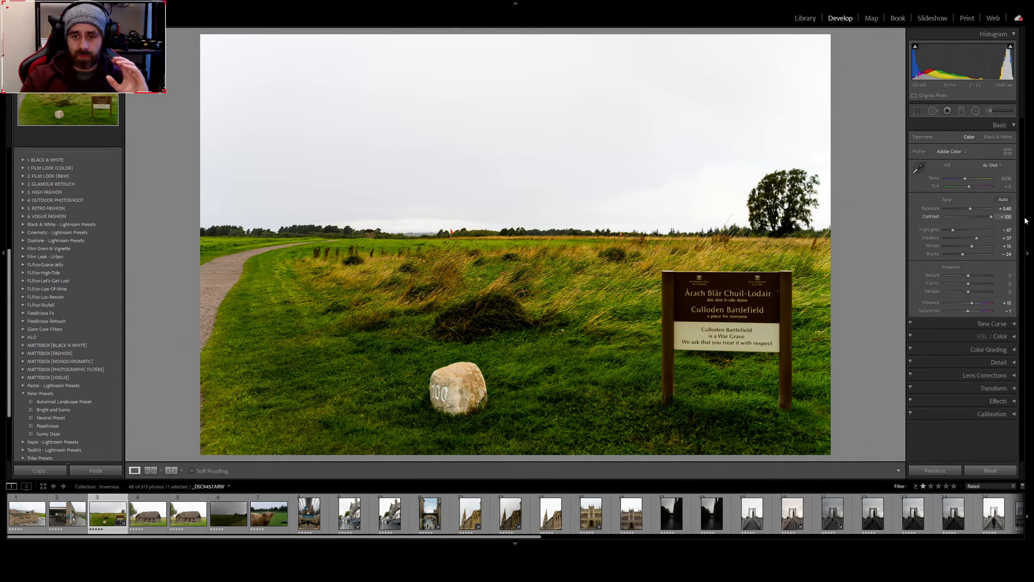
pyautogui.moveTo(992, 221); pyautogui.dragTo(978, 223)
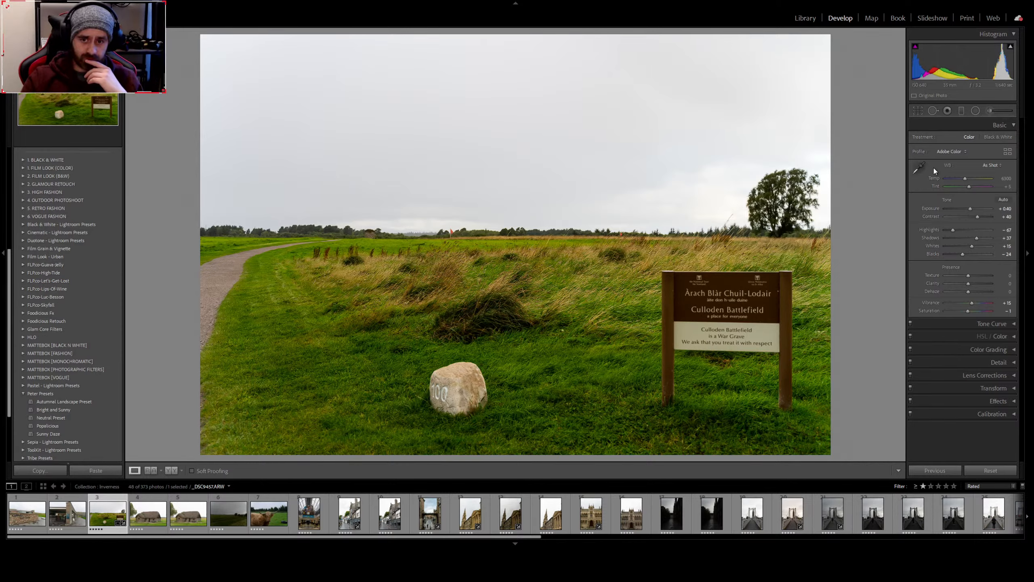
pyautogui.click(661, 225)
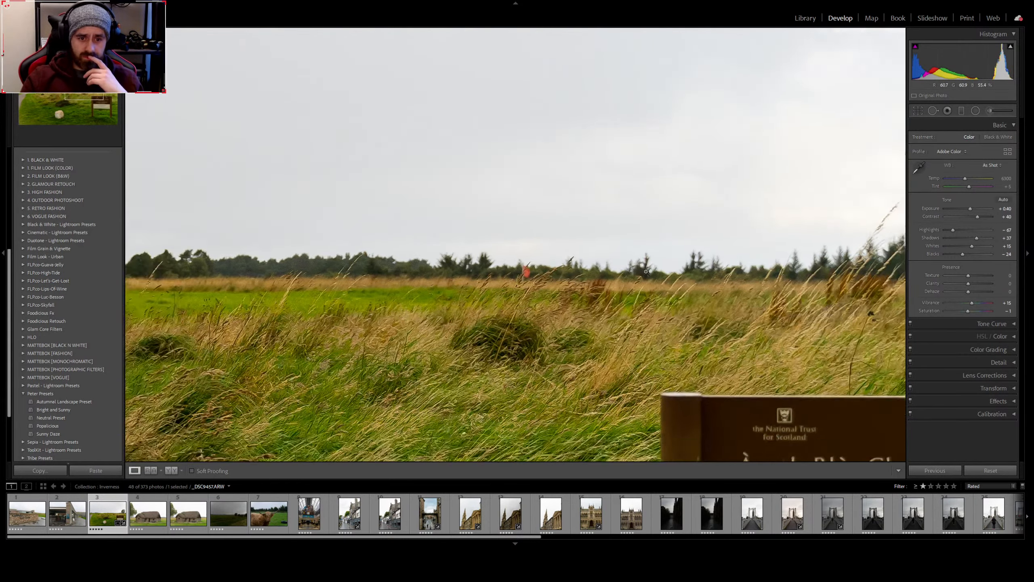
pyautogui.click(658, 226)
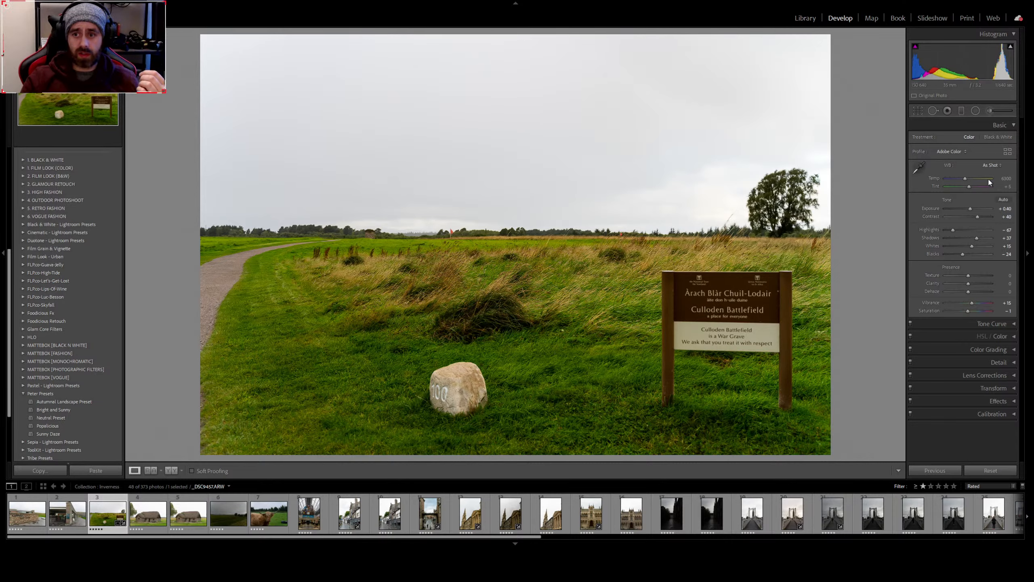
# Try automatic white balance on the photo and examine the grass beside the sign up close
pyautogui.hotkey('ctrl', 'shift', 'u')
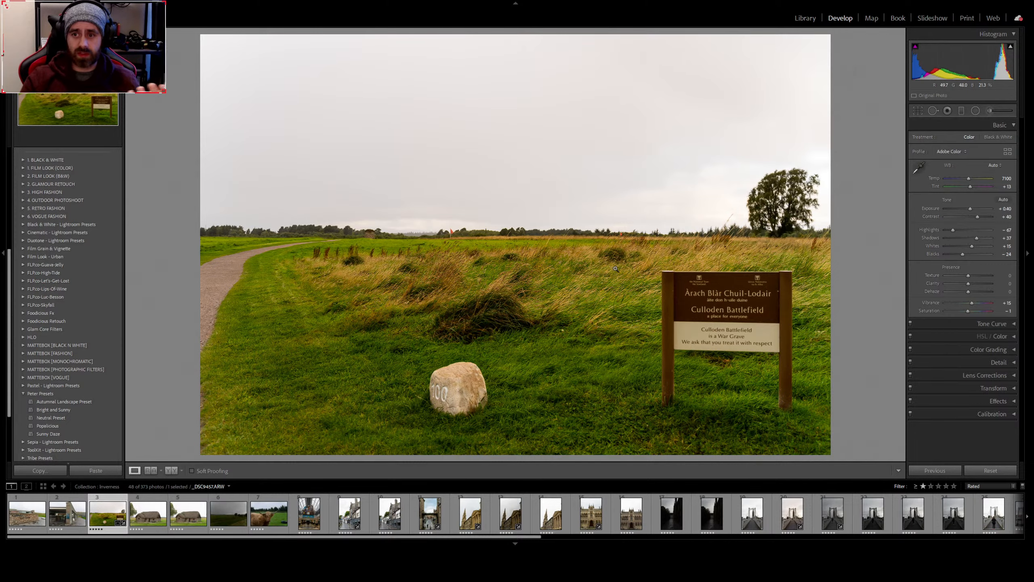
pyautogui.click(628, 268)
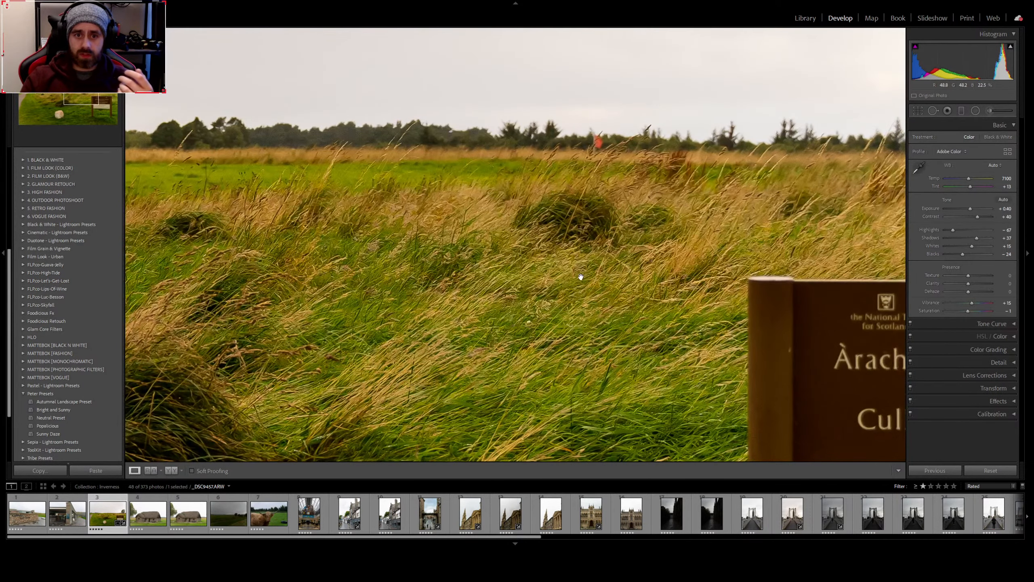
pyautogui.moveTo(580, 278); pyautogui.dragTo(512, 236)
pyautogui.click(512, 236)
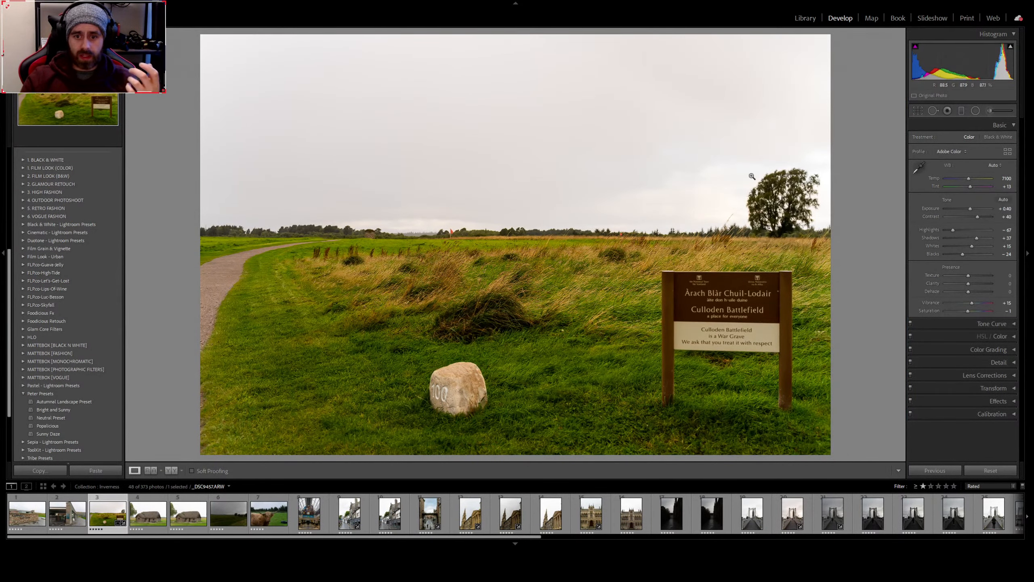
# Try the White Balance Selector on the sign's white panel, the numbered stone and the area around the tree as neutral references
pyautogui.click(918, 165)
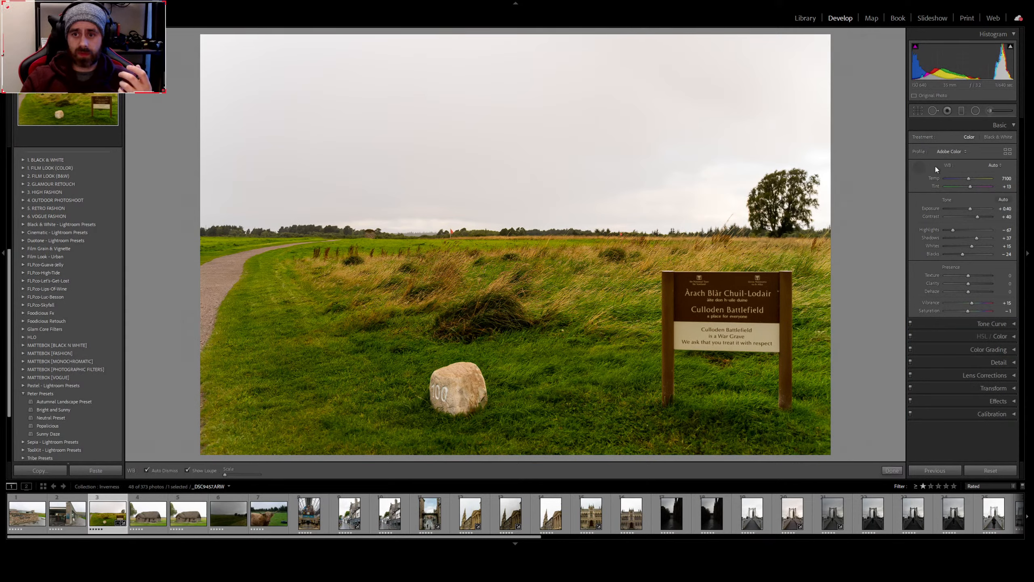
pyautogui.click(684, 331)
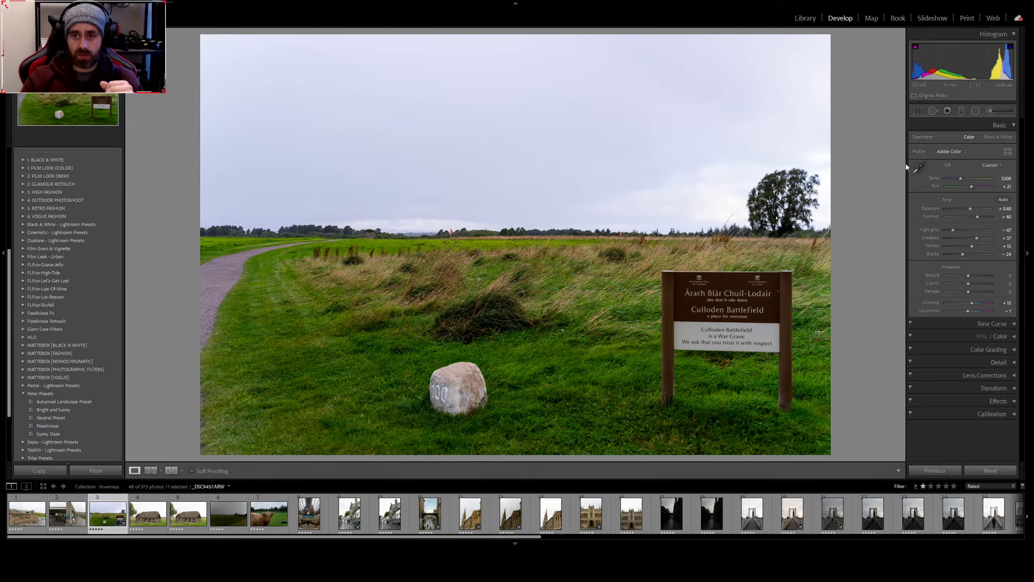
pyautogui.click(919, 167)
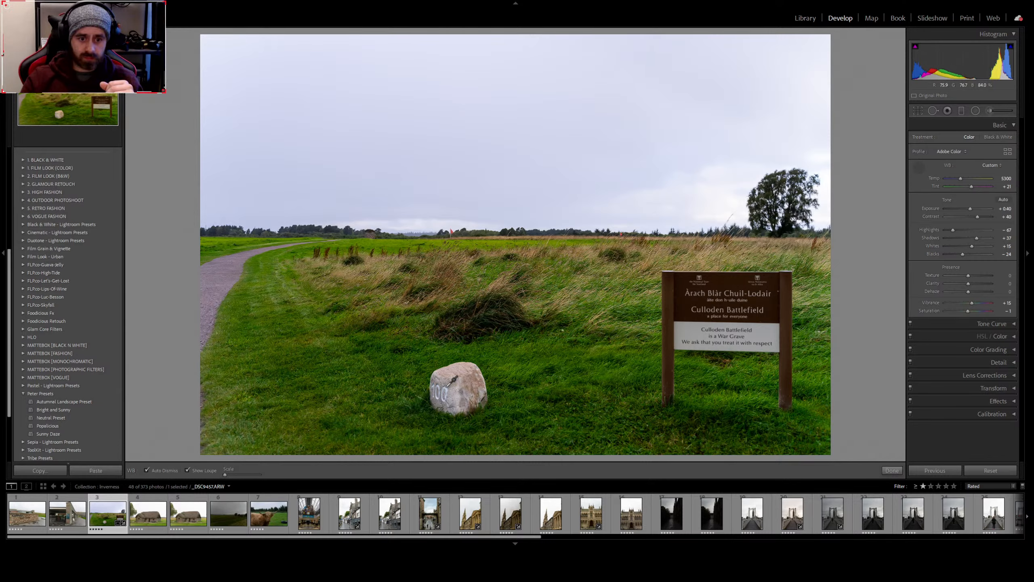
pyautogui.click(448, 385)
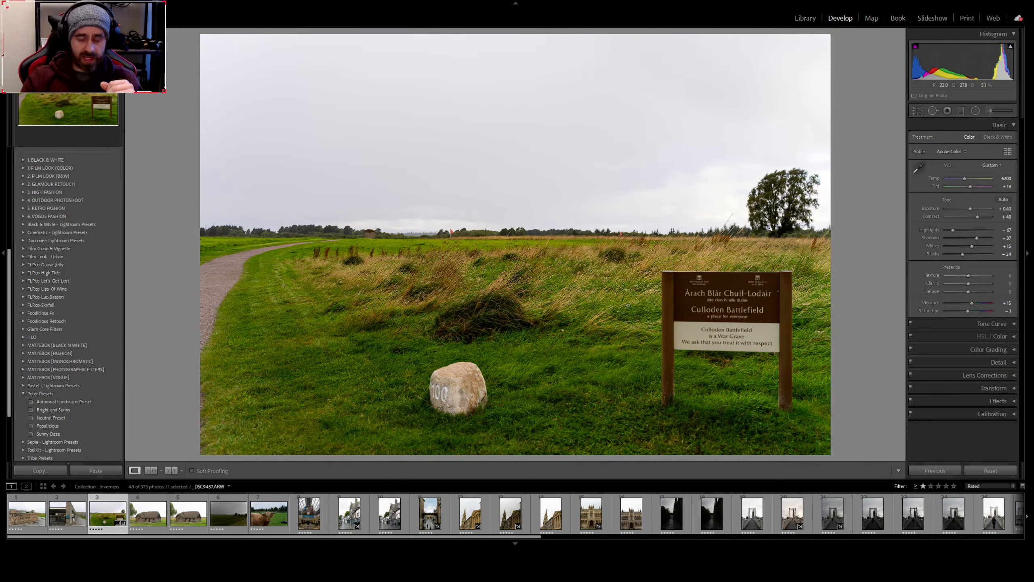
pyautogui.press('w')
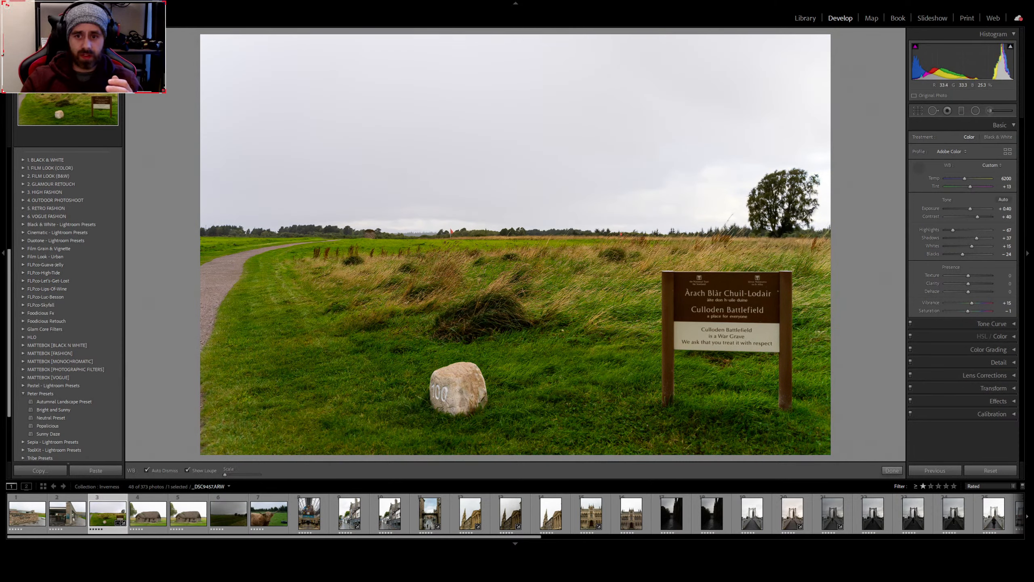
pyautogui.click(830, 209)
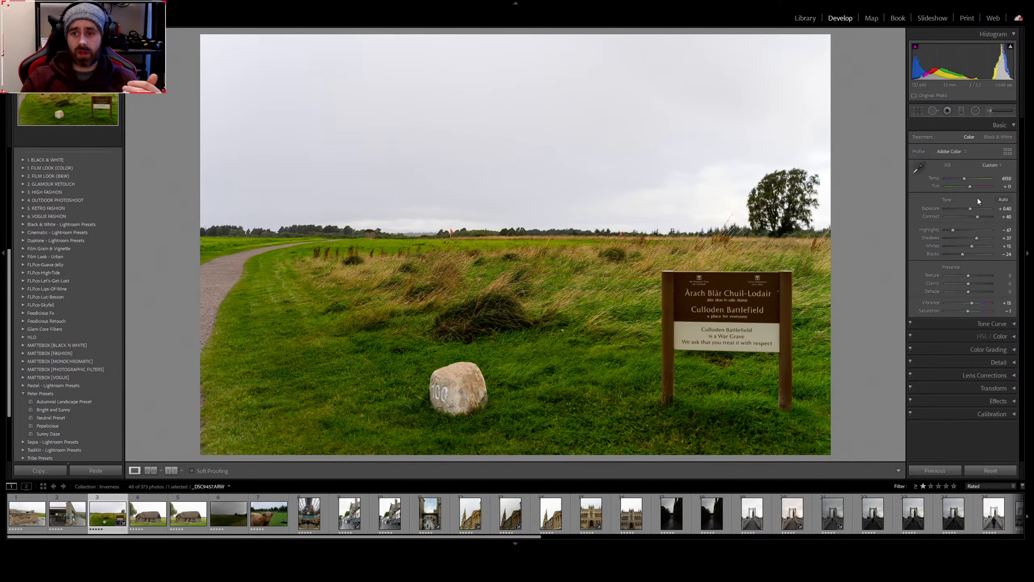
# Try the Daylight, Cloudy, Shade, Tungsten, Fluorescent, Flash and Custom white balance presets, and return the photo to As Shot
pyautogui.click(968, 190)
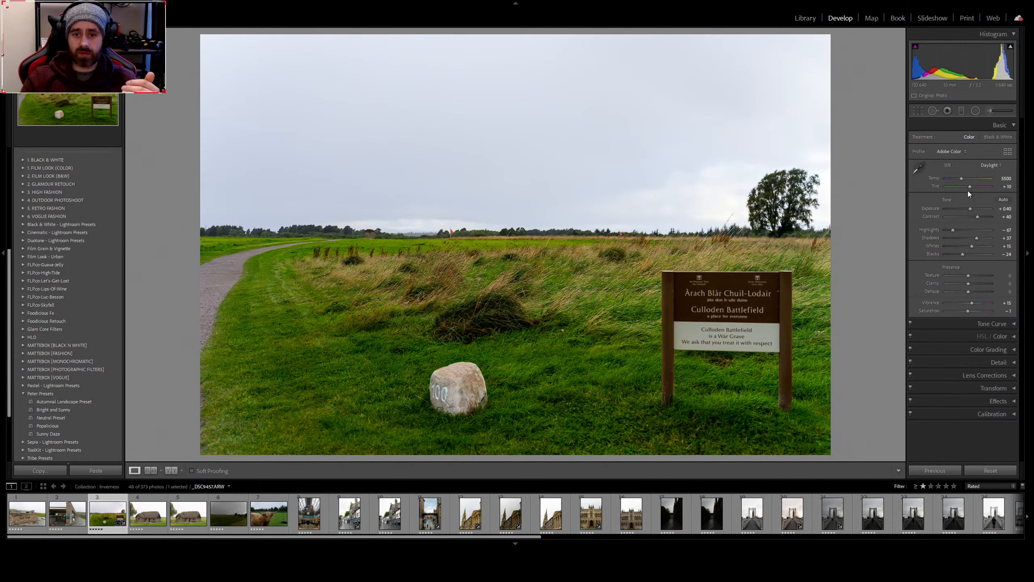
pyautogui.click(987, 167)
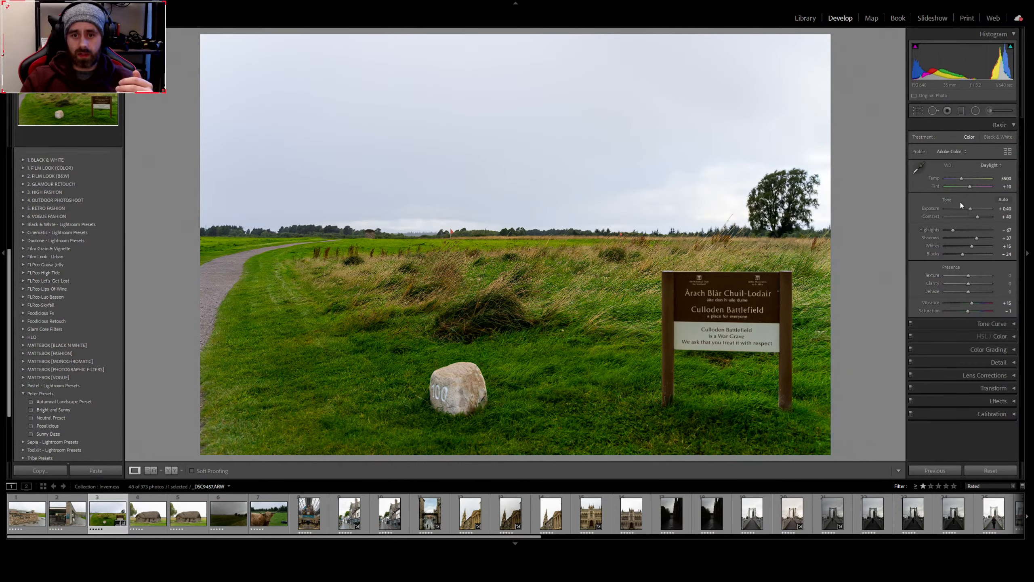
pyautogui.click(960, 201)
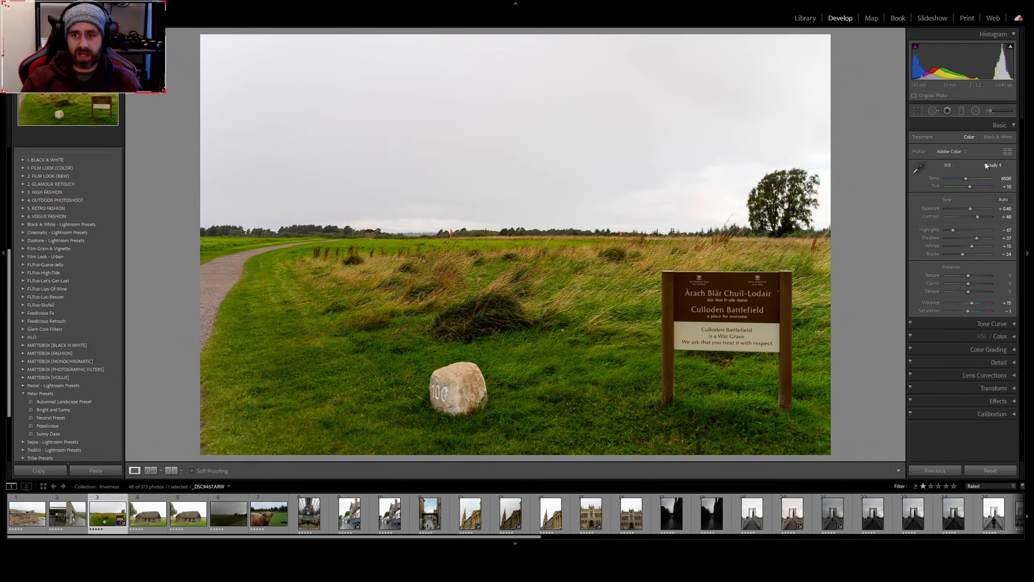
pyautogui.click(957, 207)
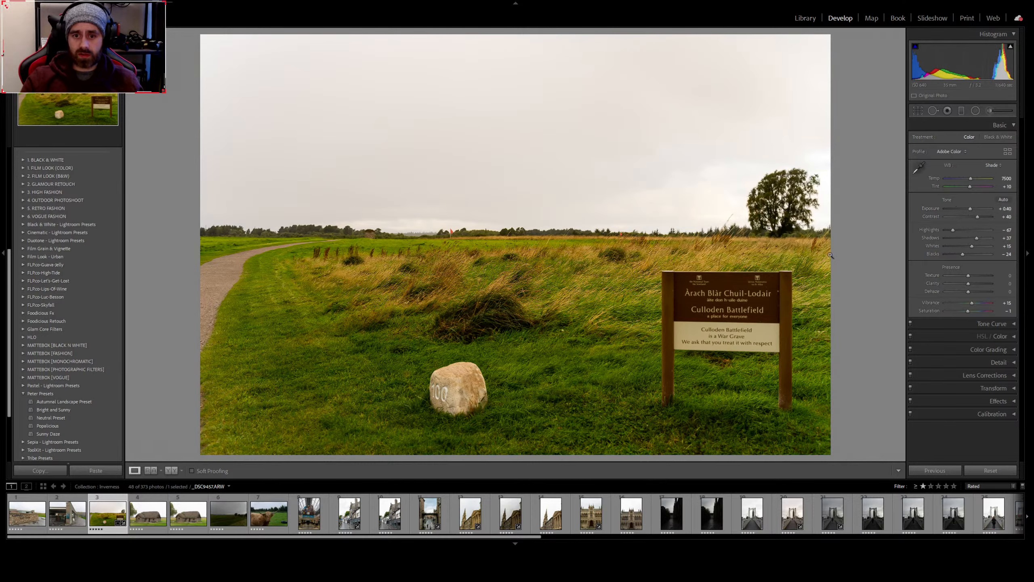
pyautogui.click(961, 218)
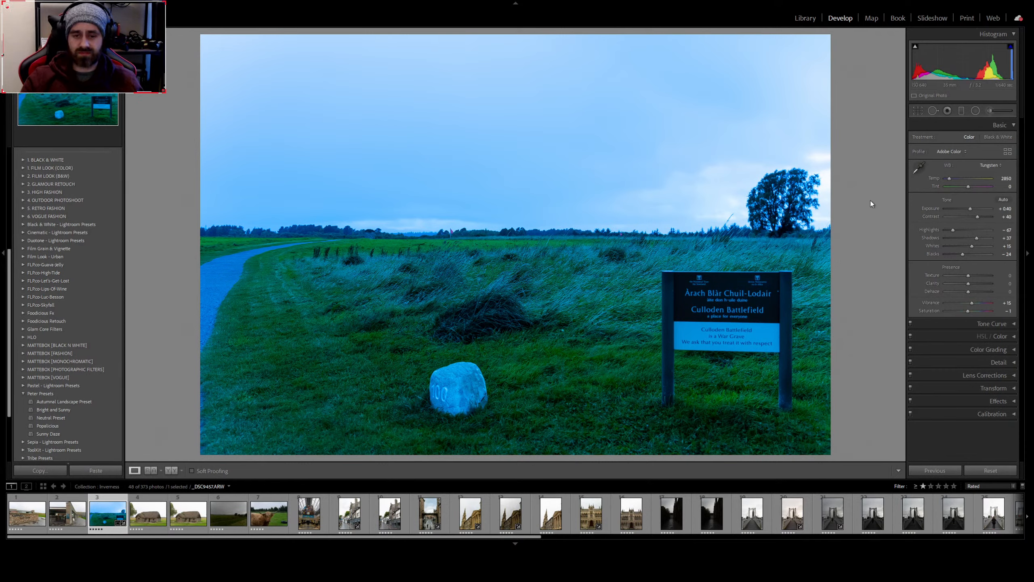
pyautogui.click(990, 165)
pyautogui.click(962, 228)
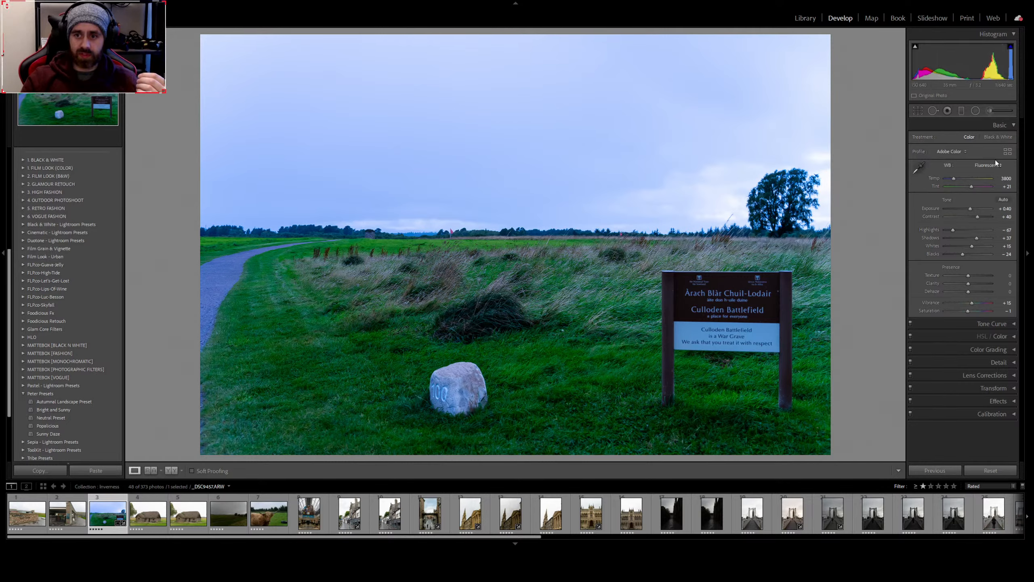
pyautogui.click(976, 232)
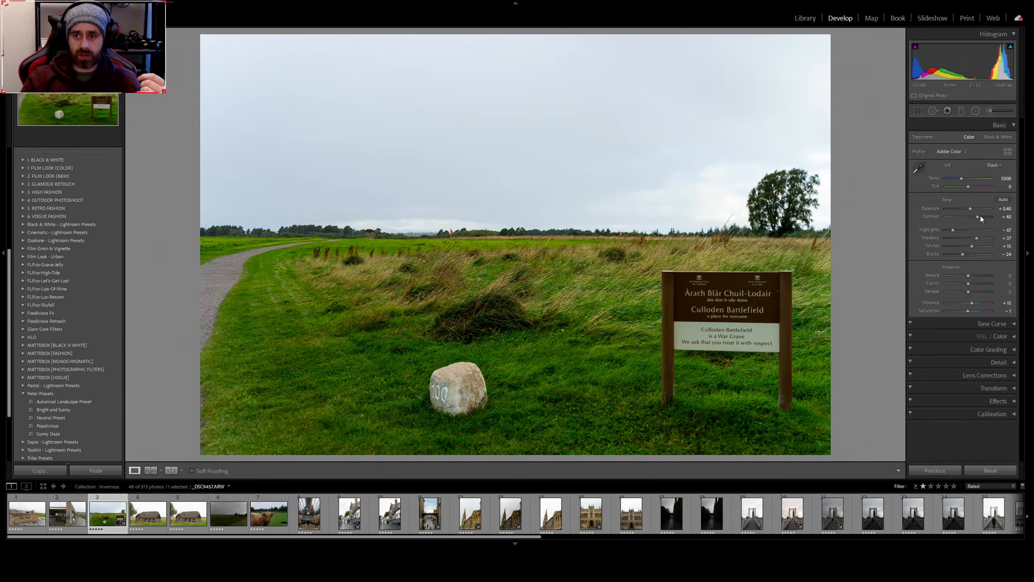
pyautogui.click(991, 165)
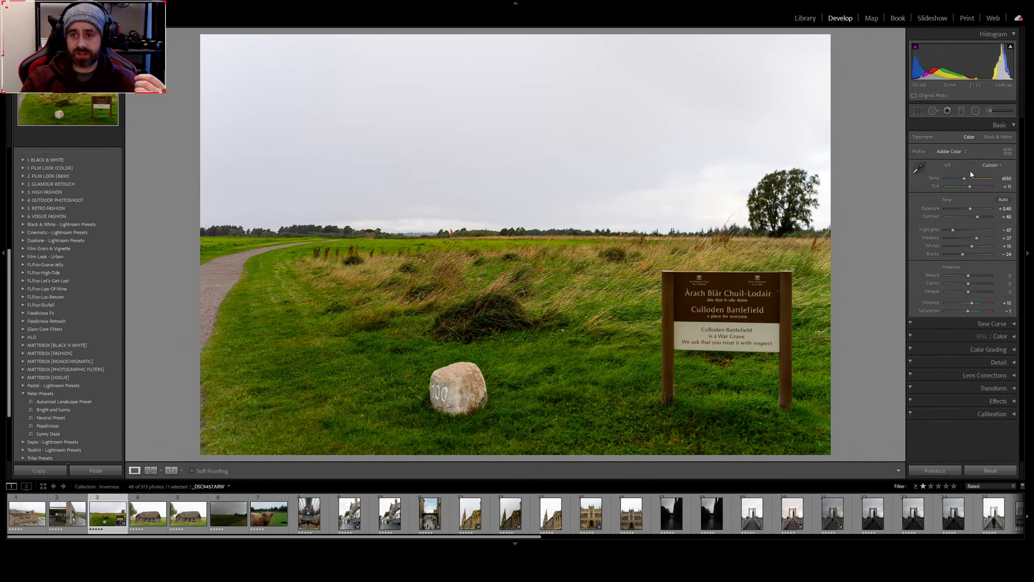
pyautogui.click(971, 173)
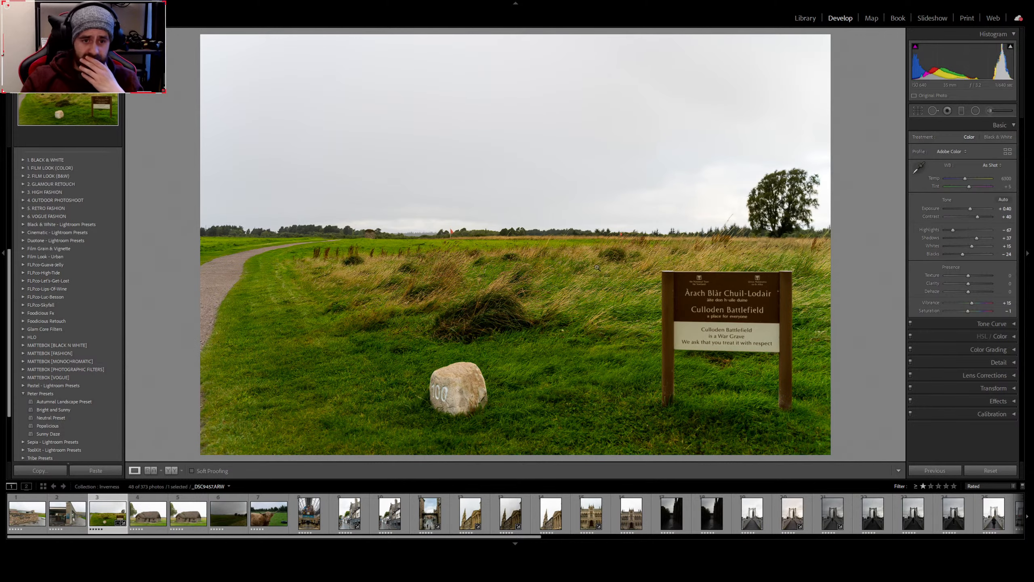
pyautogui.click(355, 164)
pyautogui.click(349, 208)
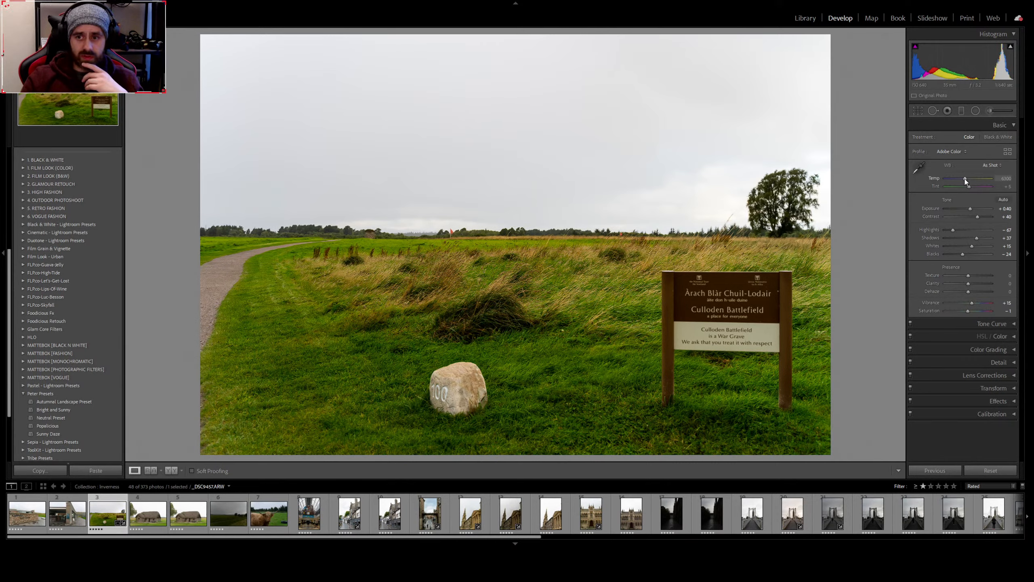
# Try a much warmer white balance, and set the photo's temperature to 6500
pyautogui.moveTo(965, 180)
pyautogui.mouseDown()
pyautogui.moveTo(949, 178)
pyautogui.moveTo(980, 176)
pyautogui.mouseUp()
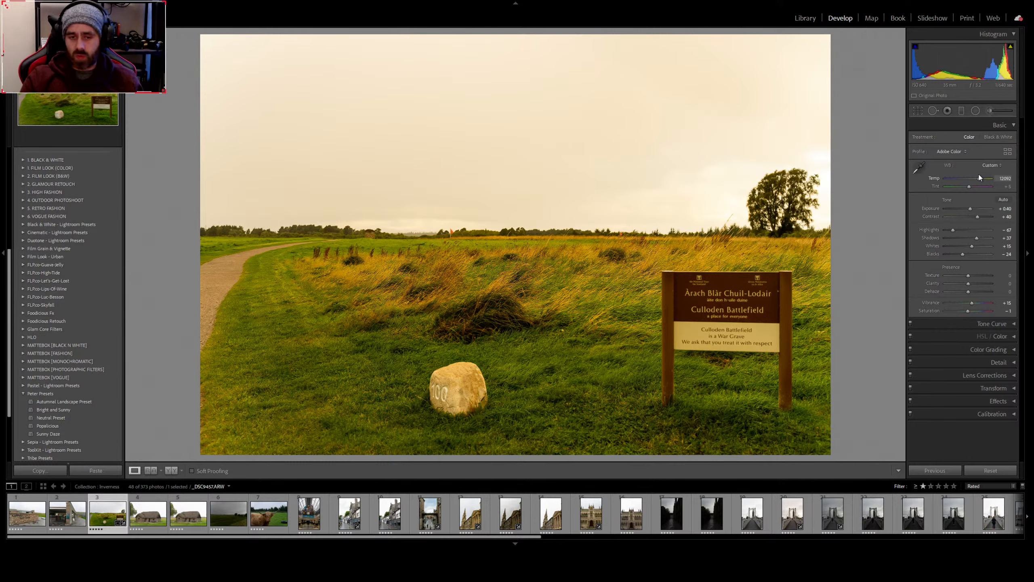
pyautogui.moveTo(979, 177)
pyautogui.mouseDown()
pyautogui.moveTo(945, 180)
pyautogui.moveTo(966, 180)
pyautogui.mouseUp()
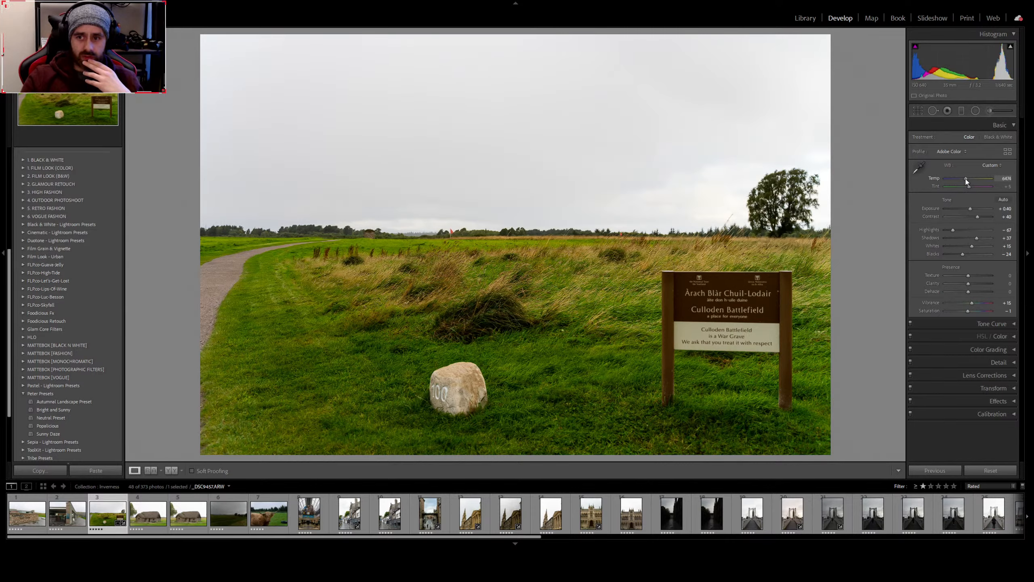
pyautogui.click(1005, 178)
pyautogui.write('6500')
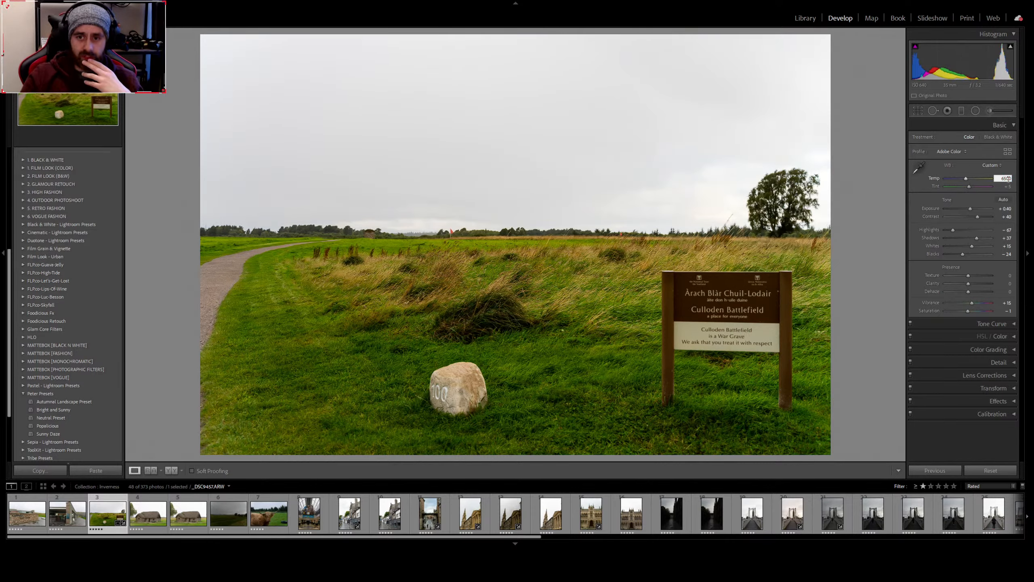
pyautogui.press('Return')
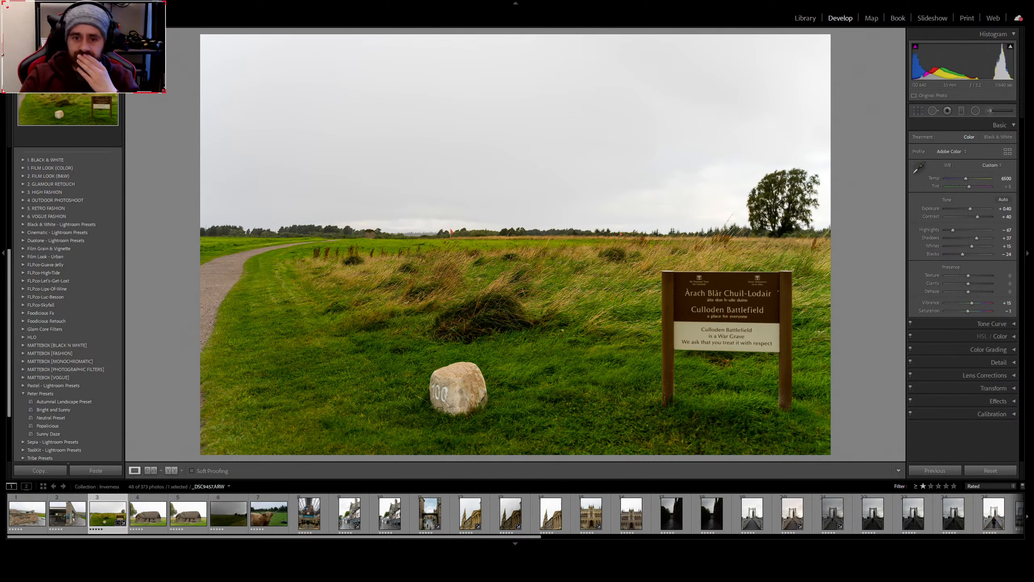
# Examine the grass beside the sign up close, and compare the whole photo before and after the edits
pyautogui.click(639, 323)
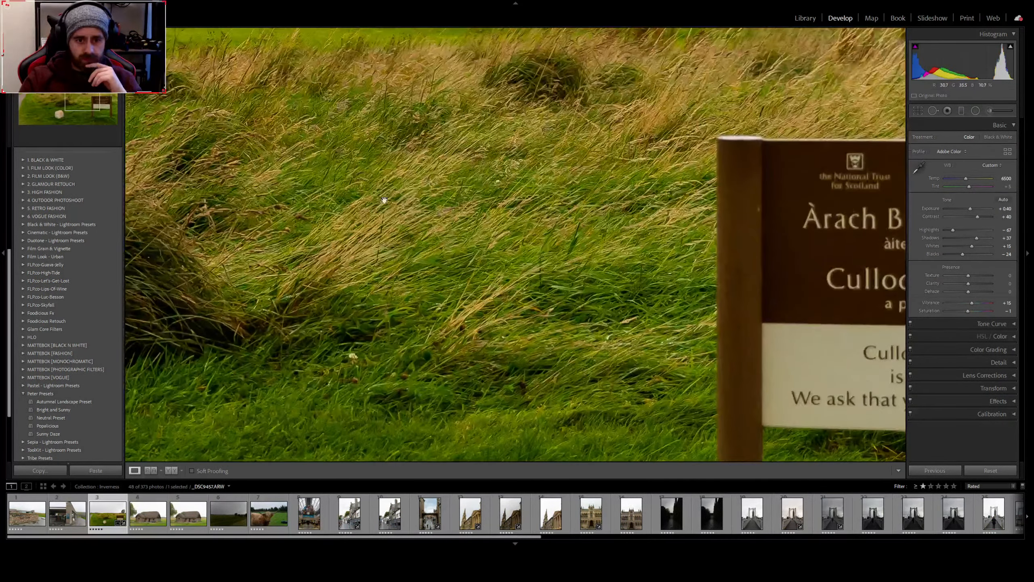
pyautogui.click(506, 270)
pyautogui.press('y')
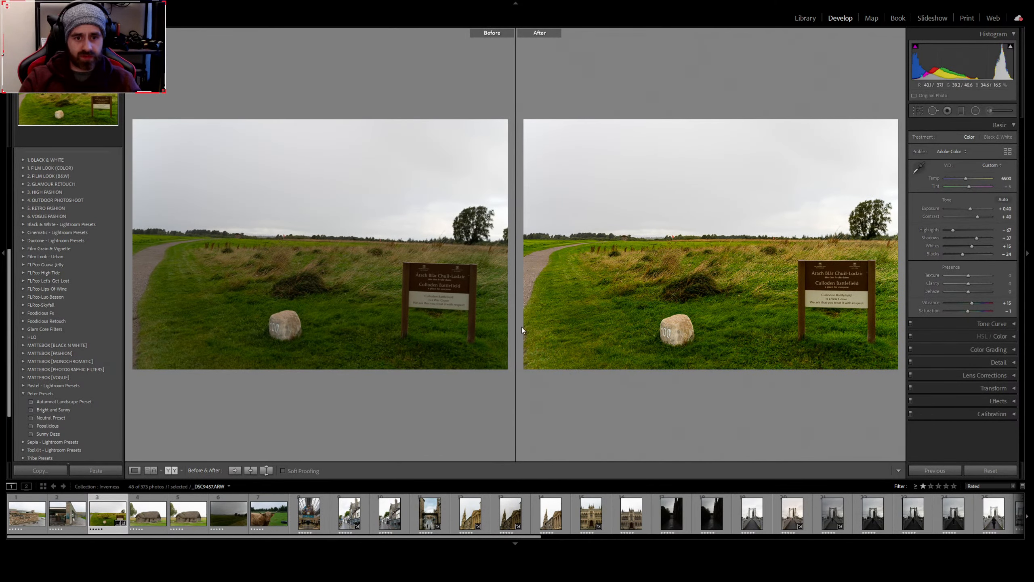
pyautogui.press('y')
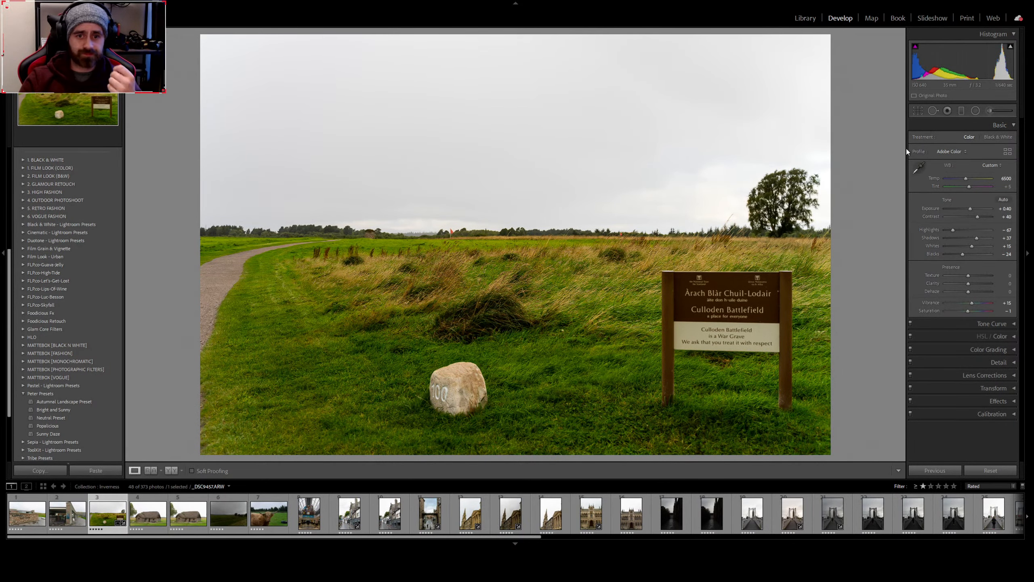
# Try the 1 x 1, 4 x 5 / 8 x 10 and 5 x 7 crop ratios on the photo, and return it to the Original aspect
pyautogui.click(918, 110)
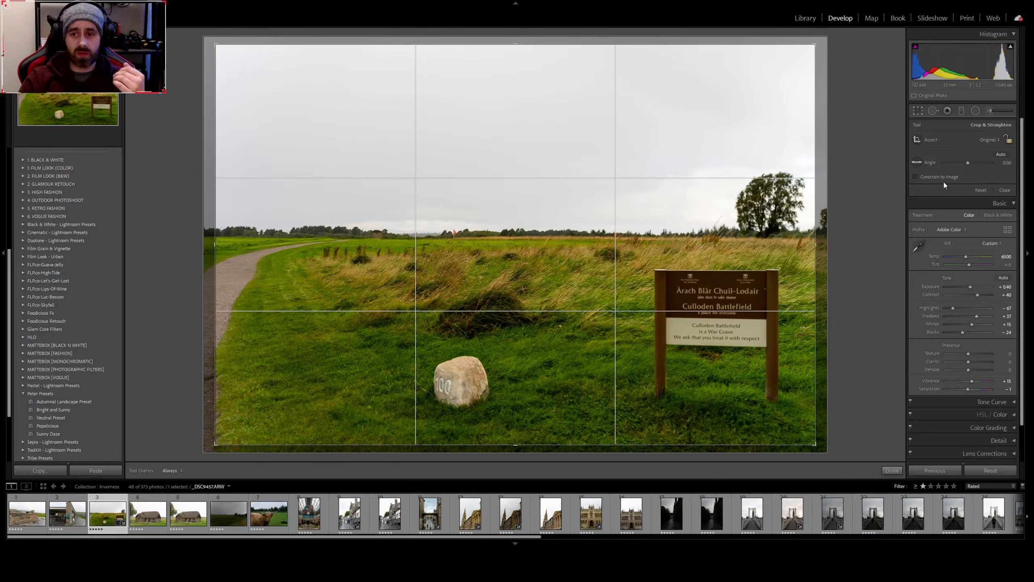
pyautogui.click(990, 140)
pyautogui.click(970, 179)
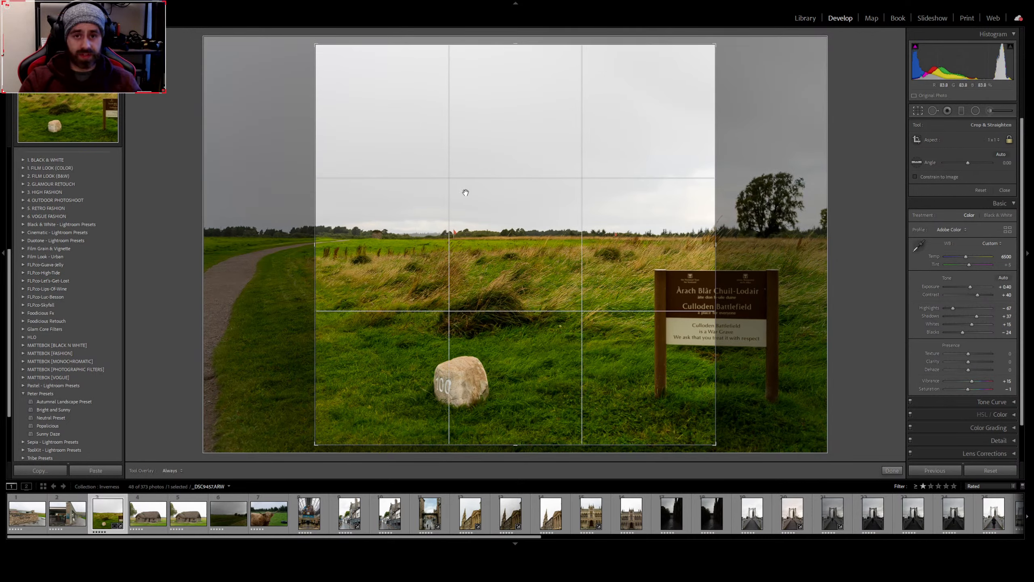
pyautogui.click(934, 191)
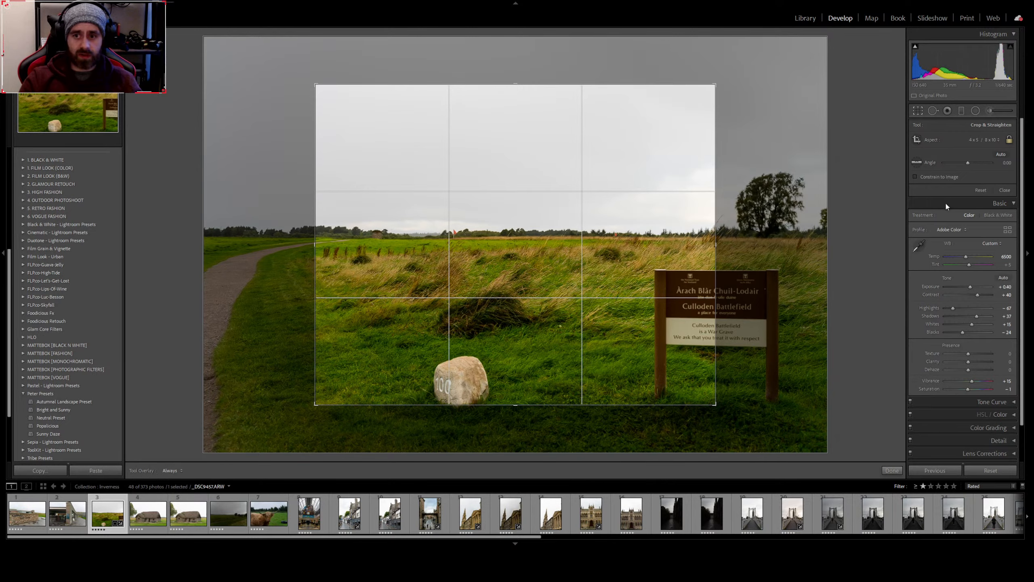
pyautogui.click(946, 201)
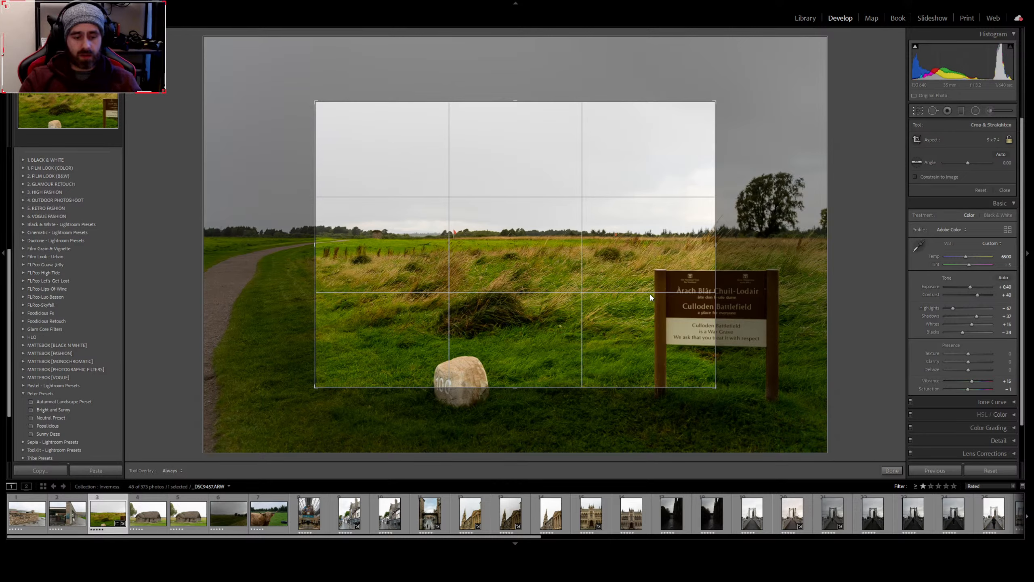
pyautogui.click(952, 157)
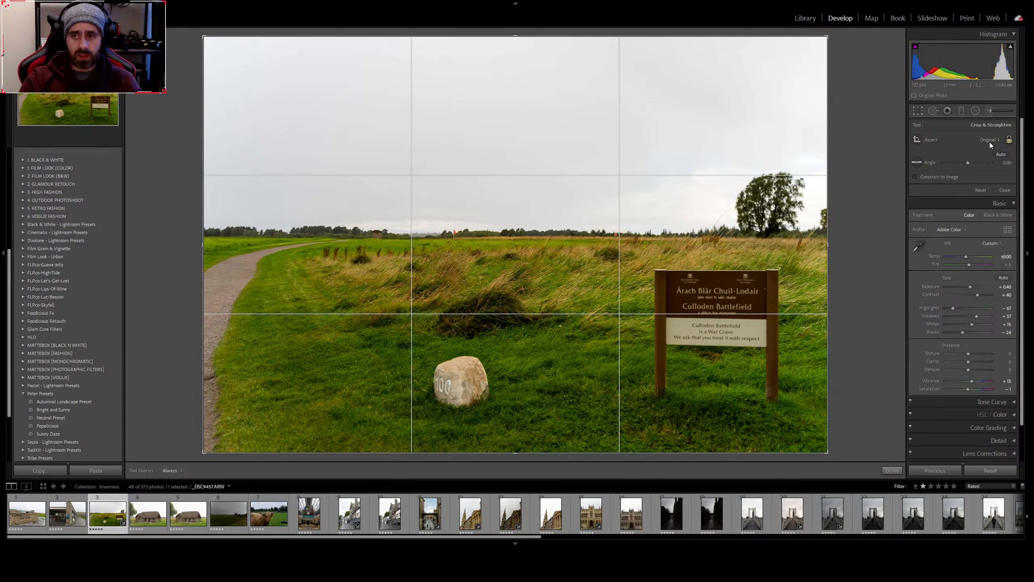
# Try 4 x 5 / 8 x 10 and 8.5 x 11 crops with the frame shifted towards the sign and tree, resetting the crop after each
pyautogui.click(943, 192)
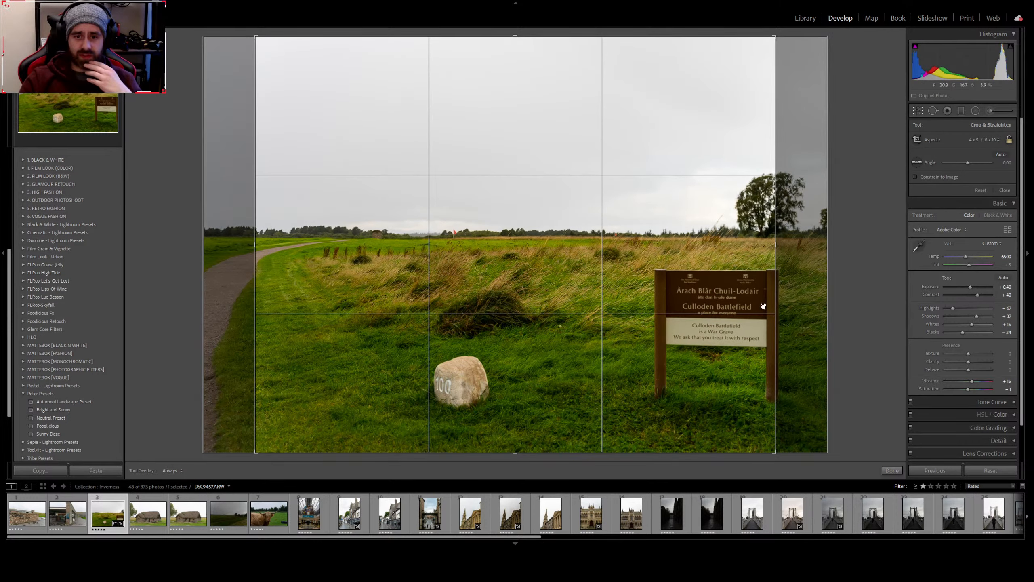
pyautogui.moveTo(736, 303); pyautogui.dragTo(646, 315)
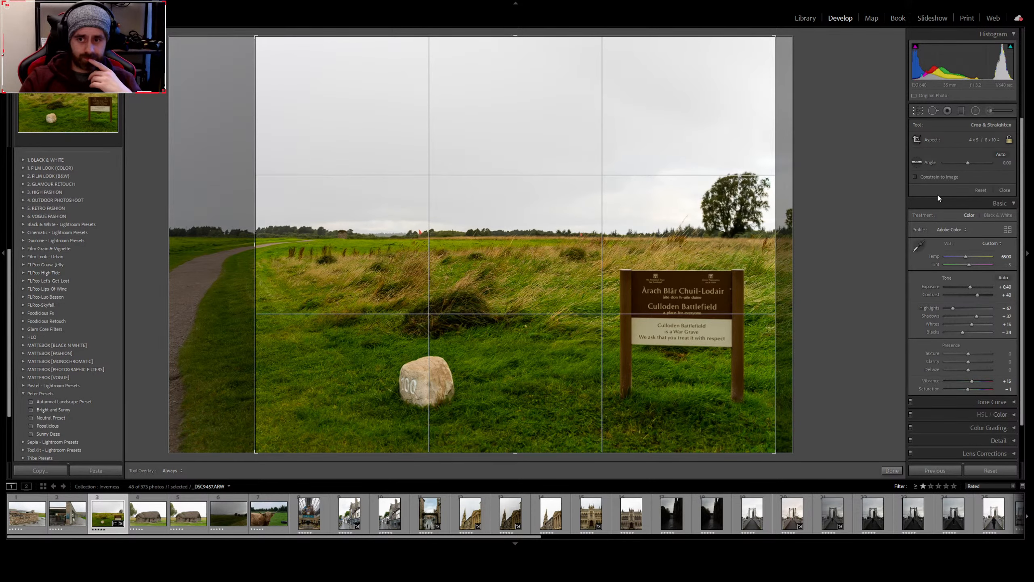
pyautogui.click(981, 190)
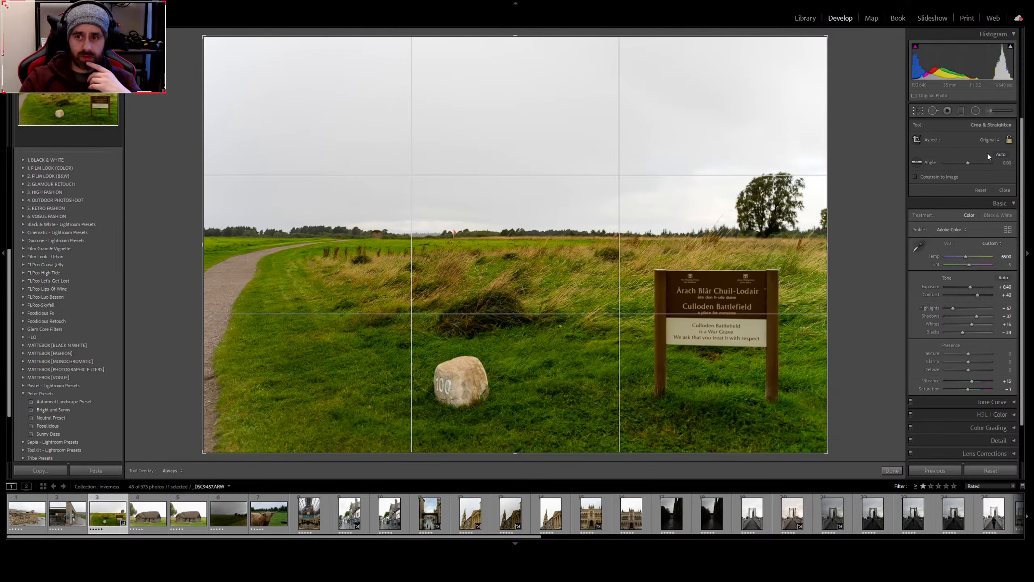
pyautogui.click(941, 199)
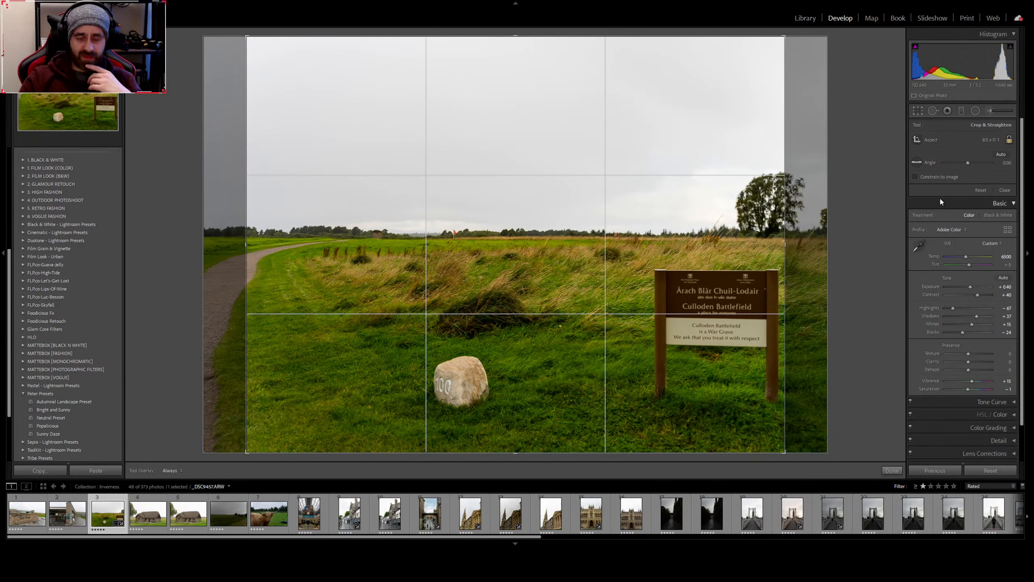
pyautogui.moveTo(747, 262); pyautogui.dragTo(723, 262)
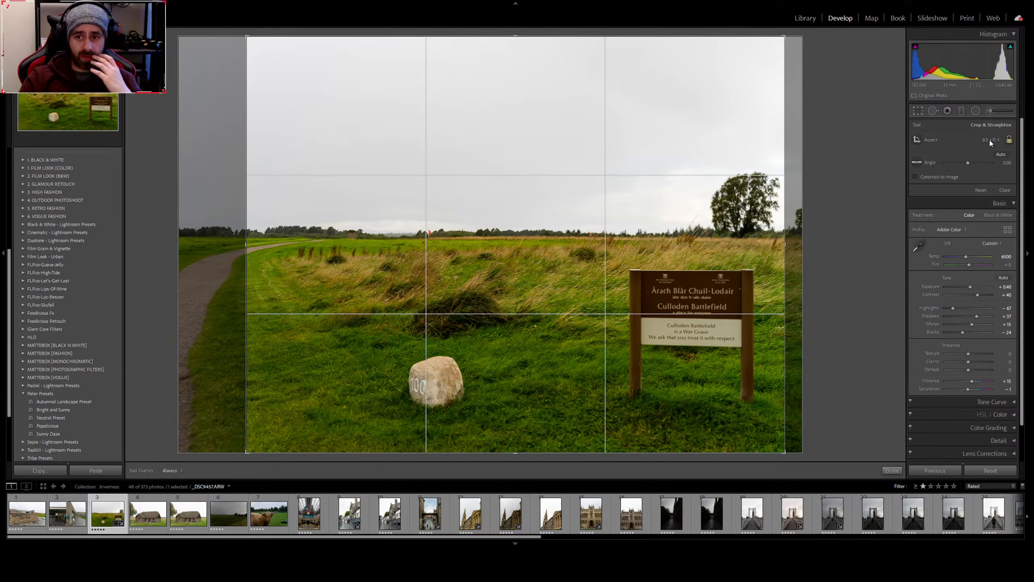
pyautogui.hotkey('ctrl', 'alt', 'r')
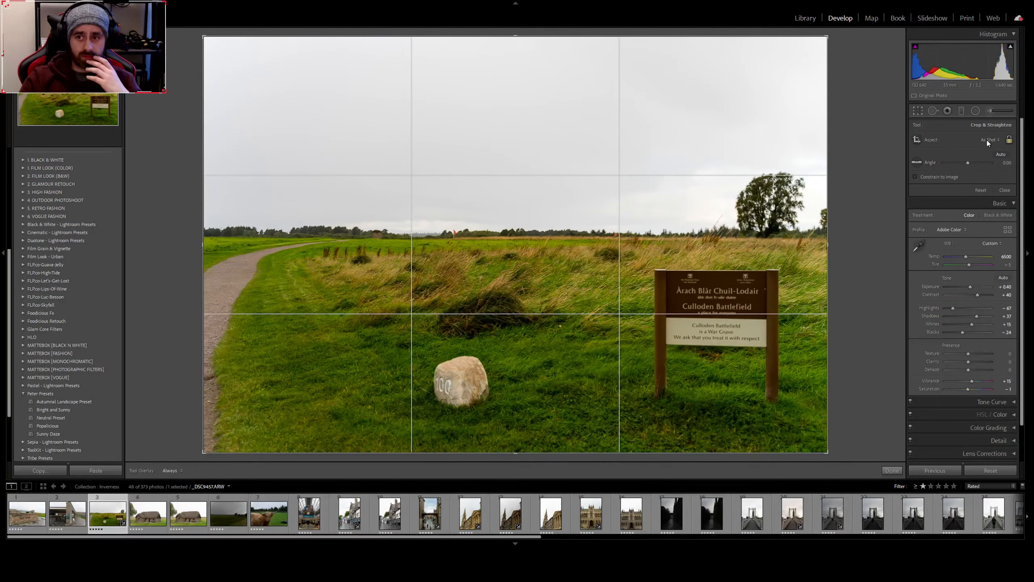
# Shift a 5 x 7 crop frame slightly towards the tree, and change its aspect ratio to 4 x 3
pyautogui.click(935, 206)
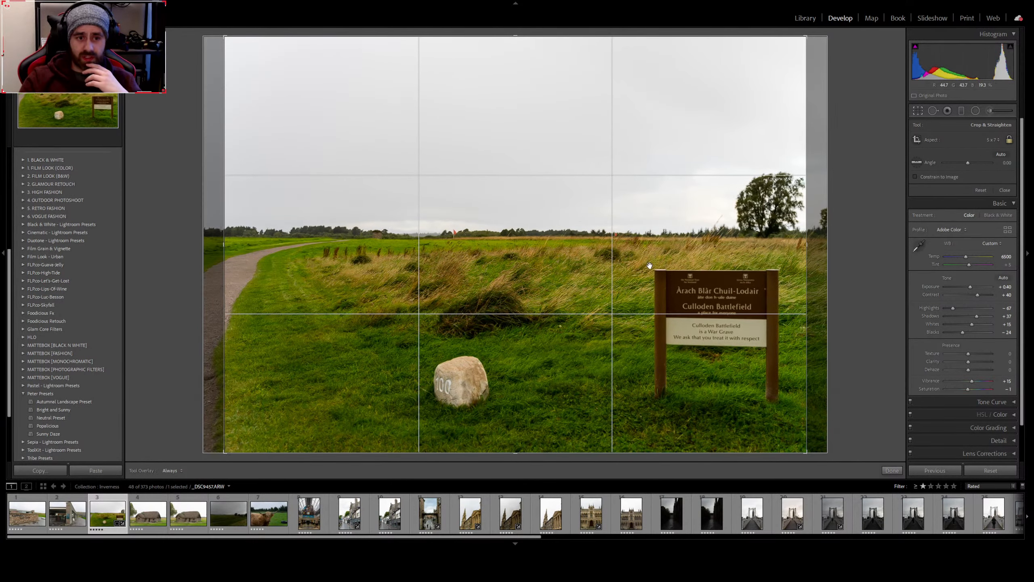
pyautogui.moveTo(648, 265)
pyautogui.mouseDown()
pyautogui.moveTo(619, 267)
pyautogui.moveTo(633, 267)
pyautogui.mouseUp()
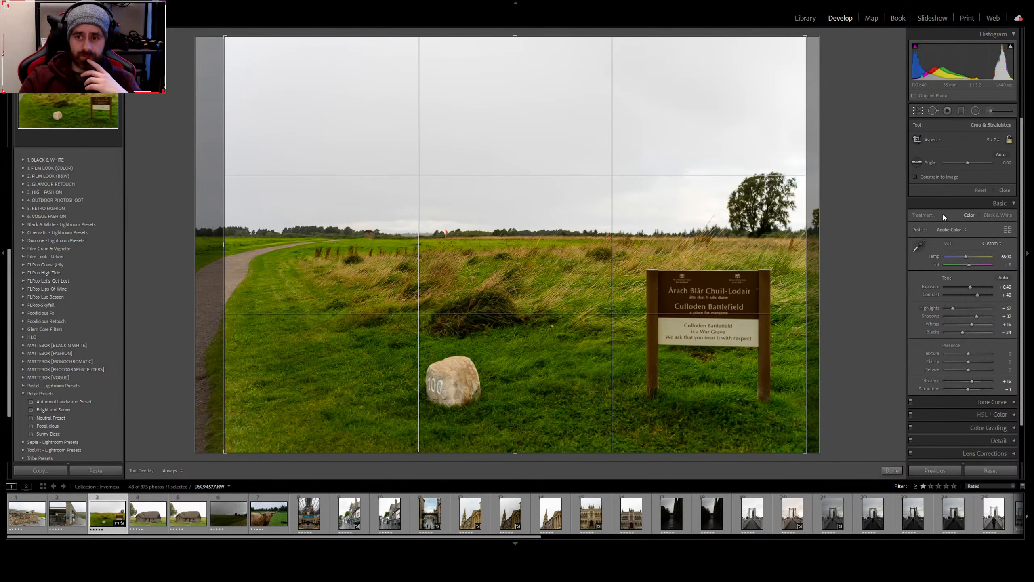
pyautogui.click(937, 227)
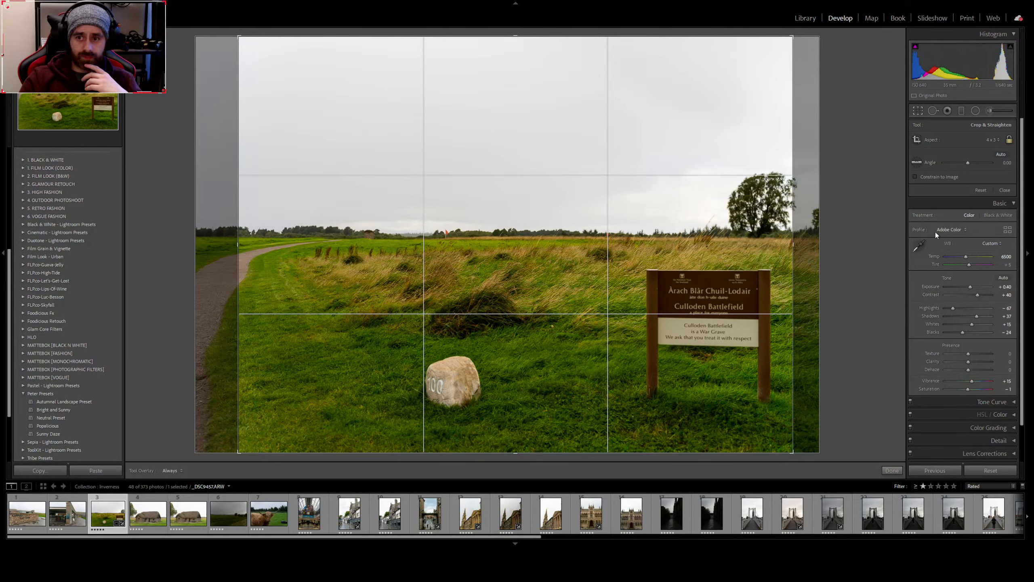
# Try a 16 x 9 crop reframed around the whole stone and sign, and undo it back to the 4 x 3 crop
pyautogui.click(934, 233)
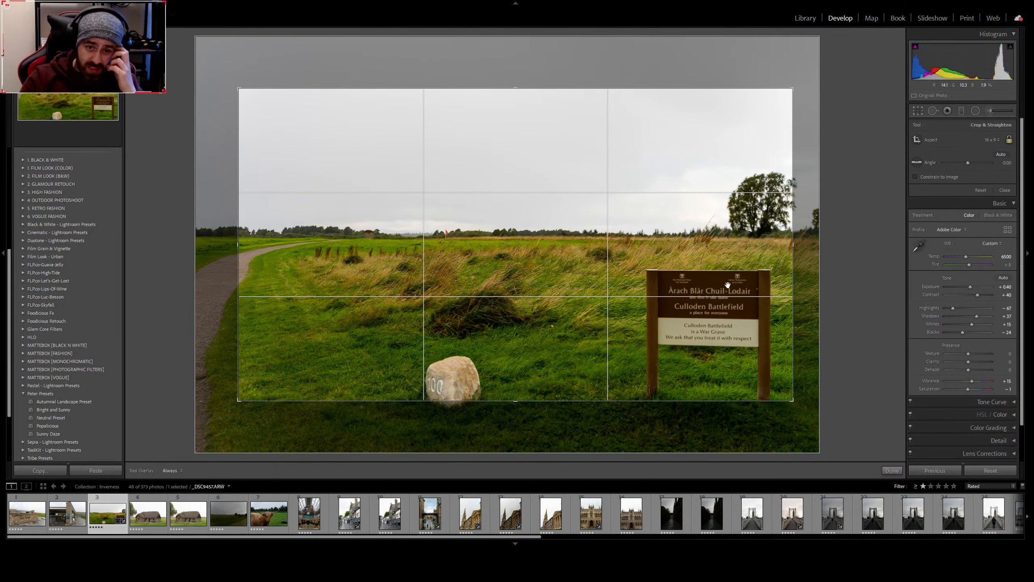
pyautogui.moveTo(728, 285); pyautogui.dragTo(720, 274)
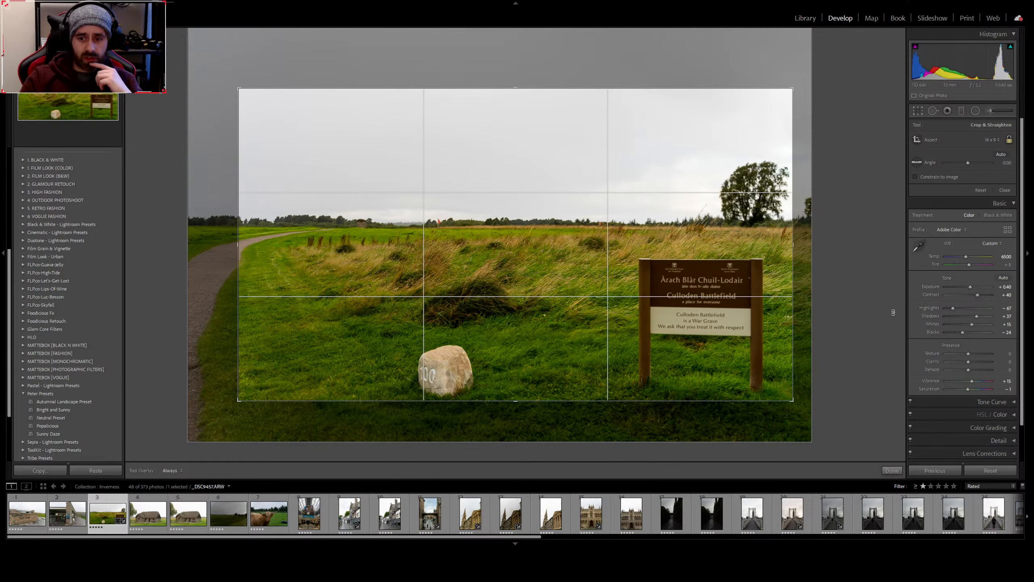
pyautogui.click(891, 470)
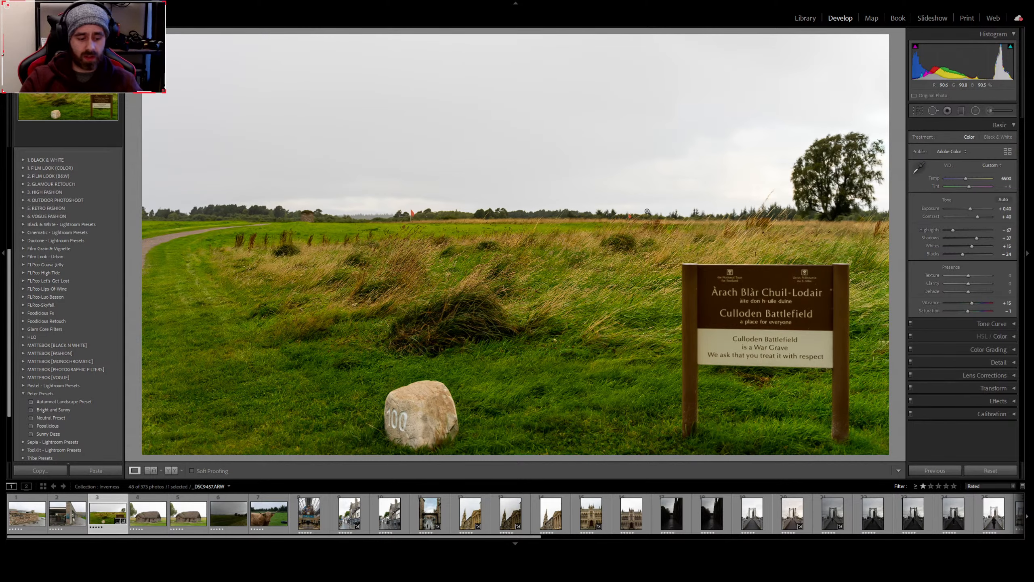
pyautogui.hotkey('ctrl', 'z')
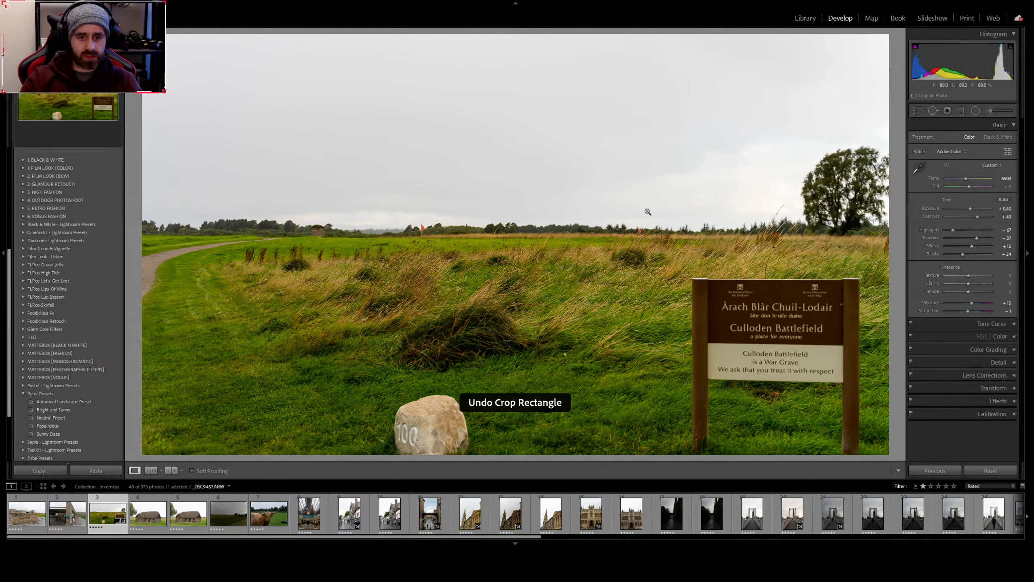
pyautogui.hotkey('ctrl', 'z')
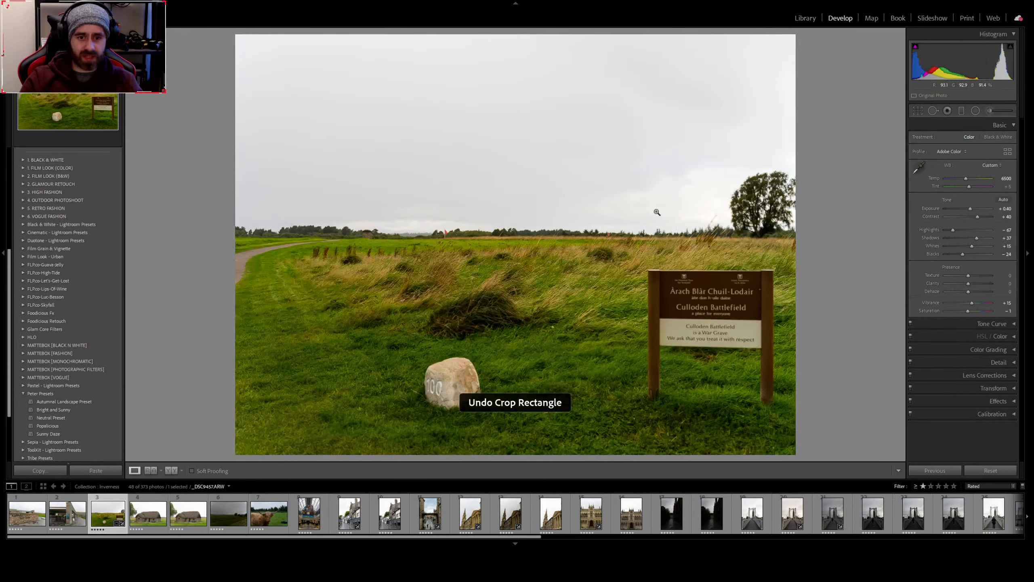
# Try a 4 x 5 / 8 x 10 crop on the battlefield sign photo, repositioning the image inside the frame, and undo the crop
pyautogui.click(918, 111)
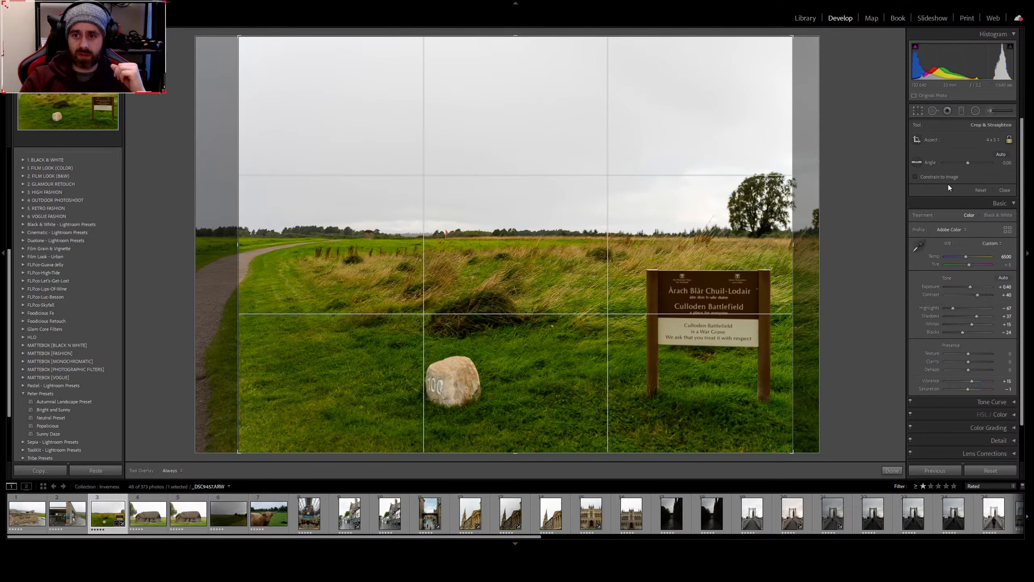
pyautogui.click(937, 152)
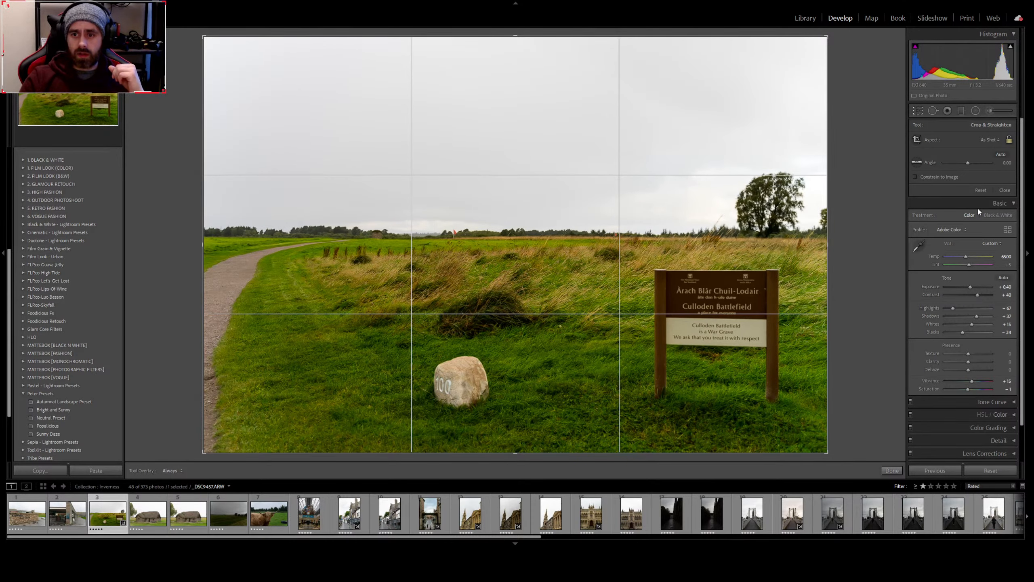
pyautogui.click(947, 191)
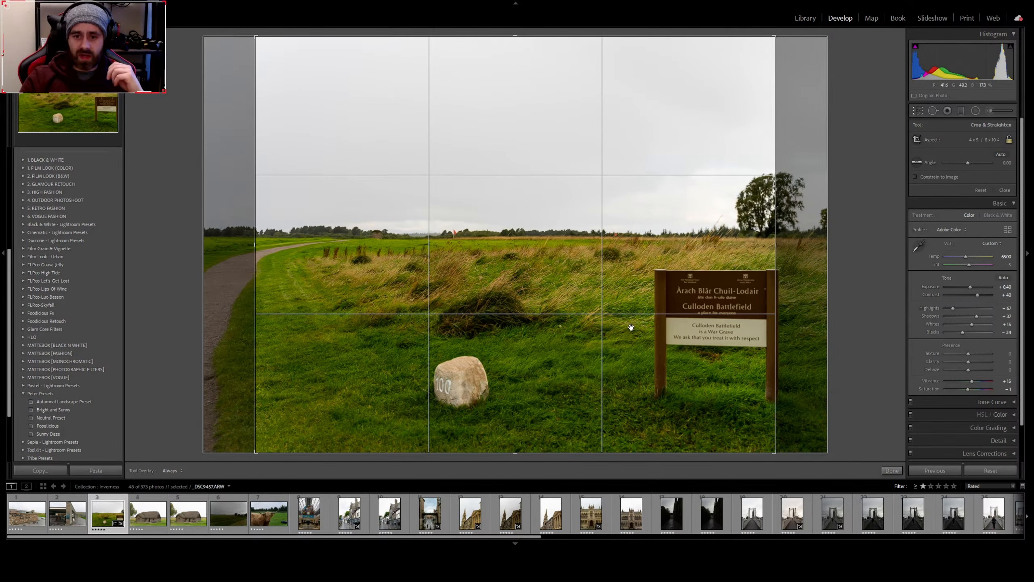
pyautogui.moveTo(629, 327); pyautogui.dragTo(594, 332)
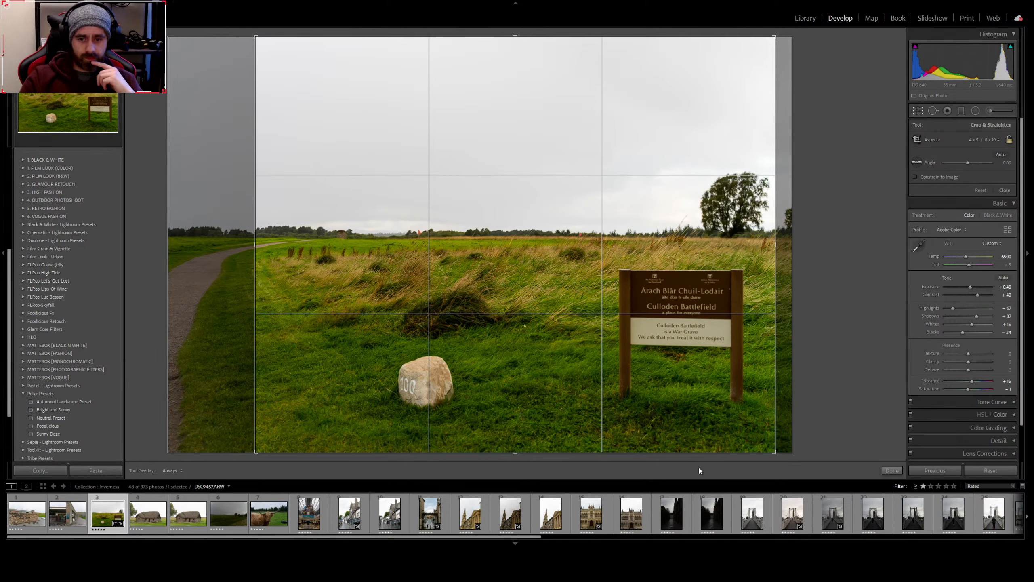
pyautogui.click(892, 470)
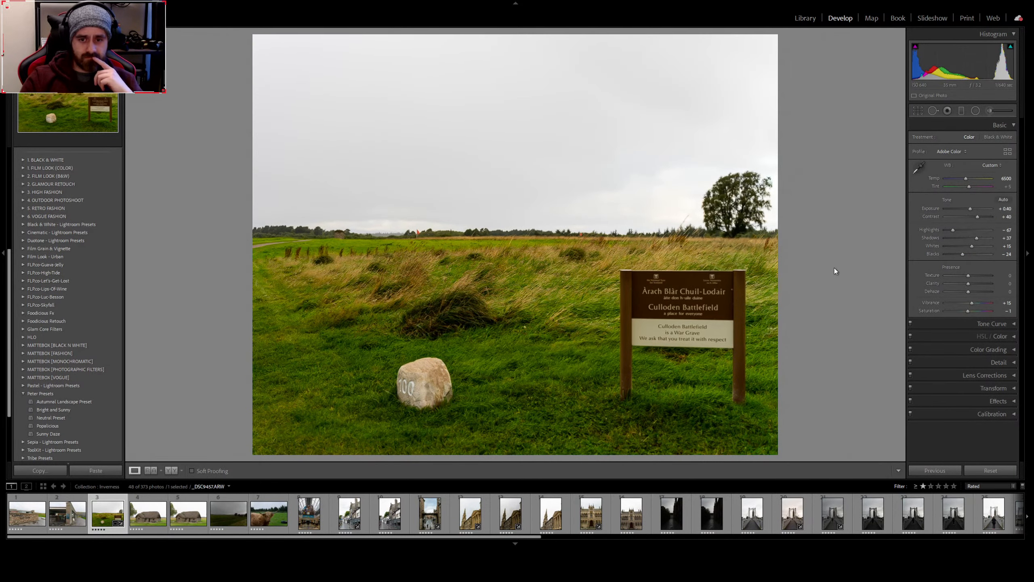
pyautogui.hotkey('ctrl', 'z')
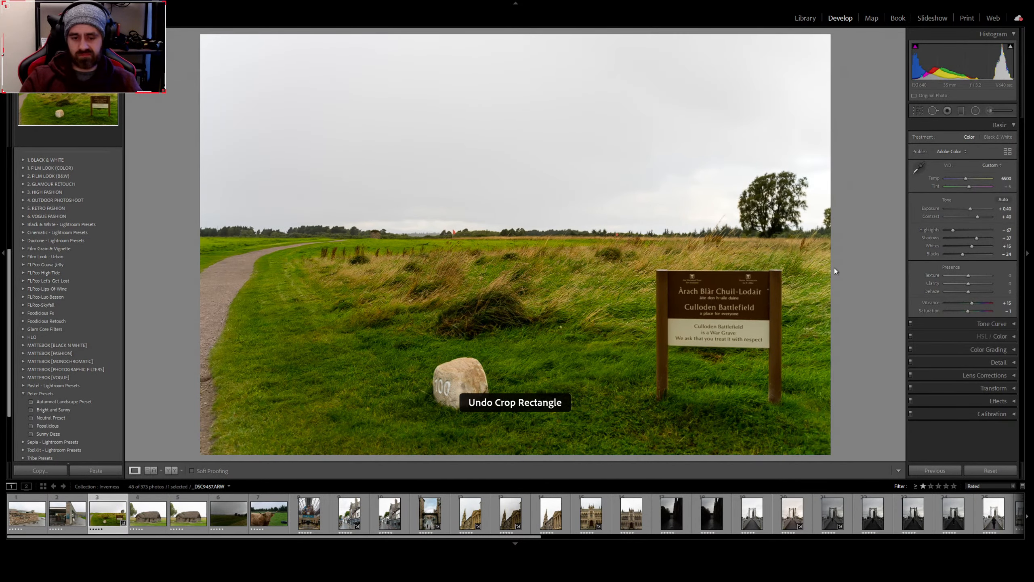
# Remove the star rating from the battlefield sign photo
pyautogui.press('0')
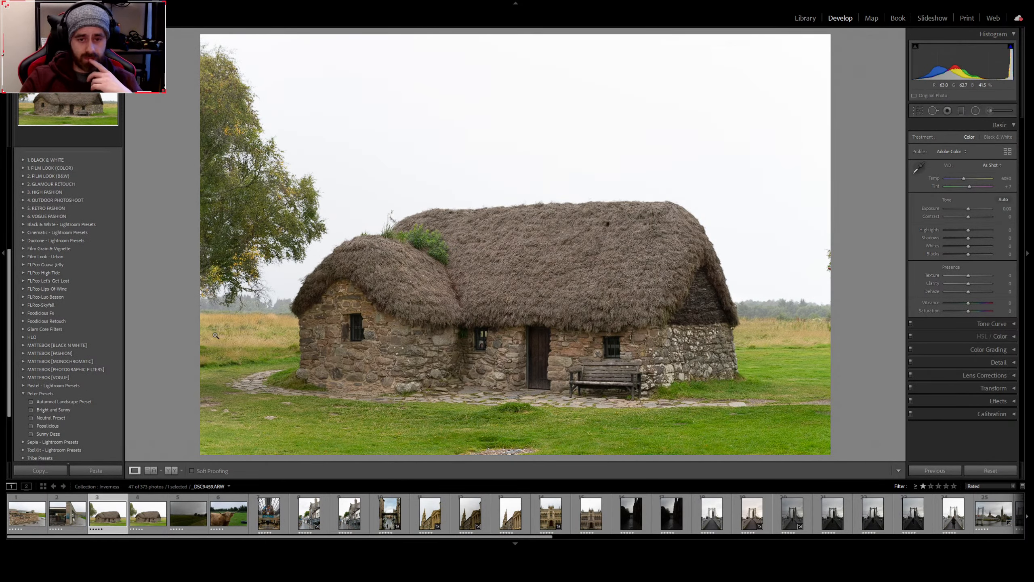
# Compare the two thatched cottage photos and examine the first one's roof, door, windows and bench at close range
pyautogui.click(136, 518)
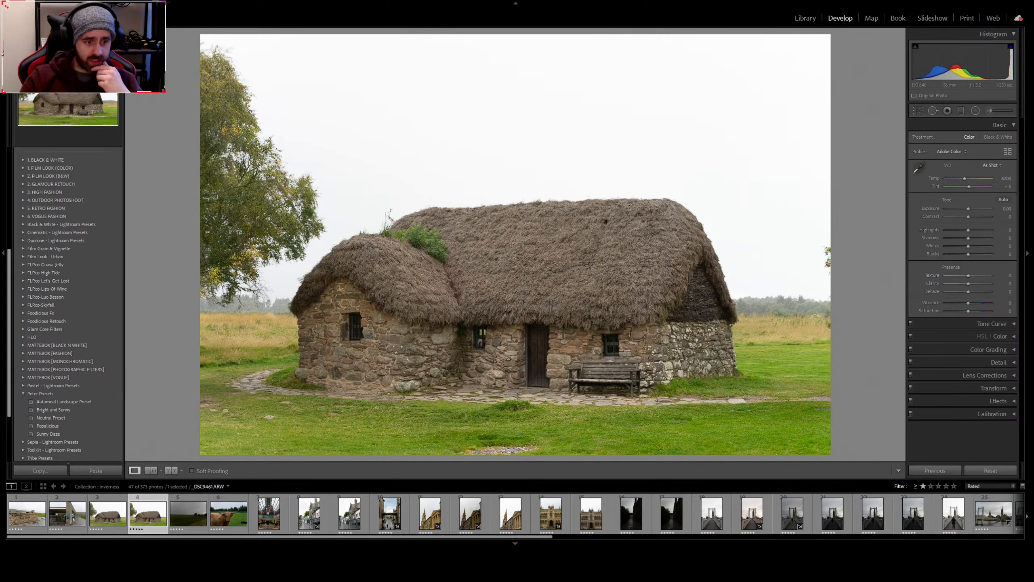
pyautogui.click(91, 528)
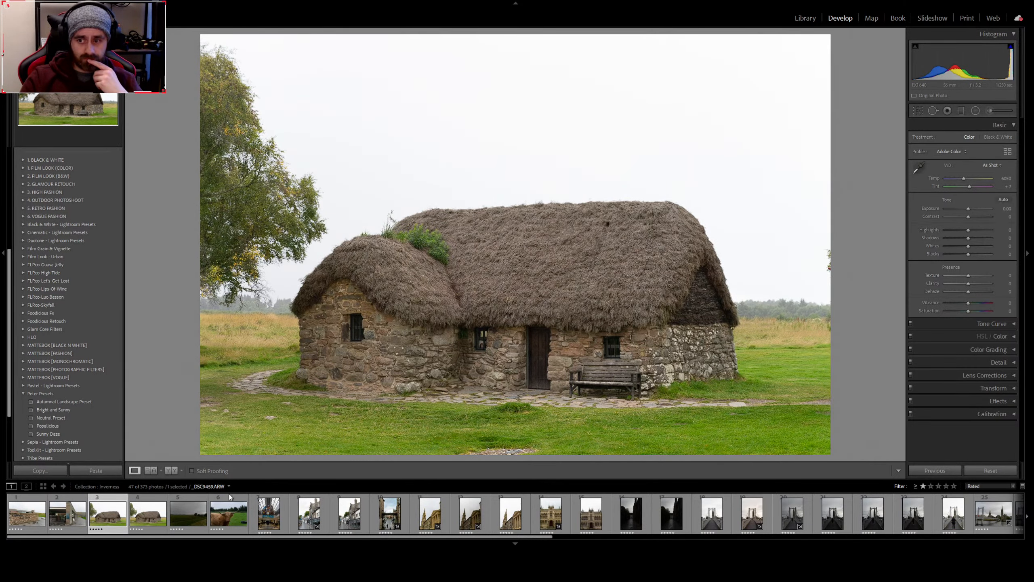
pyautogui.click(458, 247)
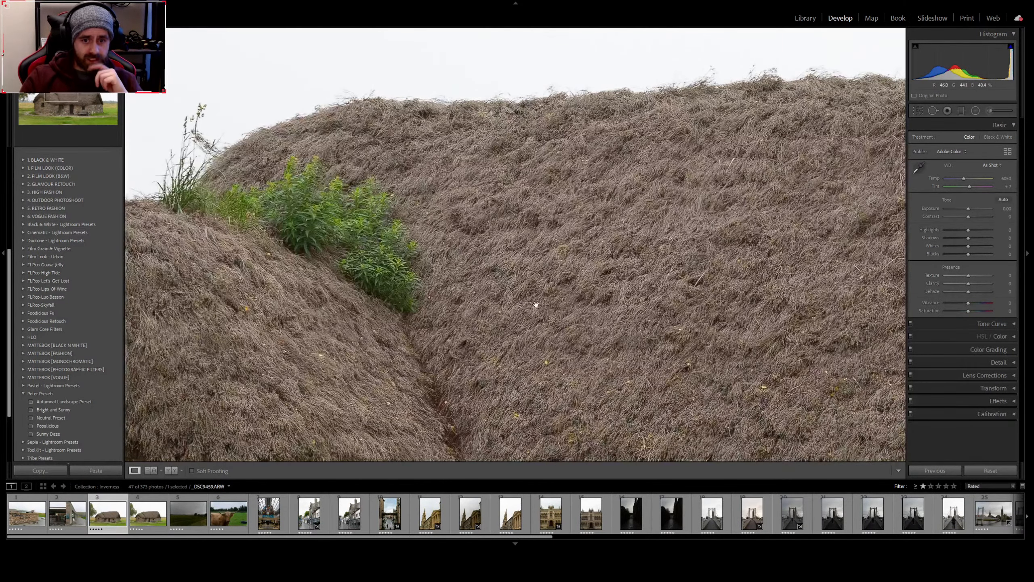
pyautogui.moveTo(540, 314); pyautogui.dragTo(570, 47)
pyautogui.moveTo(526, 240); pyautogui.dragTo(459, 88)
pyautogui.moveTo(662, 155); pyautogui.dragTo(398, 163)
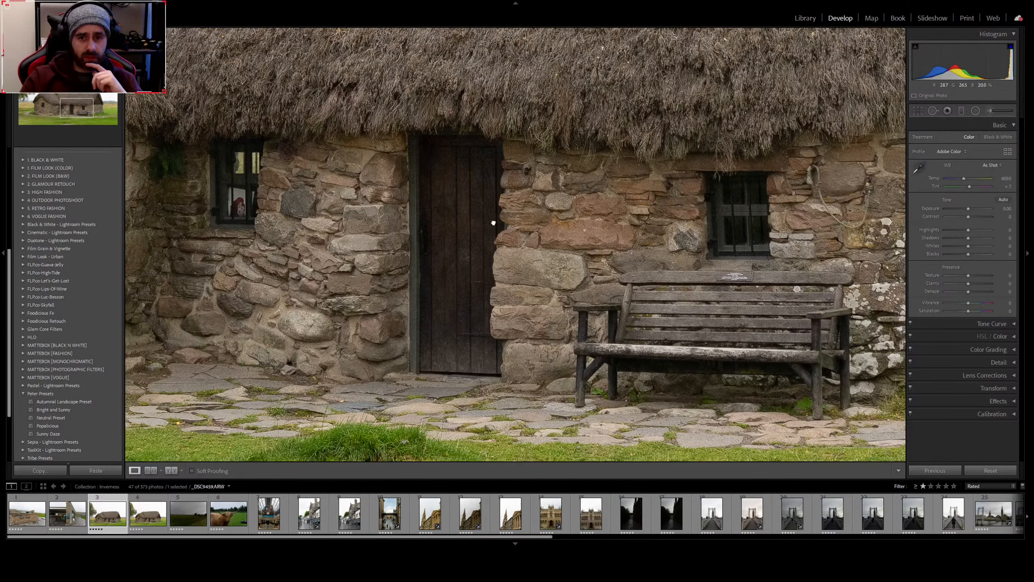
pyautogui.moveTo(611, 163); pyautogui.dragTo(351, 257)
pyautogui.click(521, 227)
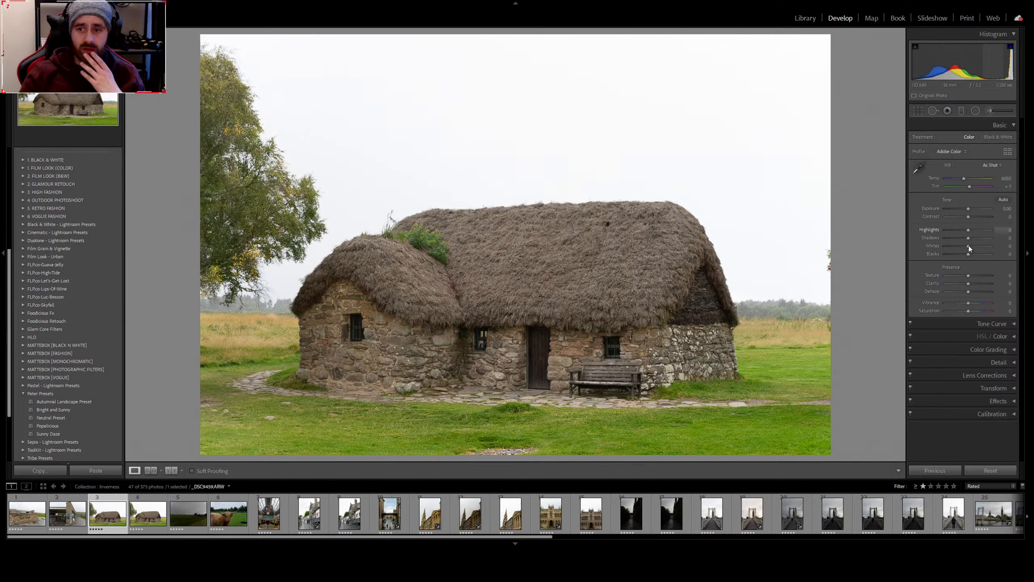
# Apply the Level Upright correction to the cottage photo and review its lens profile correction settings
pyautogui.click(1004, 389)
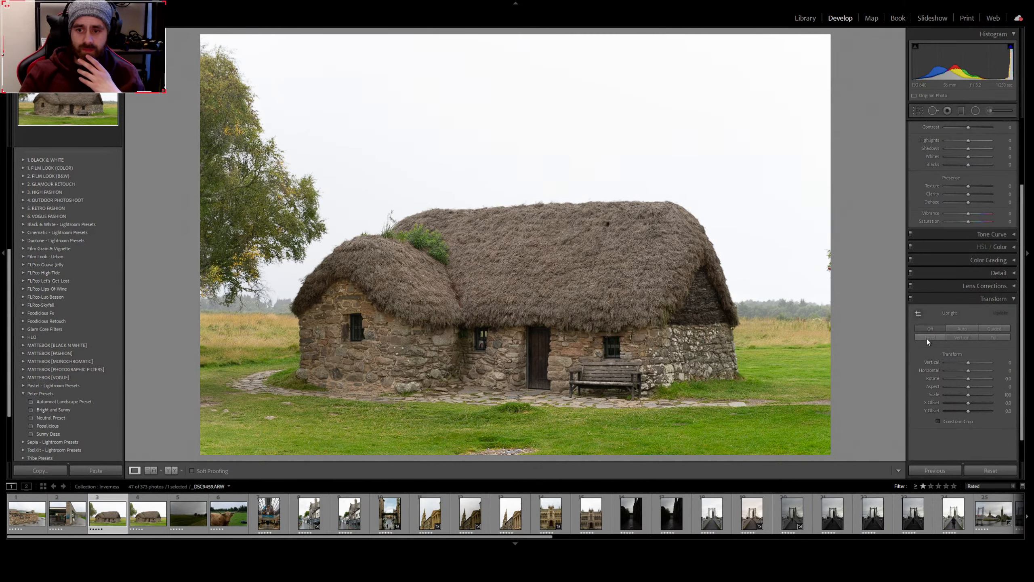
pyautogui.click(927, 339)
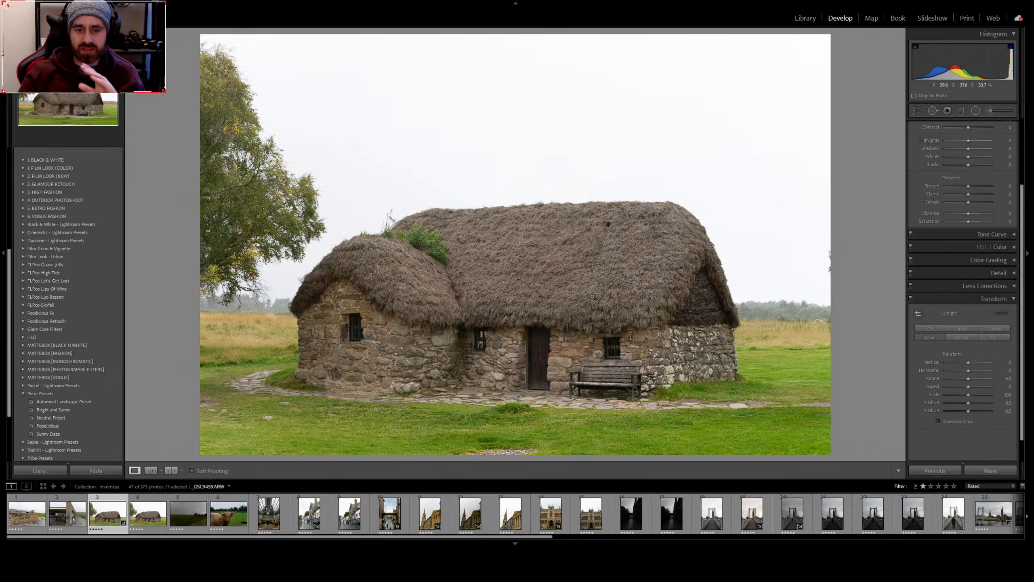
pyautogui.click(1008, 298)
pyautogui.click(1012, 376)
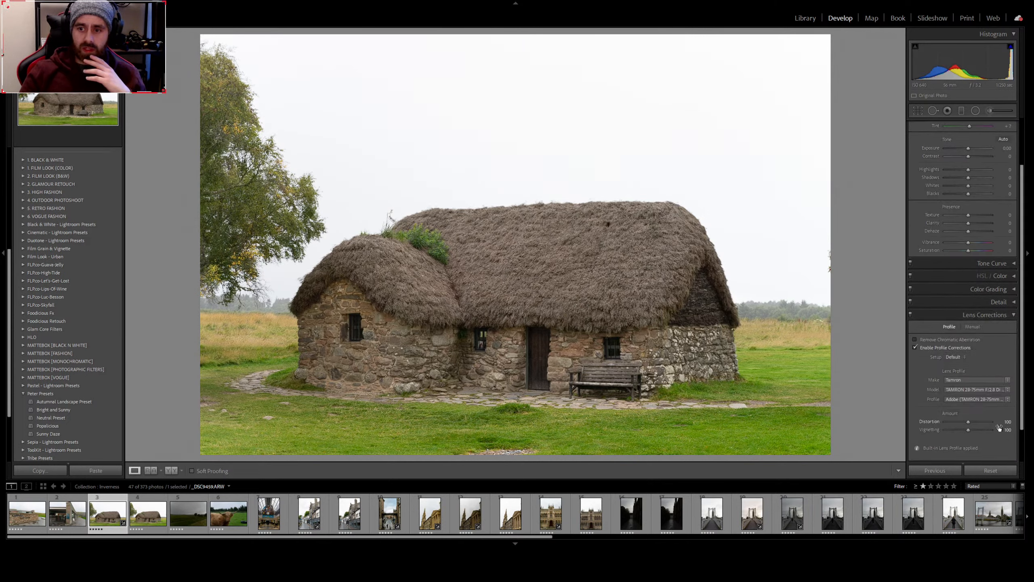
pyautogui.click(989, 315)
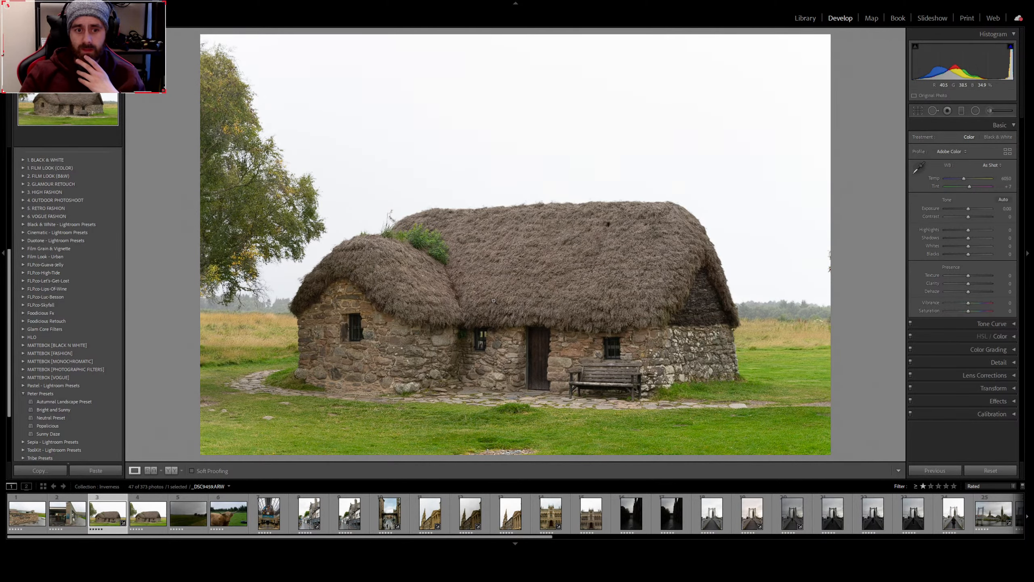
# Inspect the cottage's stone walls and windows up close and apply automatic tone adjustments to the photo
pyautogui.click(407, 350)
pyautogui.moveTo(359, 338); pyautogui.dragTo(342, 244)
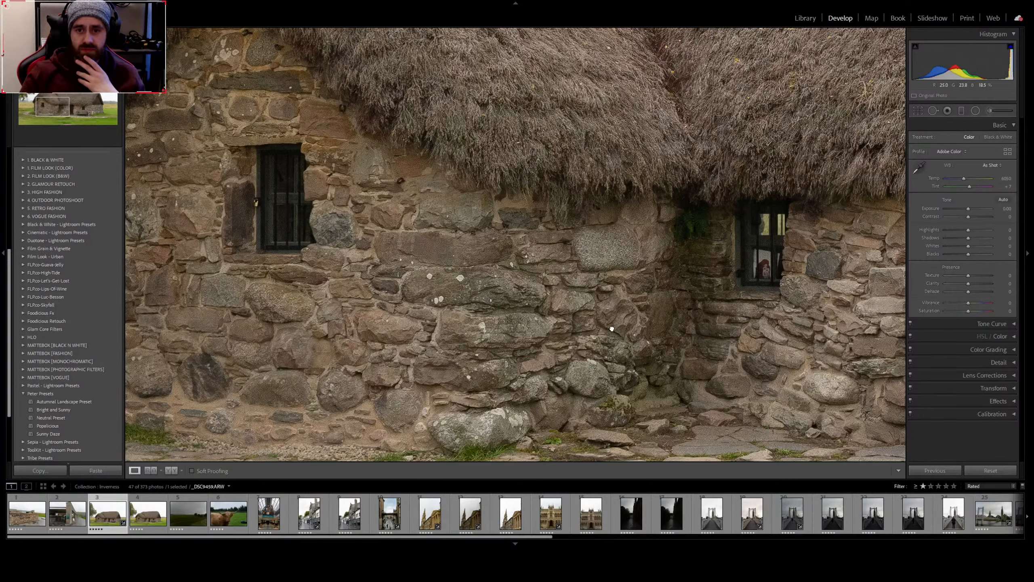
pyautogui.moveTo(614, 330); pyautogui.dragTo(446, 247)
pyautogui.click(789, 209)
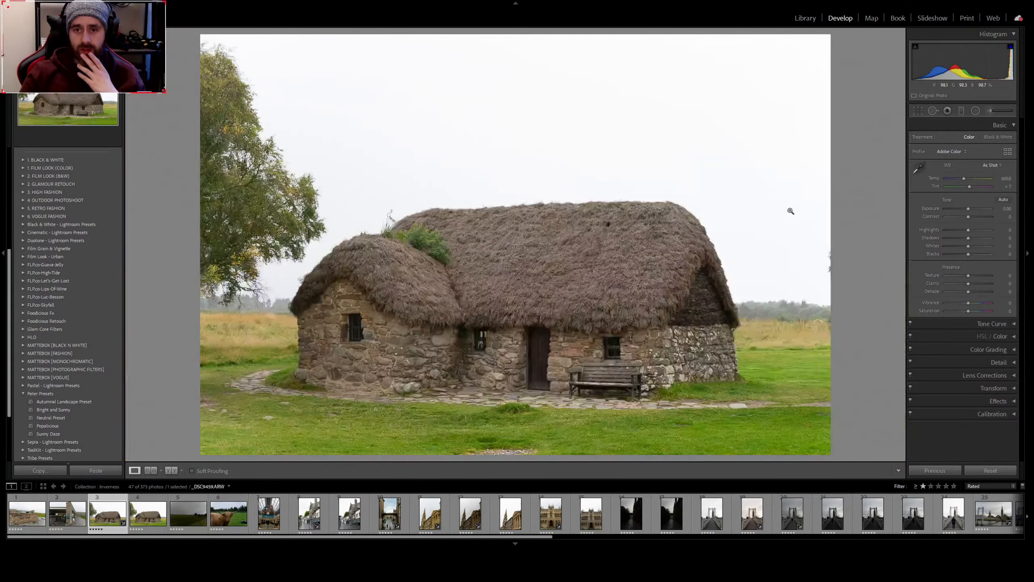
pyautogui.click(1004, 200)
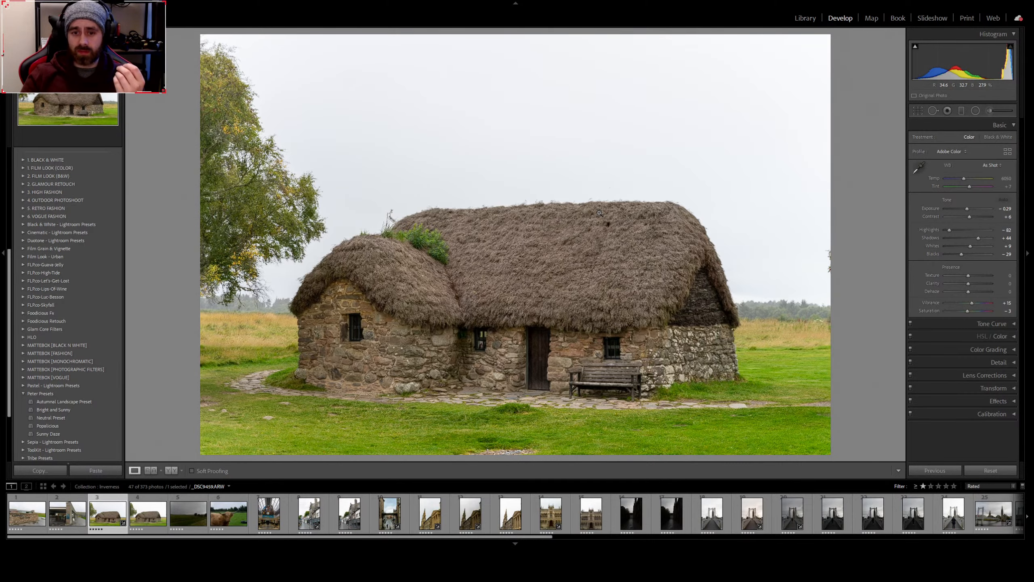
# Compare the cottage photo before and after the tone adjustments, close up on the thatched roof and as a whole
pyautogui.click(668, 211)
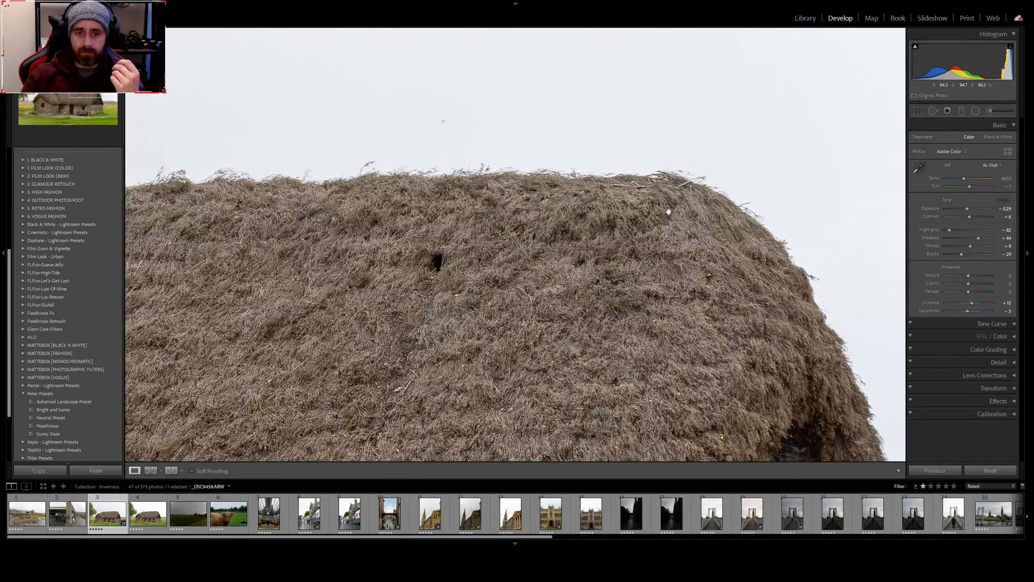
pyautogui.press('y')
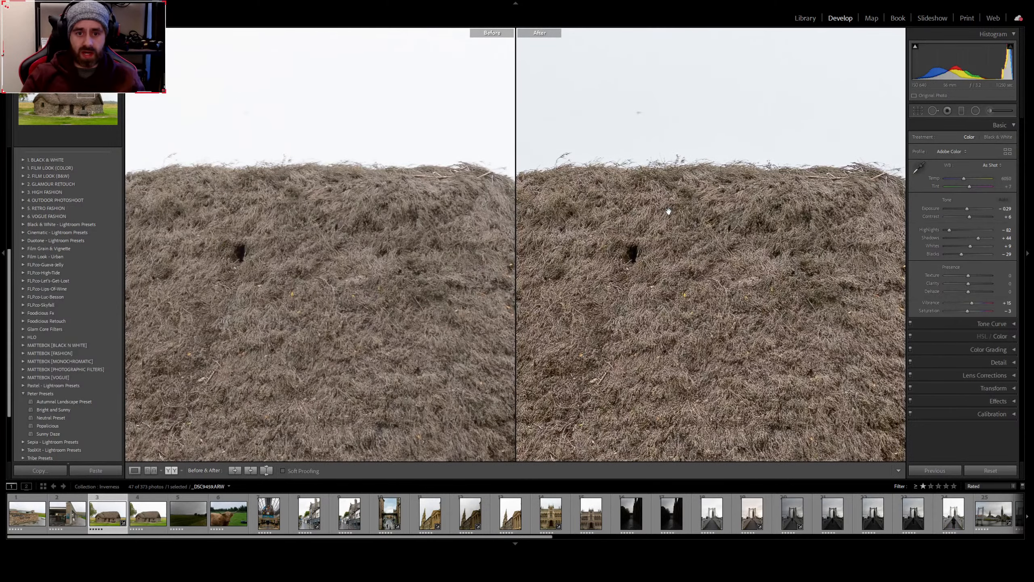
pyautogui.click(669, 211)
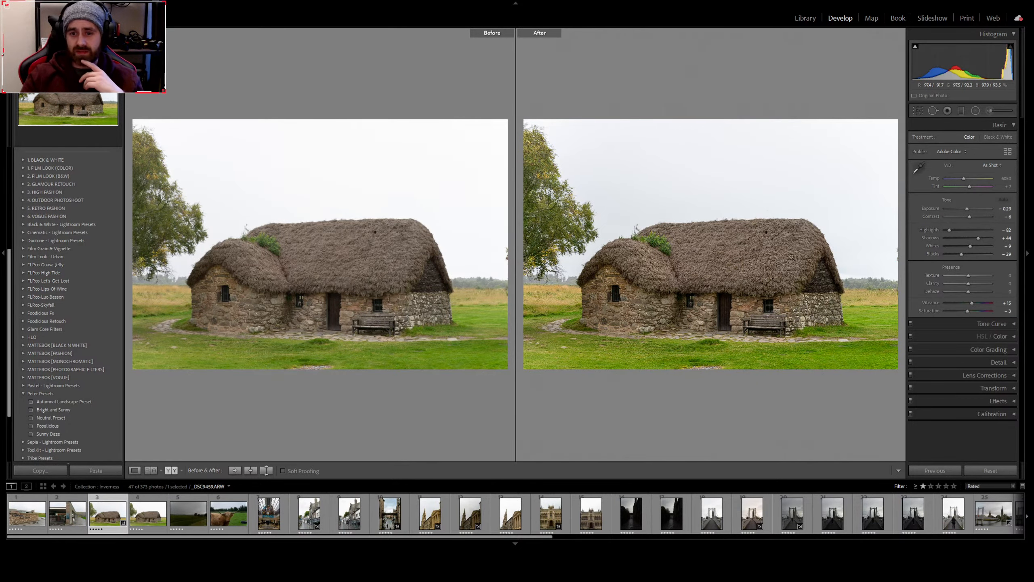
pyautogui.moveTo(775, 218); pyautogui.dragTo(692, 320)
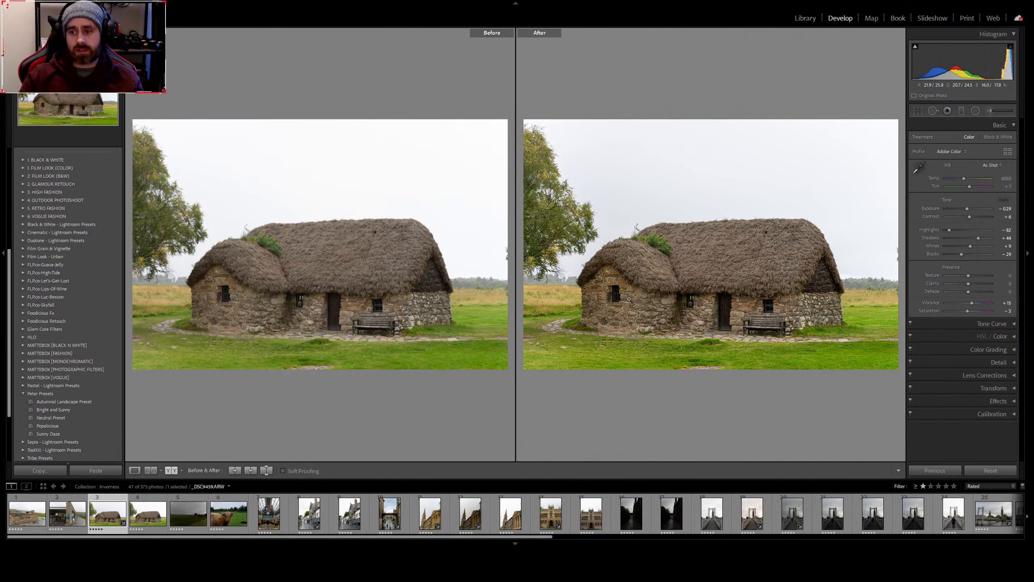
pyautogui.press('y')
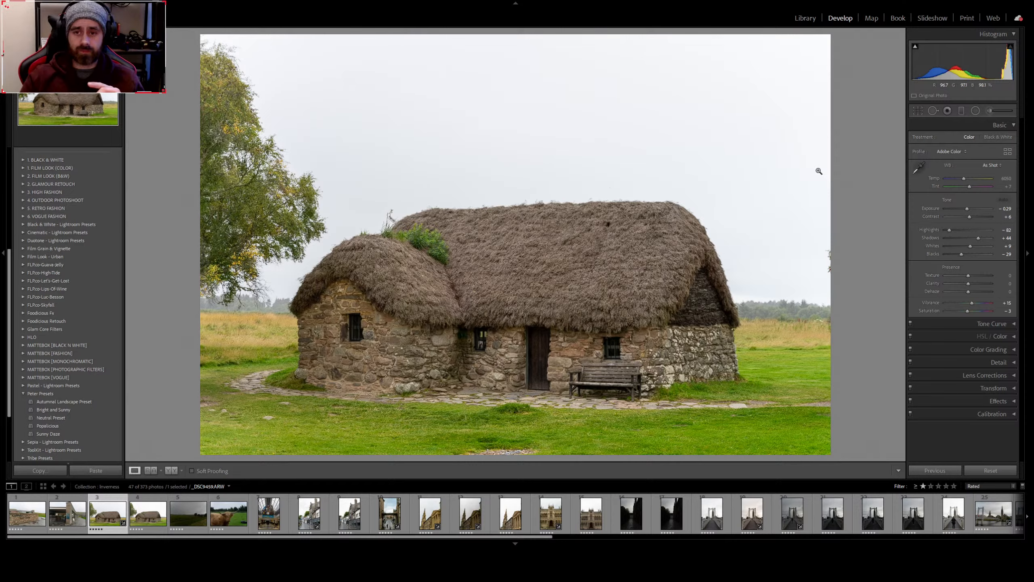
# Heal the stray branch at the photo's right edge with a size 76 spot, sampling from the clean sky beside it
pyautogui.click(933, 110)
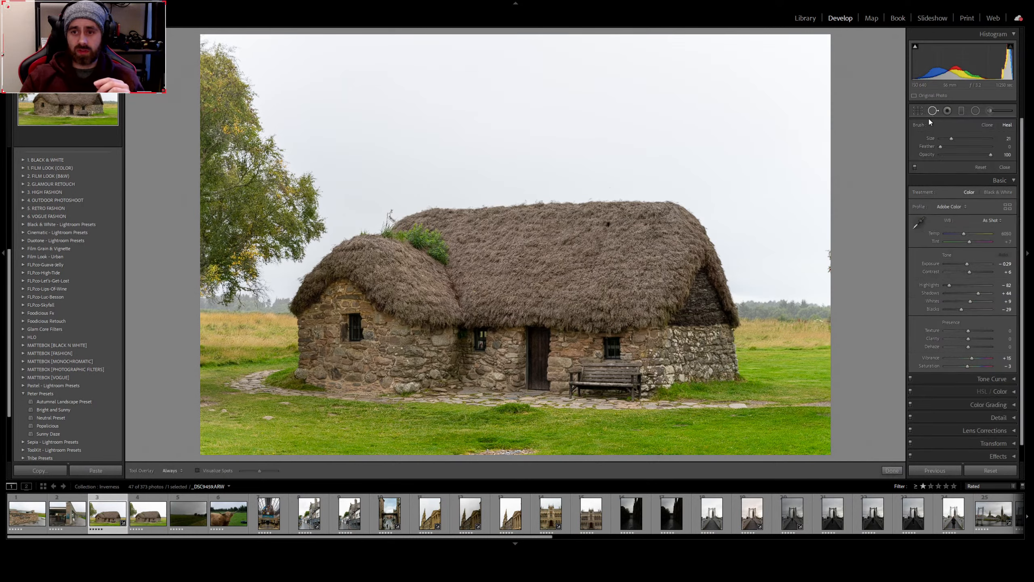
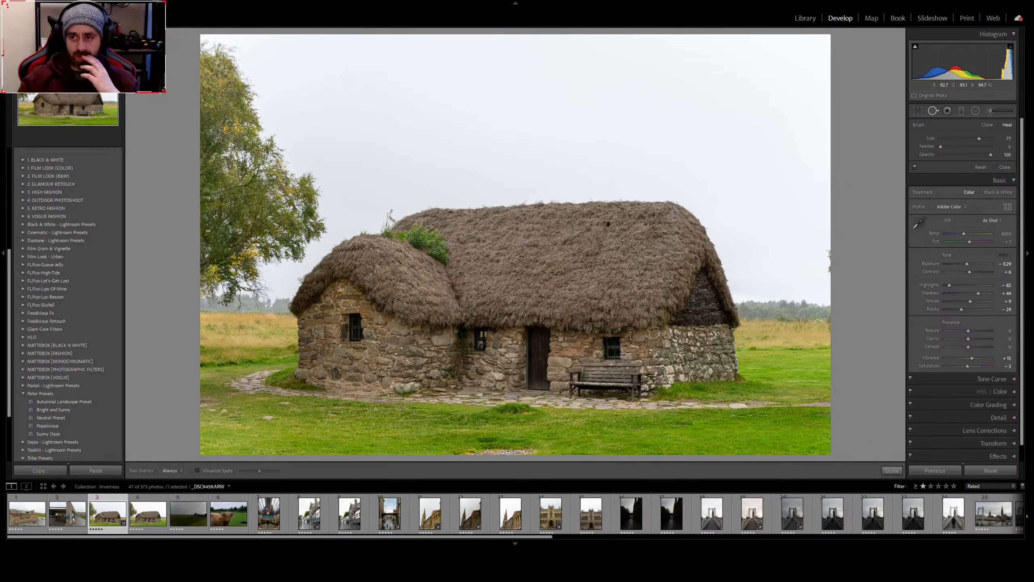
pyautogui.scroll(-1, 822, 261)
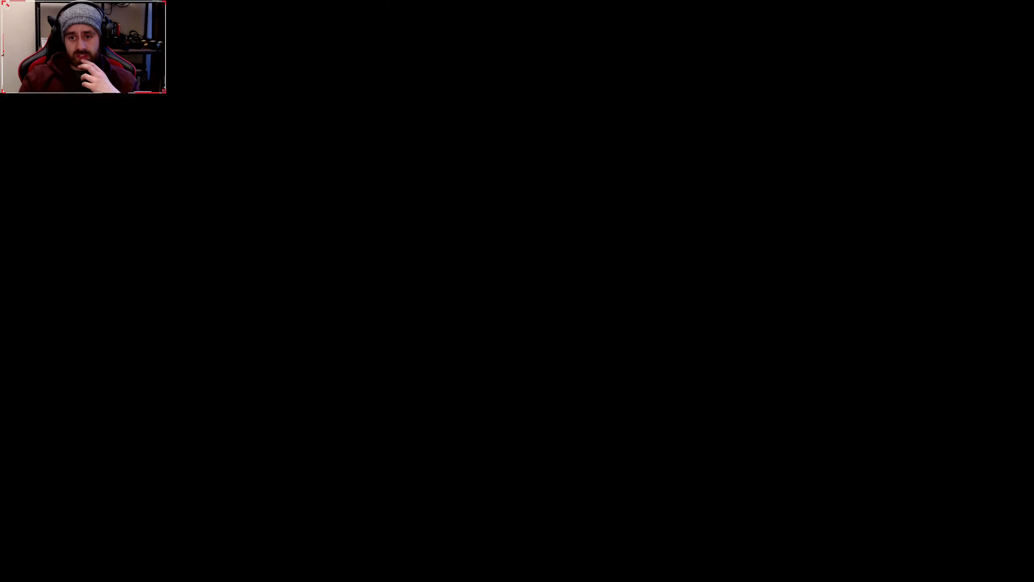
pyautogui.click(827, 261)
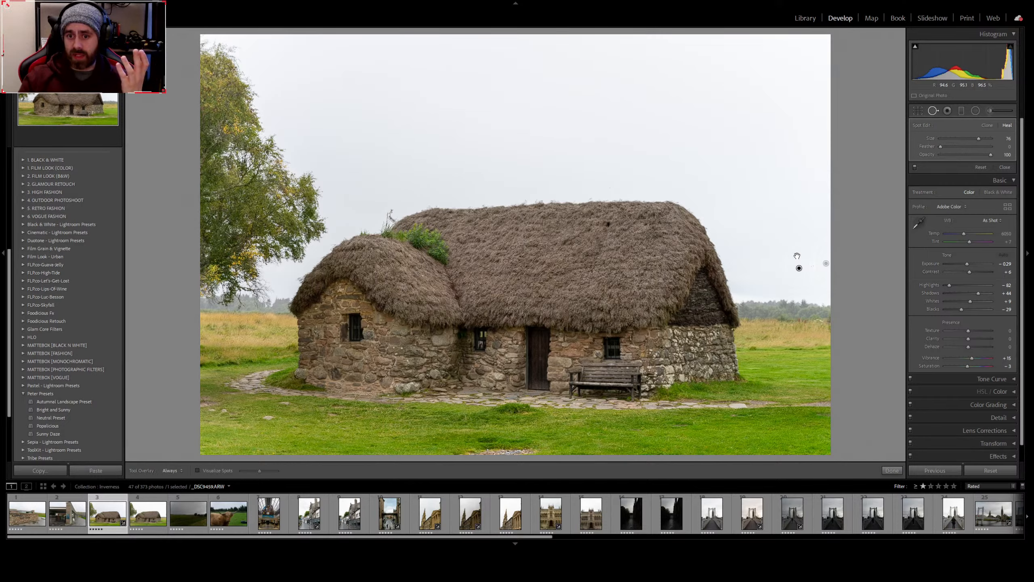
pyautogui.moveTo(797, 255)
pyautogui.mouseDown()
pyautogui.moveTo(778, 194)
pyautogui.moveTo(771, 222)
pyautogui.moveTo(769, 210)
pyautogui.moveTo(783, 251)
pyautogui.mouseUp()
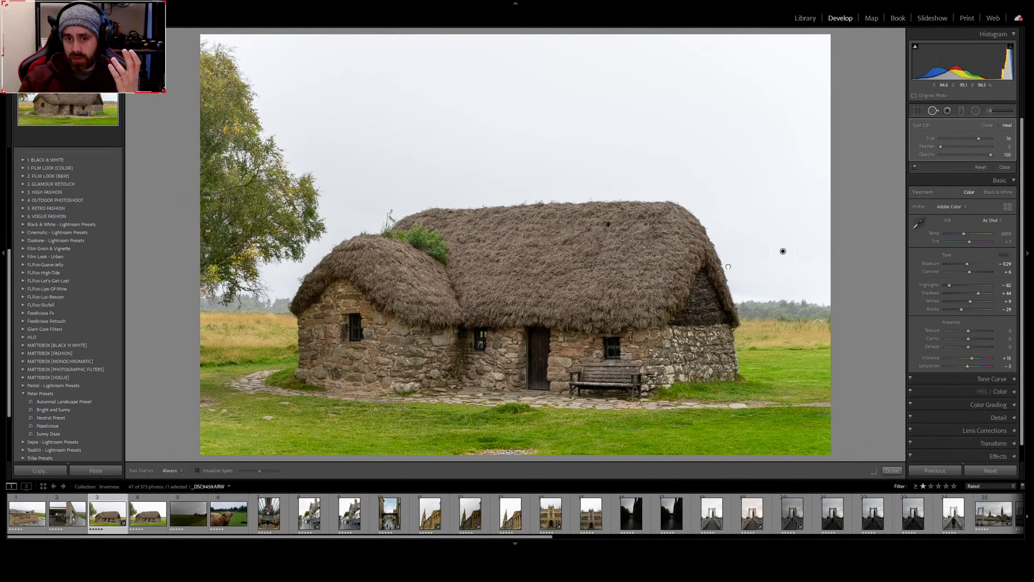
pyautogui.moveTo(727, 268)
pyautogui.mouseDown()
pyautogui.moveTo(720, 291)
pyautogui.moveTo(698, 228)
pyautogui.moveTo(791, 247)
pyautogui.mouseUp()
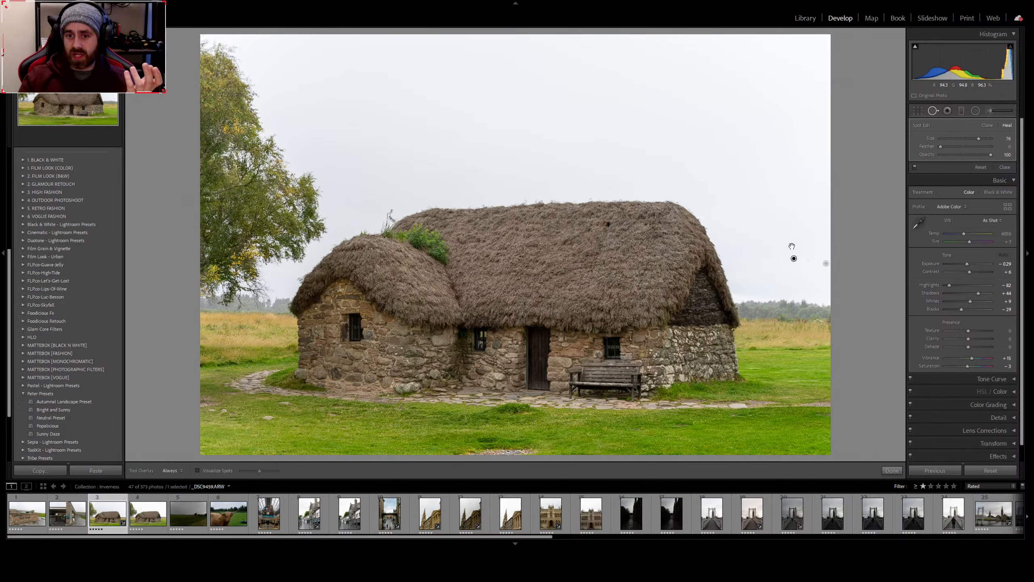
pyautogui.click(892, 471)
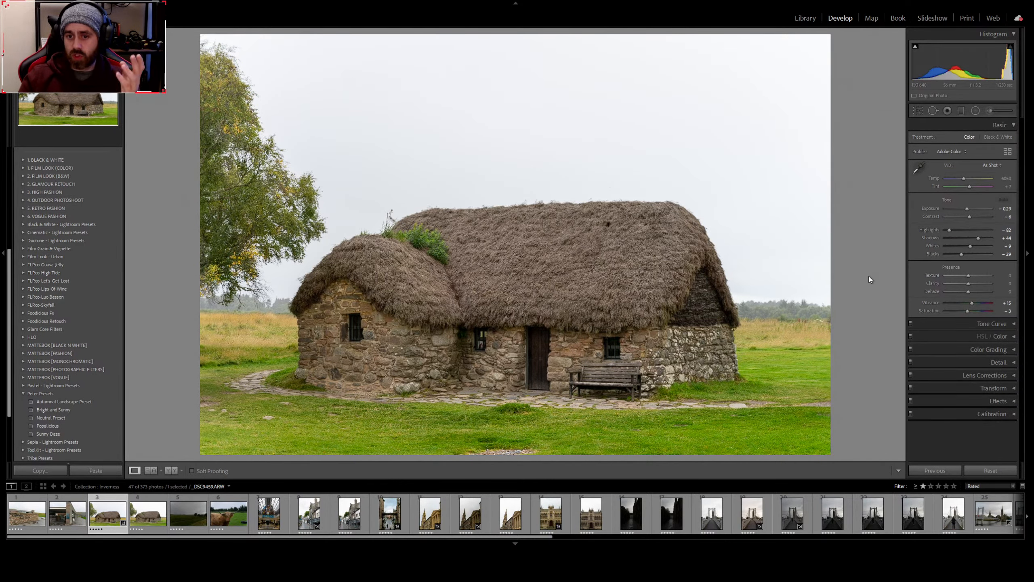
# Compare the healed sky area at the photo's right edge before and after, both close up and in the full image
pyautogui.click(815, 263)
pyautogui.moveTo(820, 291); pyautogui.dragTo(649, 237)
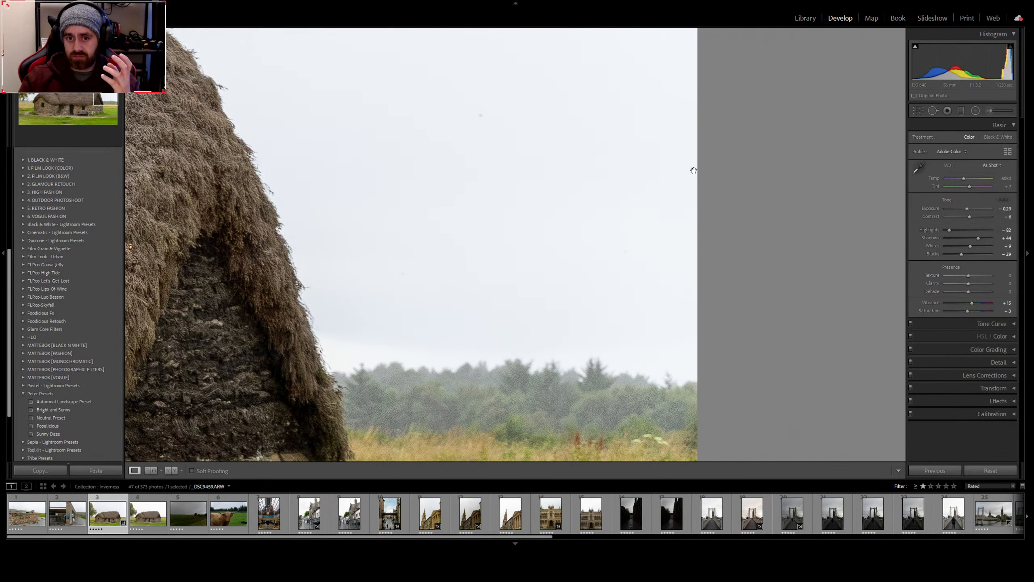
pyautogui.press('y')
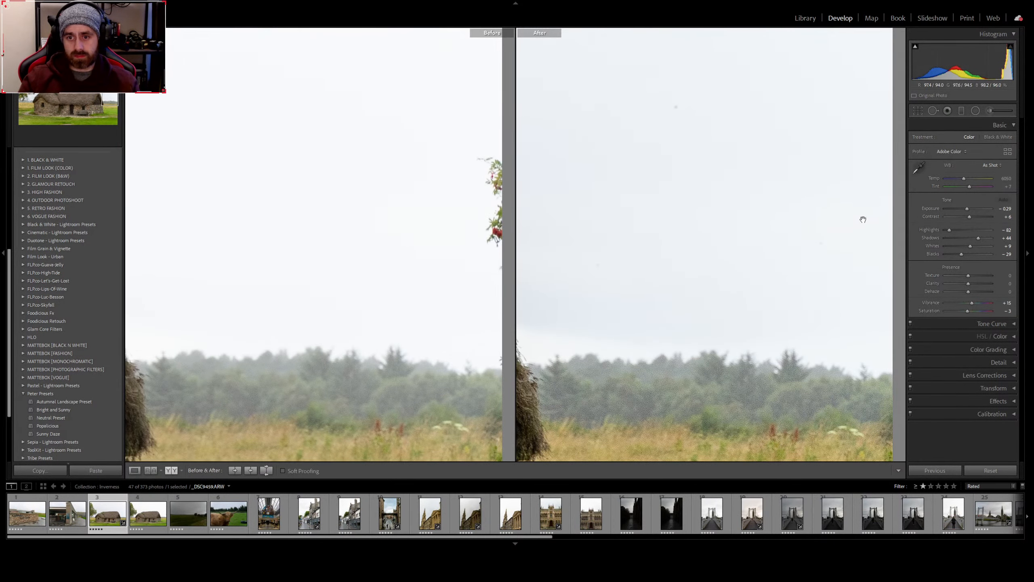
pyautogui.click(676, 222)
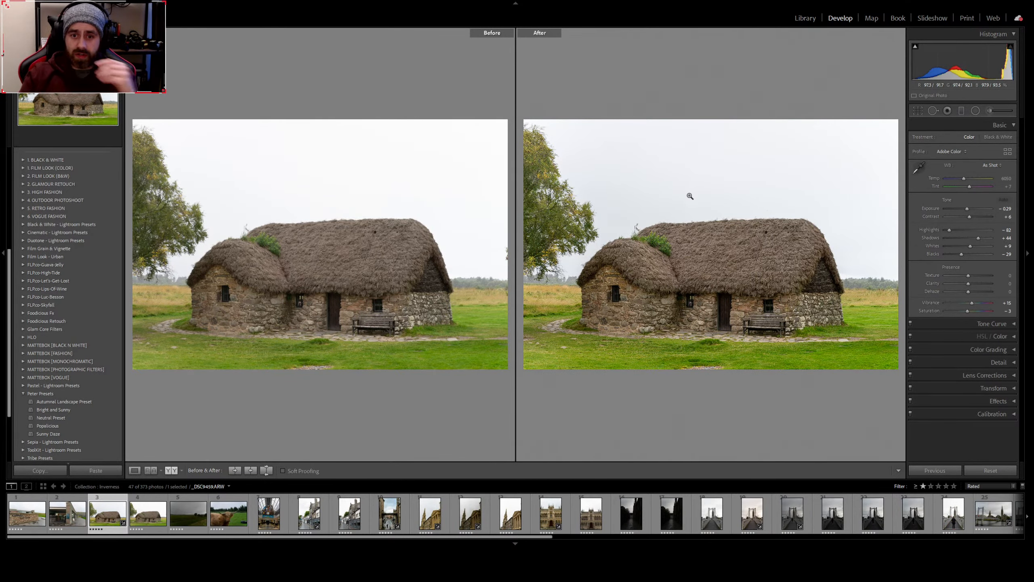
pyautogui.press('y')
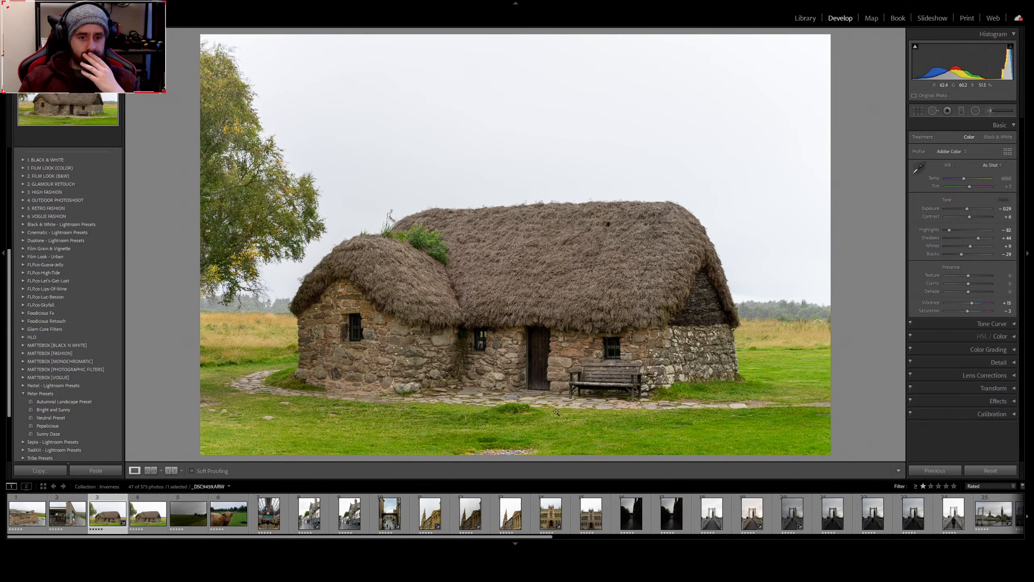
# Heal the gravel patch at the lawn's bottom edge with a size 76 stroke, sampling from the grass just above it
pyautogui.click(556, 413)
pyautogui.moveTo(570, 411); pyautogui.dragTo(586, 281)
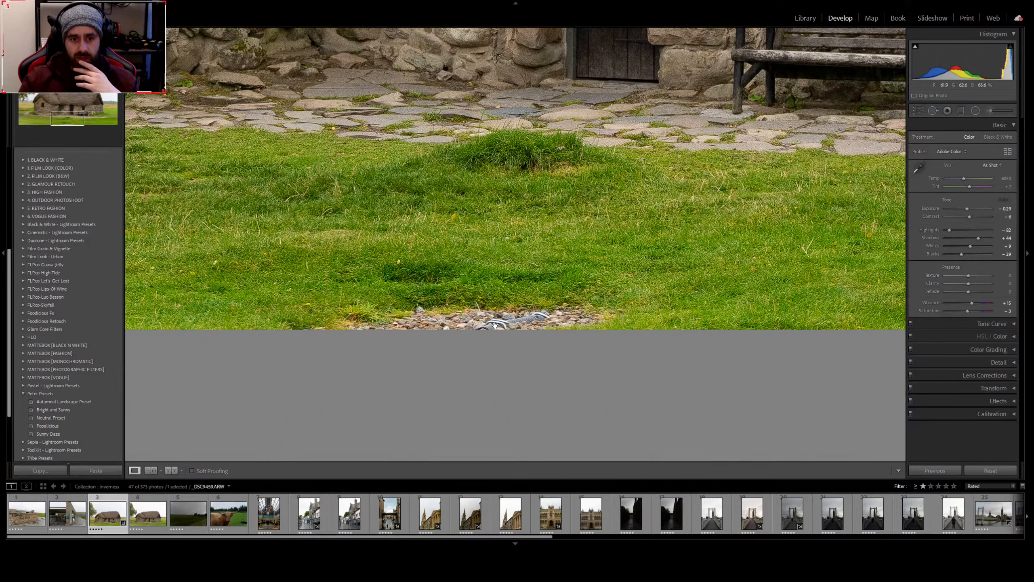
pyautogui.click(535, 285)
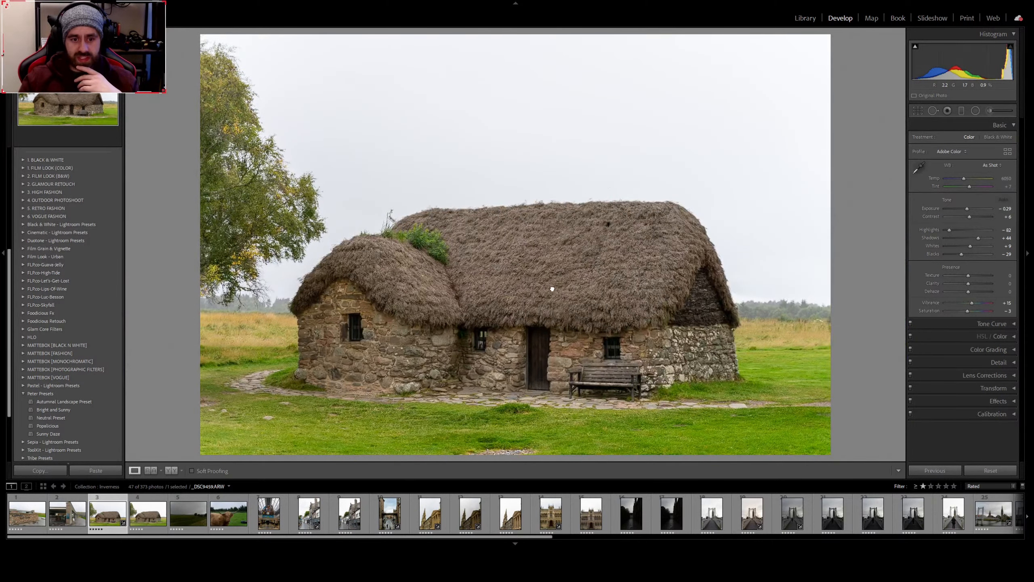
pyautogui.click(552, 289)
pyautogui.click(552, 288)
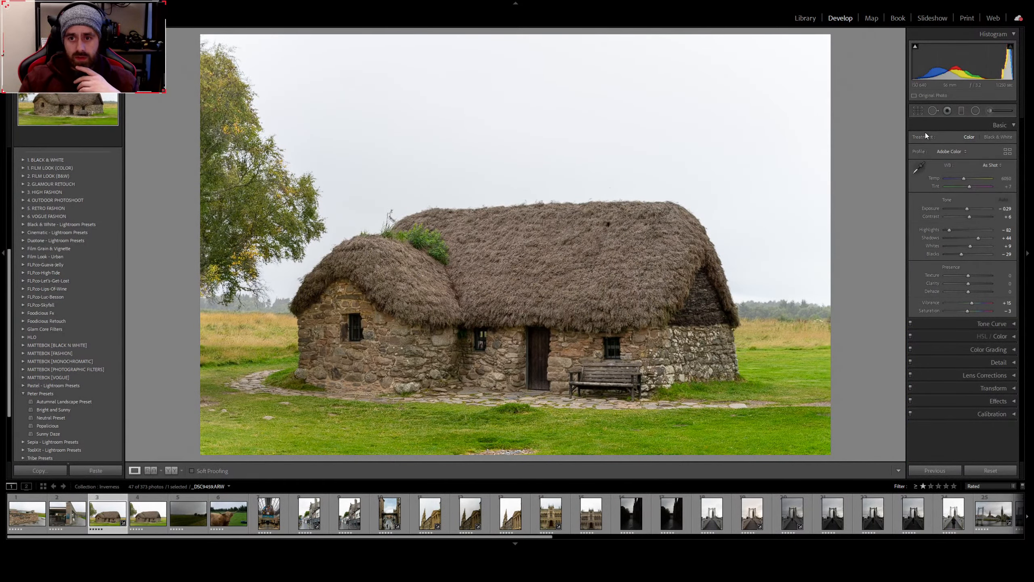
pyautogui.click(932, 110)
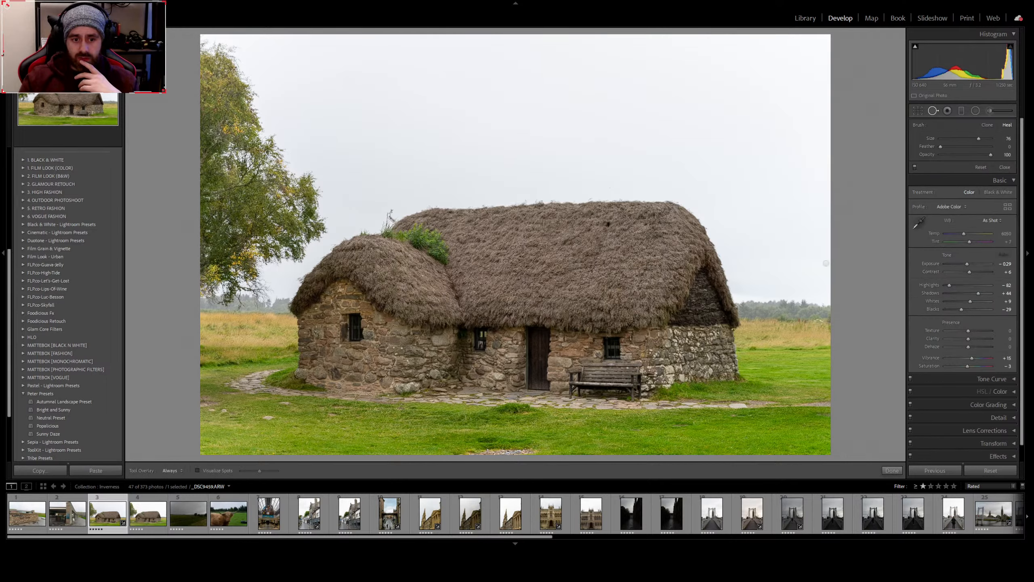
pyautogui.moveTo(475, 453); pyautogui.dragTo(534, 454)
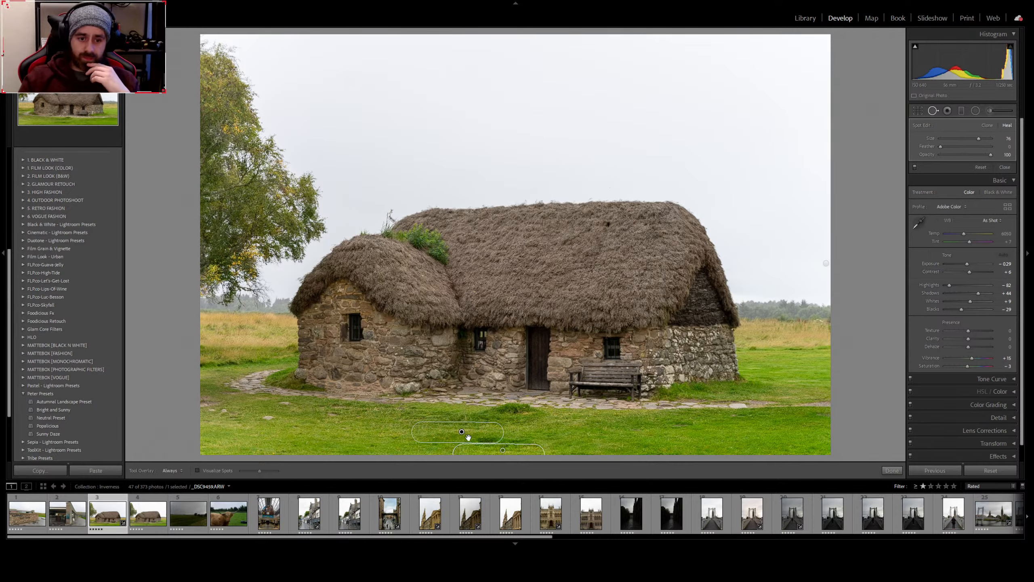
pyautogui.click(891, 470)
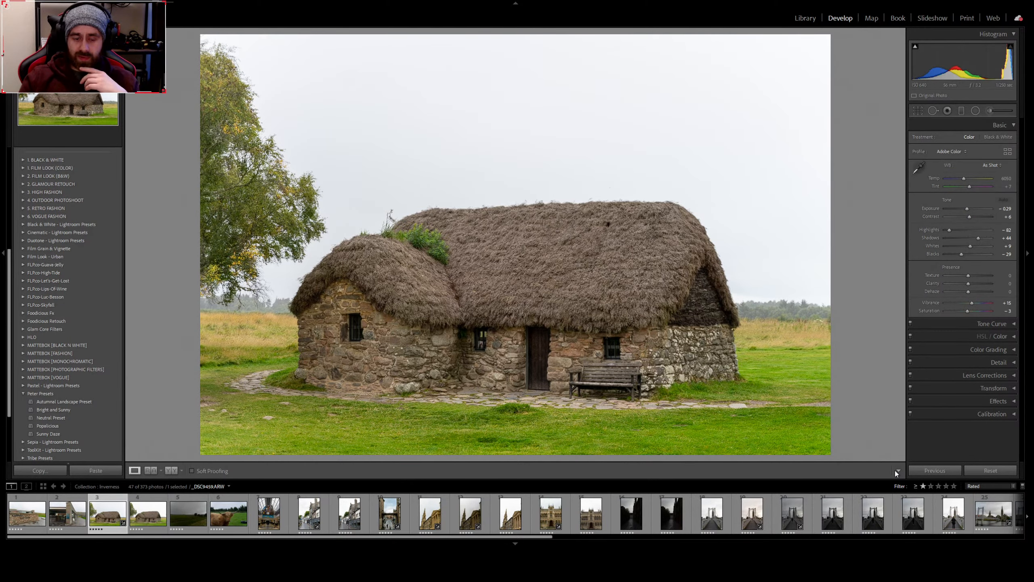
# Compare the cottage photo before and after side by side, both as a whole and close up on the healed lawn edge
pyautogui.press('y')
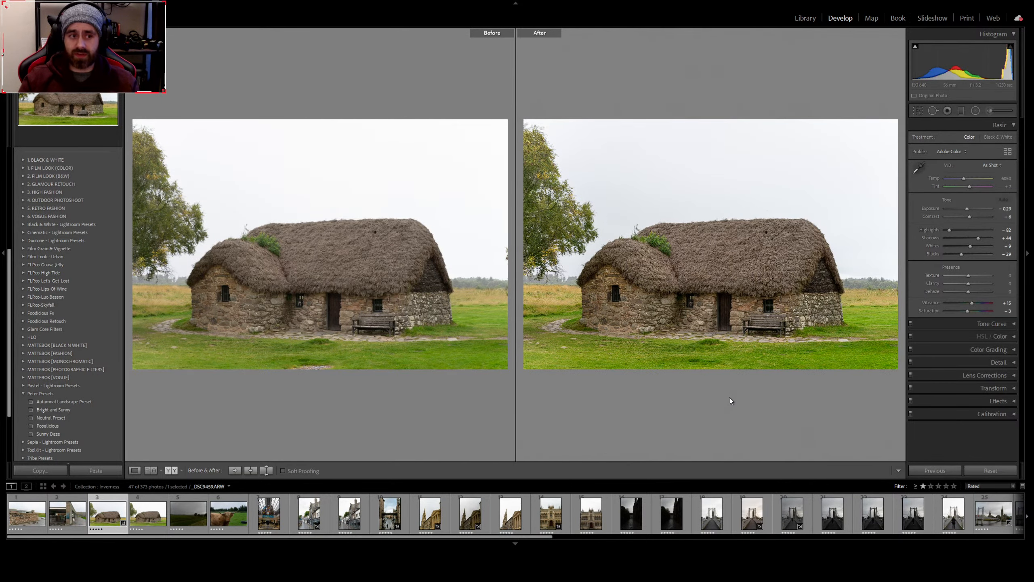
pyautogui.press('y')
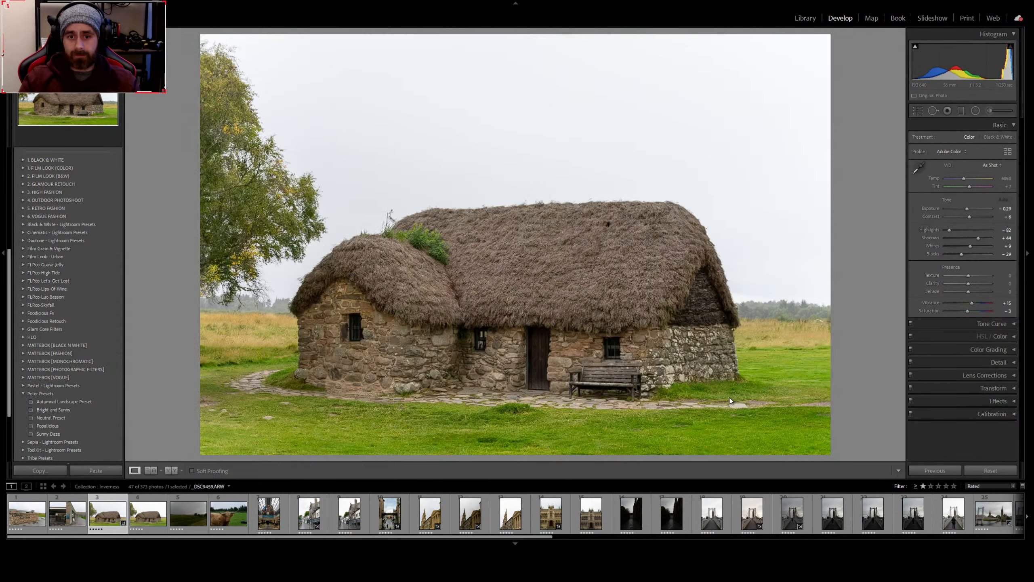
pyautogui.press('y')
pyautogui.click(729, 399)
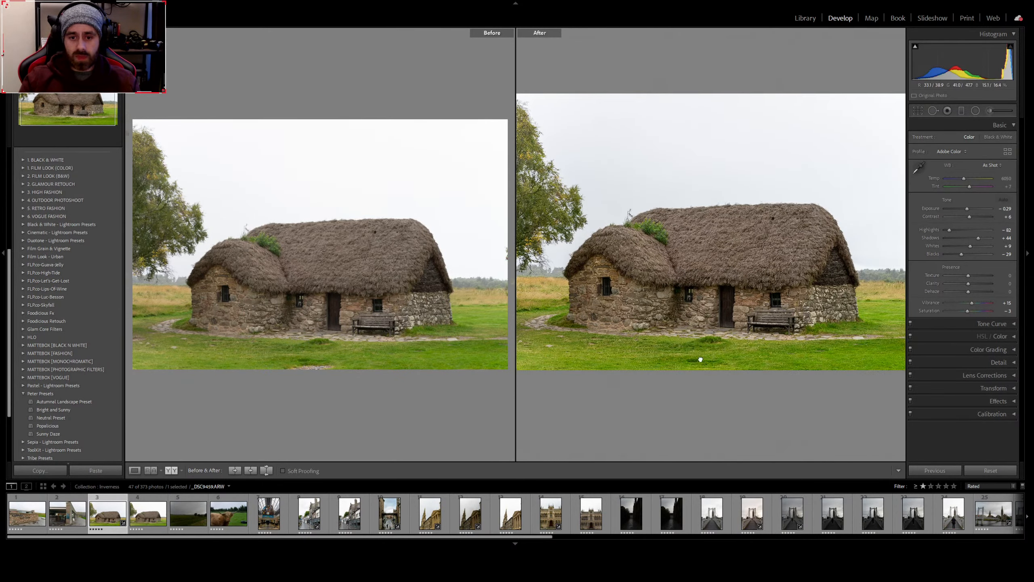
pyautogui.moveTo(682, 396); pyautogui.dragTo(699, 341)
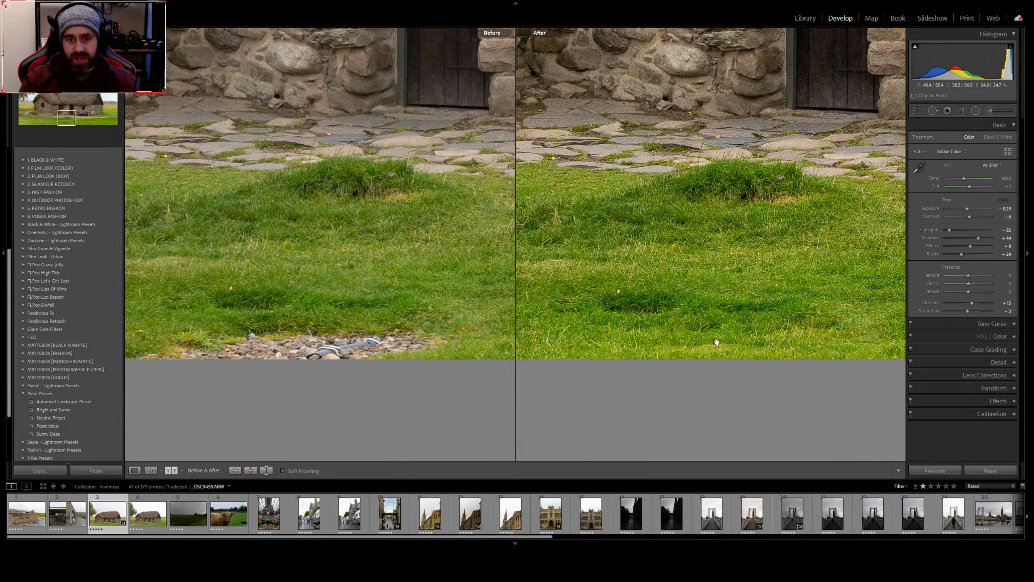
pyautogui.moveTo(730, 346); pyautogui.dragTo(769, 354)
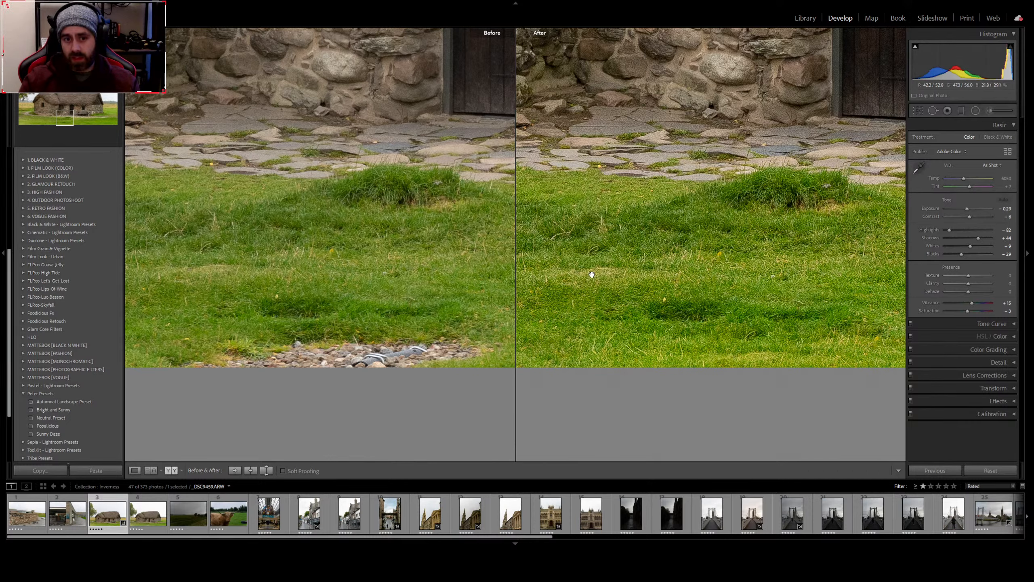
pyautogui.click(778, 328)
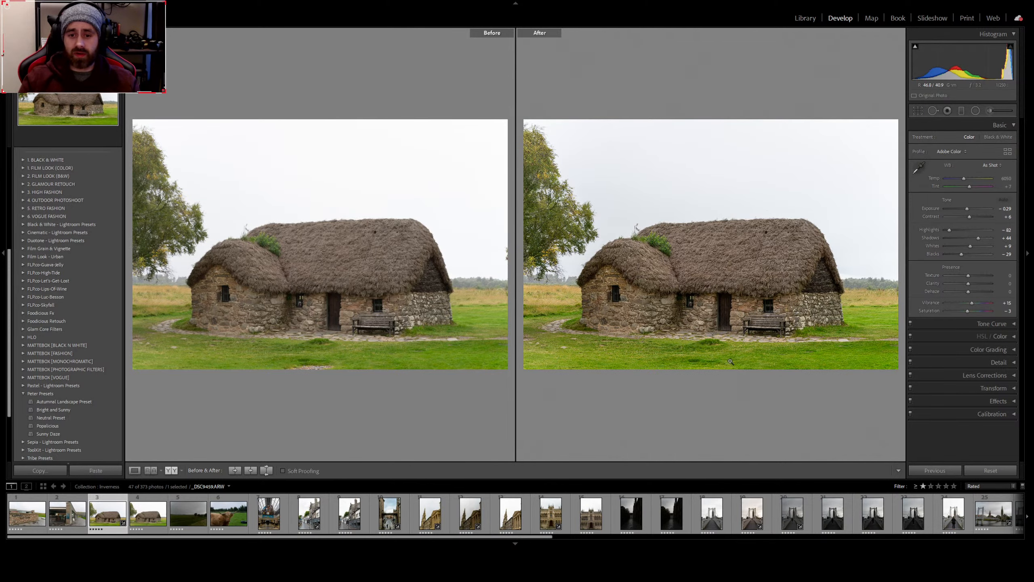
pyautogui.press('y')
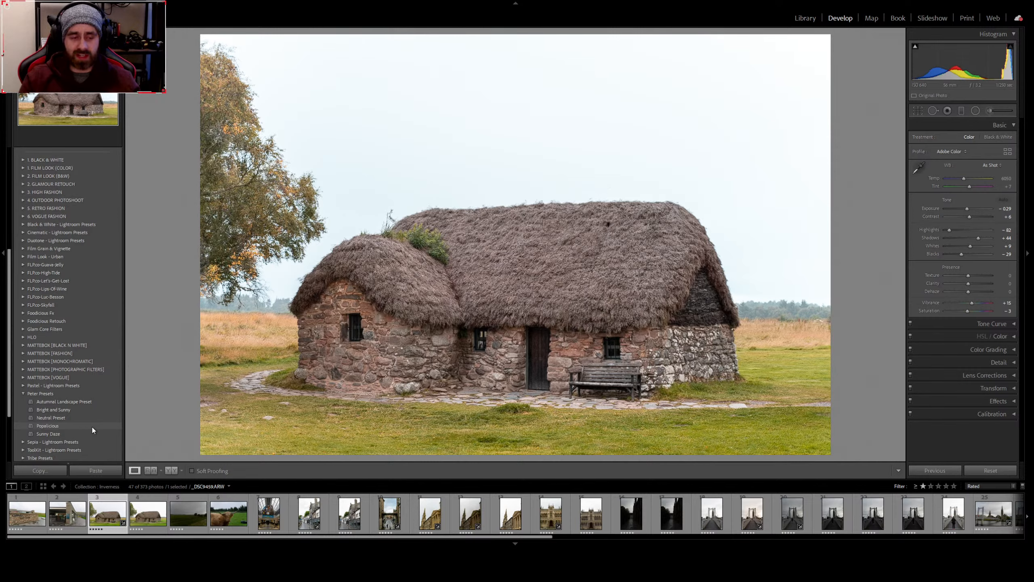
pyautogui.click(115, 426)
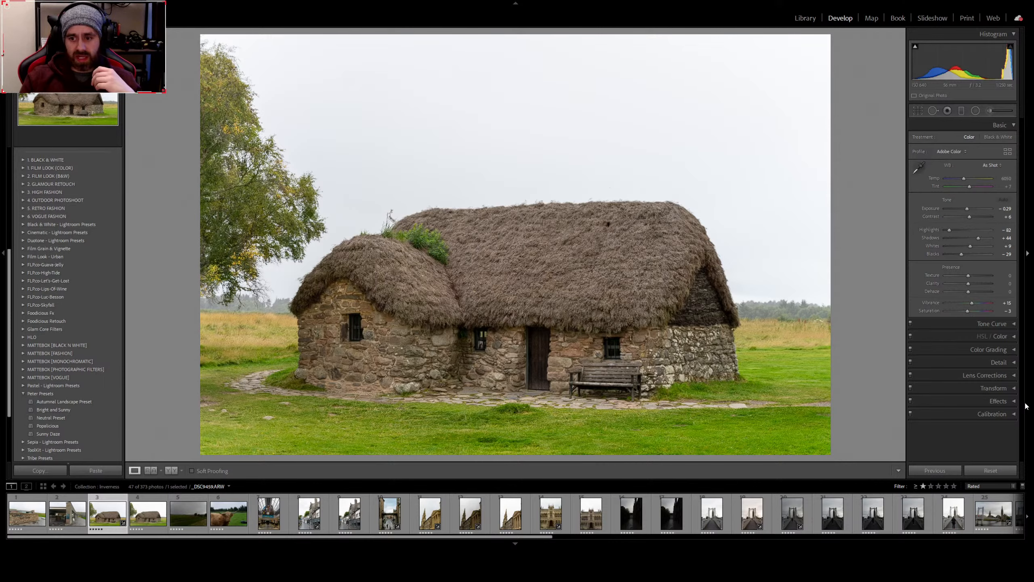
# Calibrate the primaries: Red hue -26 and saturation +56, Green hue -46 and saturation -19, Blue hue -12 and saturation -23
pyautogui.click(1013, 414)
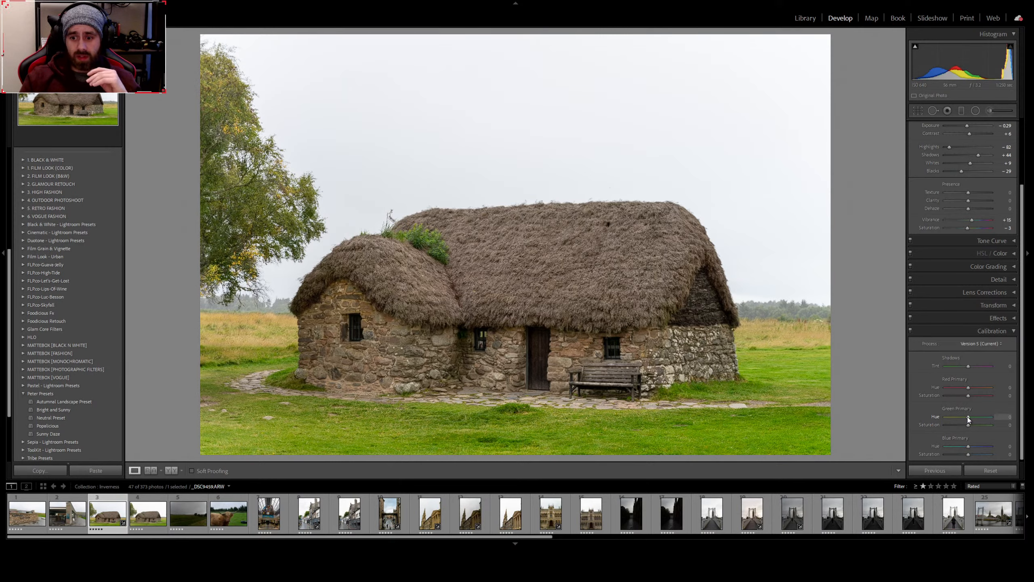
pyautogui.moveTo(968, 419)
pyautogui.mouseDown()
pyautogui.moveTo(927, 414)
pyautogui.moveTo(1007, 424)
pyautogui.moveTo(934, 417)
pyautogui.moveTo(966, 418)
pyautogui.moveTo(955, 418)
pyautogui.moveTo(964, 429)
pyautogui.mouseUp()
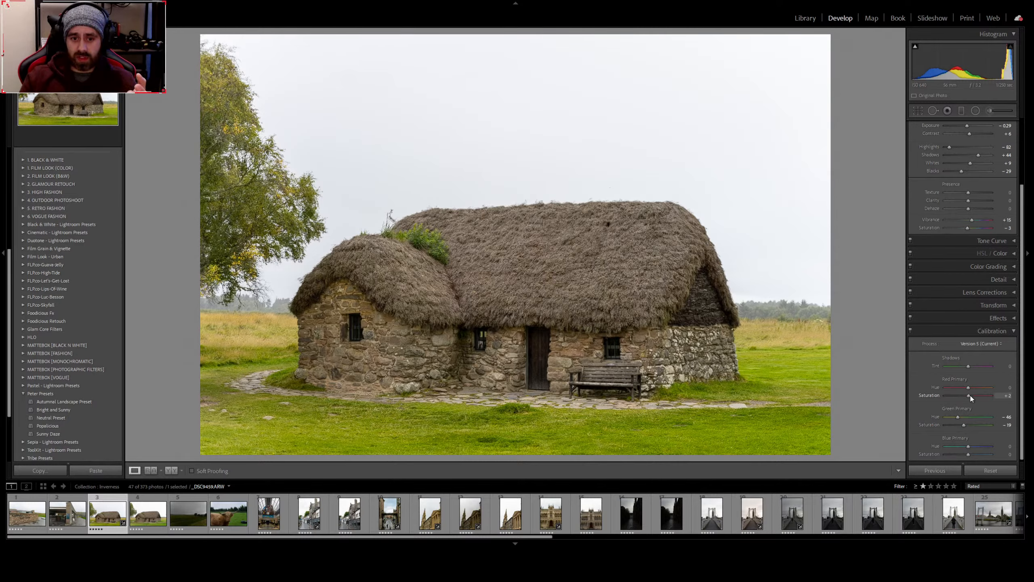
pyautogui.moveTo(970, 396)
pyautogui.mouseDown()
pyautogui.moveTo(979, 396)
pyautogui.moveTo(958, 390)
pyautogui.moveTo(981, 396)
pyautogui.mouseUp()
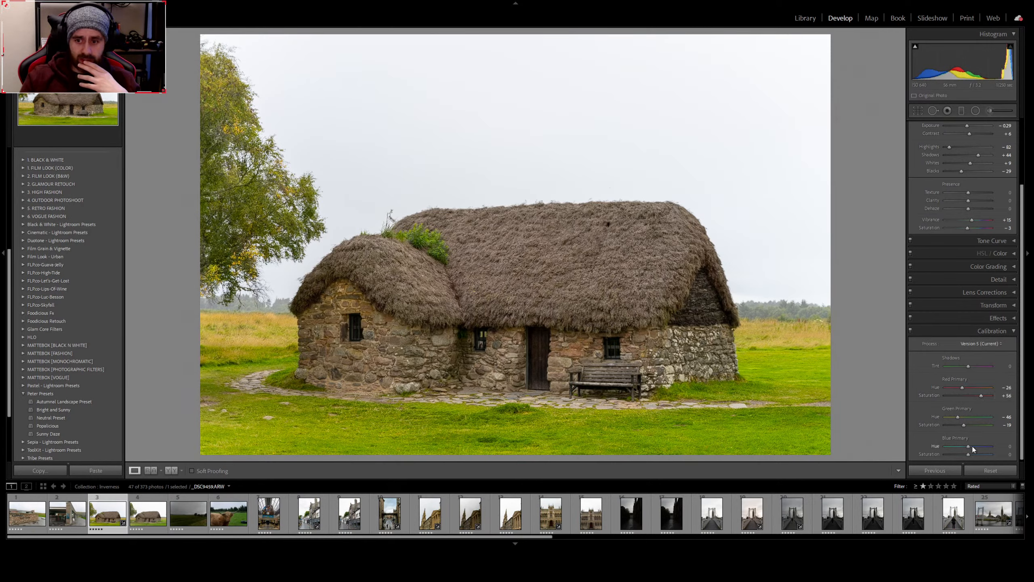
pyautogui.moveTo(969, 447); pyautogui.dragTo(966, 450)
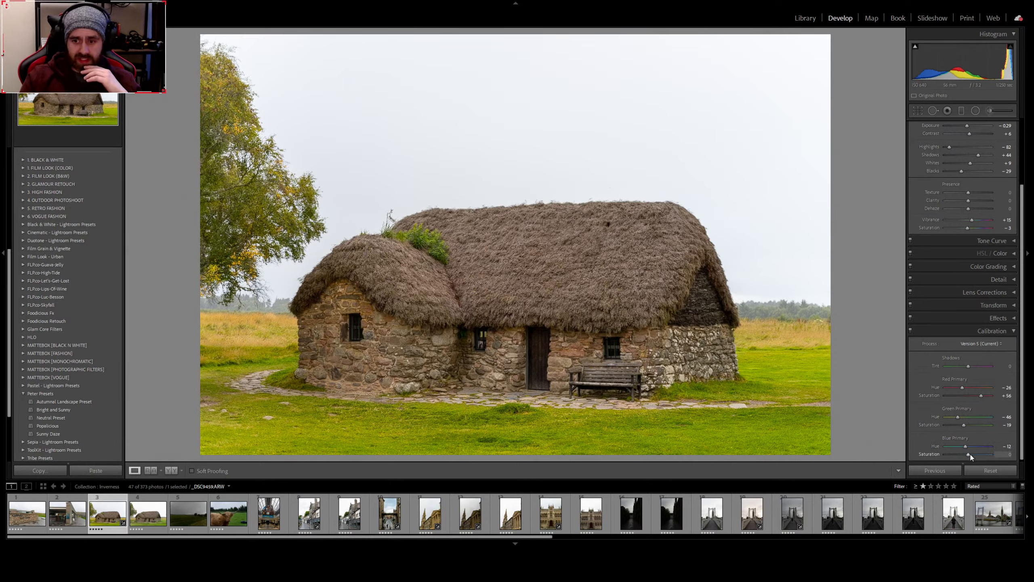
pyautogui.moveTo(969, 455)
pyautogui.mouseDown()
pyautogui.moveTo(993, 456)
pyautogui.moveTo(964, 455)
pyautogui.mouseUp()
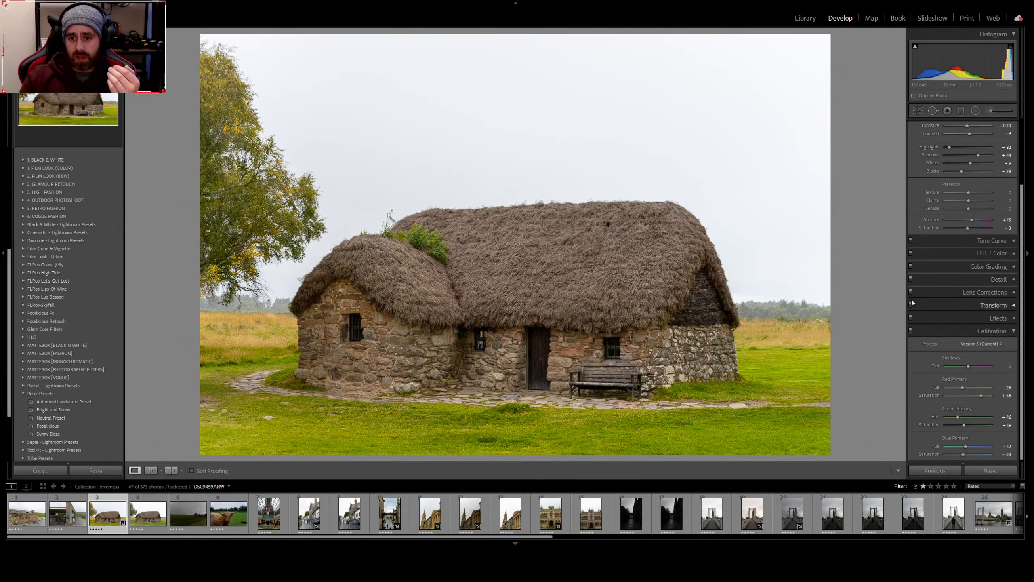
# Compare the cottage photo with and without the calibration adjustments, leaving them switched on
pyautogui.click(911, 330)
pyautogui.click(911, 330)
pyautogui.click(911, 330)
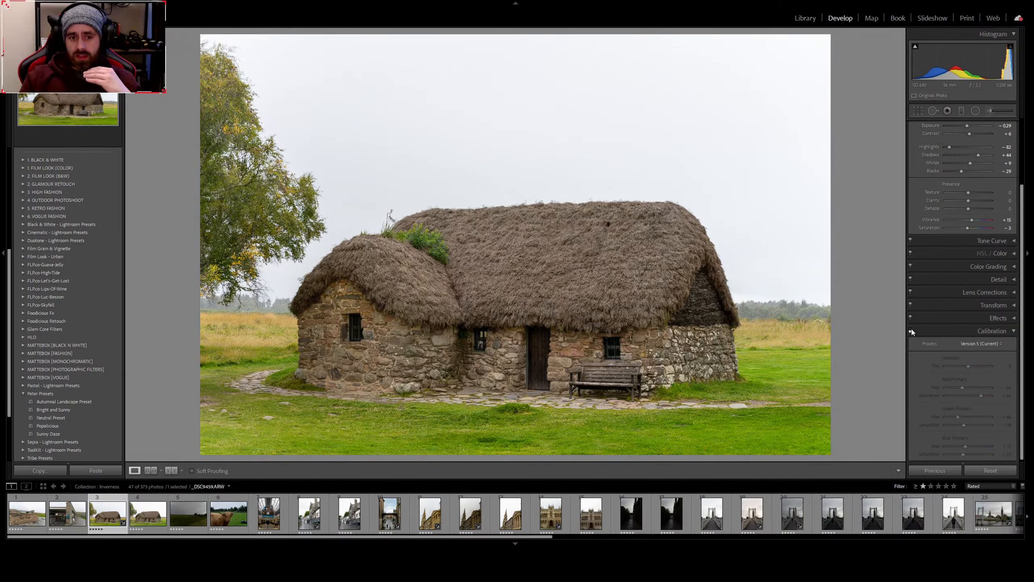
pyautogui.click(912, 330)
pyautogui.click(911, 330)
pyautogui.click(911, 330)
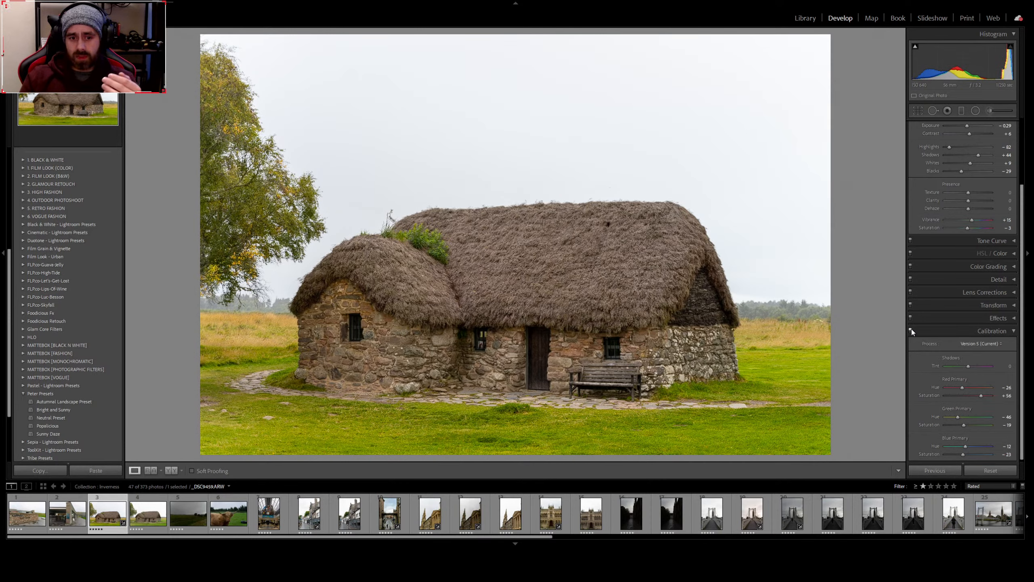
pyautogui.click(911, 330)
pyautogui.click(911, 331)
pyautogui.click(911, 330)
pyautogui.click(911, 330)
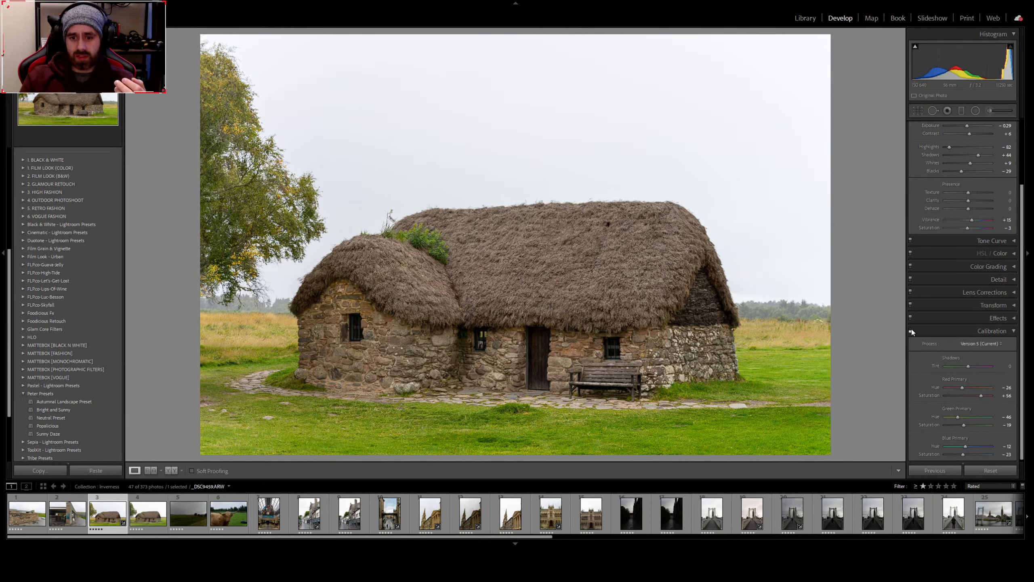
pyautogui.click(911, 330)
pyautogui.click(912, 330)
pyautogui.click(911, 330)
pyautogui.click(911, 330)
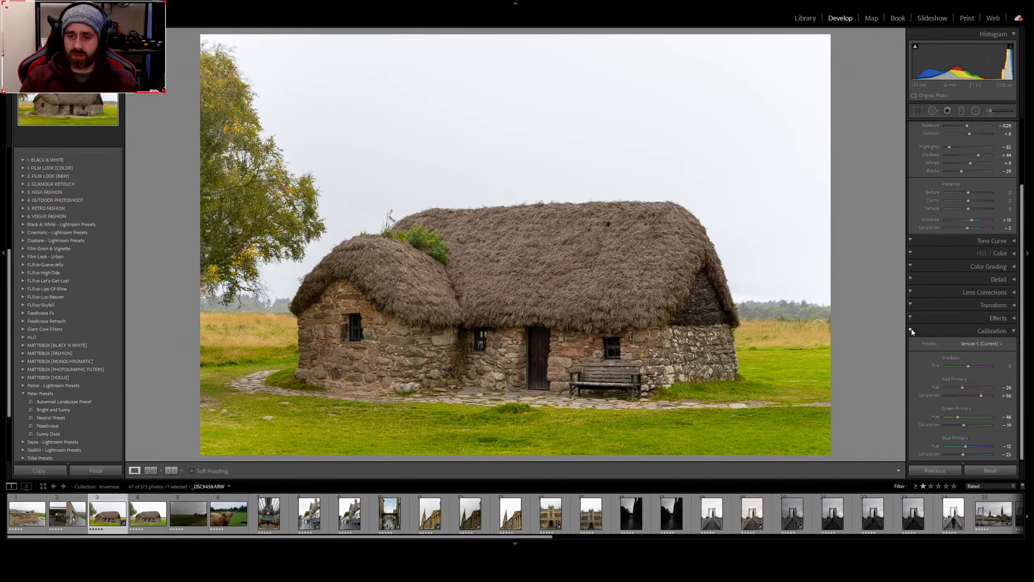
pyautogui.click(911, 330)
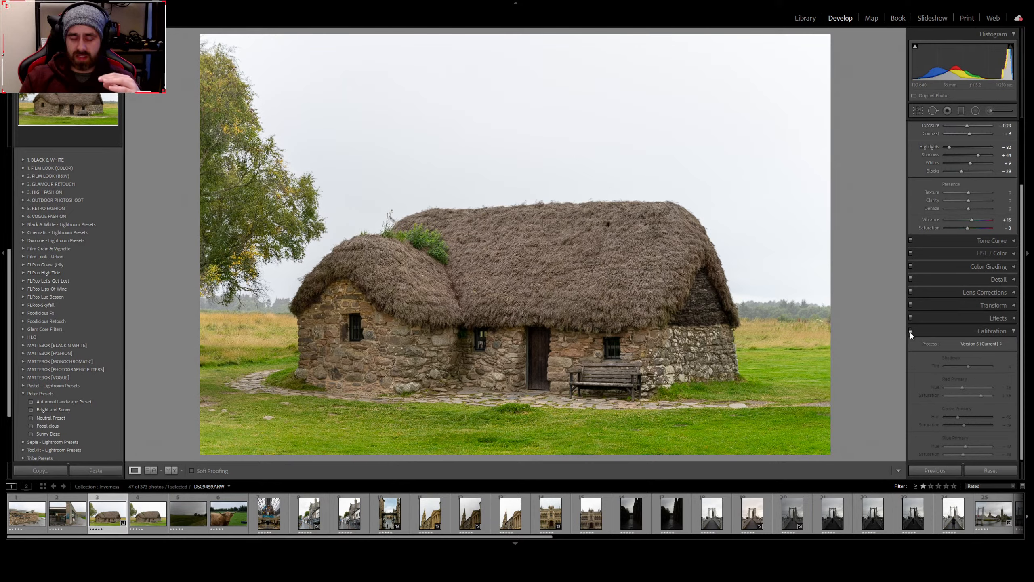
pyautogui.click(910, 333)
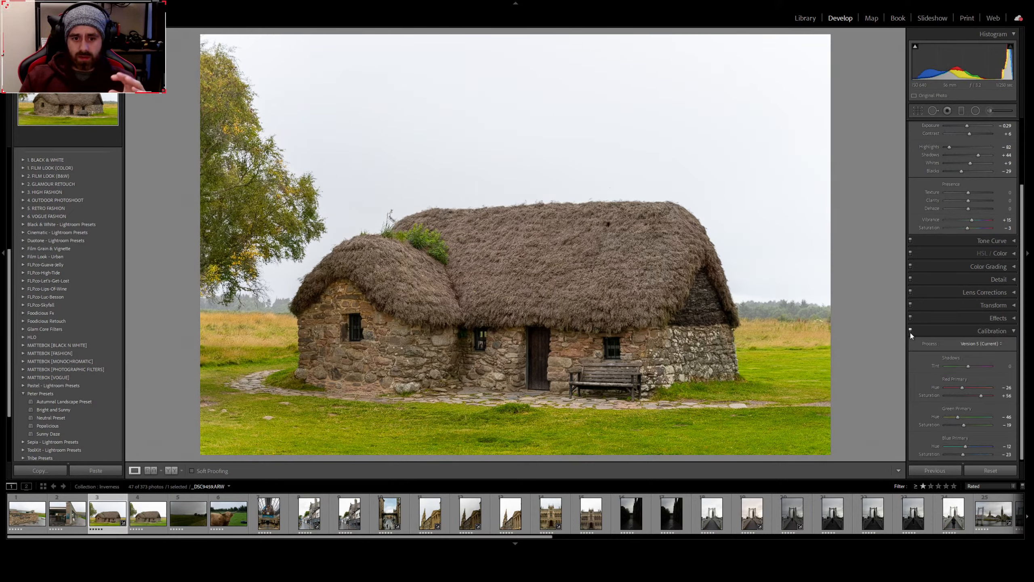
pyautogui.click(910, 332)
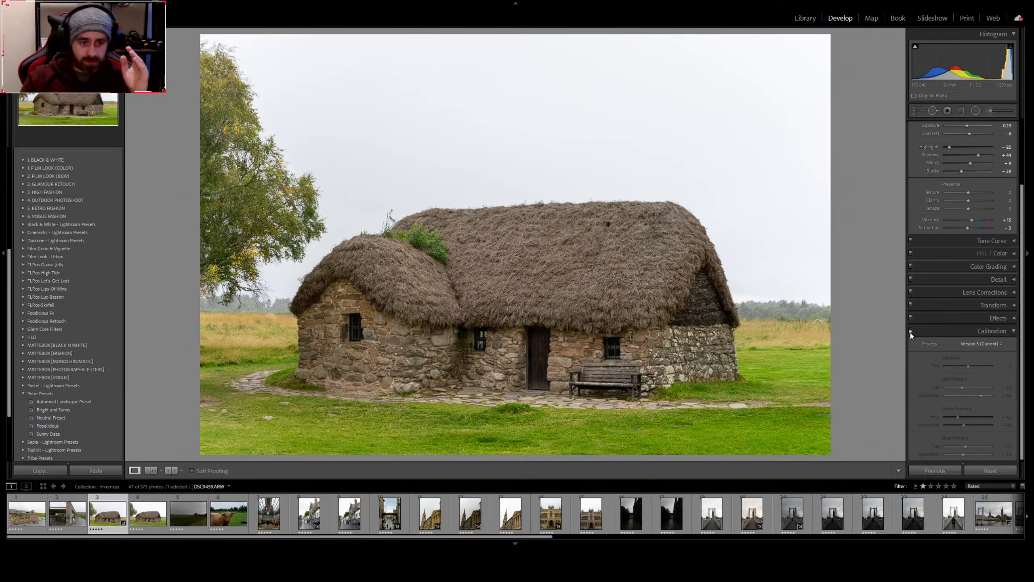
pyautogui.click(910, 333)
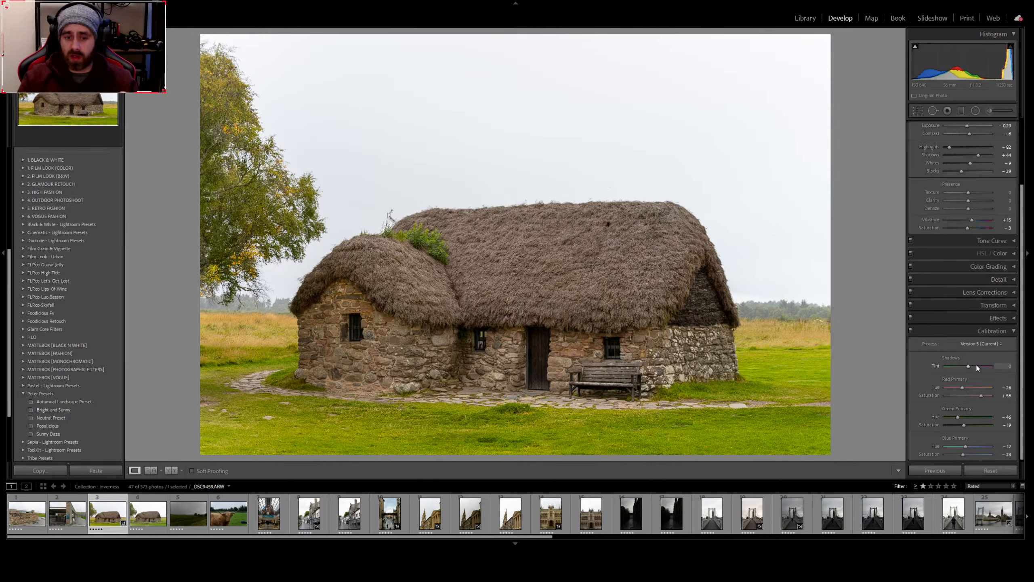
pyautogui.click(1001, 330)
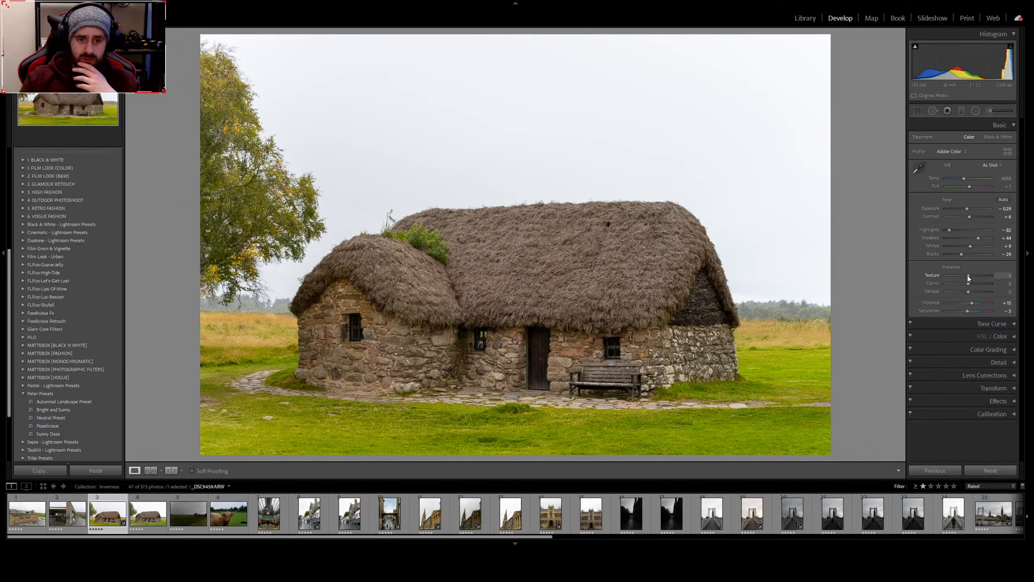
# Try the Texture at +100, inspecting the thatch and stonework up close, and at -100
pyautogui.moveTo(969, 277); pyautogui.dragTo(1005, 277)
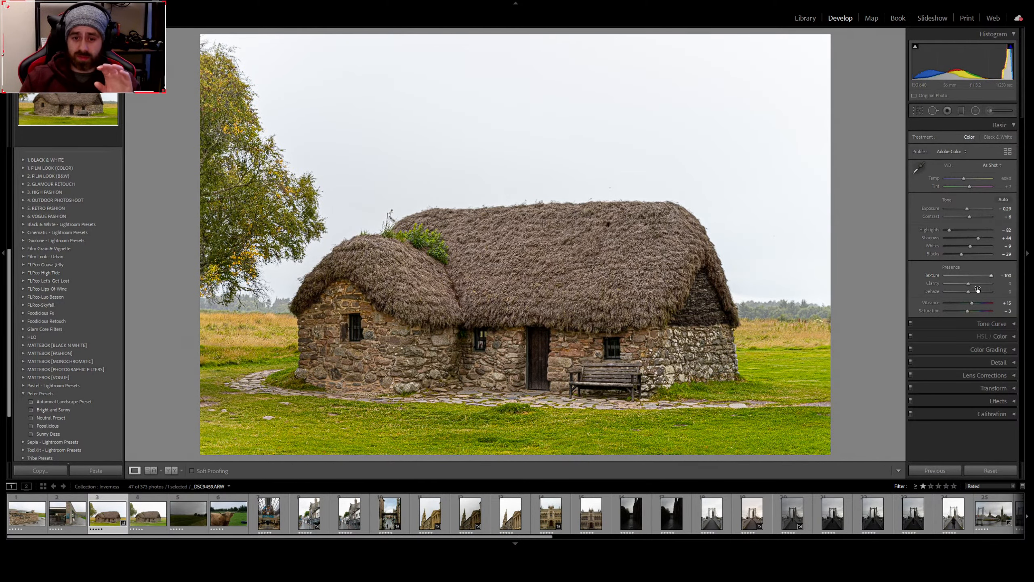
pyautogui.click(609, 313)
pyautogui.moveTo(592, 367); pyautogui.dragTo(643, 203)
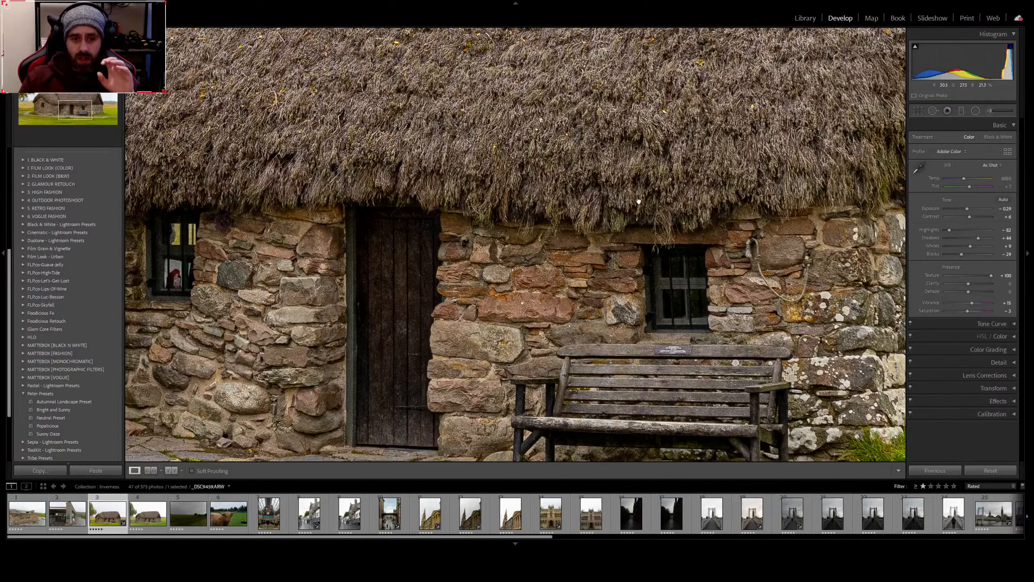
pyautogui.moveTo(601, 297); pyautogui.dragTo(638, 204)
pyautogui.click(575, 233)
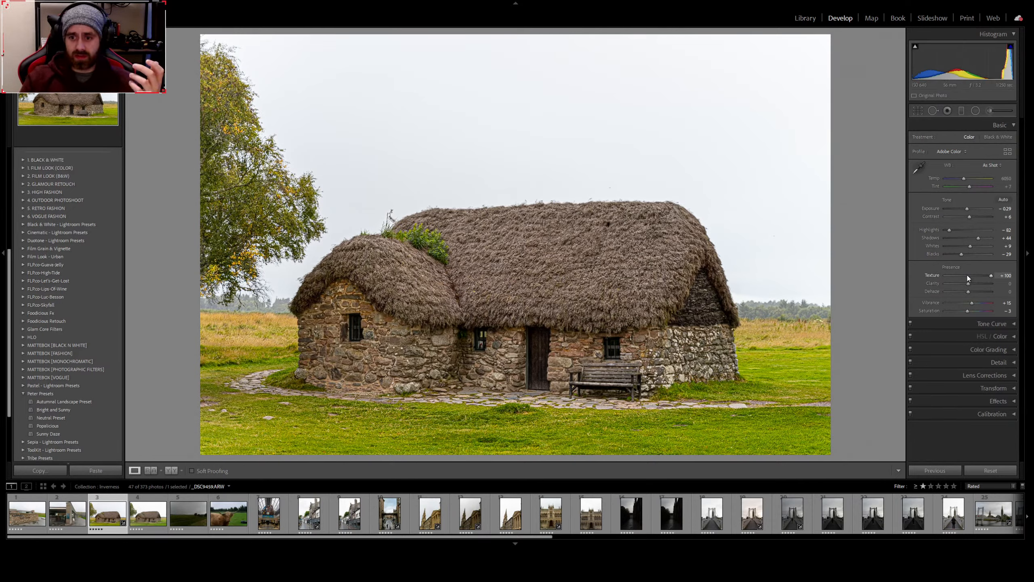
pyautogui.moveTo(968, 279); pyautogui.dragTo(946, 277)
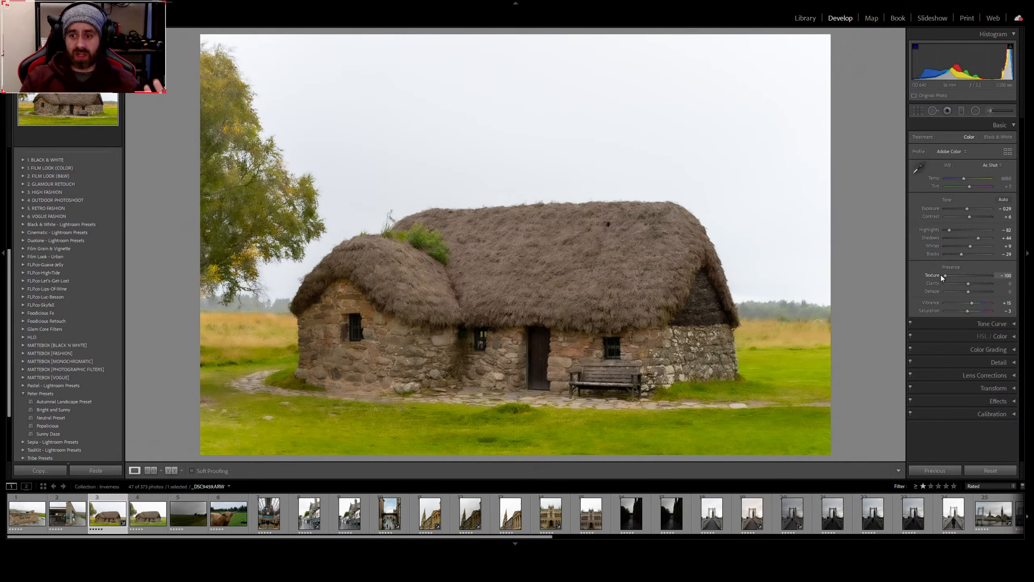
# Set the Texture to +5 and inspect the thatch and stonework up close
pyautogui.moveTo(945, 276); pyautogui.dragTo(970, 276)
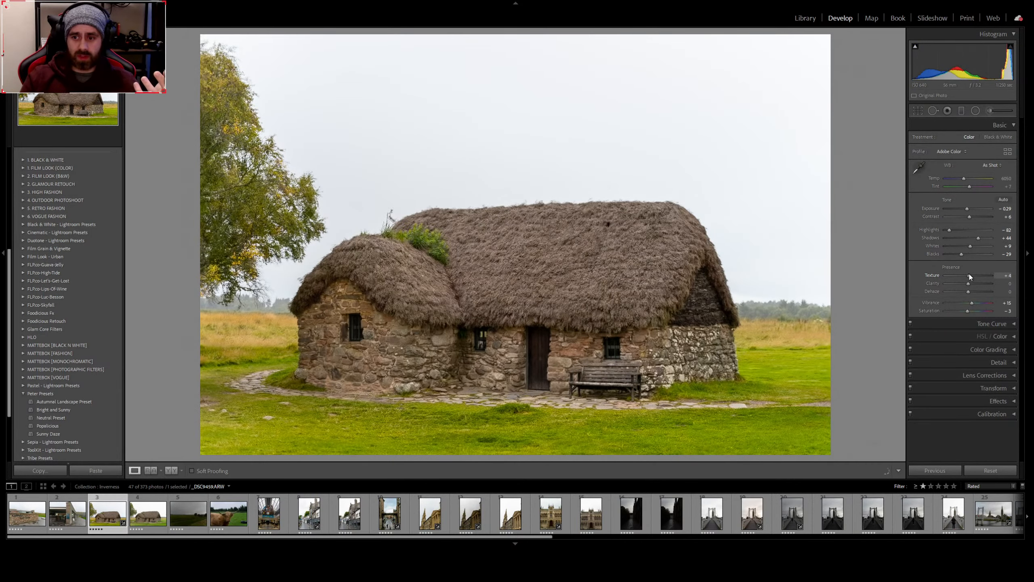
pyautogui.click(1001, 276)
pyautogui.press('Return')
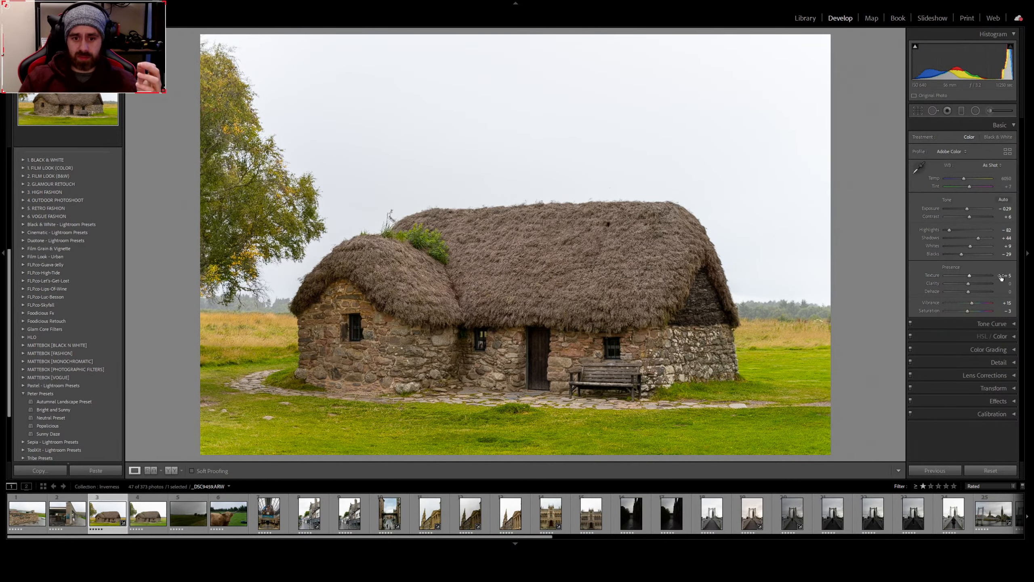
pyautogui.click(633, 335)
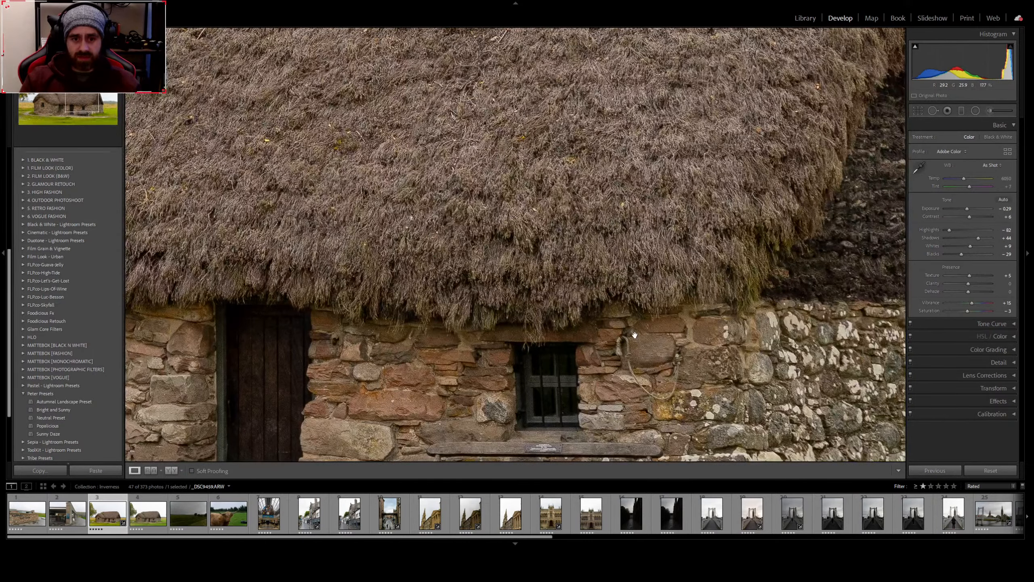
# Set the Clarity to +10 and inspect the effect on the cottage's thatch and stonework
pyautogui.click(634, 335)
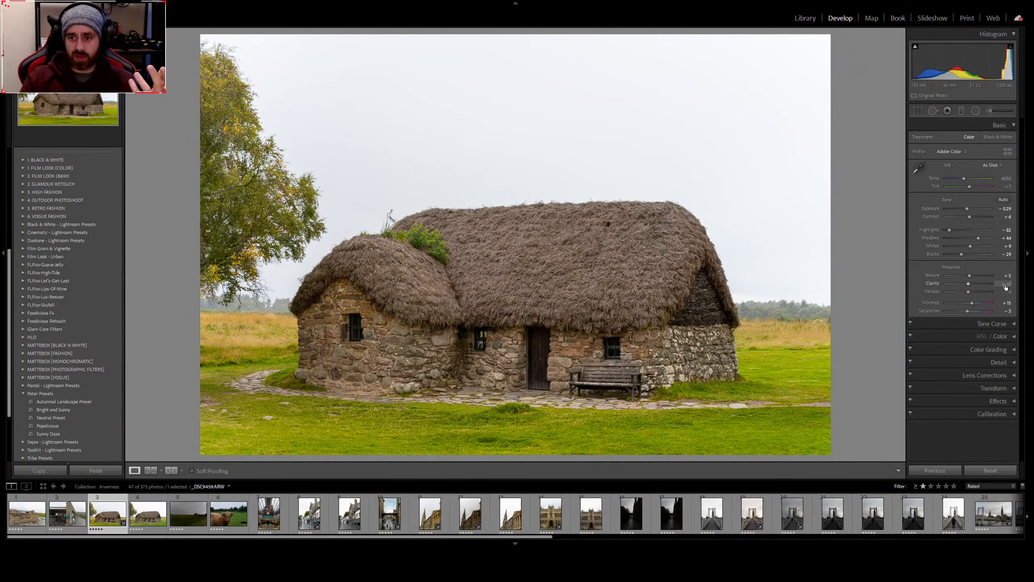
pyautogui.moveTo(970, 287)
pyautogui.mouseDown()
pyautogui.moveTo(993, 284)
pyautogui.moveTo(941, 284)
pyautogui.moveTo(971, 282)
pyautogui.mouseUp()
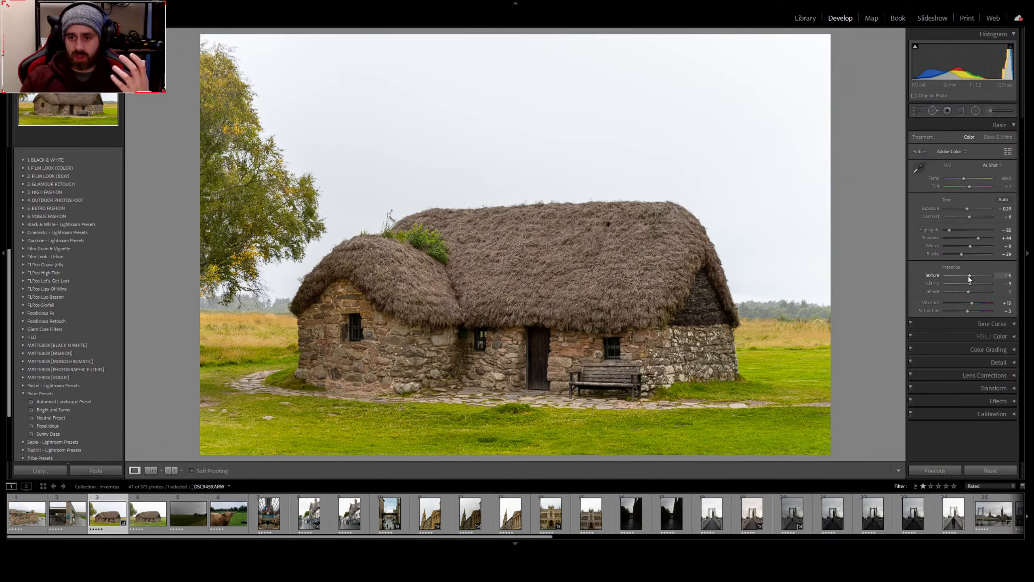
pyautogui.doubleClick(970, 284)
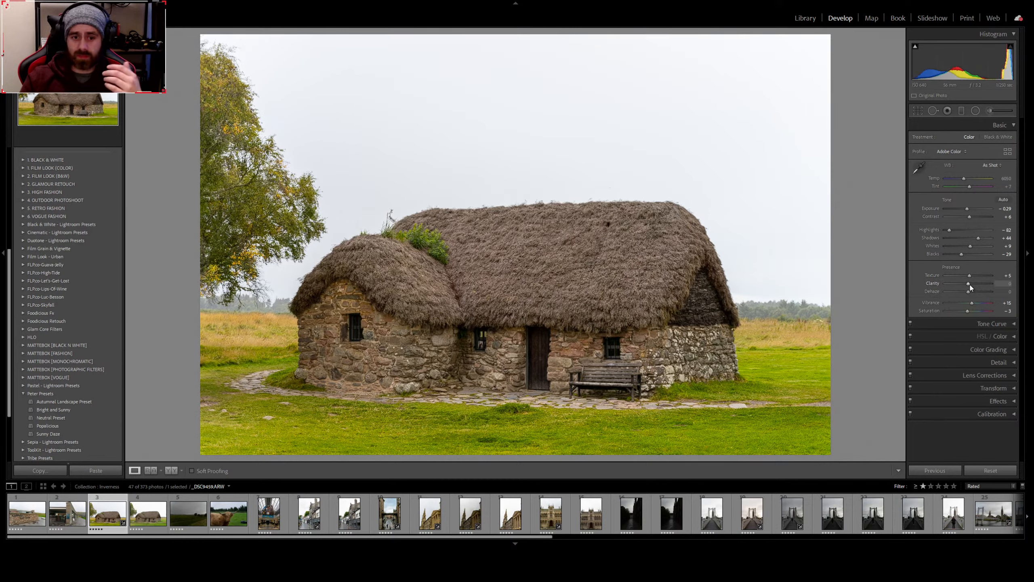
pyautogui.click(1004, 283)
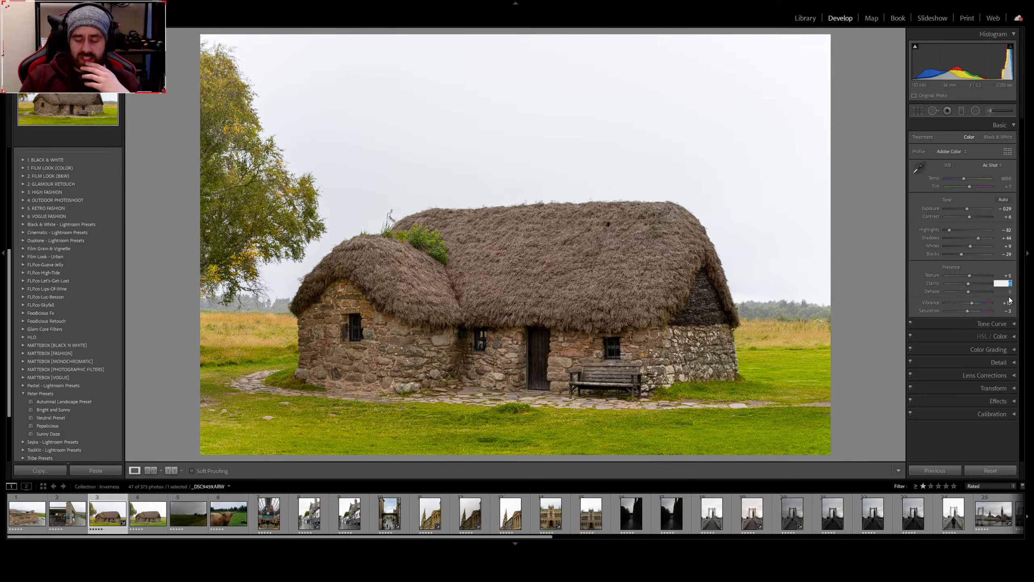
pyautogui.write('10')
pyautogui.press('Return')
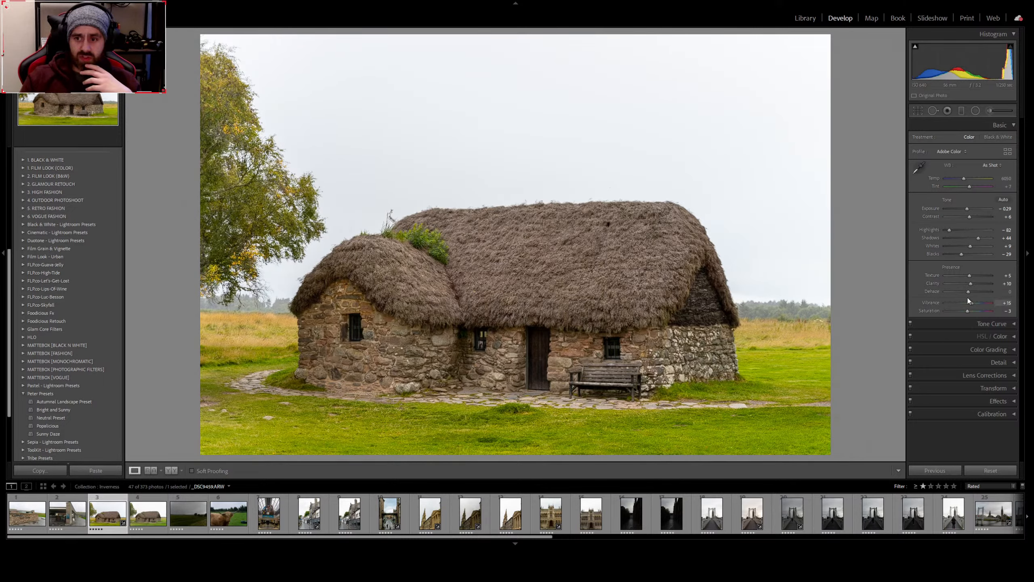
pyautogui.click(536, 338)
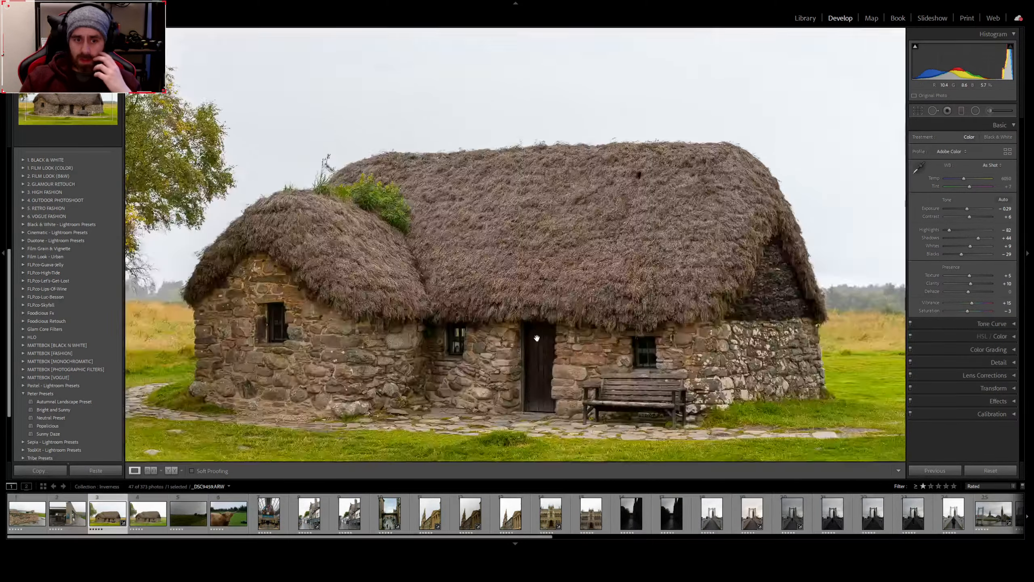
pyautogui.click(536, 338)
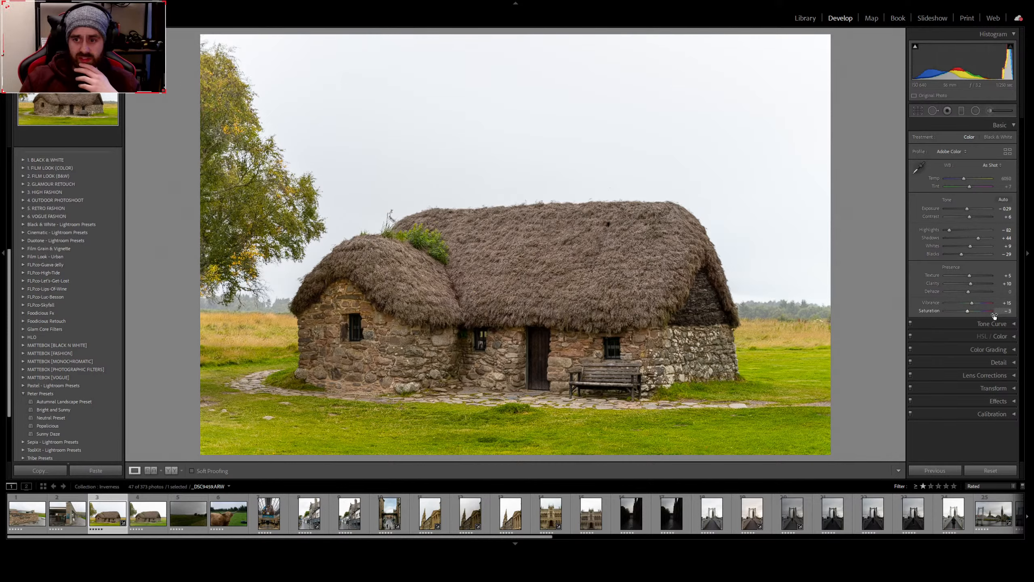
# Try the Daylight and Cloudy white balance presets on the cottage photo, returning to As Shot
pyautogui.click(1014, 127)
pyautogui.click(1014, 127)
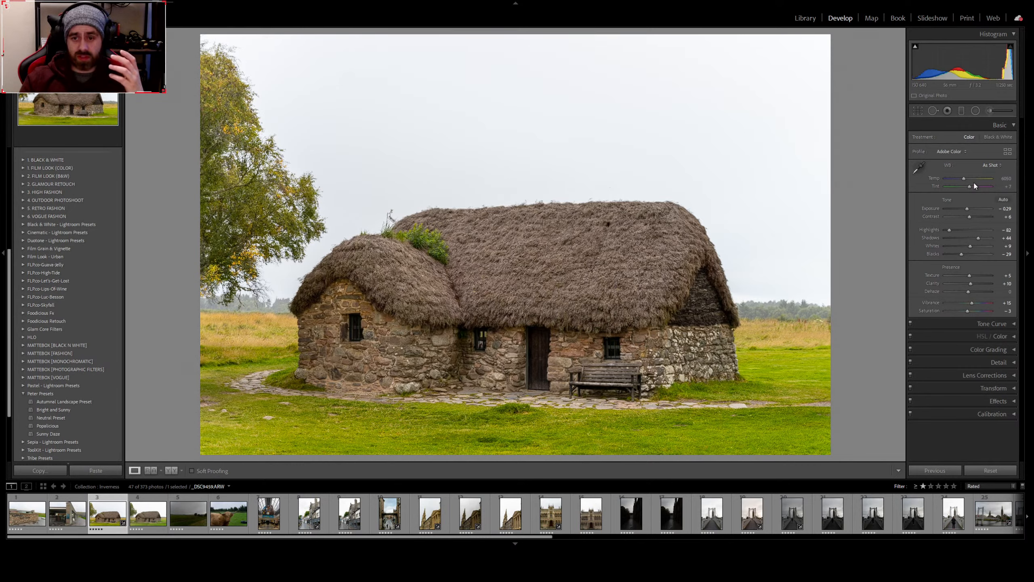
pyautogui.hotkey('ctrl', 'shift', 'u')
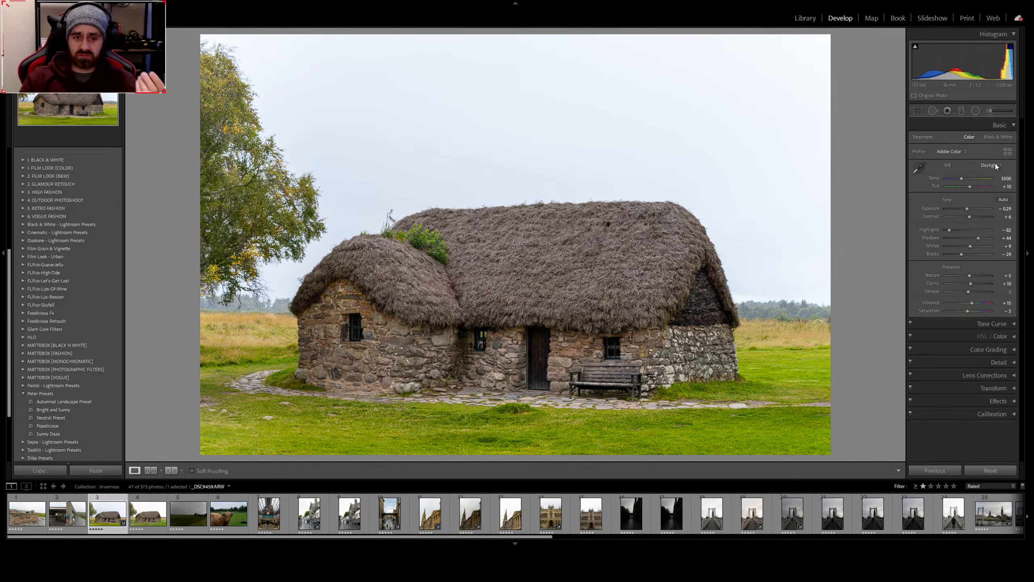
pyautogui.click(970, 202)
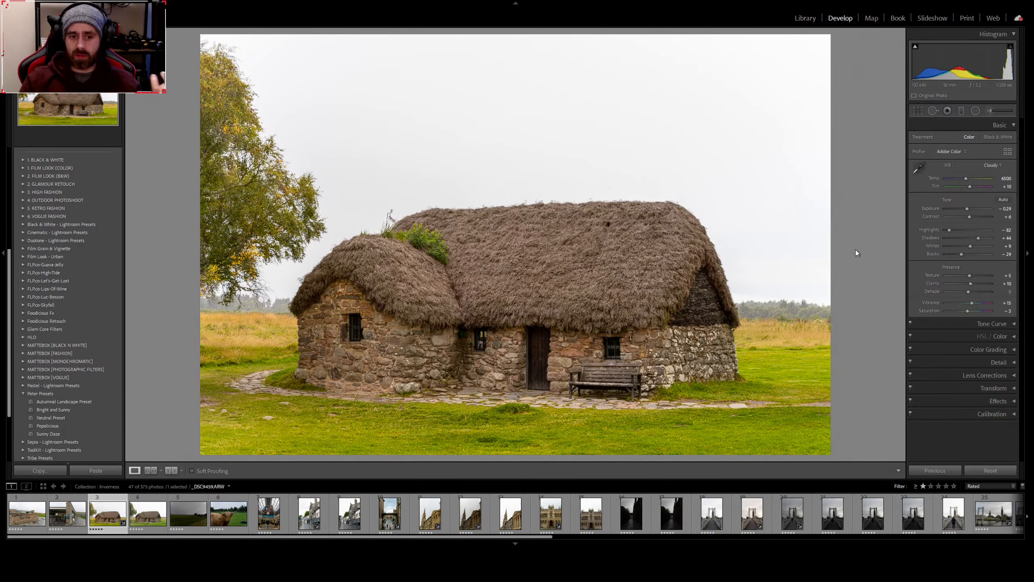
pyautogui.click(989, 166)
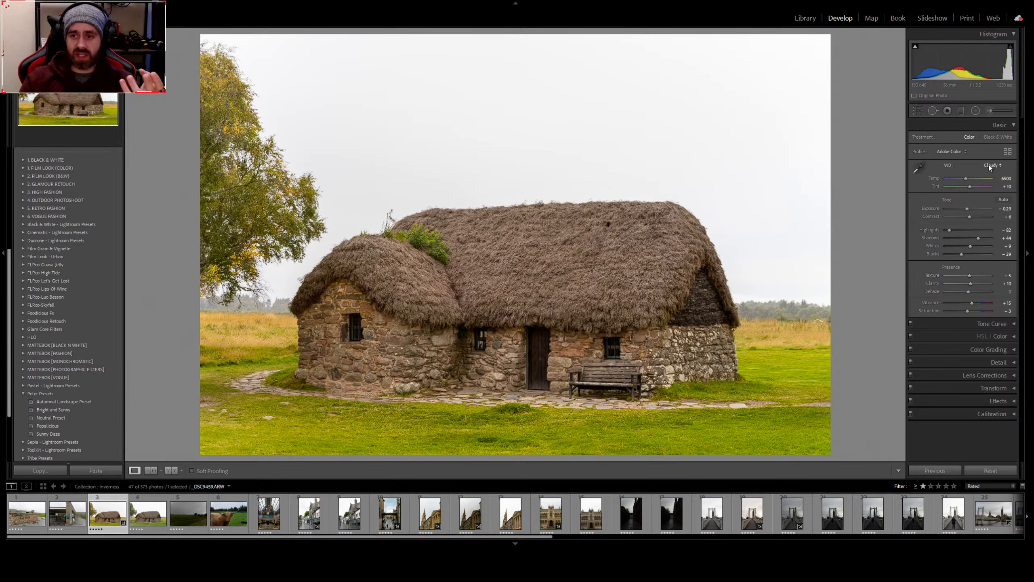
pyautogui.click(962, 176)
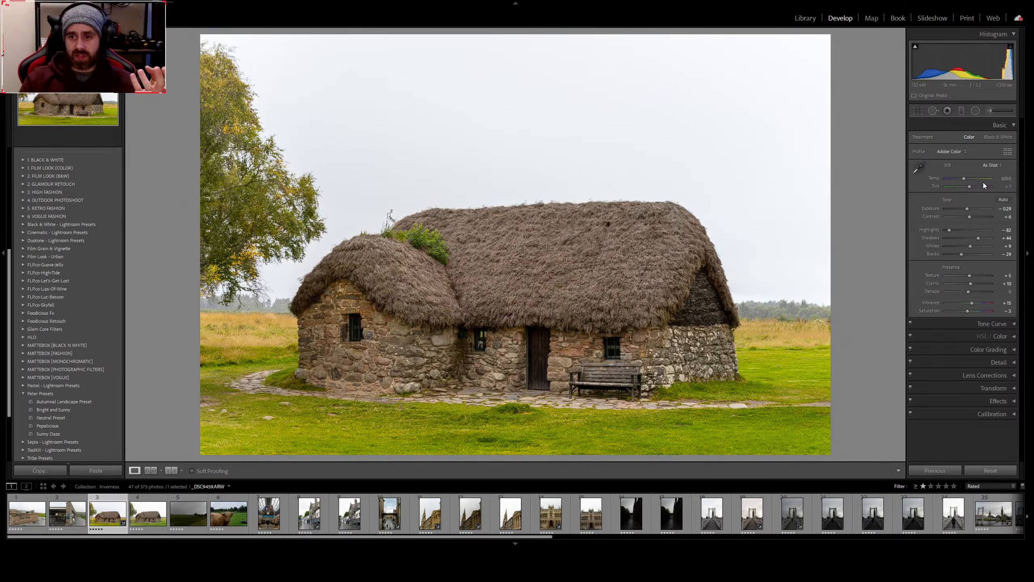
pyautogui.click(968, 204)
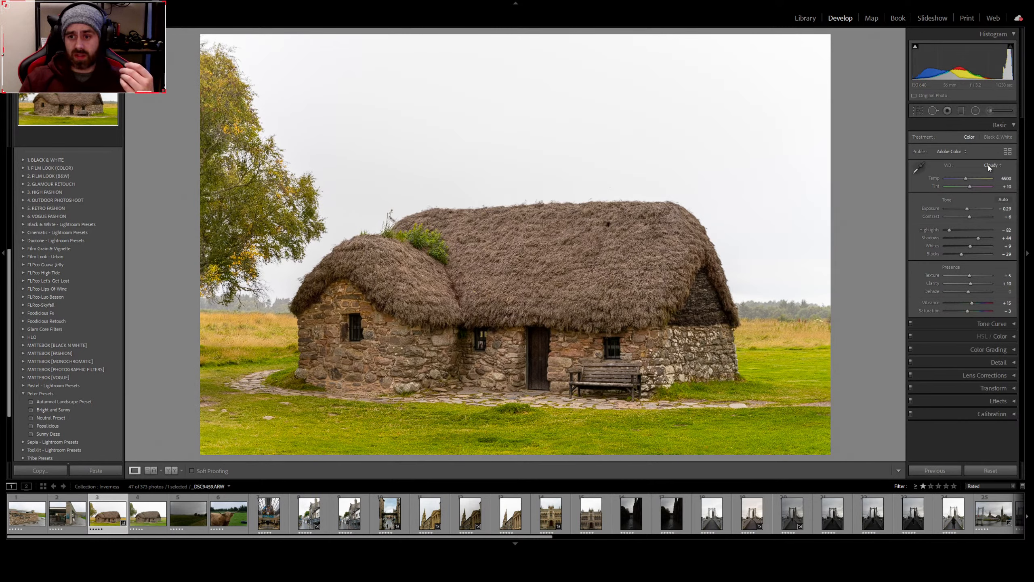
pyautogui.hotkey('ctrl', 'z')
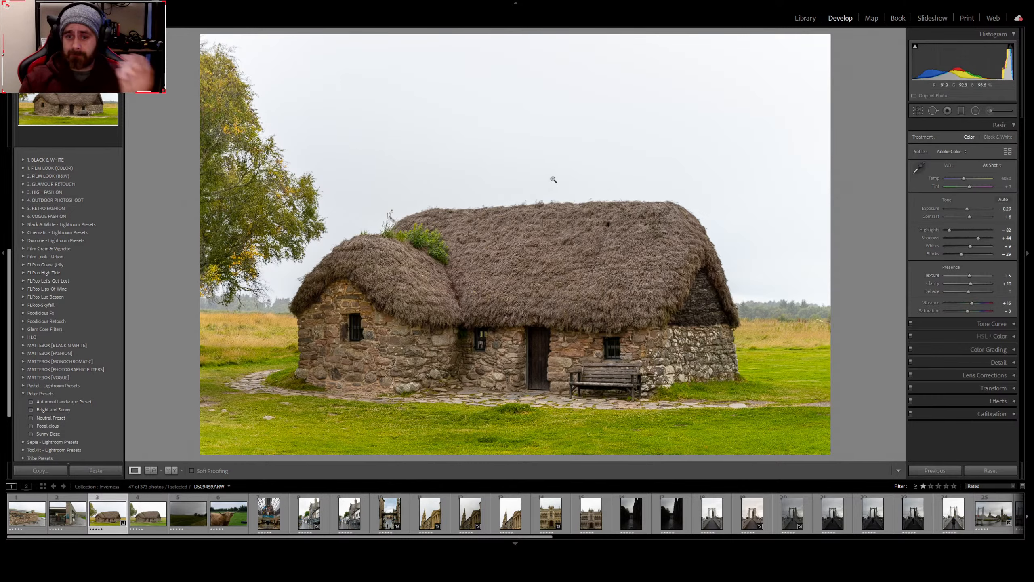
# Compare the cottage photo before and after editing side by side, and inspect the thatched roof up close
pyautogui.press('y')
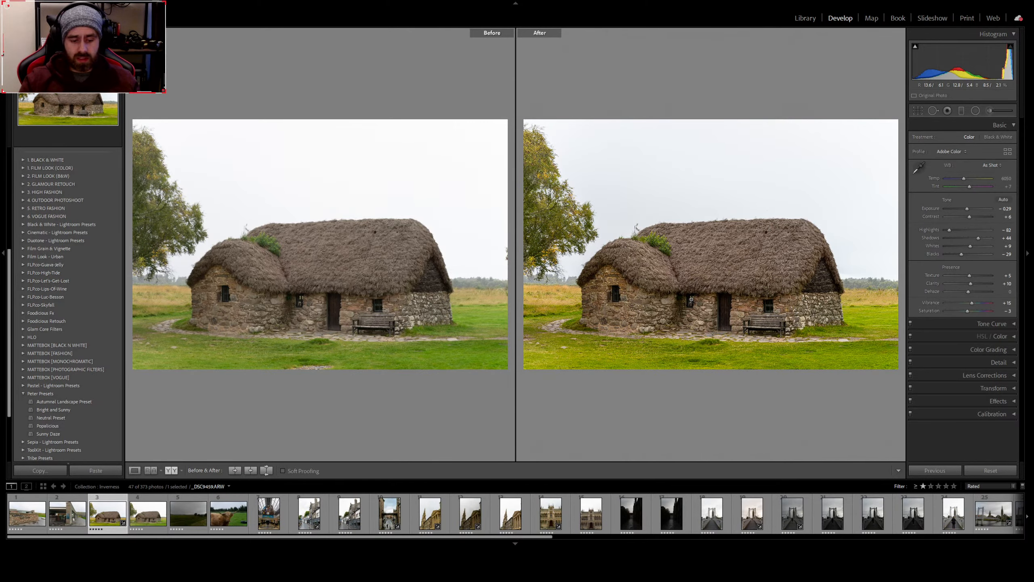
pyautogui.press('y')
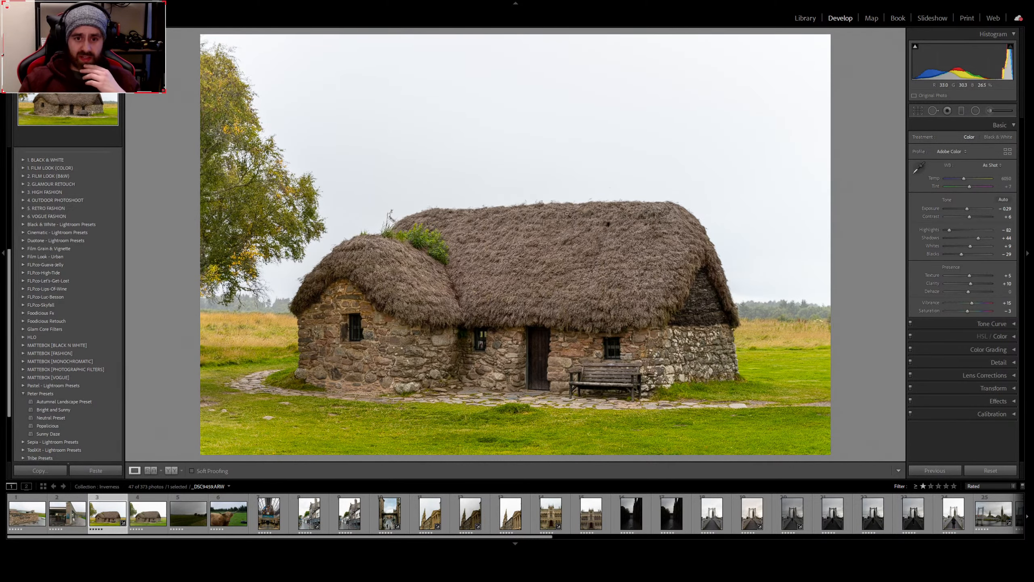
pyautogui.click(520, 230)
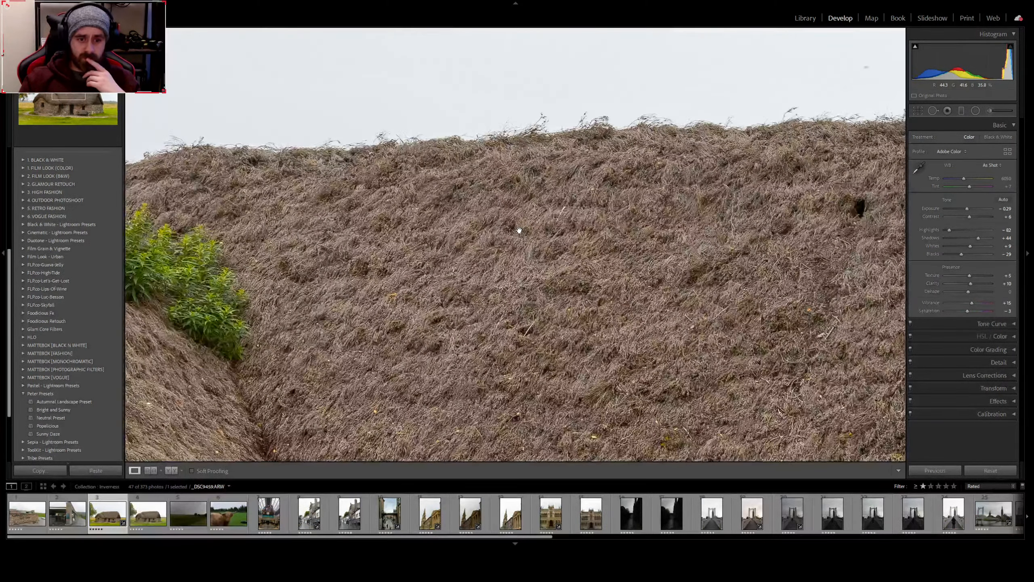
pyautogui.click(520, 231)
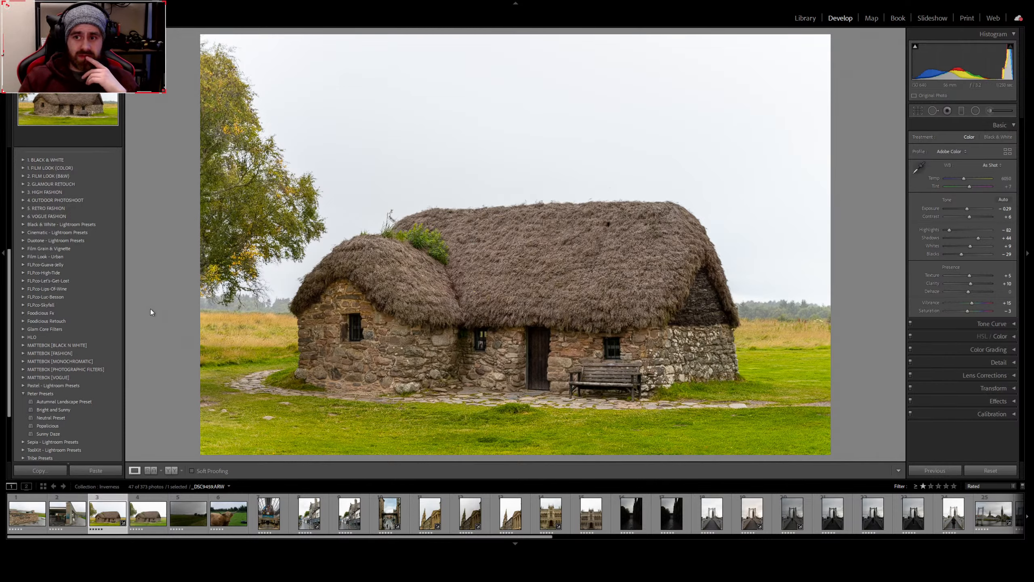
# Save the cottage photo's edit settings as a preset named Culloden House in the Peter Presets group
pyautogui.scroll(2, 76, 229)
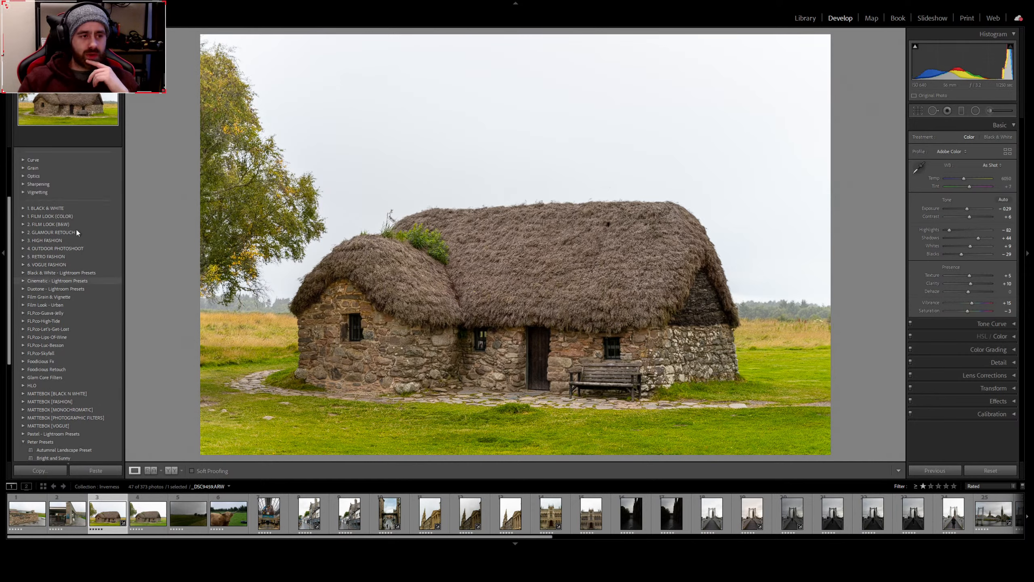
pyautogui.scroll(3, 76, 228)
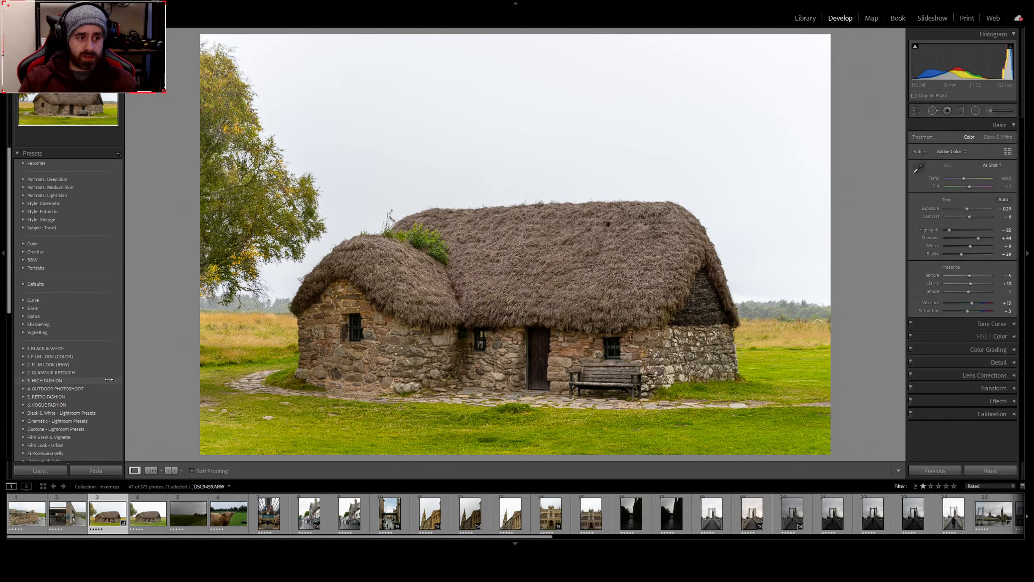
pyautogui.scroll(-6, 89, 354)
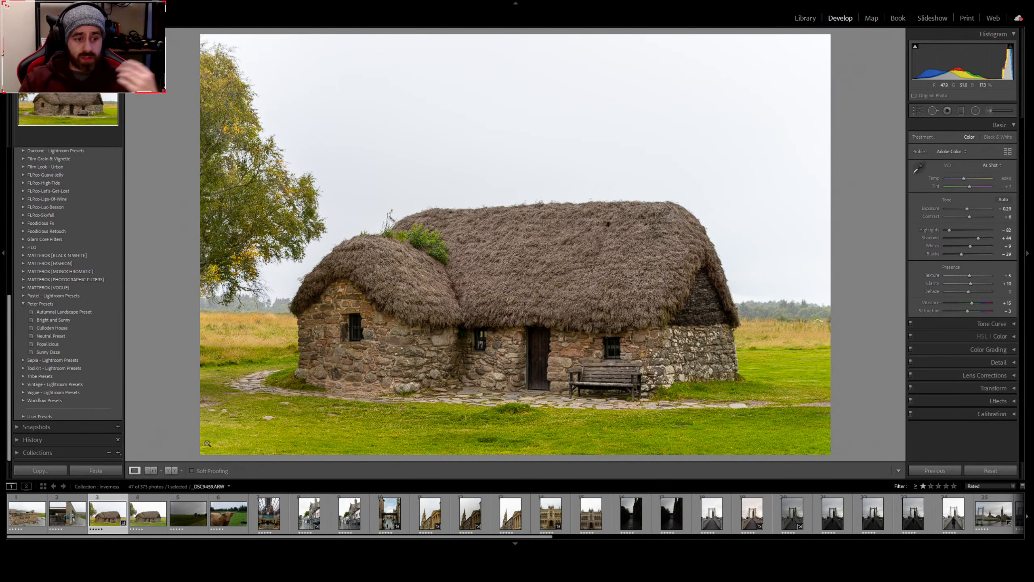
# Open the next, unedited cottage photo and apply the Culloden House preset to it
pyautogui.click(149, 521)
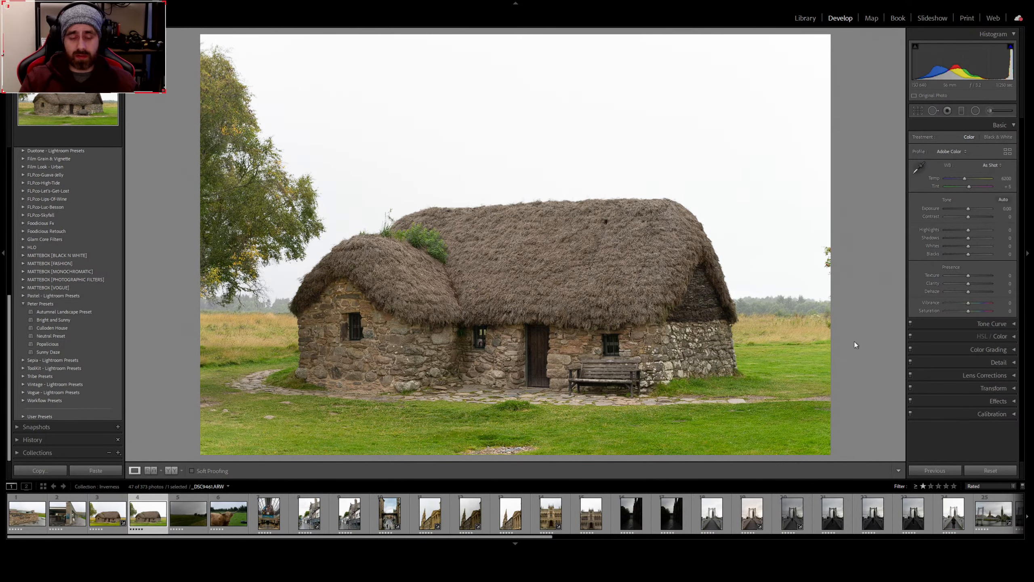
pyautogui.press('y')
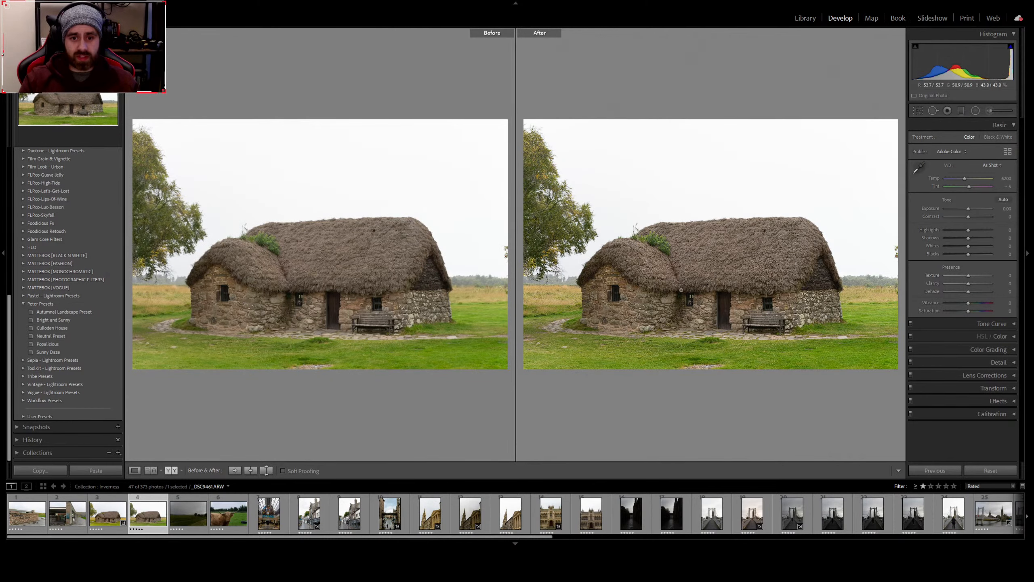
pyautogui.press('y')
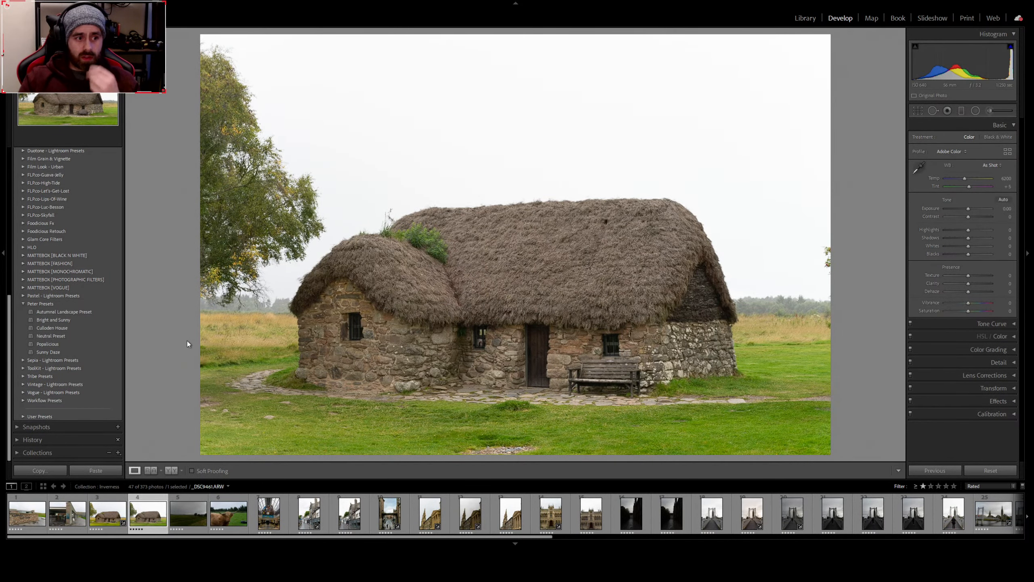
pyautogui.click(86, 330)
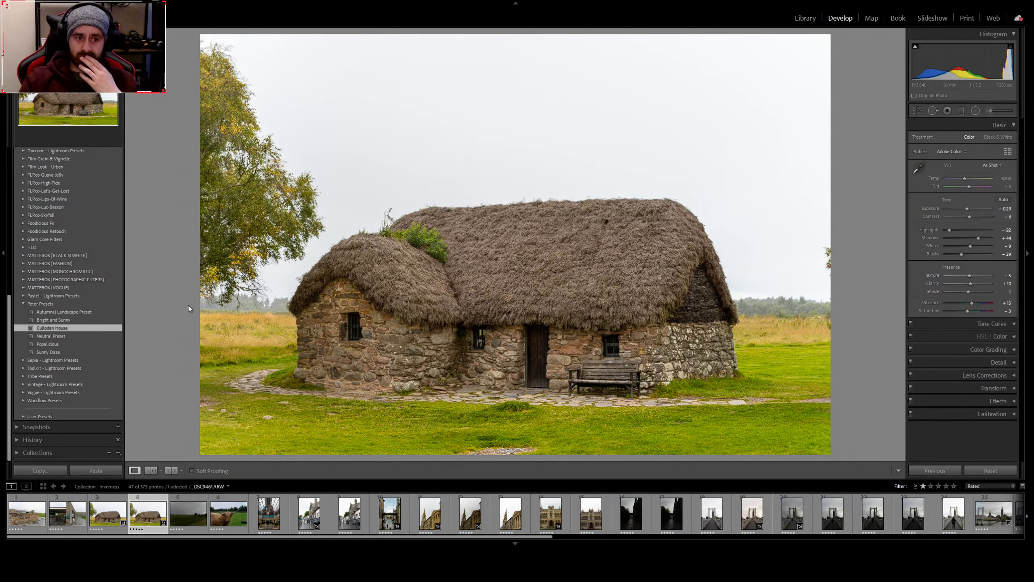
# Compare the second cottage photo side by side before and after the Culloden House preset
pyautogui.press('y')
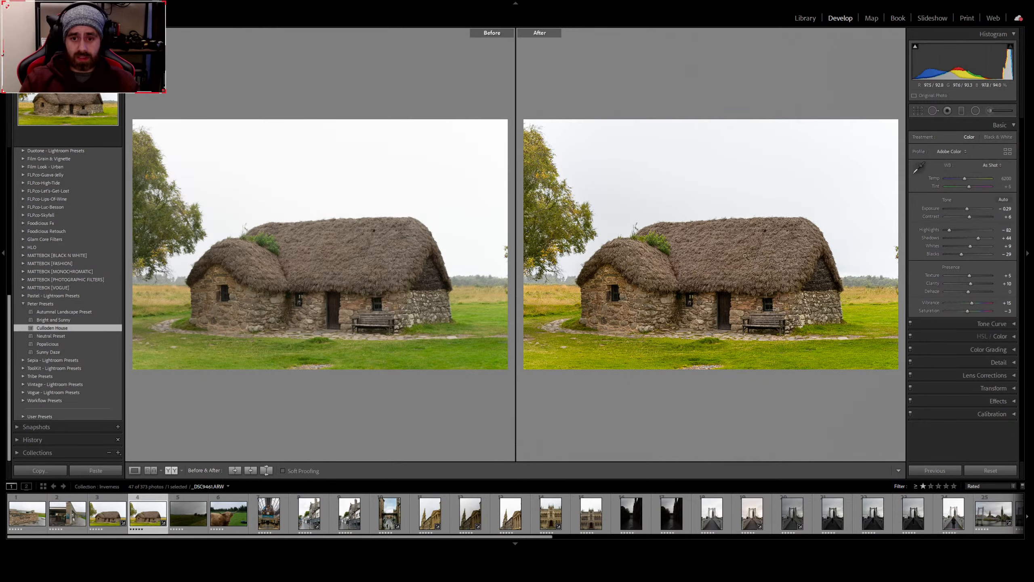
pyautogui.press('y')
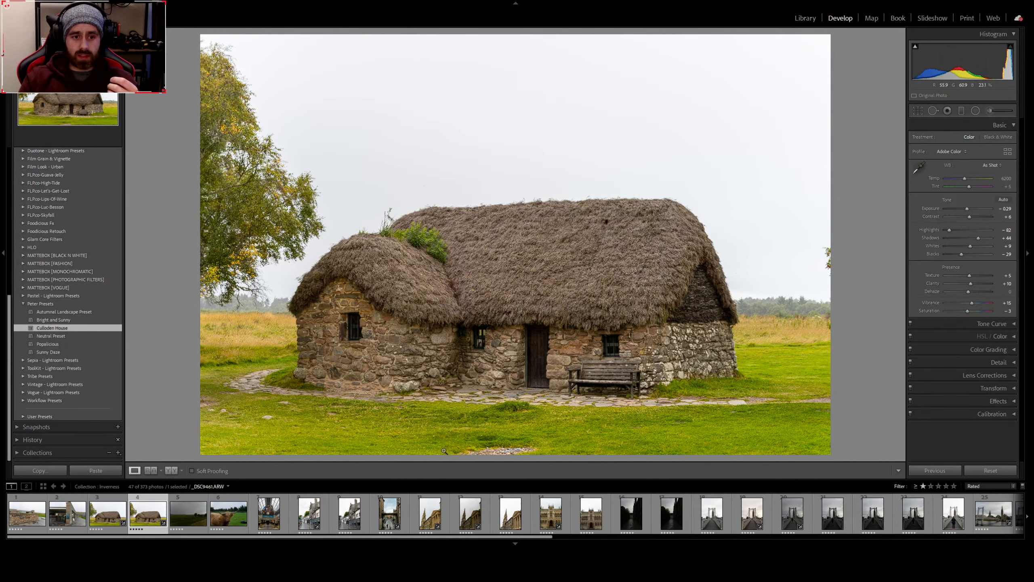
pyautogui.press('y')
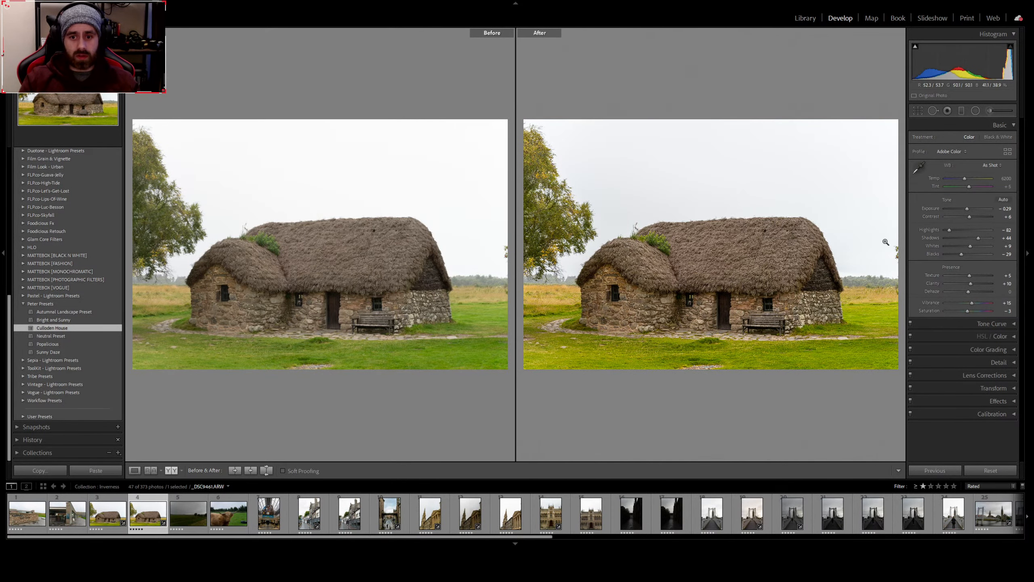
pyautogui.press('y')
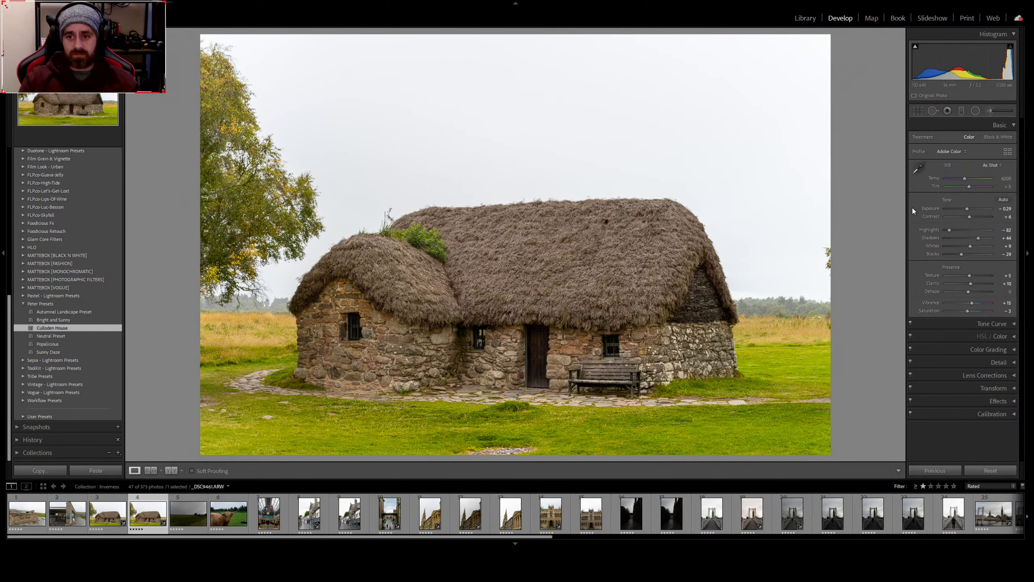
# Heal away the stray branch at the photo's right edge and the stony patch in the grass at its bottom edge
pyautogui.click(934, 111)
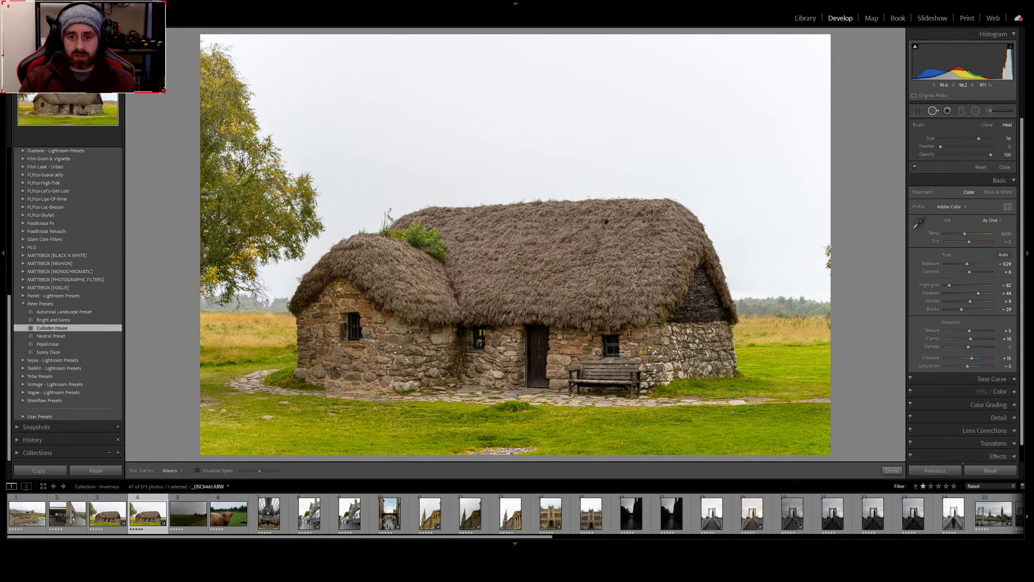
pyautogui.click(826, 269)
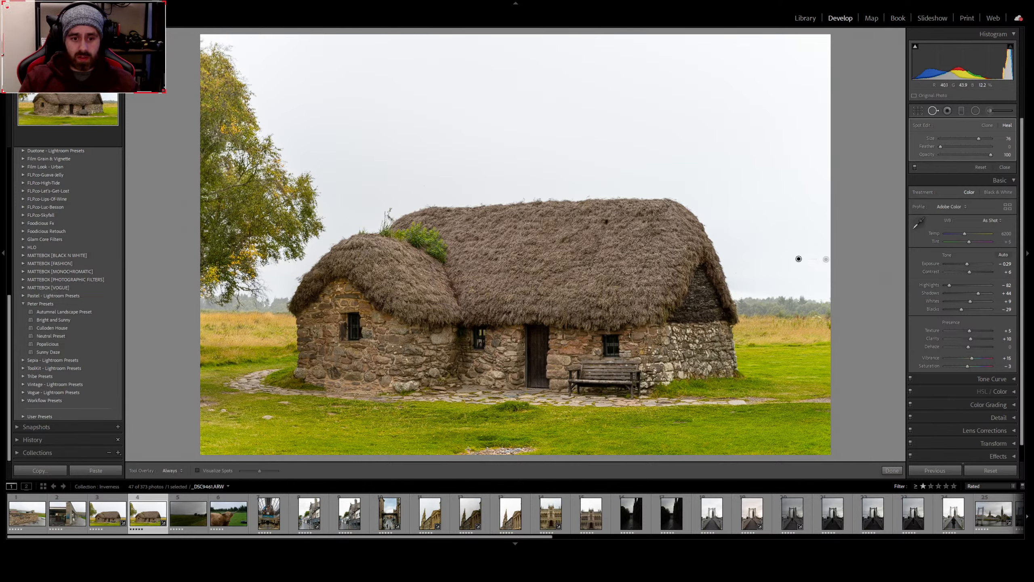
pyautogui.moveTo(455, 448); pyautogui.dragTo(545, 448)
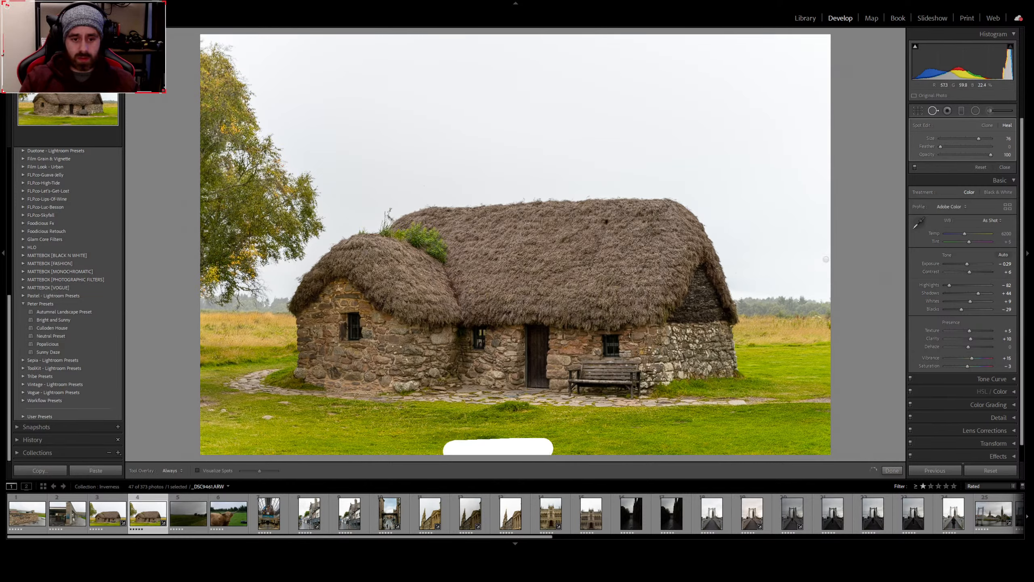
pyautogui.click(890, 472)
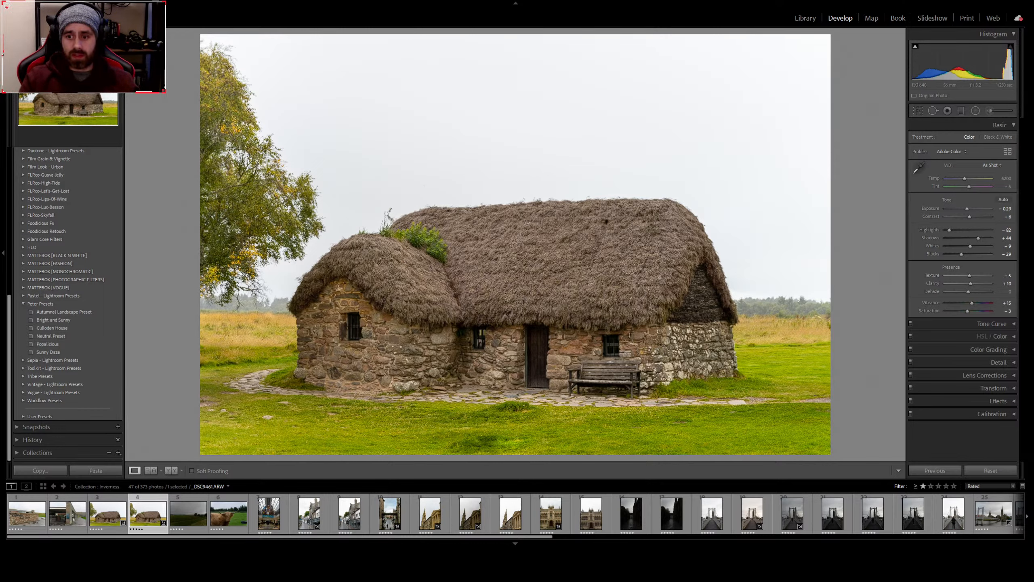
pyautogui.click(1013, 390)
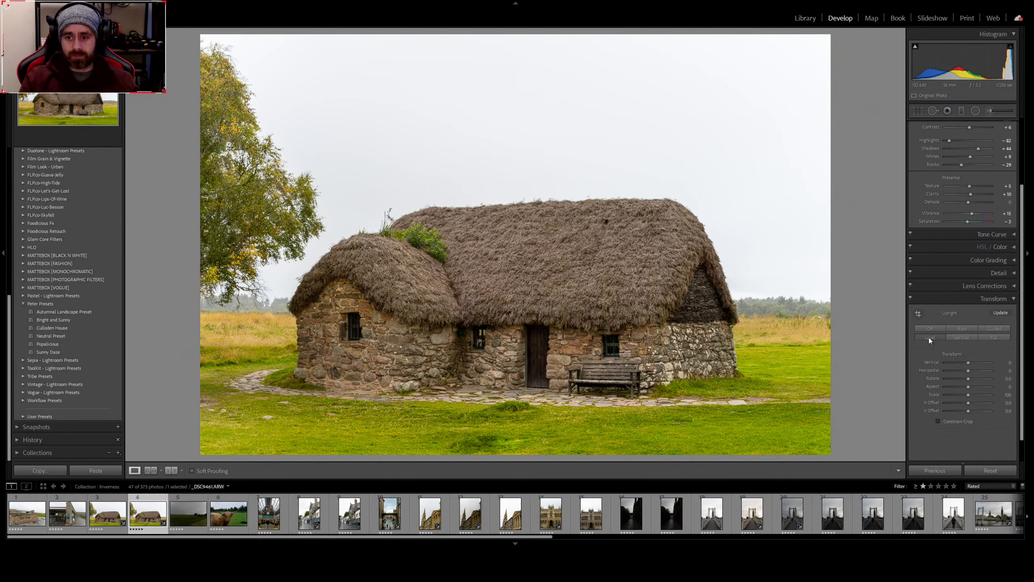
pyautogui.click(994, 298)
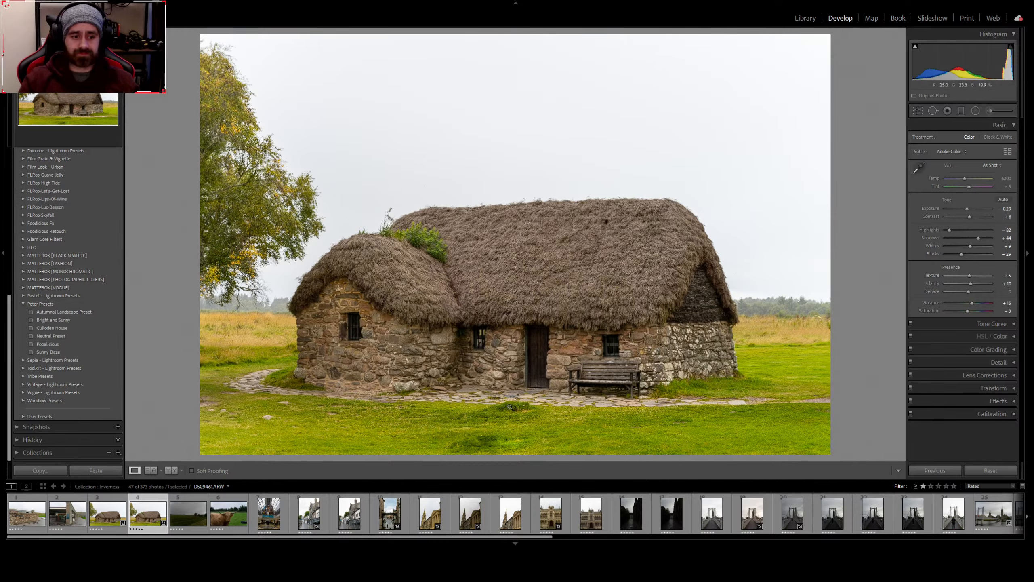
# Open the Highland cow photo, apply the Culloden House preset, and set its exposure to +0.65
pyautogui.click(229, 512)
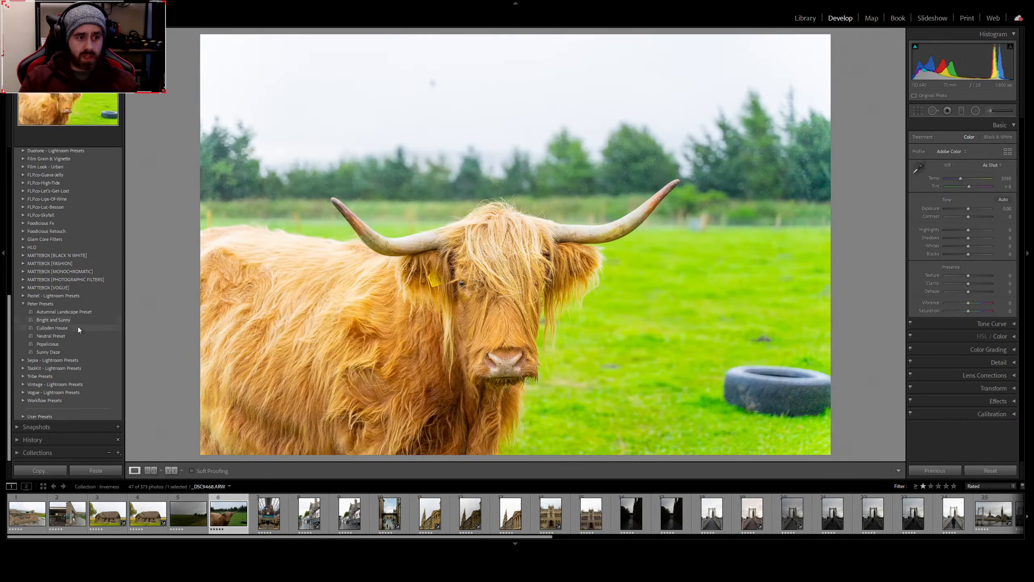
pyautogui.click(77, 329)
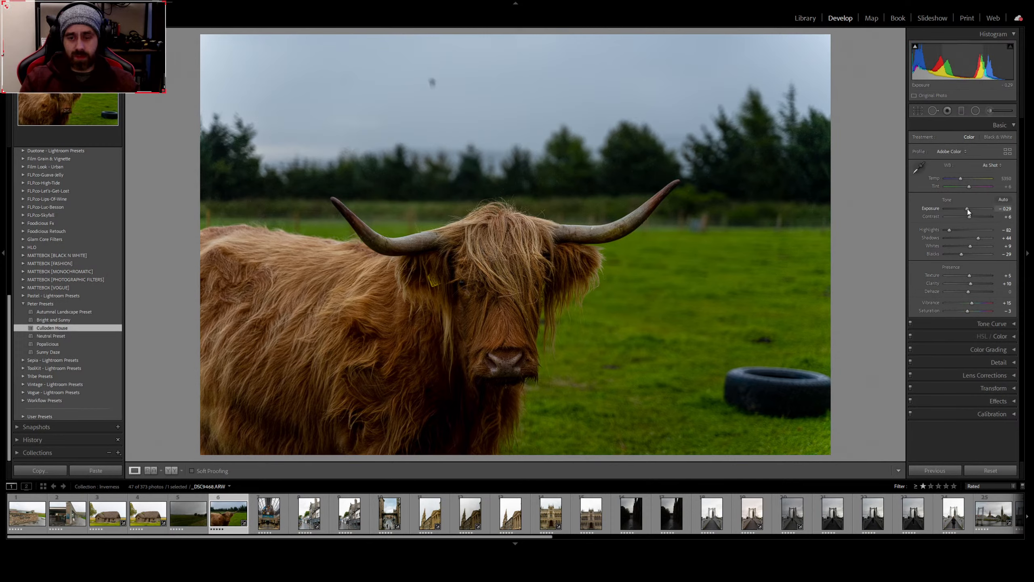
pyautogui.moveTo(968, 211); pyautogui.dragTo(971, 211)
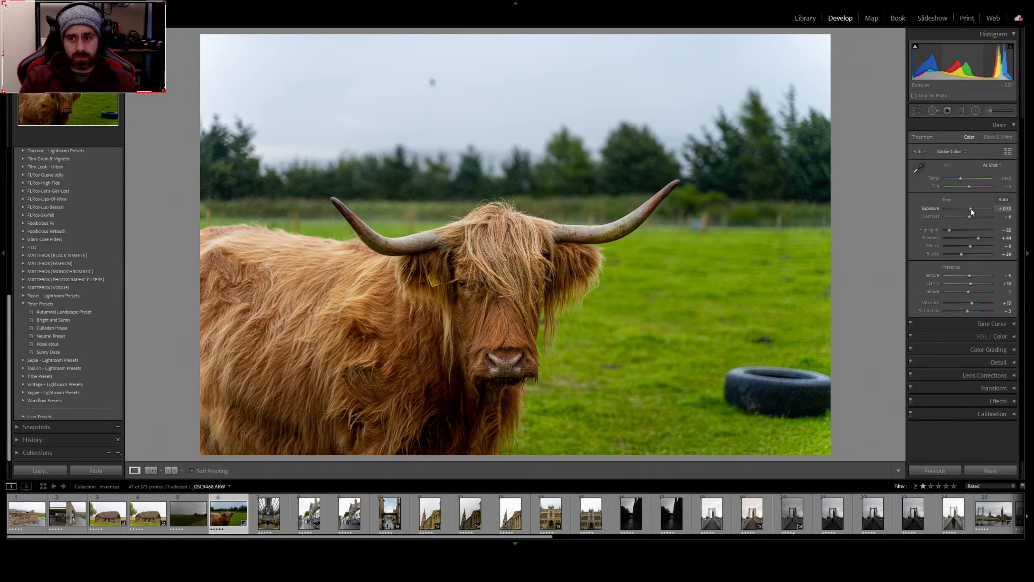
pyautogui.click(1004, 208)
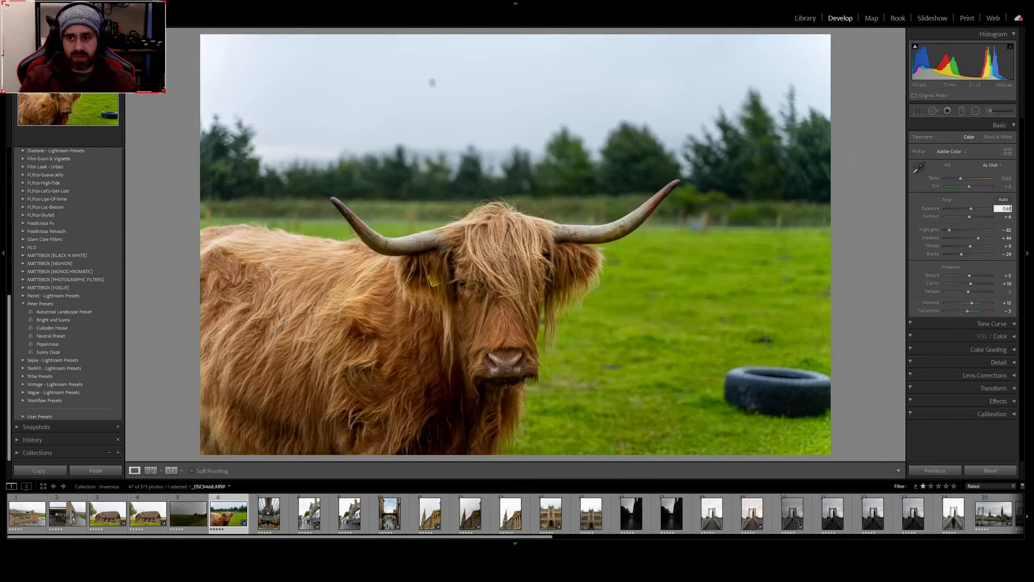
pyautogui.write('0.65')
pyautogui.press('Return')
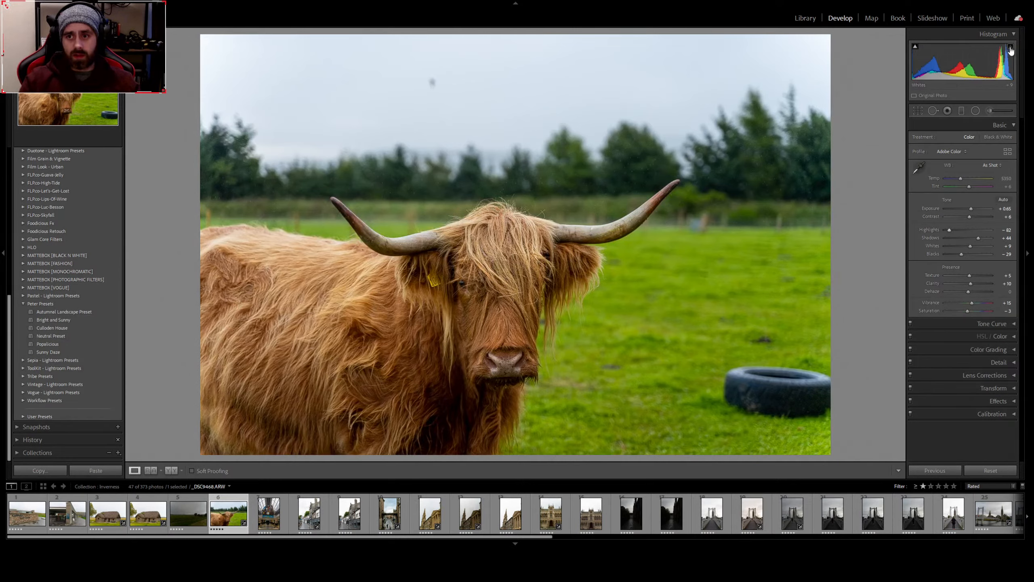
# Raise the cow photo's blacks to −2 and its contrast to +32
pyautogui.moveTo(916, 48)
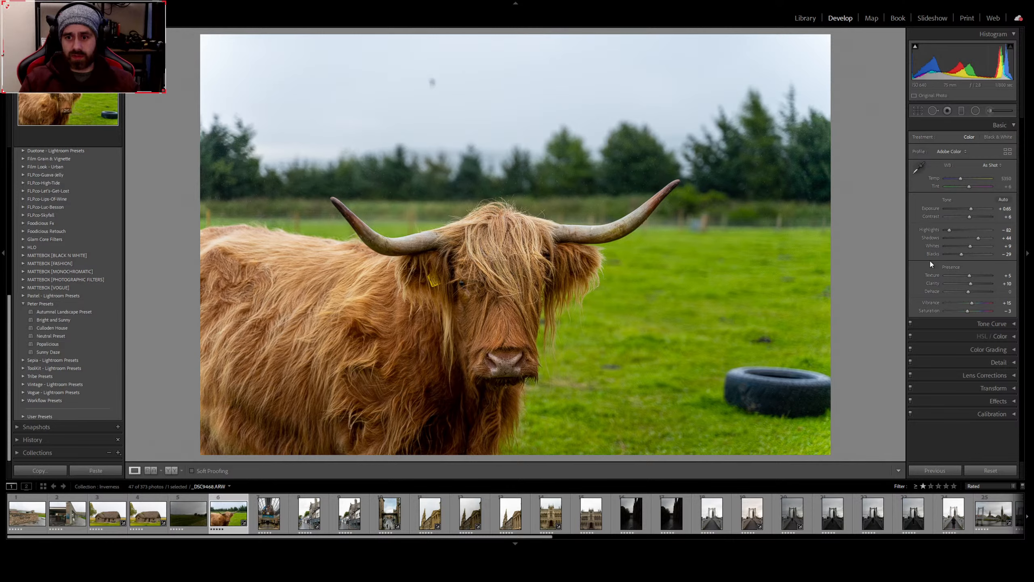
pyautogui.moveTo(962, 253); pyautogui.dragTo(968, 254)
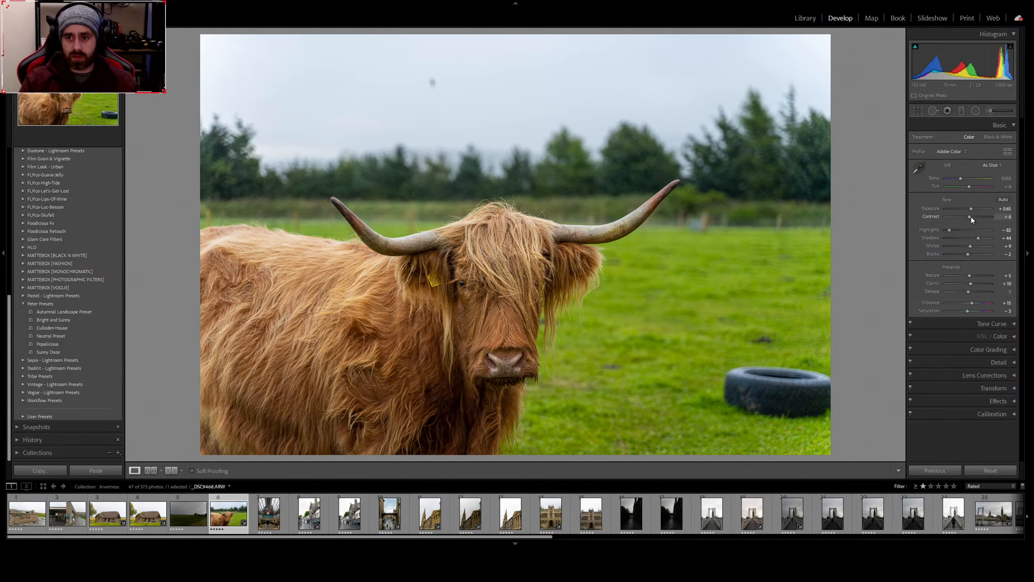
pyautogui.moveTo(971, 221); pyautogui.dragTo(978, 220)
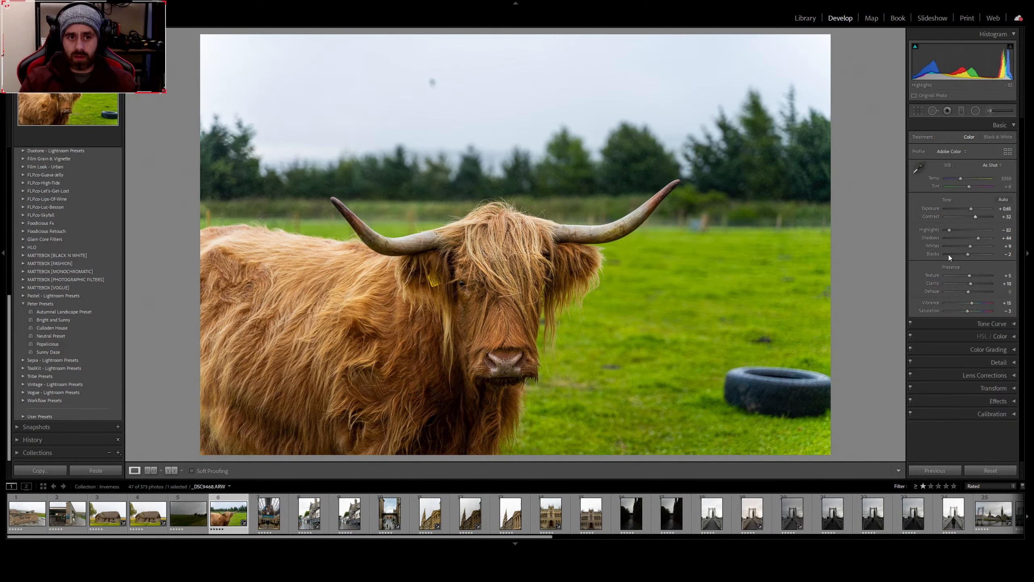
# Heal away the dark spot in the sky above the cow and warm the photo's white balance temperature to 5684
pyautogui.click(426, 73)
pyautogui.click(427, 72)
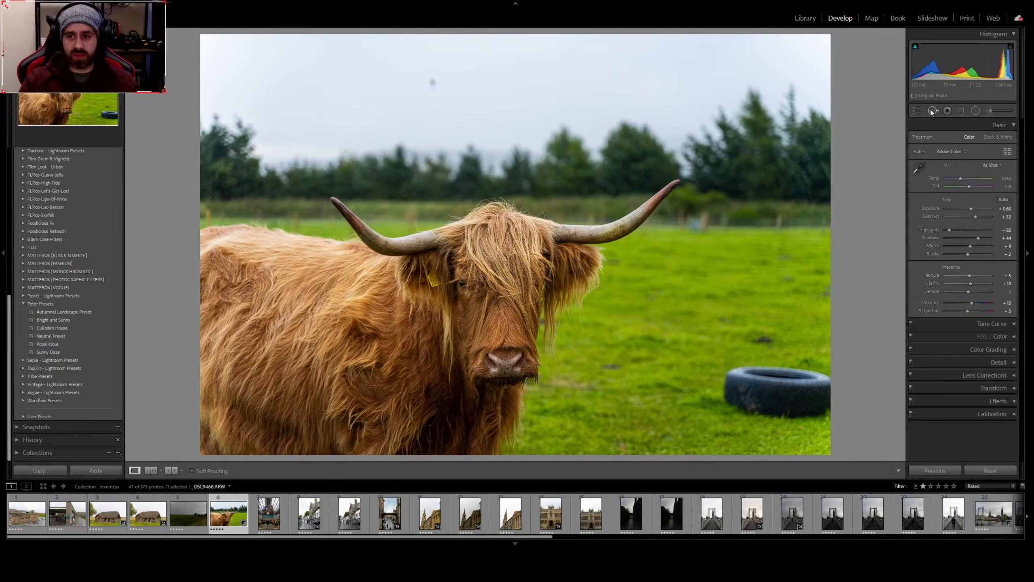
pyautogui.click(933, 110)
pyautogui.click(431, 83)
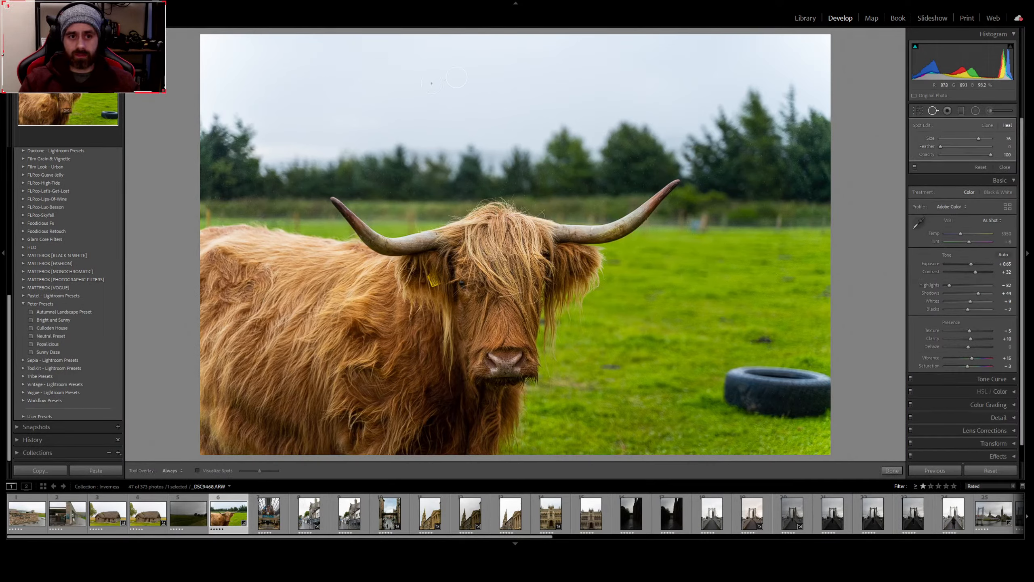
pyautogui.click(891, 470)
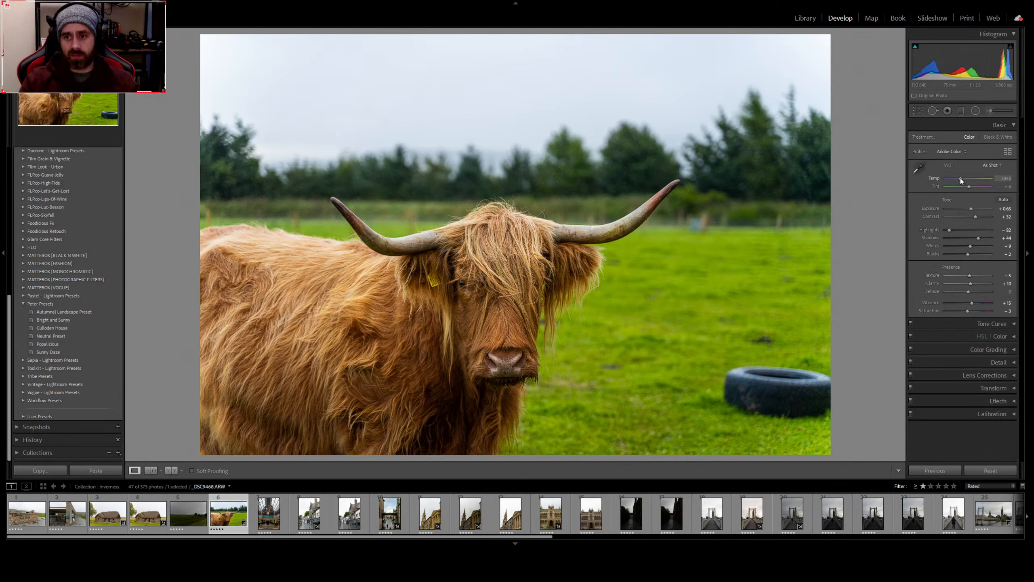
pyautogui.moveTo(960, 178); pyautogui.dragTo(962, 178)
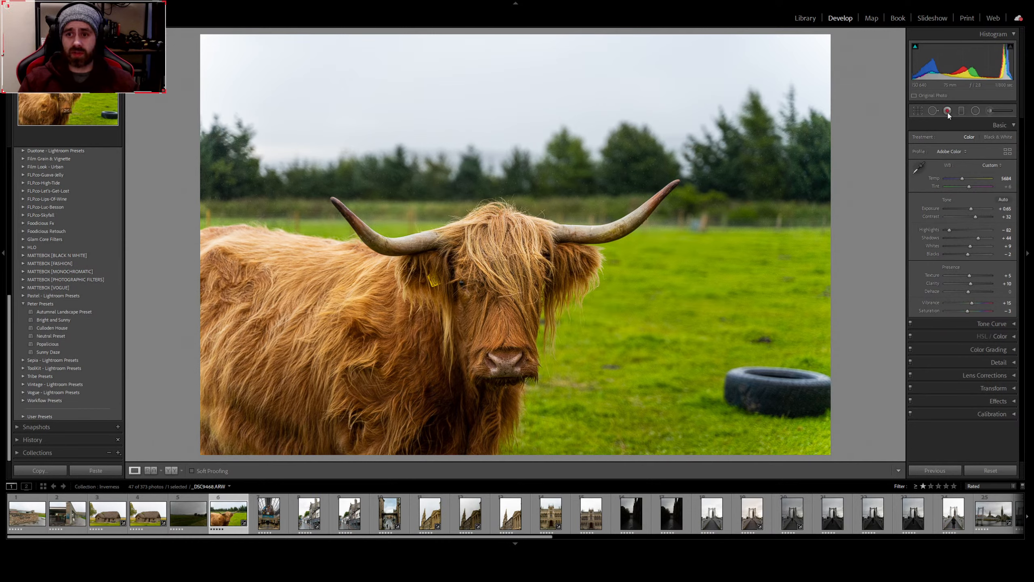
# Darken the sky and the upper treeline by painting over them with the Adjustment Brush at exposure −0.97 and highlights 12
pyautogui.press('t')
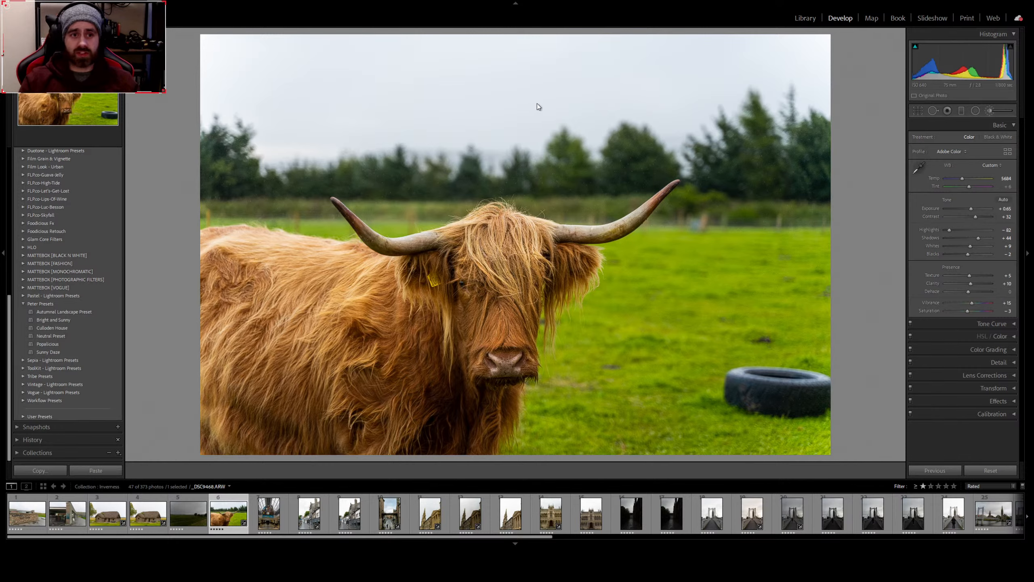
pyautogui.press('k')
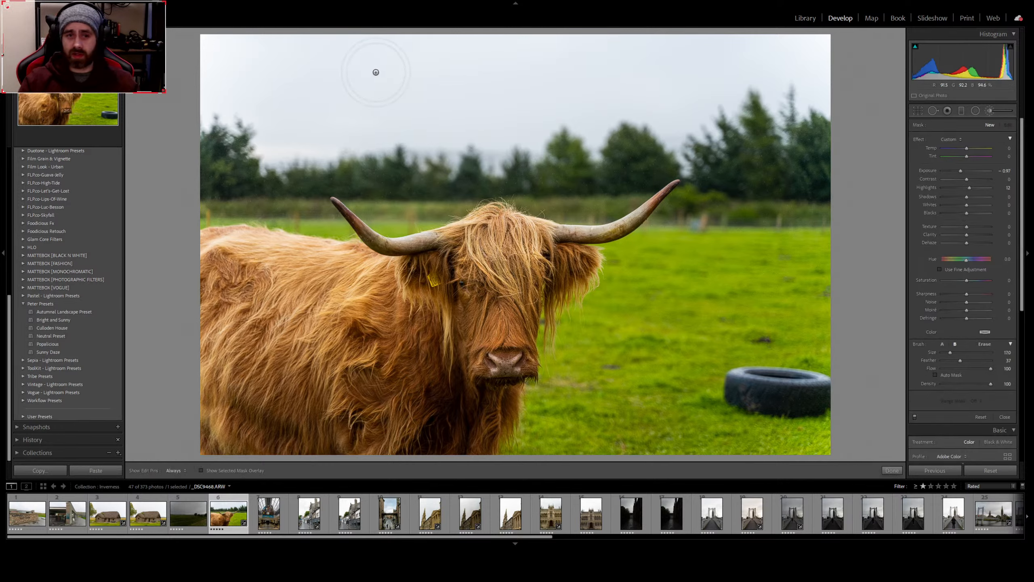
pyautogui.scroll(4, 213, 51)
pyautogui.moveTo(213, 51)
pyautogui.mouseDown()
pyautogui.moveTo(809, 51)
pyautogui.moveTo(810, 84)
pyautogui.moveTo(787, 71)
pyautogui.moveTo(778, 88)
pyautogui.moveTo(781, 119)
pyautogui.moveTo(791, 110)
pyautogui.moveTo(814, 127)
pyautogui.moveTo(808, 171)
pyautogui.moveTo(727, 169)
pyautogui.moveTo(706, 154)
pyautogui.moveTo(748, 129)
pyautogui.moveTo(676, 99)
pyautogui.moveTo(611, 99)
pyautogui.moveTo(685, 132)
pyautogui.moveTo(608, 147)
pyautogui.moveTo(587, 132)
pyautogui.moveTo(622, 142)
pyautogui.moveTo(605, 153)
pyautogui.moveTo(613, 156)
pyautogui.moveTo(572, 161)
pyautogui.moveTo(617, 161)
pyautogui.moveTo(293, 154)
pyautogui.moveTo(210, 162)
pyautogui.moveTo(388, 146)
pyautogui.moveTo(618, 97)
pyautogui.moveTo(204, 123)
pyautogui.moveTo(173, 114)
pyautogui.moveTo(253, 78)
pyautogui.moveTo(374, 84)
pyautogui.mouseUp()
pyautogui.moveTo(230, 70)
pyautogui.mouseDown()
pyautogui.moveTo(211, 47)
pyautogui.moveTo(207, 87)
pyautogui.moveTo(338, 143)
pyautogui.moveTo(233, 150)
pyautogui.moveTo(632, 129)
pyautogui.moveTo(798, 106)
pyautogui.mouseUp()
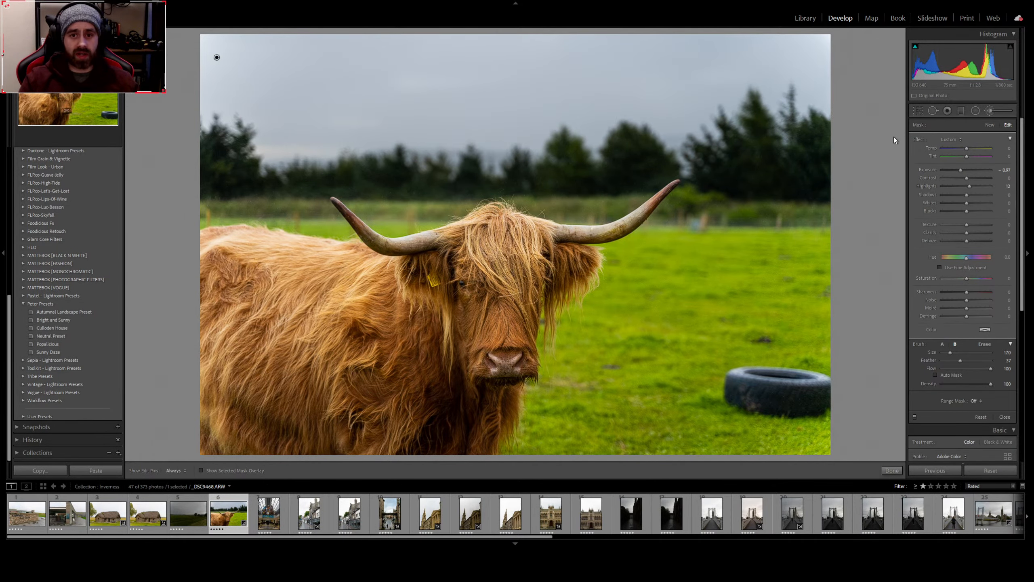
pyautogui.press('k')
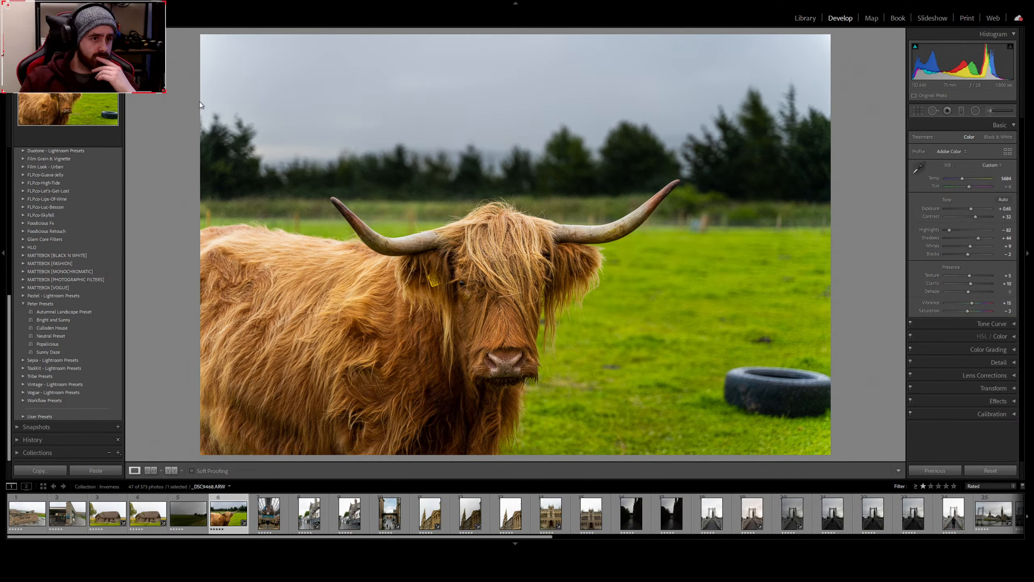
# Try lowering the photo's overall exposure to +0.35 and undo that change
pyautogui.press('s')
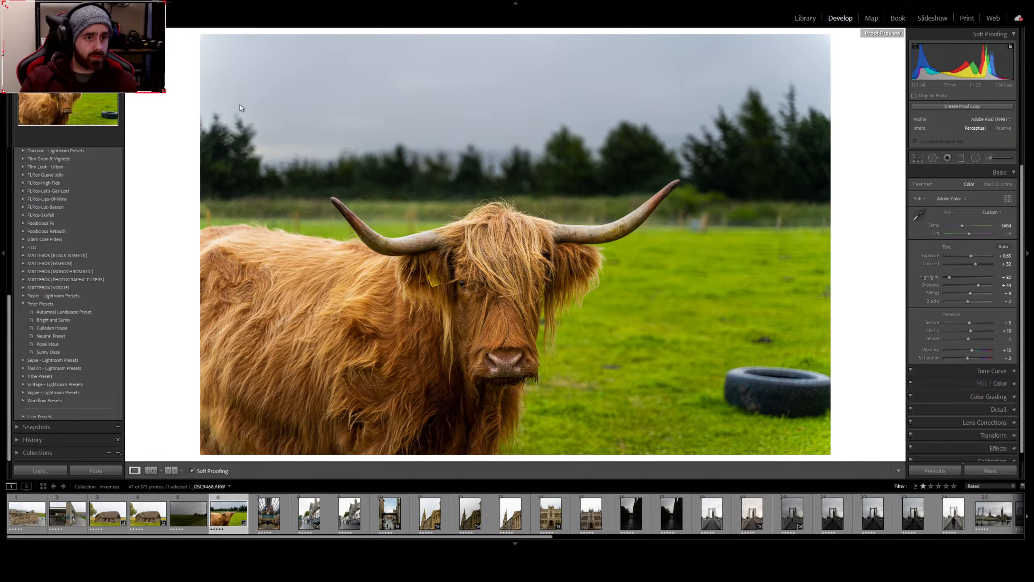
pyautogui.press('s')
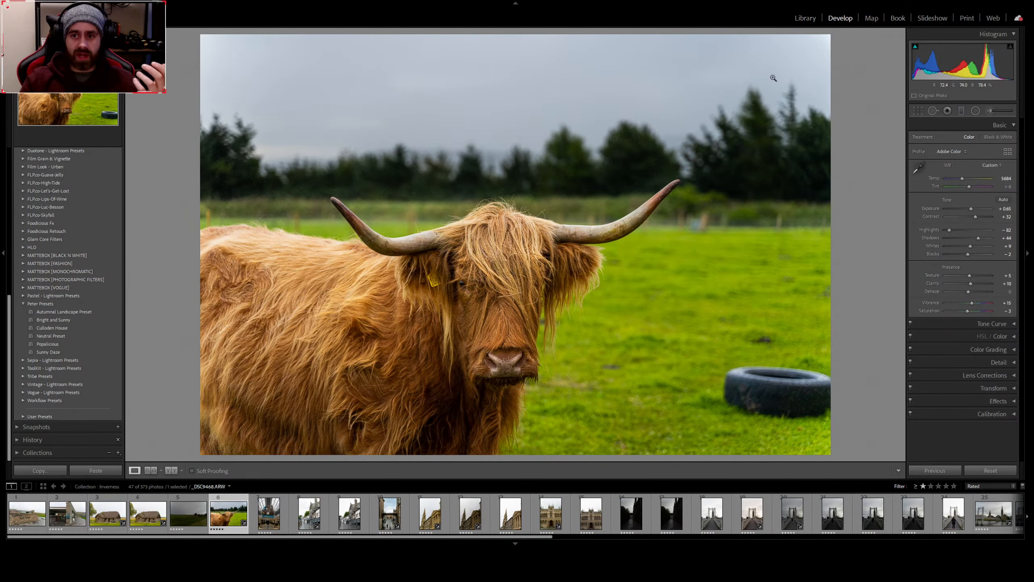
pyautogui.moveTo(972, 212)
pyautogui.mouseDown()
pyautogui.moveTo(959, 208)
pyautogui.moveTo(971, 207)
pyautogui.mouseUp()
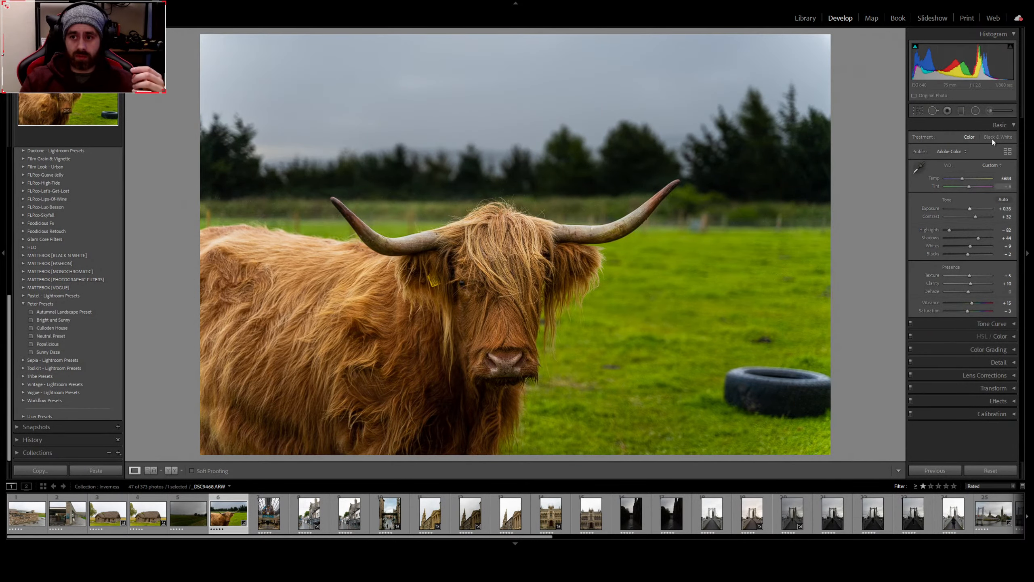
pyautogui.hotkey('ctrl', 'z')
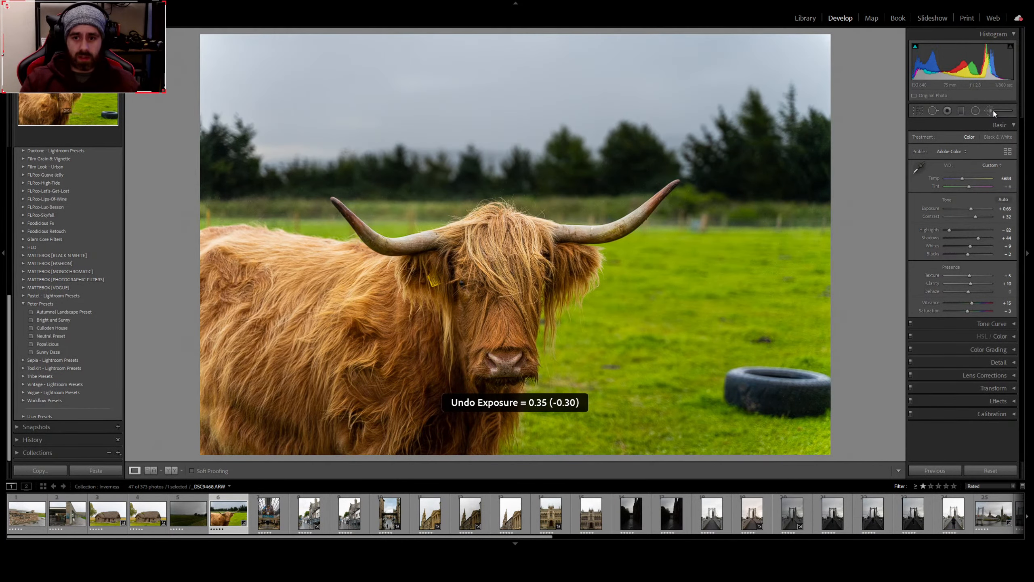
# Reselect the brush mask over the sky, lighten its exposure slightly and warm its temperature a little
pyautogui.click(991, 112)
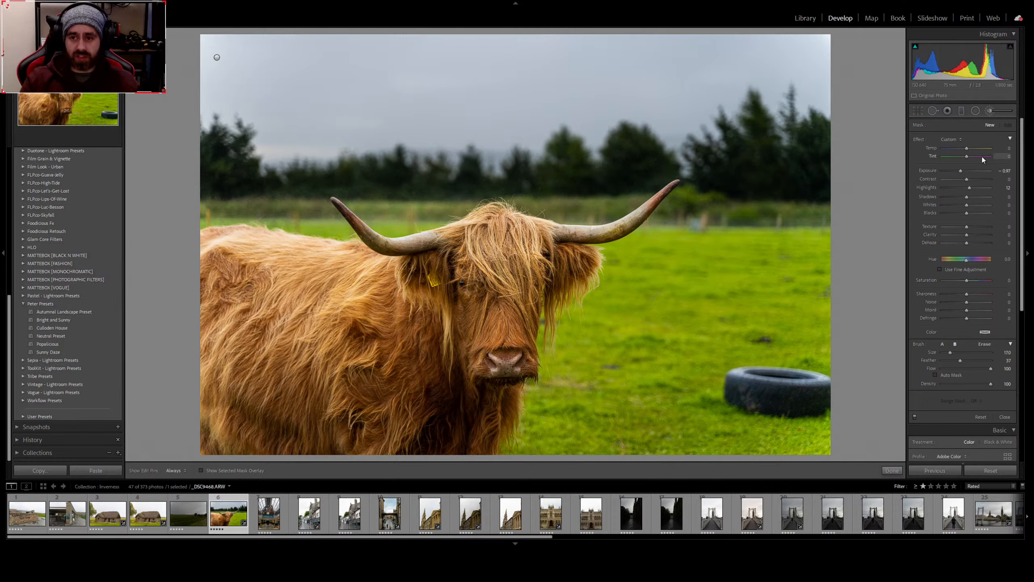
pyautogui.moveTo(961, 171); pyautogui.dragTo(970, 172)
pyautogui.click(217, 58)
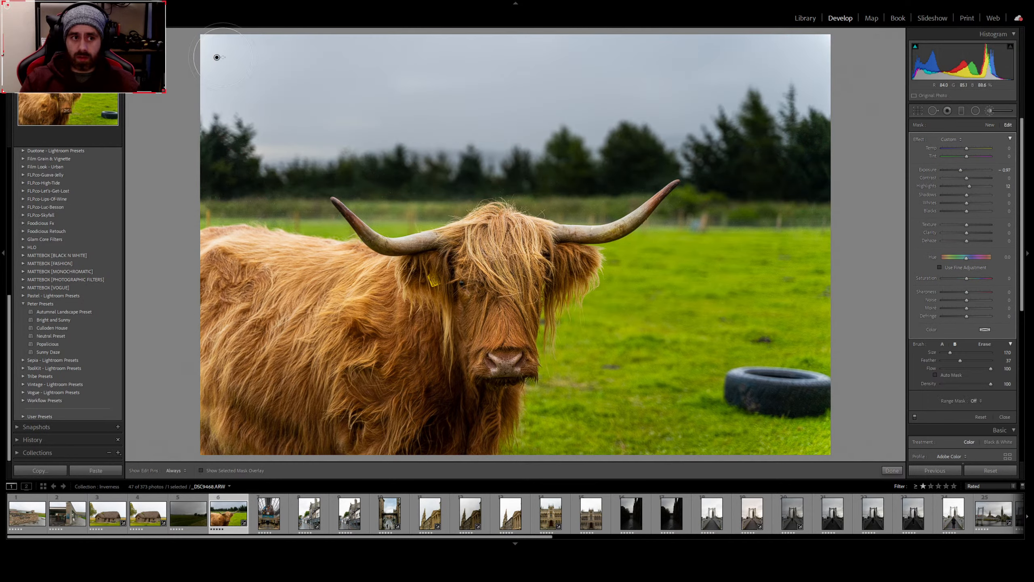
pyautogui.moveTo(217, 58)
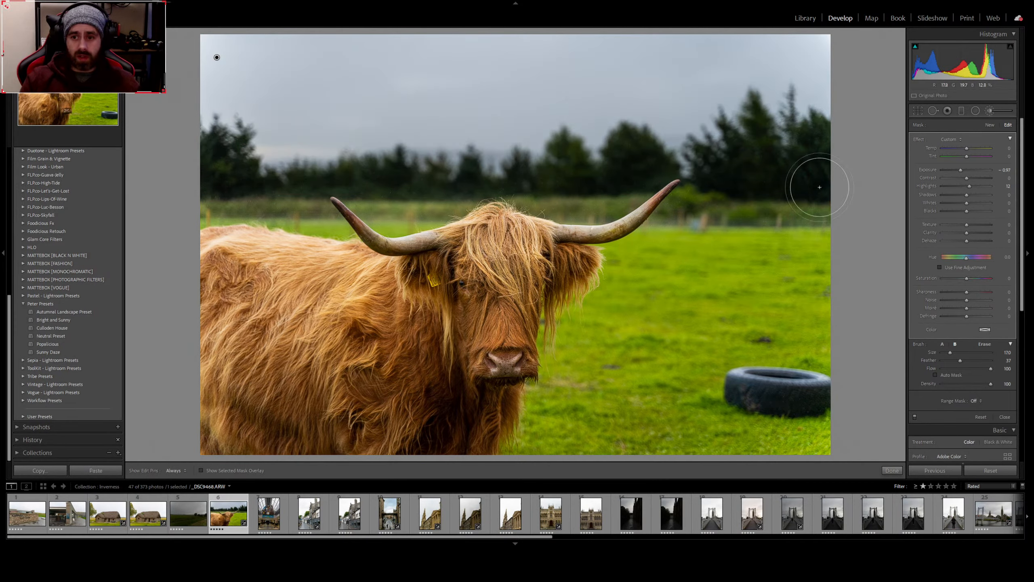
pyautogui.moveTo(960, 170)
pyautogui.mouseDown()
pyautogui.moveTo(982, 171)
pyautogui.moveTo(938, 170)
pyautogui.moveTo(960, 172)
pyautogui.mouseUp()
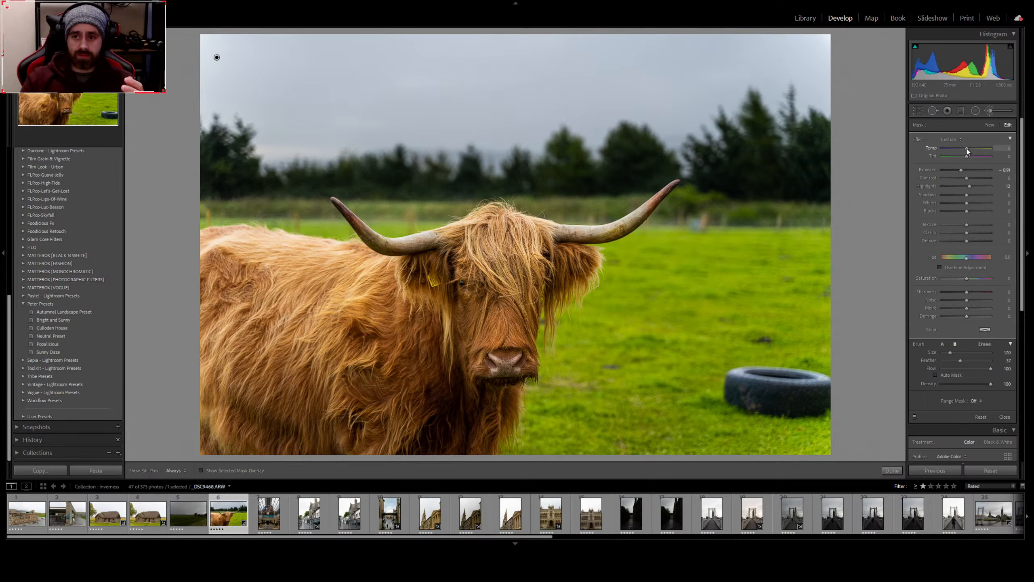
pyautogui.moveTo(967, 150); pyautogui.dragTo(967, 152)
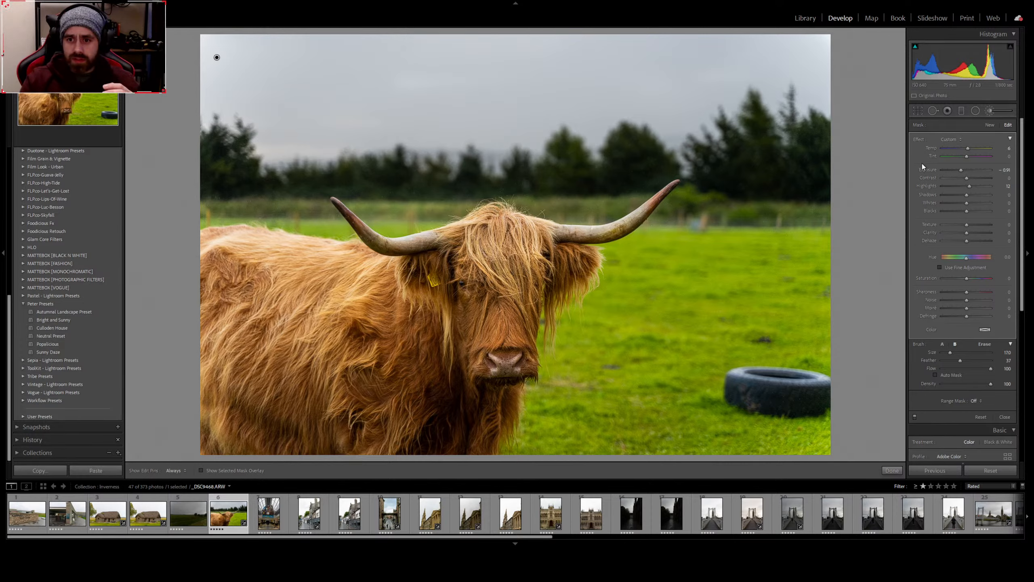
# Reset the sky mask's effect with the Temp preset, and set its temperature to −8 and exposure to −0.23
pyautogui.click(949, 140)
pyautogui.click(949, 150)
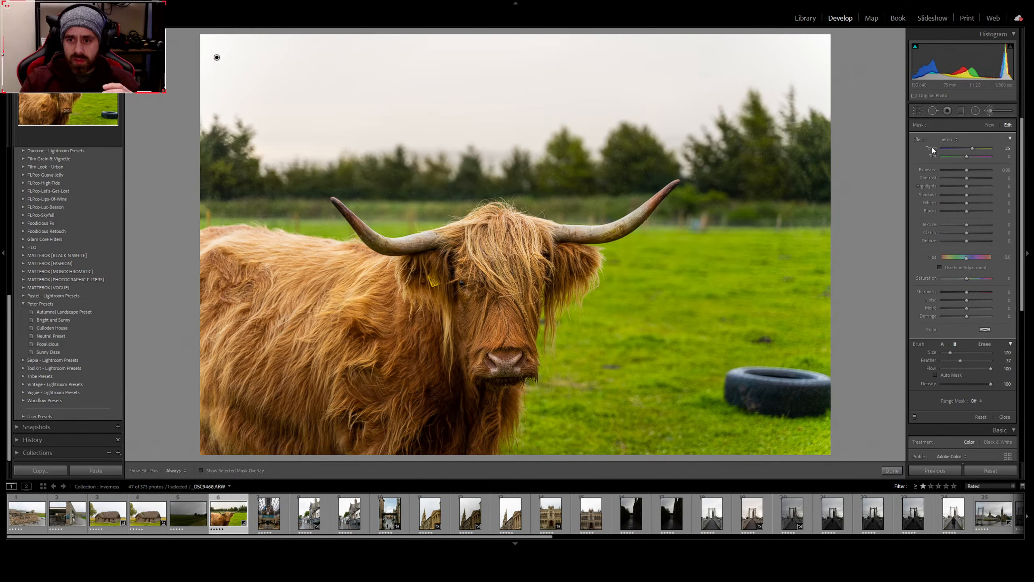
pyautogui.moveTo(973, 149); pyautogui.dragTo(967, 149)
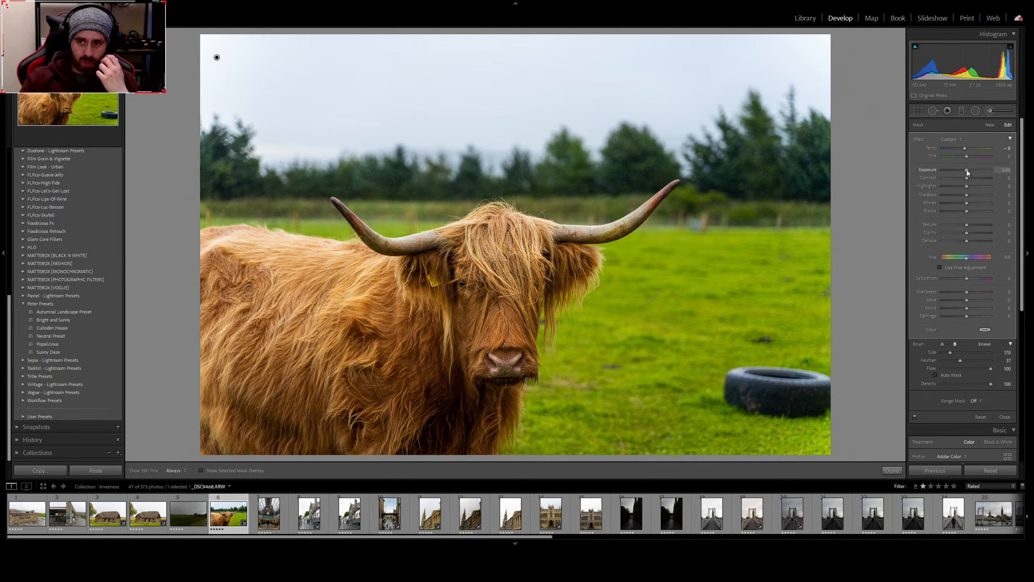
pyautogui.moveTo(967, 173); pyautogui.dragTo(966, 172)
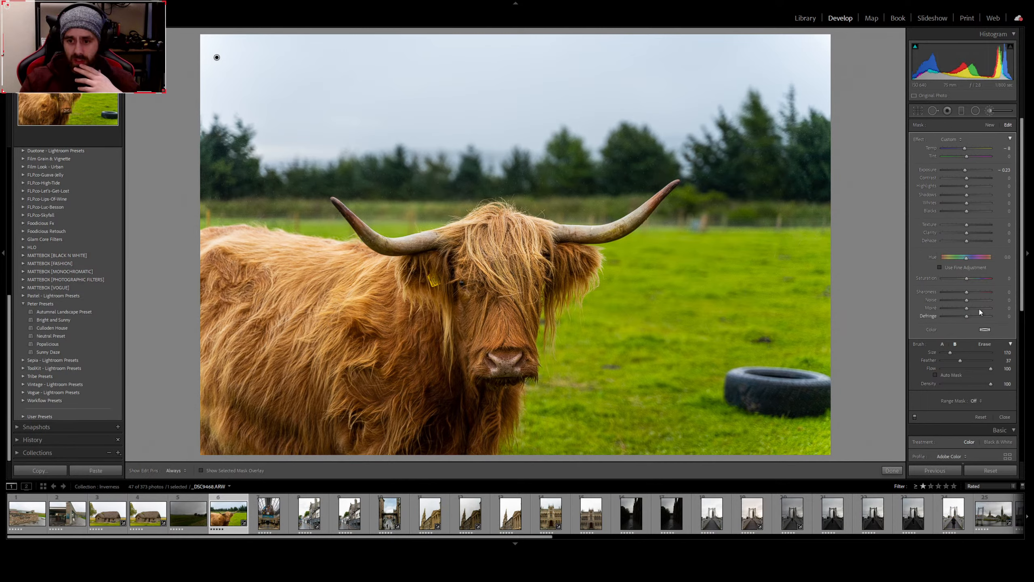
pyautogui.click(892, 471)
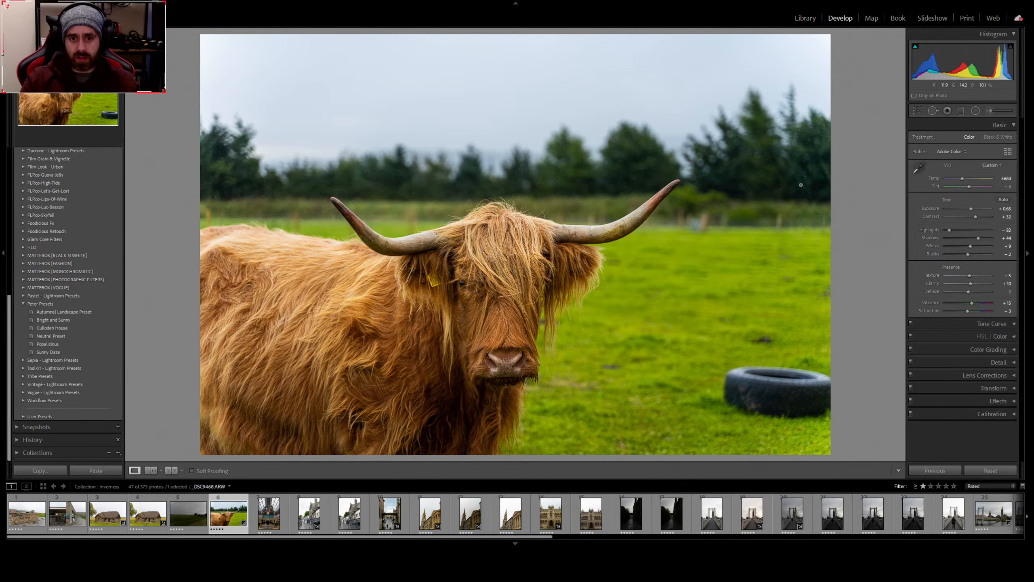
# Cool the cow photo's overall white balance temperature to 5509 and reduce its vibrance to +12
pyautogui.moveTo(972, 210); pyautogui.dragTo(974, 210)
pyautogui.hotkey('ctrl', 'z')
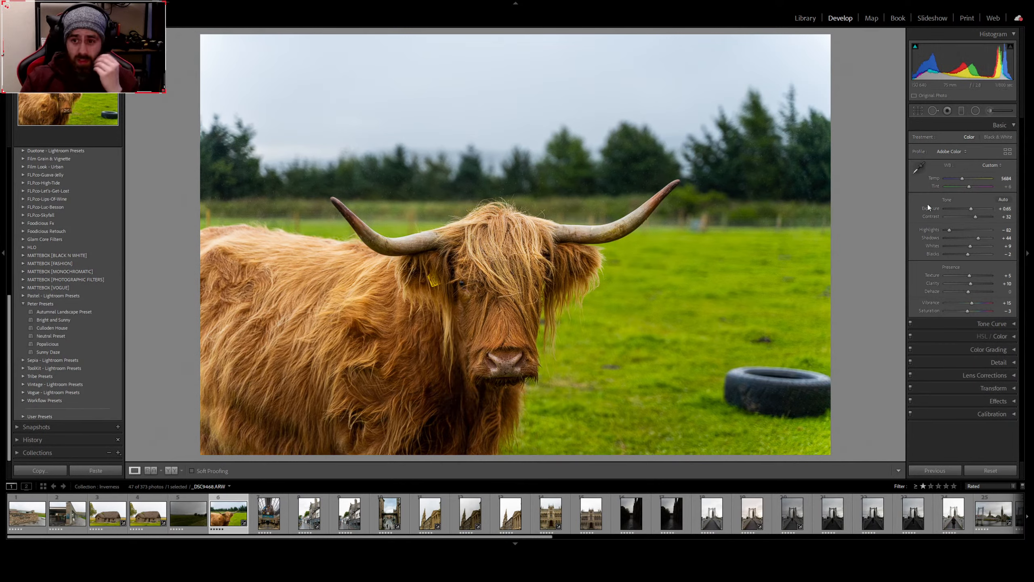
pyautogui.moveTo(962, 179); pyautogui.dragTo(962, 180)
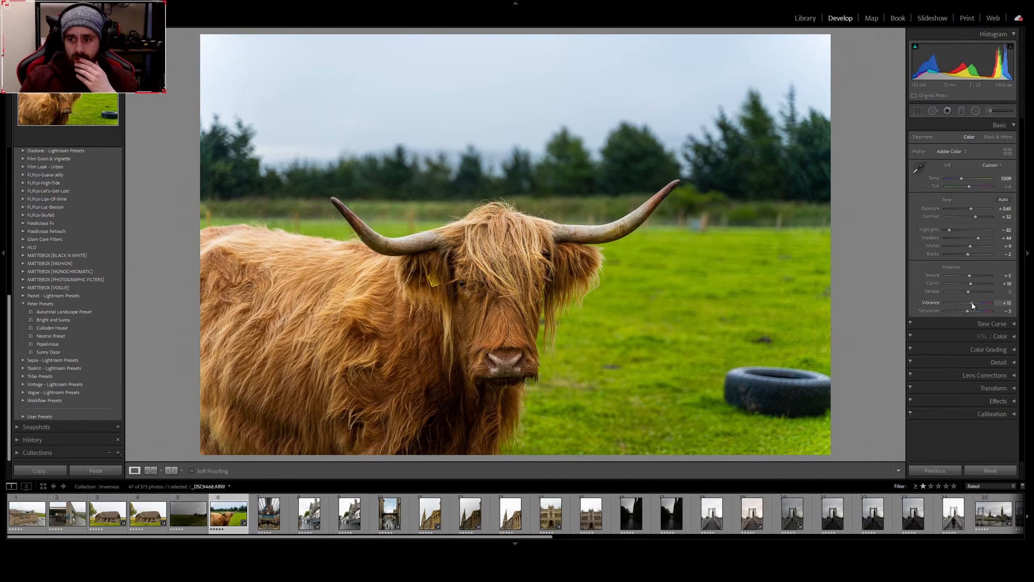
pyautogui.moveTo(972, 304)
pyautogui.mouseDown()
pyautogui.moveTo(960, 305)
pyautogui.moveTo(969, 304)
pyautogui.mouseUp()
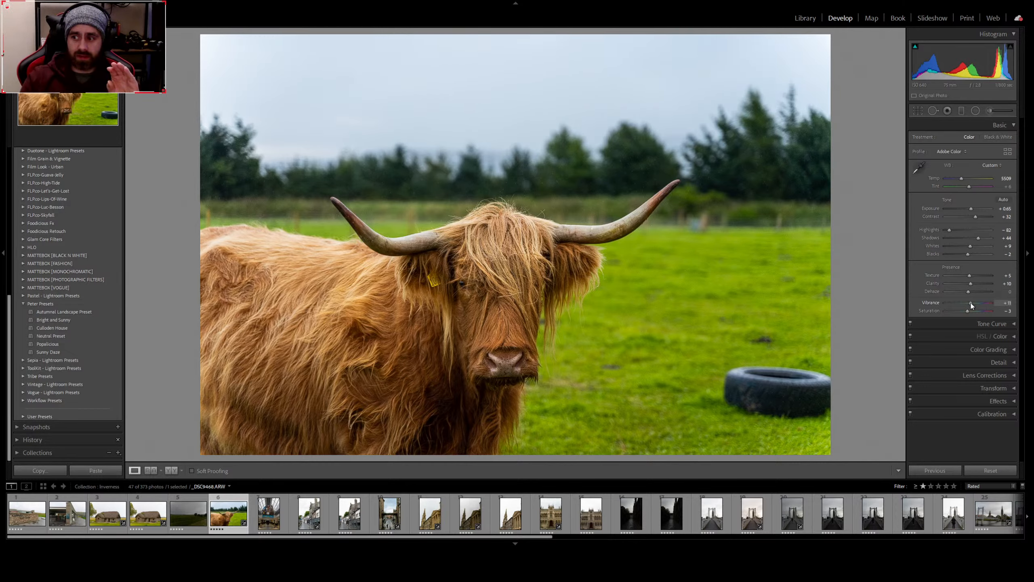
pyautogui.click(1010, 302)
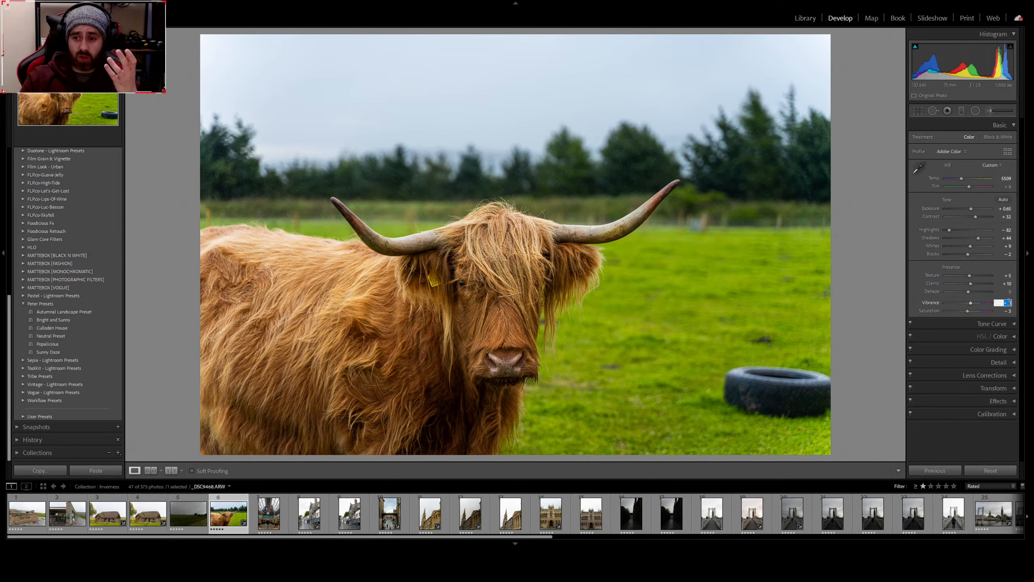
pyautogui.write('0')
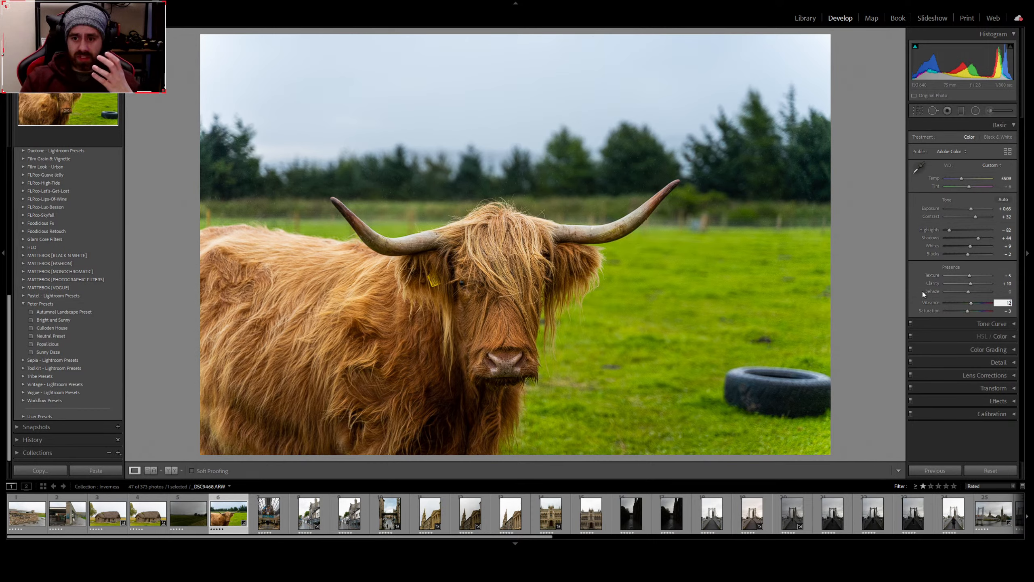
# Reduce the saturation of the green colour range to −58 so the grass looks more muted
pyautogui.click(1014, 336)
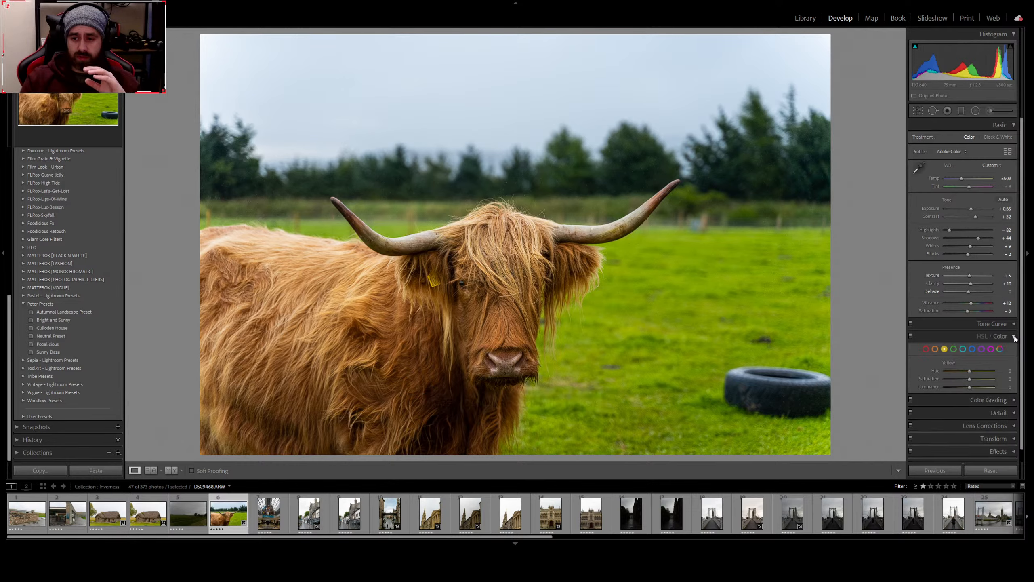
pyautogui.click(955, 349)
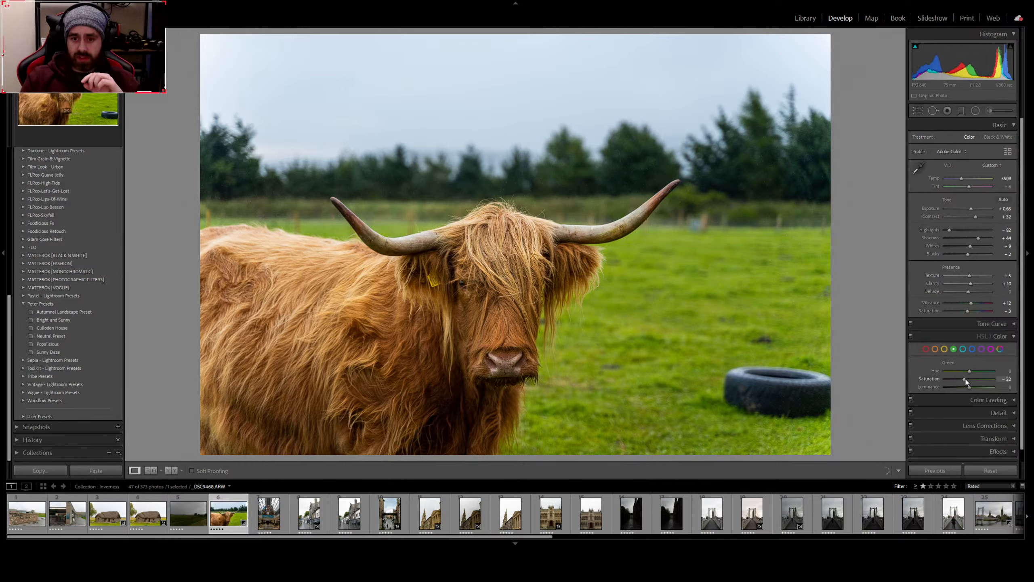
pyautogui.moveTo(970, 380); pyautogui.dragTo(961, 379)
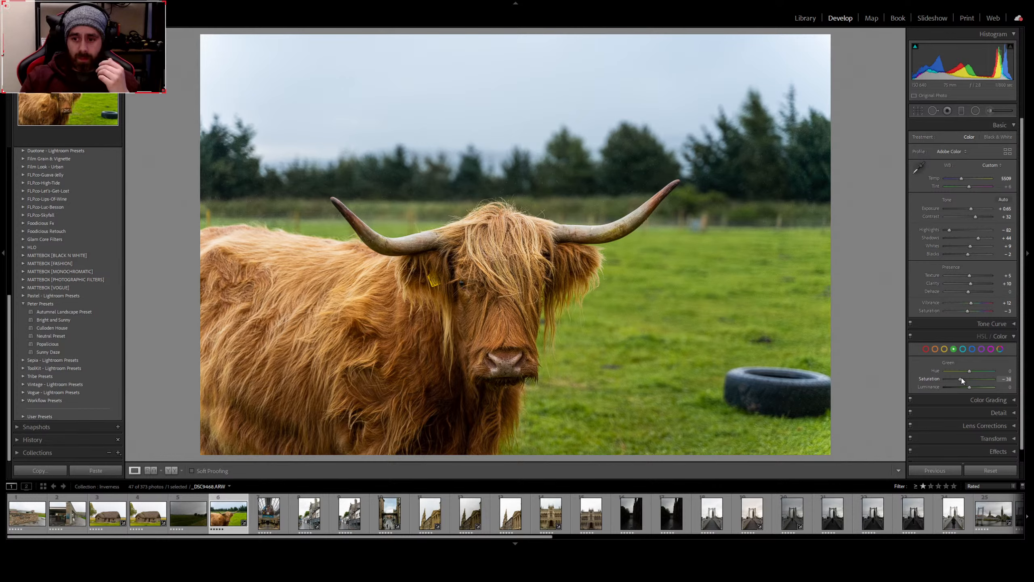
pyautogui.moveTo(960, 378)
pyautogui.mouseDown()
pyautogui.moveTo(944, 378)
pyautogui.moveTo(957, 379)
pyautogui.mouseUp()
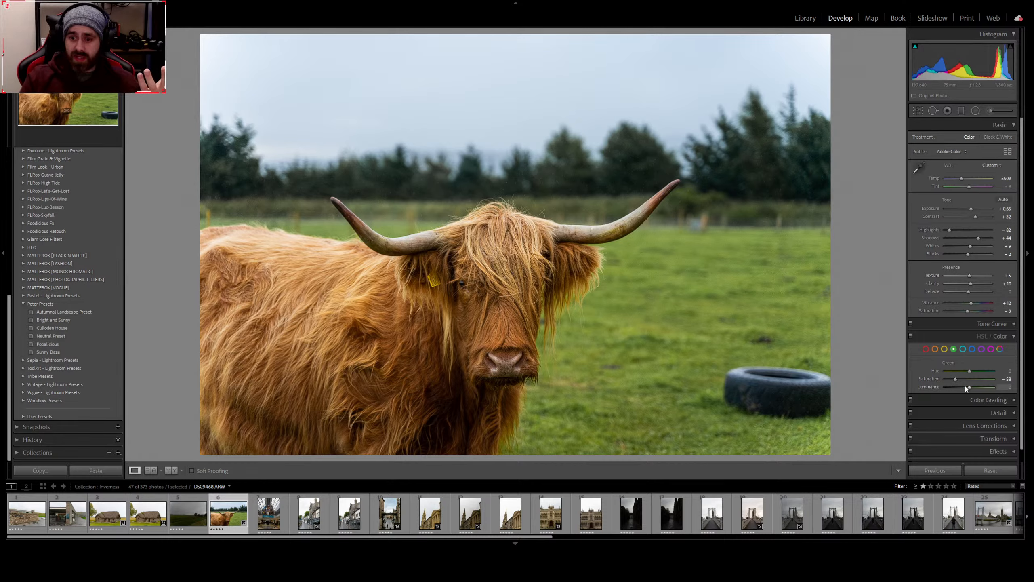
# Try shifting the luminance and hue of the green colour range and reset both to 0
pyautogui.moveTo(969, 387)
pyautogui.mouseDown()
pyautogui.moveTo(981, 388)
pyautogui.moveTo(964, 389)
pyautogui.mouseUp()
pyautogui.doubleClick(965, 389)
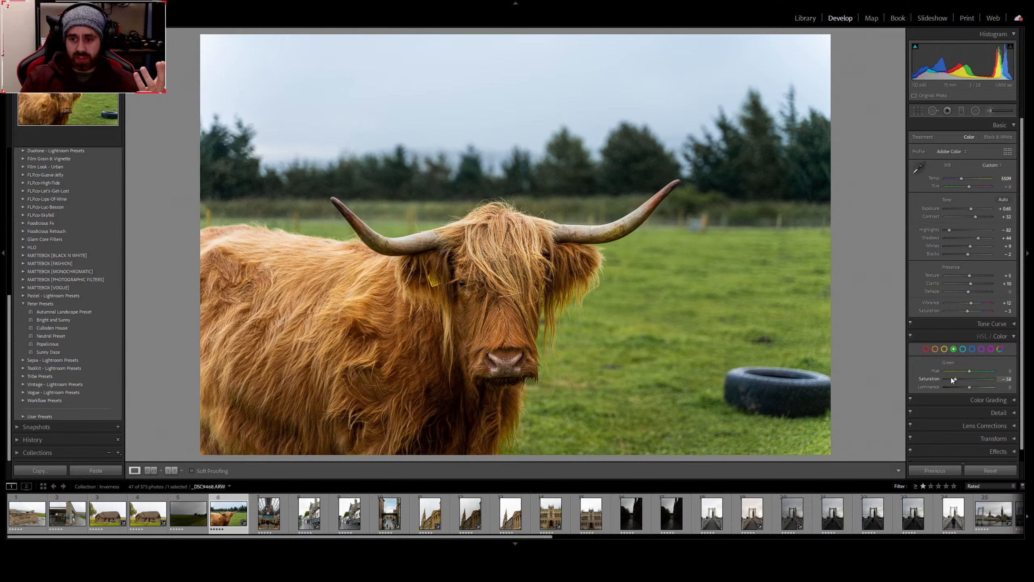
pyautogui.moveTo(974, 372); pyautogui.dragTo(940, 373)
pyautogui.doubleClick(963, 372)
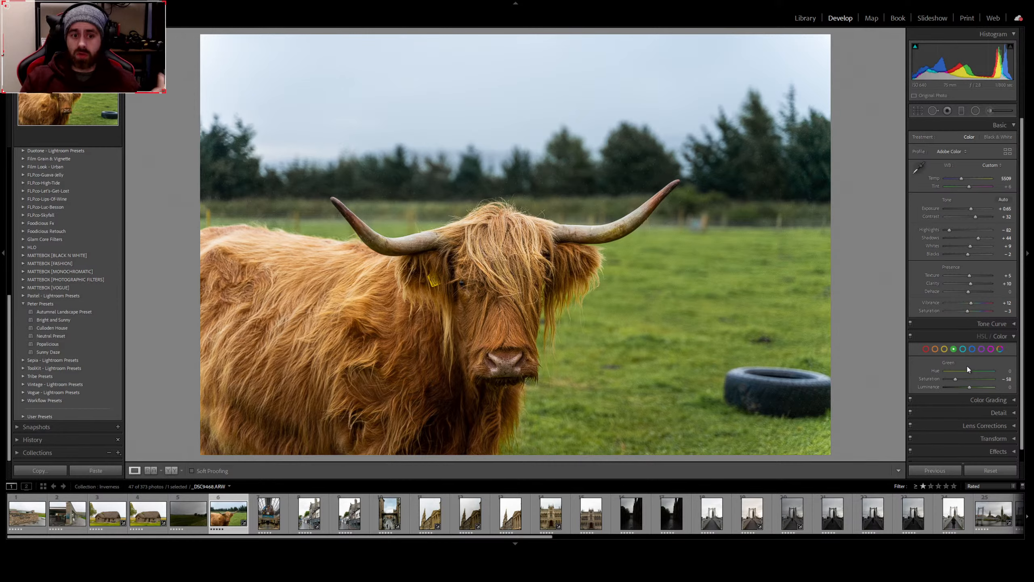
# Compare the photo with and without the green adjustment, and raise its overall vibrance to +25
pyautogui.click(912, 336)
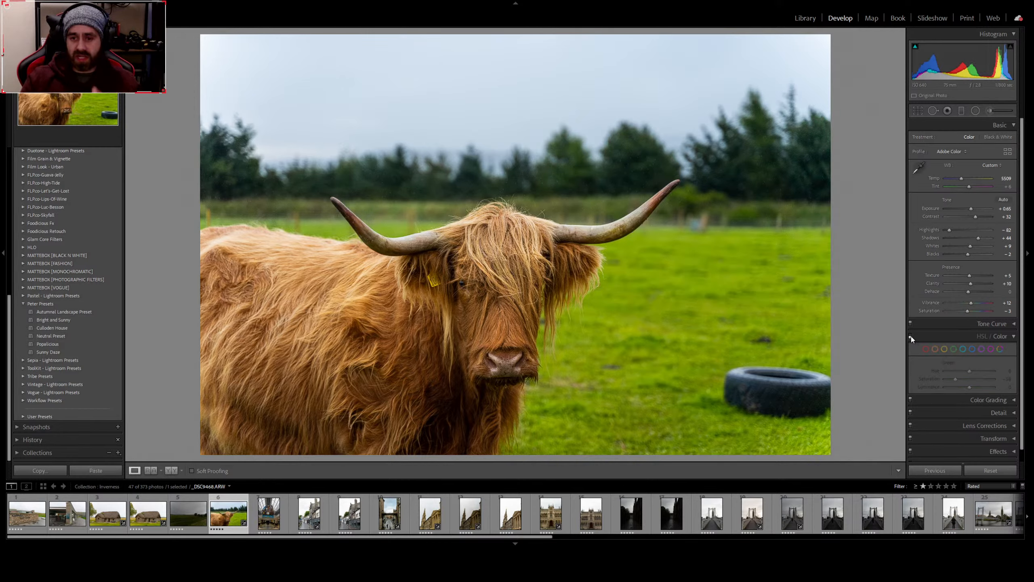
pyautogui.click(912, 337)
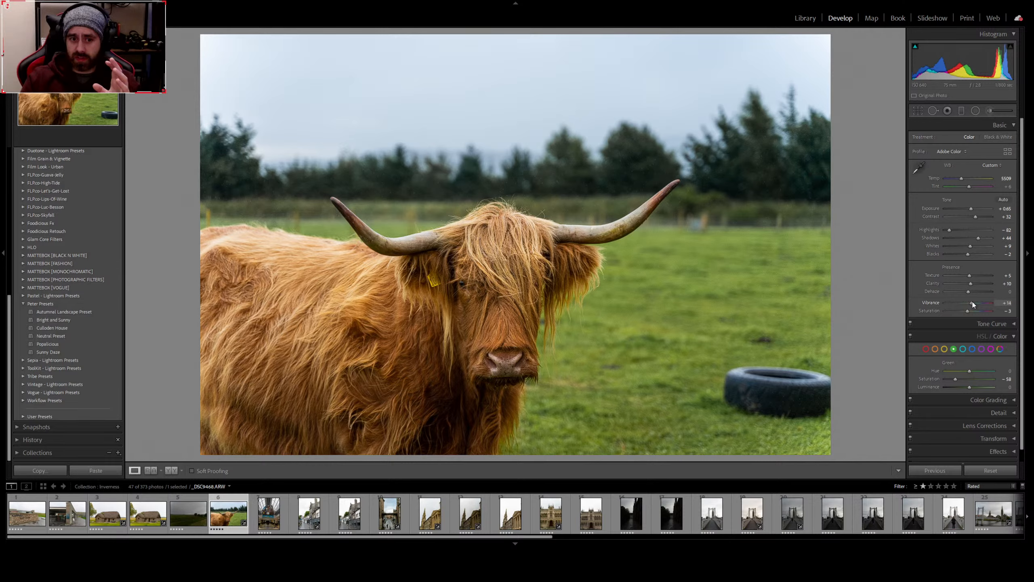
pyautogui.moveTo(973, 303); pyautogui.dragTo(975, 302)
pyautogui.click(1004, 304)
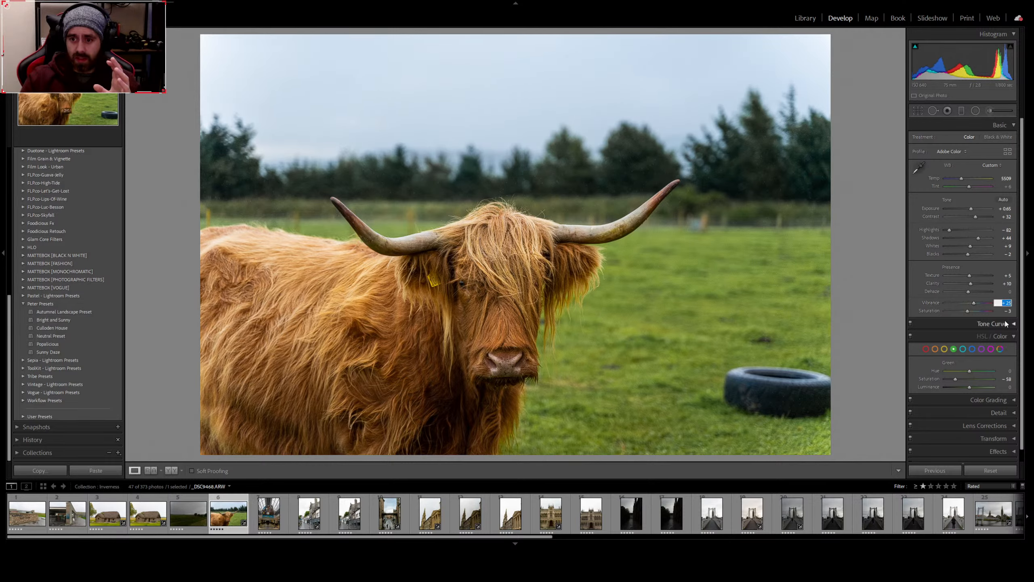
pyautogui.click(917, 296)
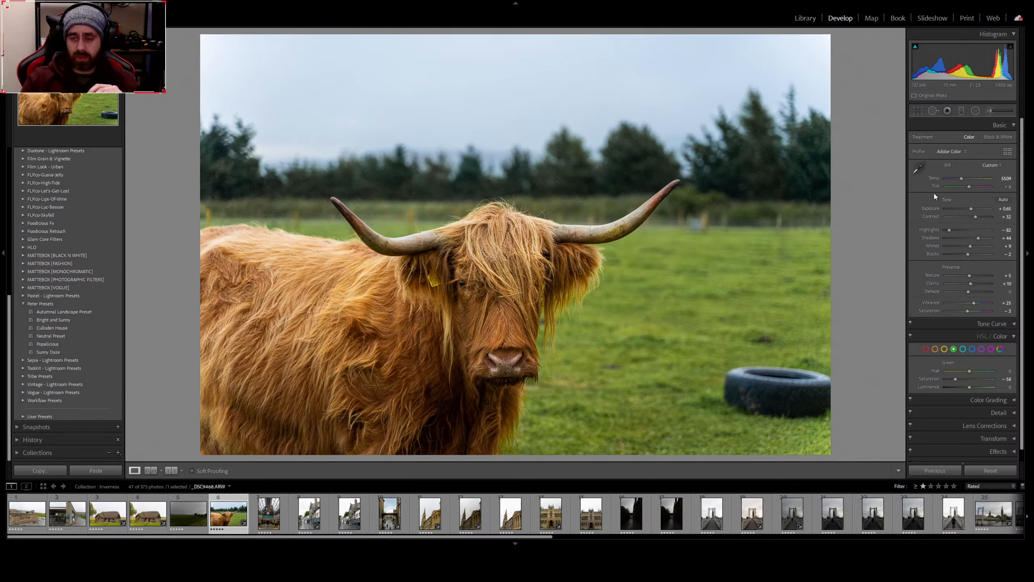
# Review the photo's Effects, Transform, Lens Corrections and Detail settings
pyautogui.click(1013, 125)
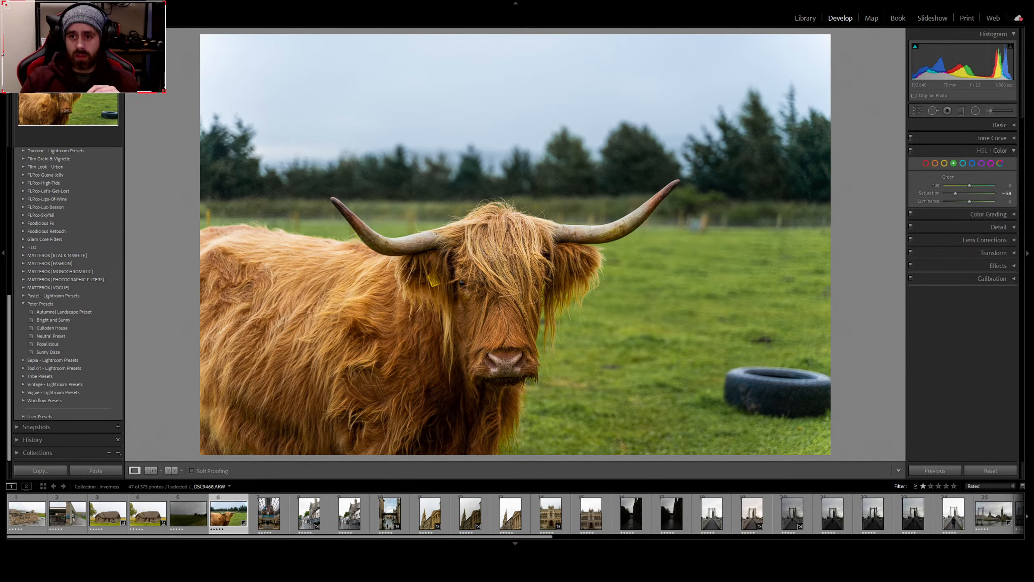
pyautogui.click(1014, 151)
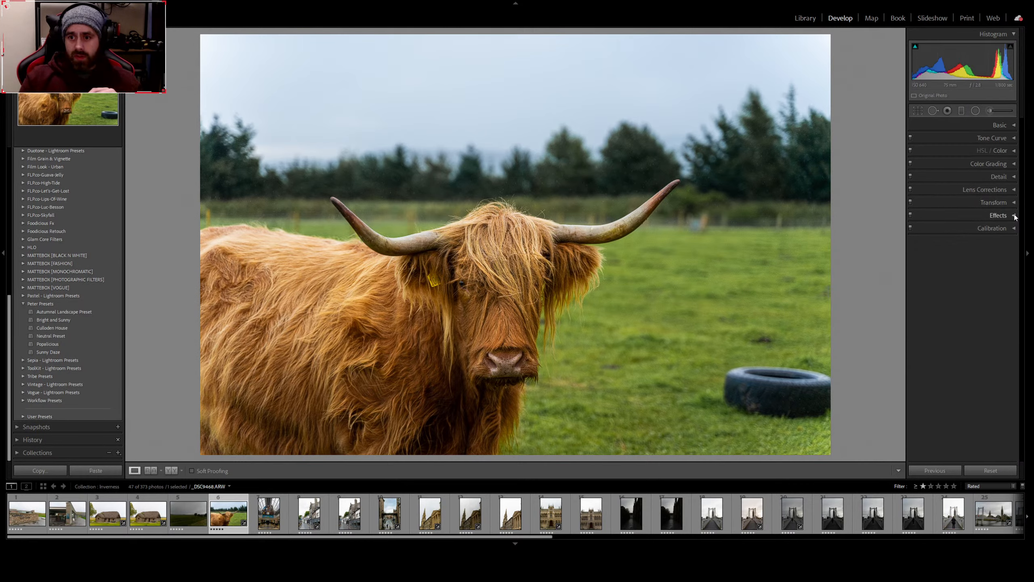
pyautogui.click(1015, 215)
pyautogui.click(1014, 215)
pyautogui.click(1014, 202)
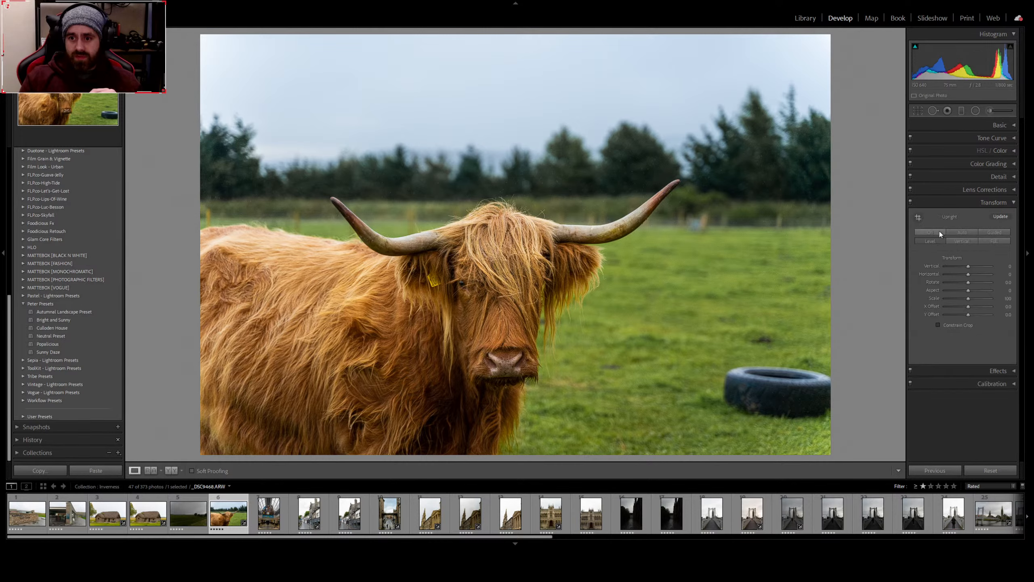
pyautogui.click(997, 203)
pyautogui.click(994, 190)
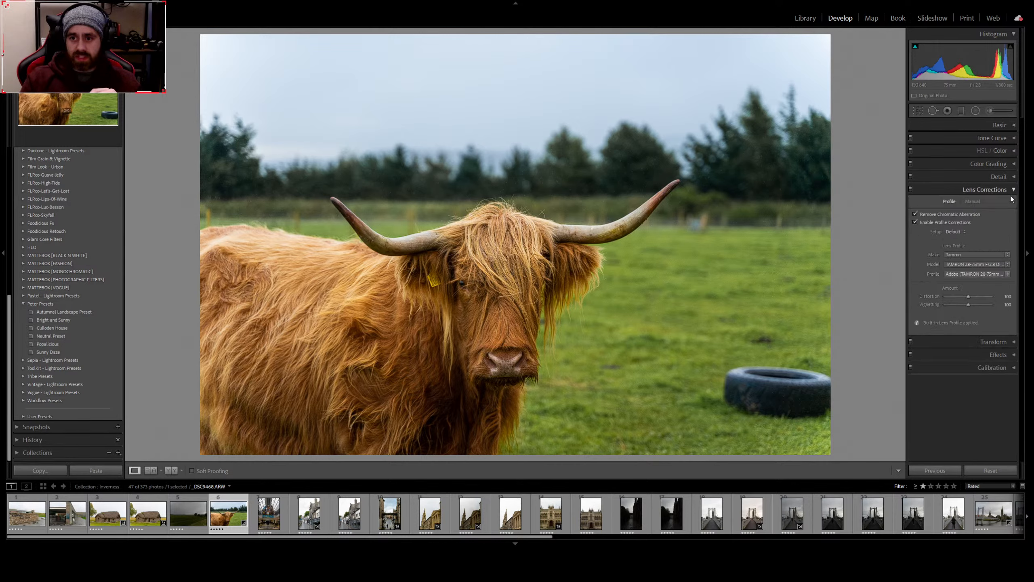
pyautogui.click(1010, 190)
pyautogui.click(1010, 177)
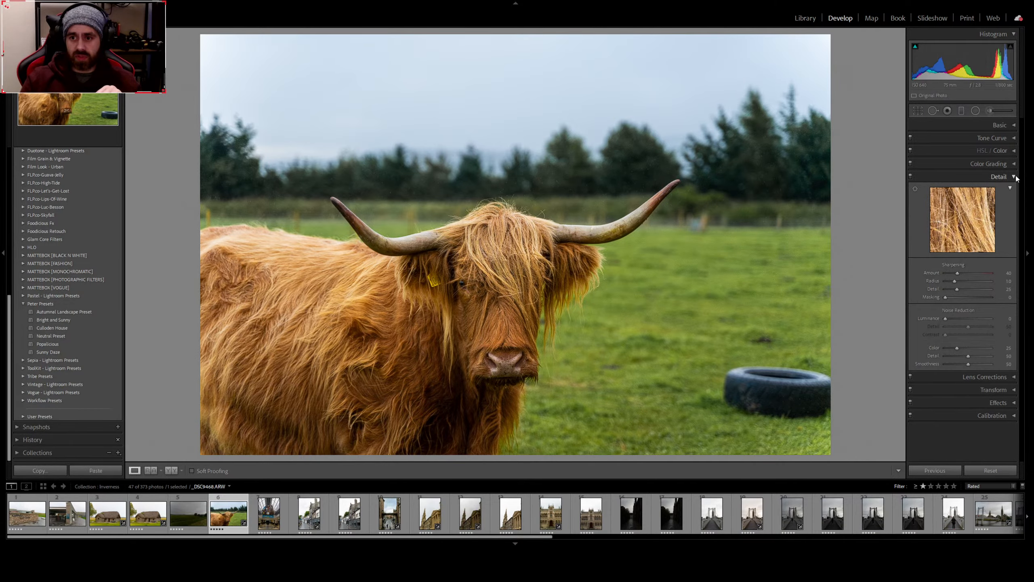
pyautogui.click(1014, 176)
# Inspect the cow's face up close and compare the edited photo side by side with the original
pyautogui.click(525, 301)
pyautogui.moveTo(525, 301); pyautogui.dragTo(557, 285)
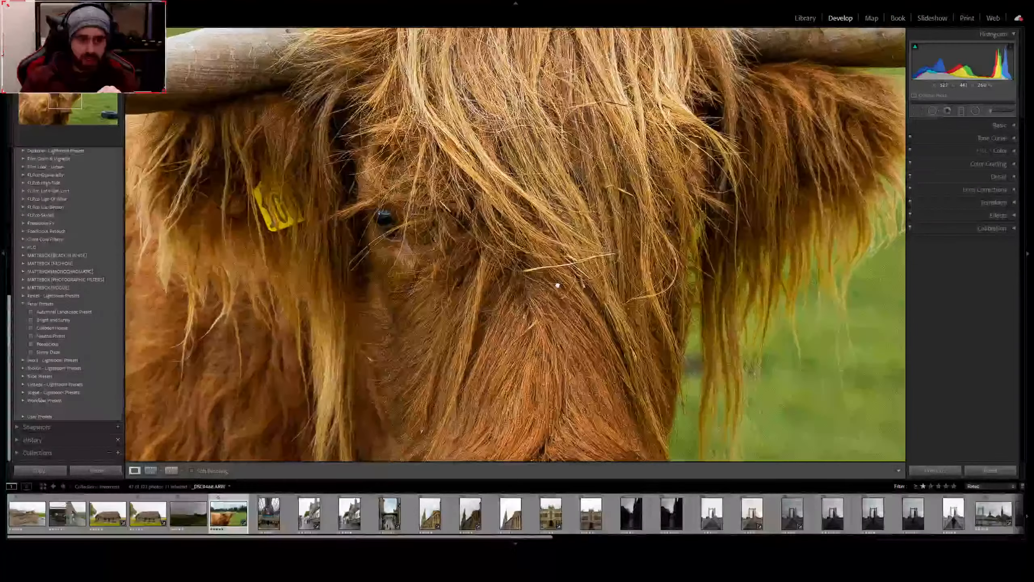
pyautogui.moveTo(664, 310); pyautogui.dragTo(528, 196)
pyautogui.moveTo(544, 375); pyautogui.dragTo(568, 225)
pyautogui.click(552, 371)
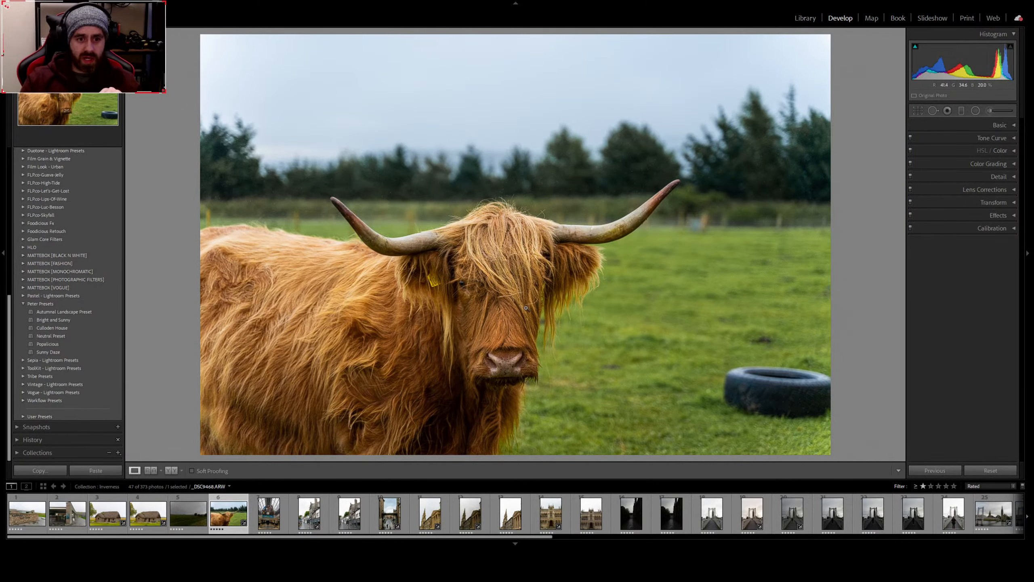
pyautogui.moveTo(533, 331); pyautogui.dragTo(609, 285)
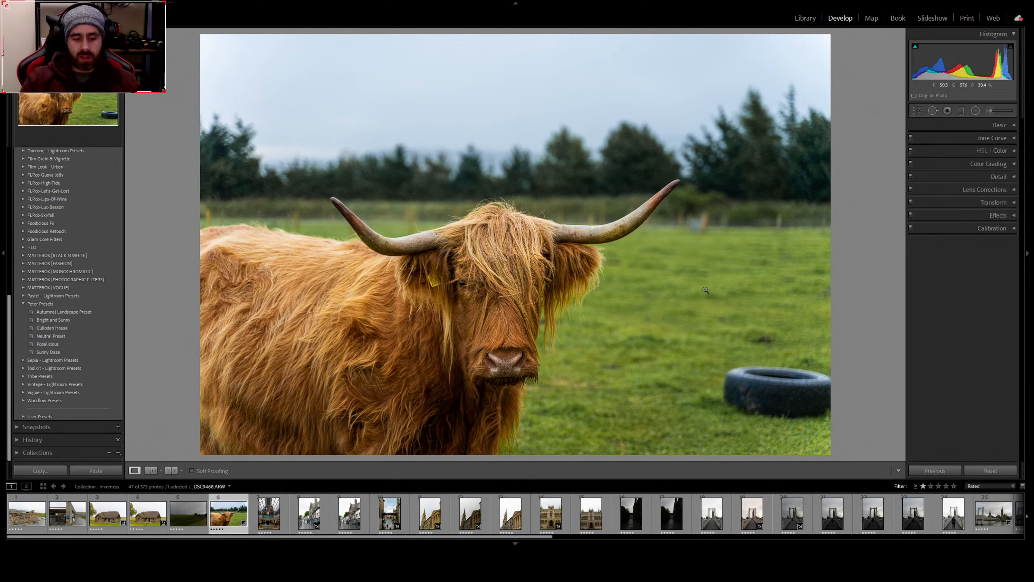
pyautogui.press('y')
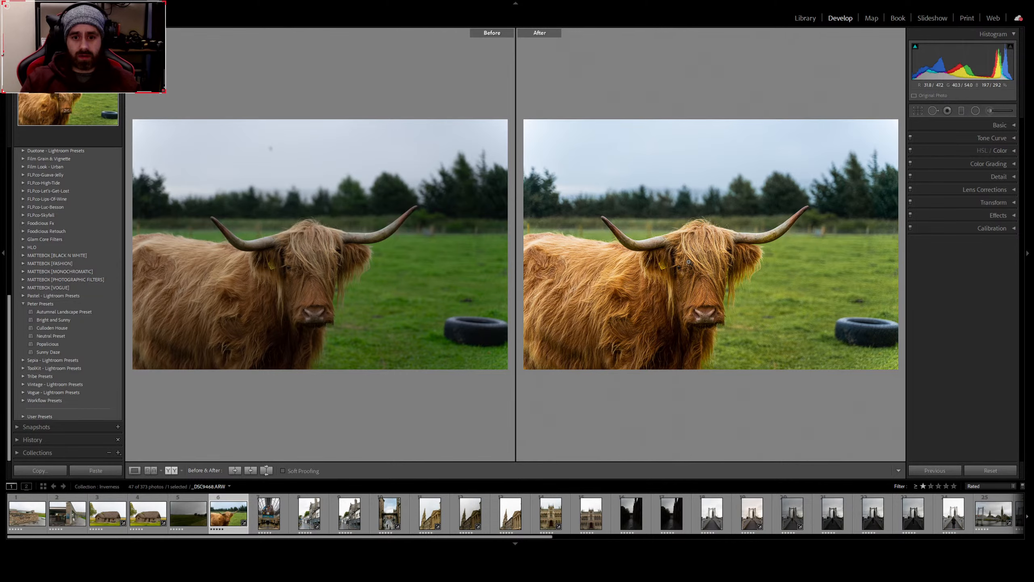
pyautogui.click(689, 262)
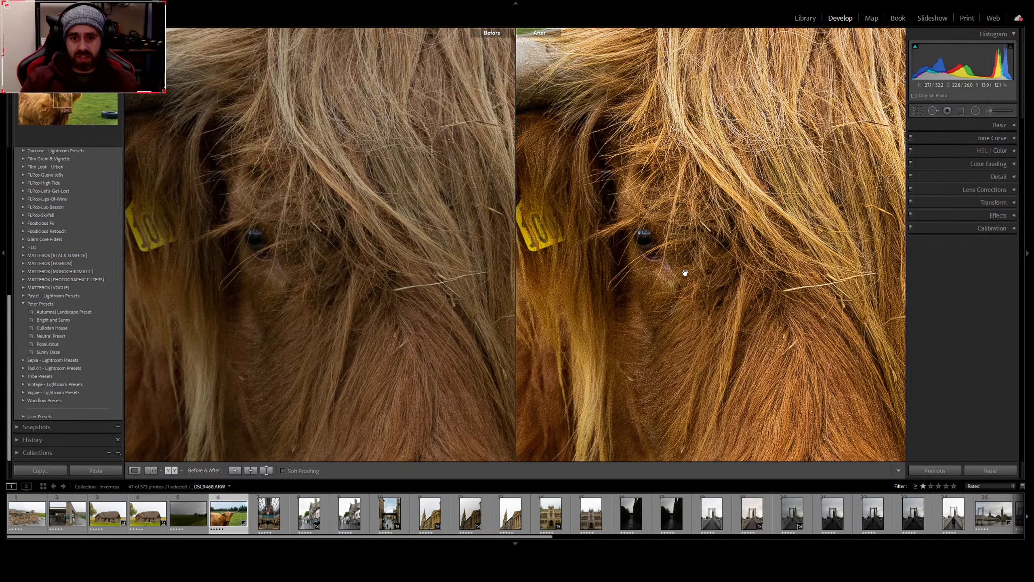
pyautogui.click(686, 273)
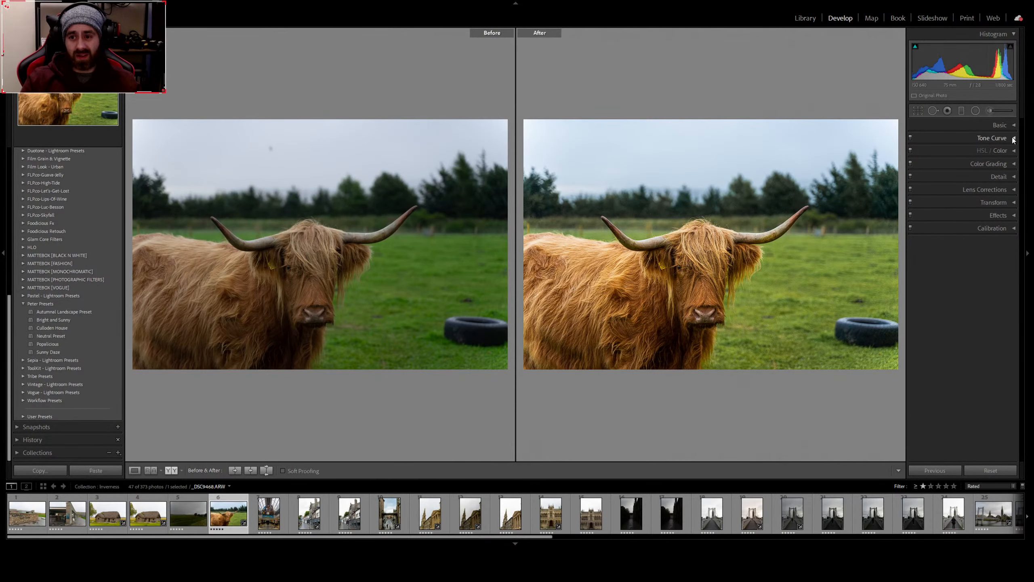
# Set the cow photo's clarity to +35
pyautogui.click(1013, 126)
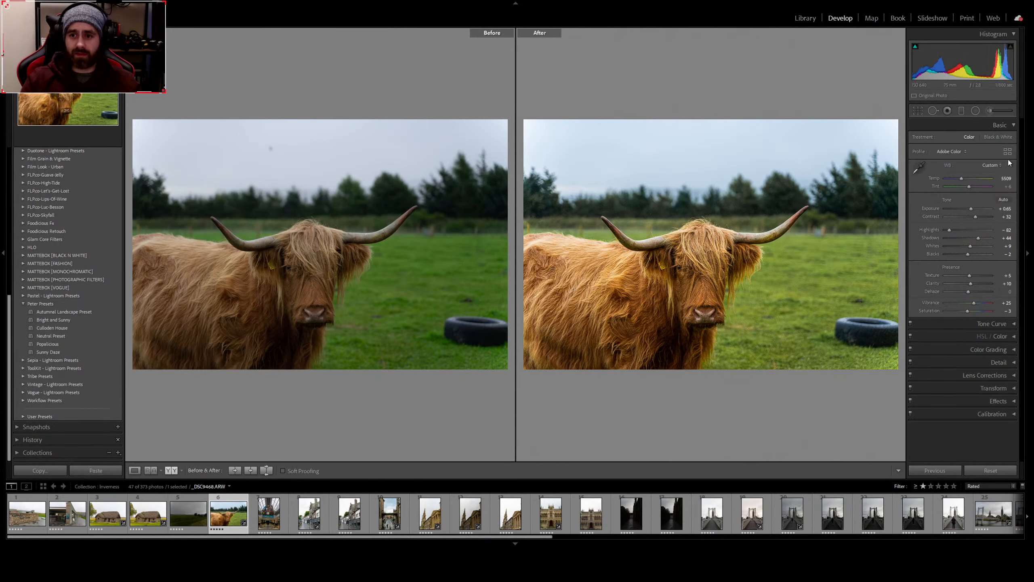
pyautogui.click(1009, 218)
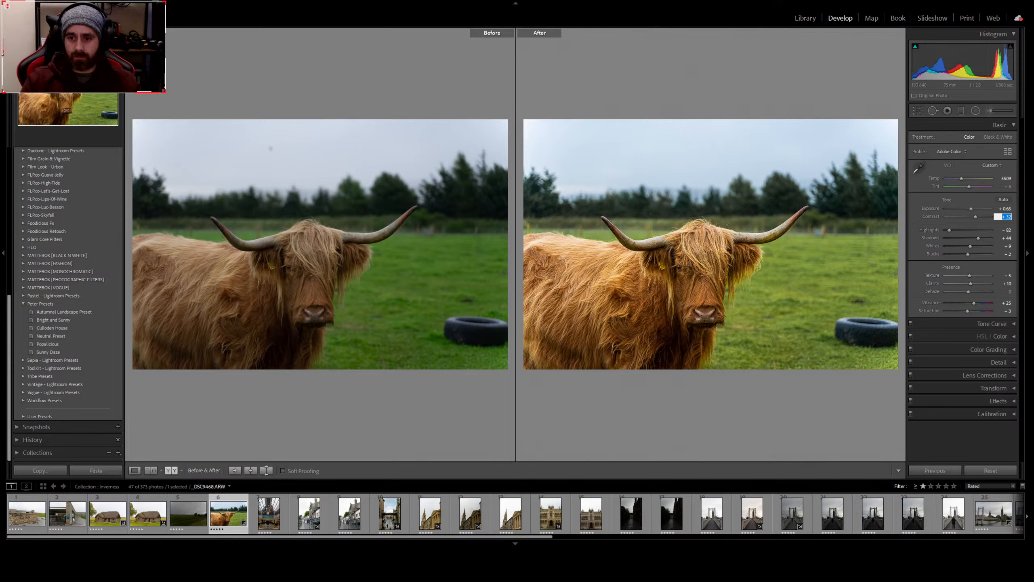
pyautogui.click(1004, 284)
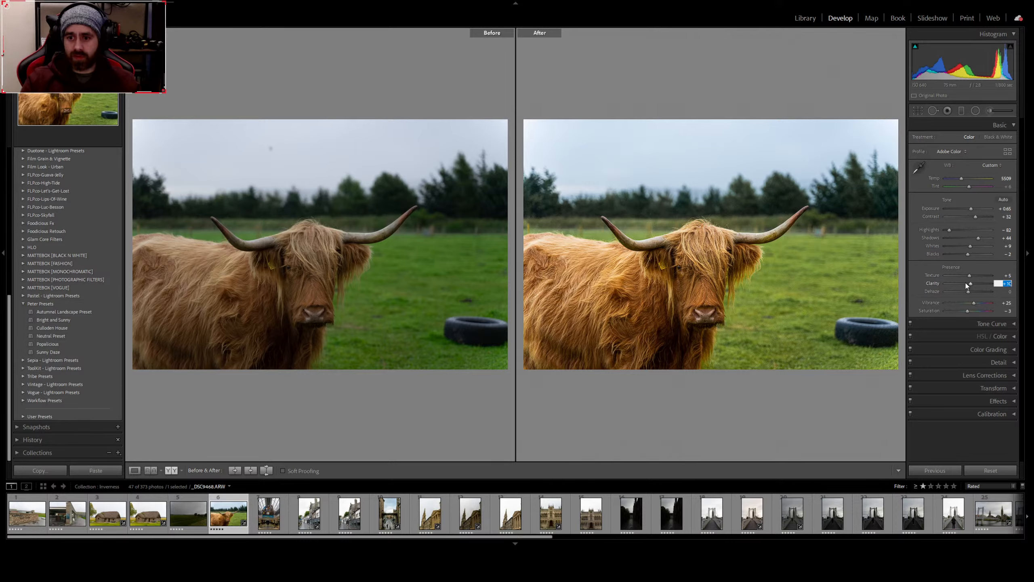
pyautogui.moveTo(970, 285); pyautogui.dragTo(976, 286)
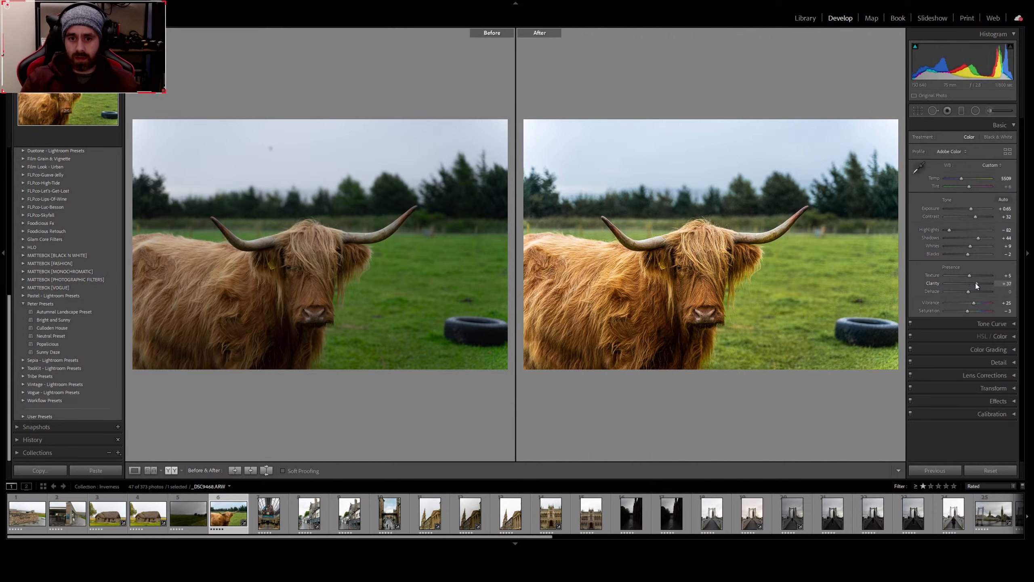
pyautogui.click(1001, 285)
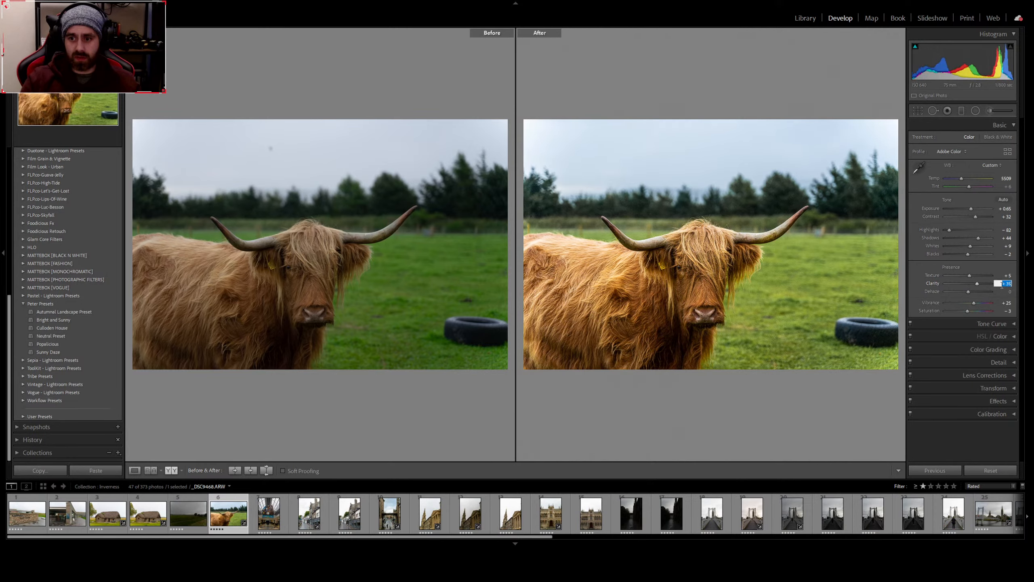
pyautogui.write('35')
pyautogui.press('Return')
# Compare the original and edited versions up close across the grass and the cow's face, coat and horn
pyautogui.click(791, 276)
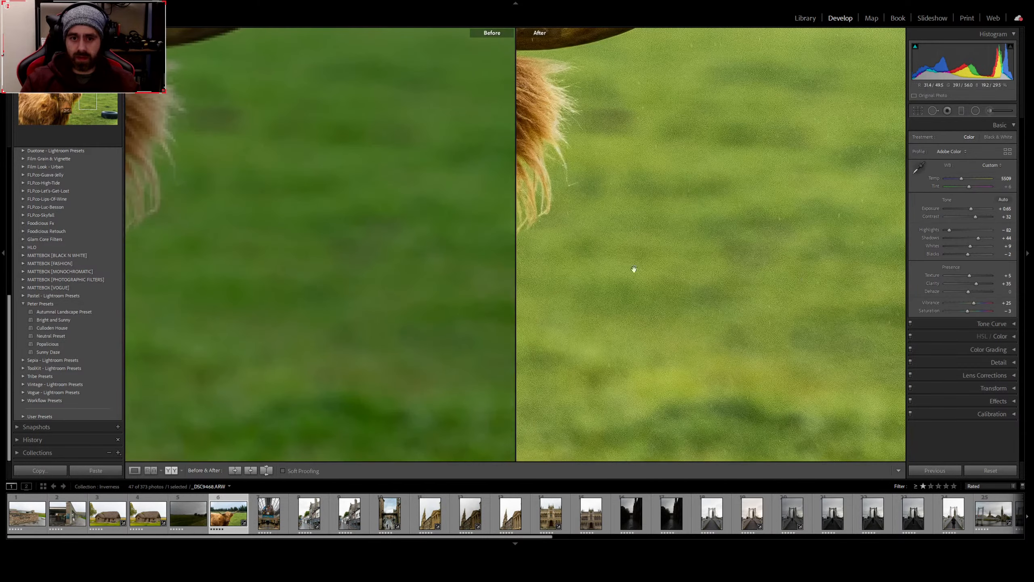
pyautogui.moveTo(607, 276); pyautogui.dragTo(821, 236)
pyautogui.click(714, 245)
pyautogui.press('y')
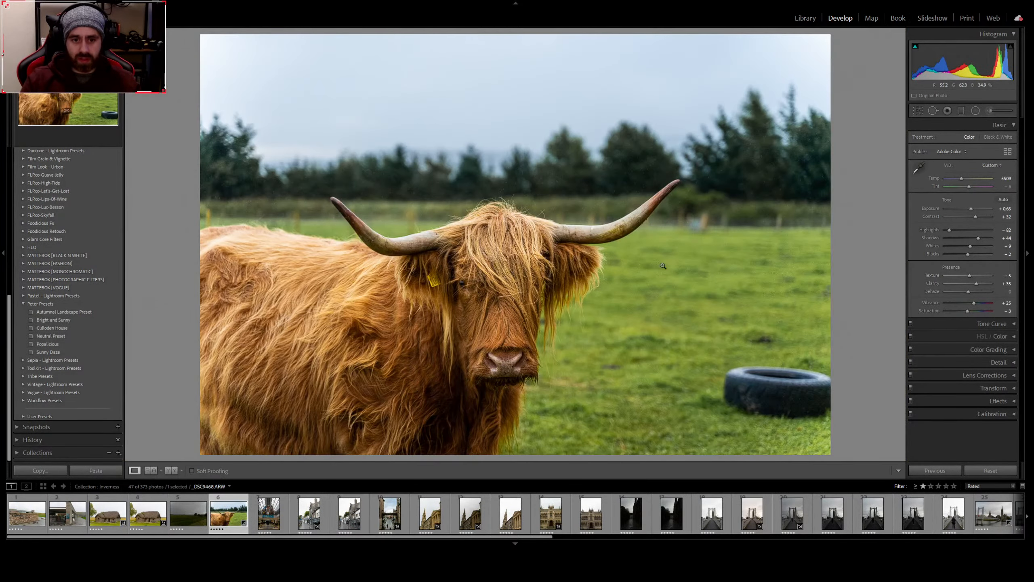
pyautogui.click(476, 312)
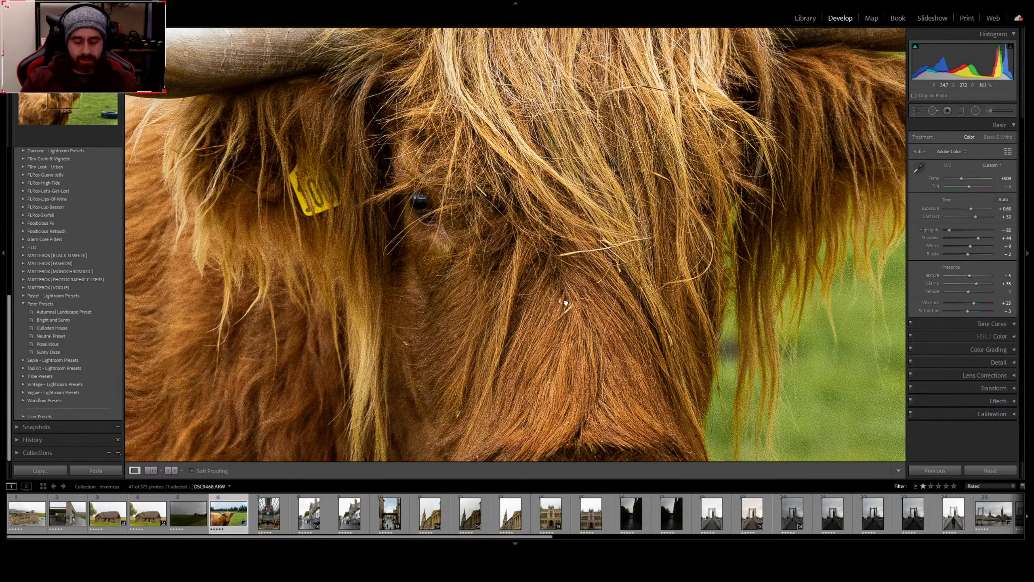
pyautogui.press('y')
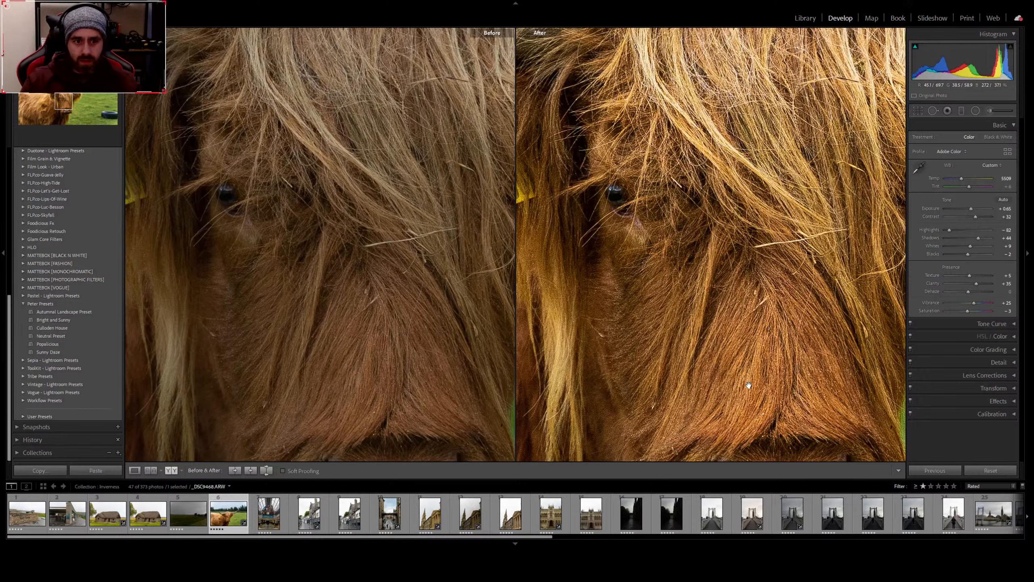
pyautogui.moveTo(423, 298); pyautogui.dragTo(617, 293)
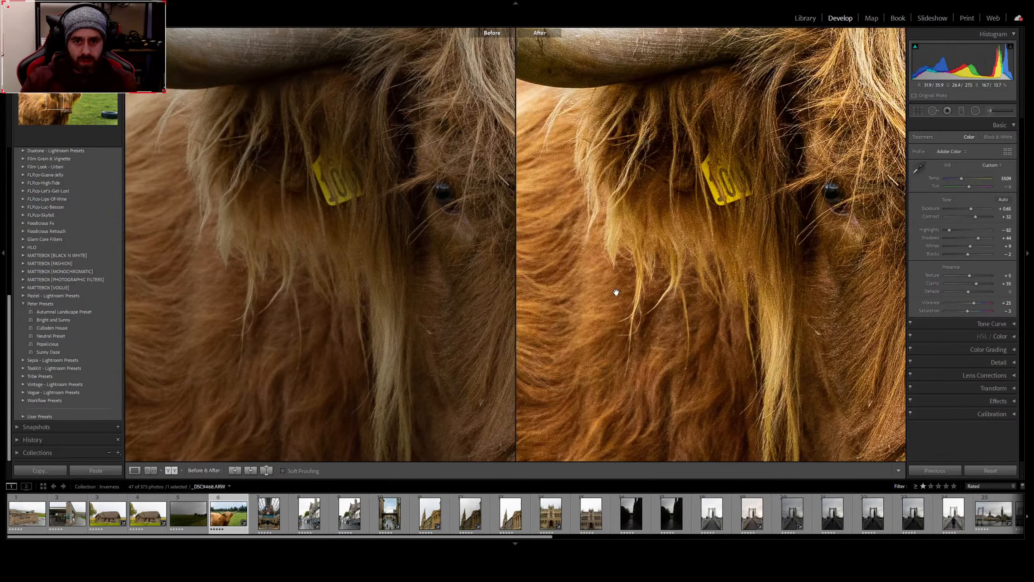
pyautogui.click(616, 292)
pyautogui.click(764, 333)
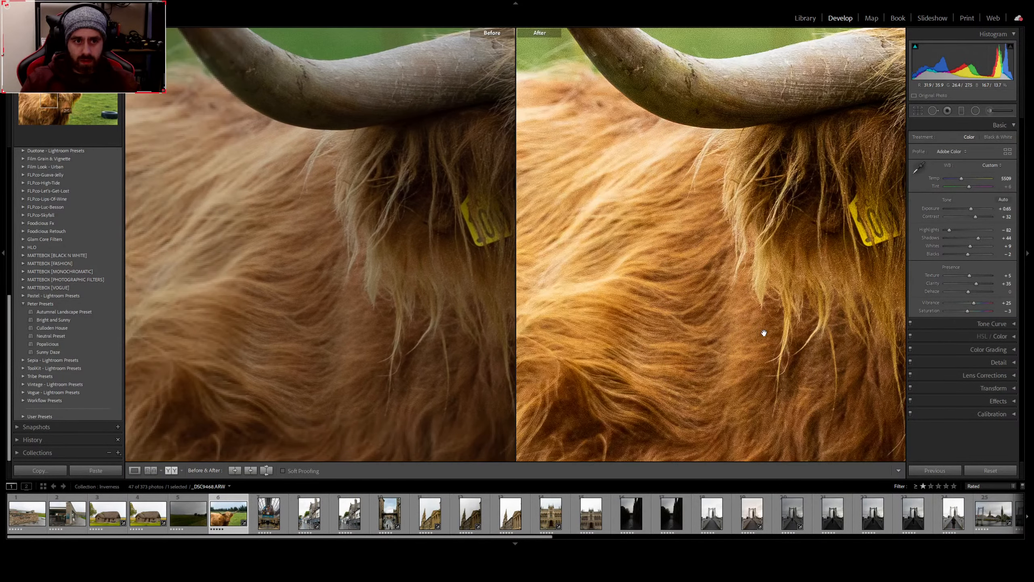
pyautogui.moveTo(404, 221); pyautogui.dragTo(527, 369)
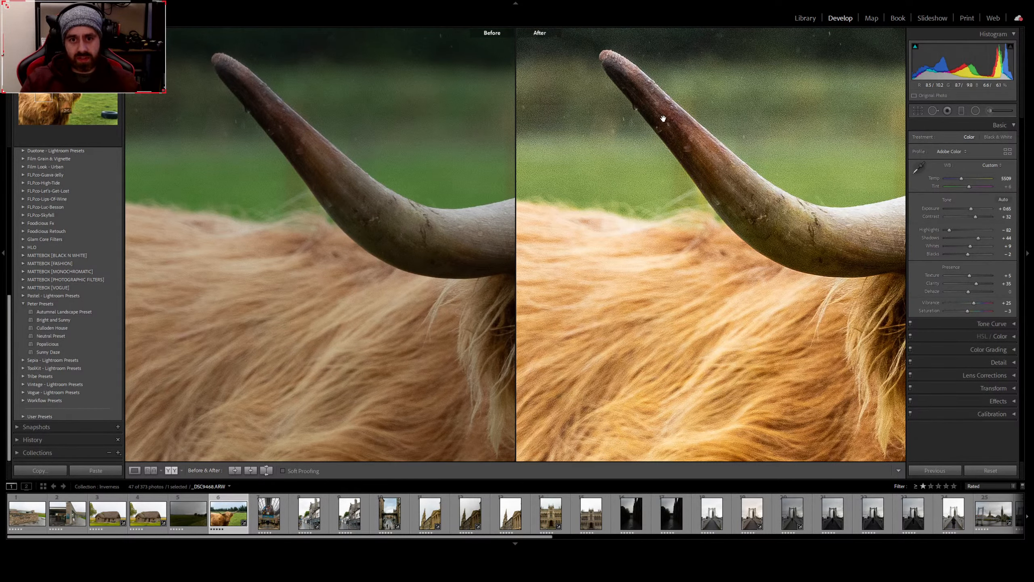
pyautogui.click(532, 155)
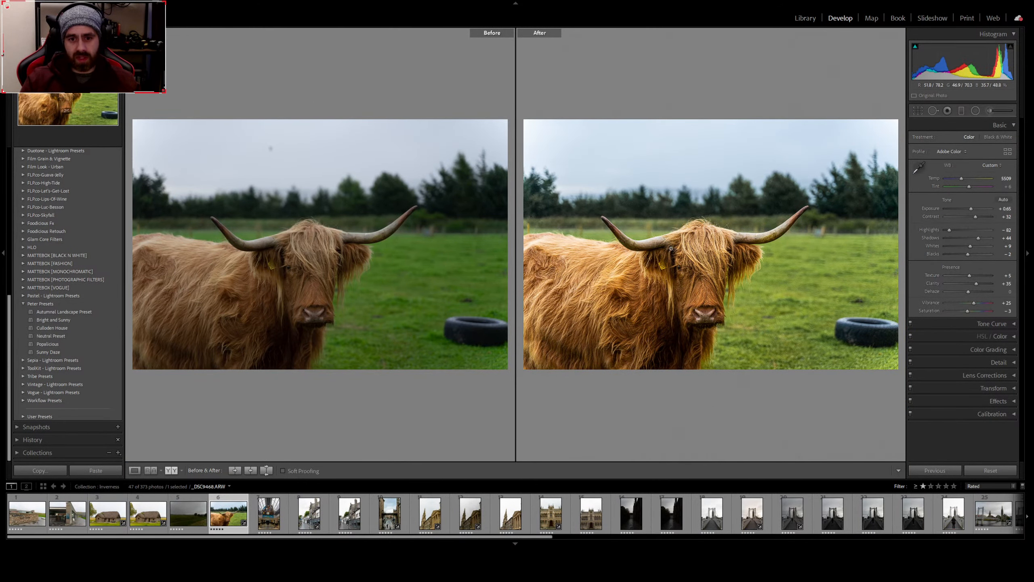
pyautogui.click(672, 248)
pyautogui.click(673, 248)
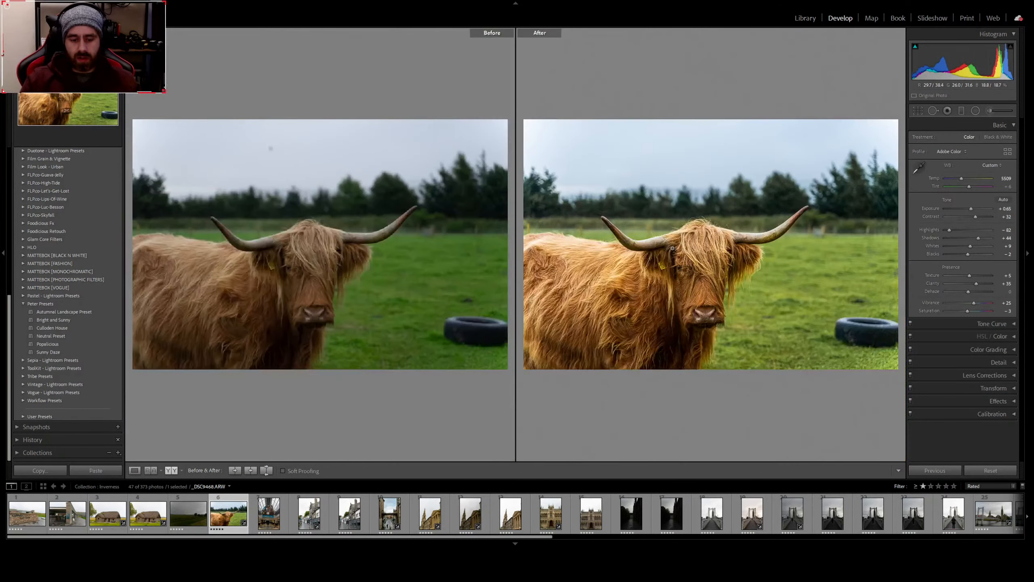
# Leave the before/after comparison and set the cow photo's exposure to +0.70
pyautogui.press('y')
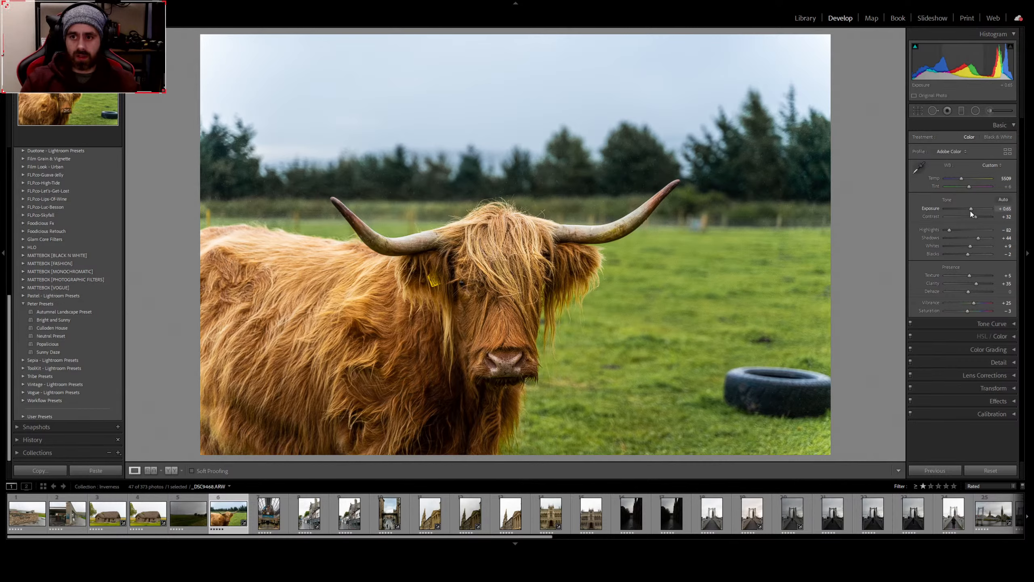
pyautogui.moveTo(972, 212); pyautogui.dragTo(973, 215)
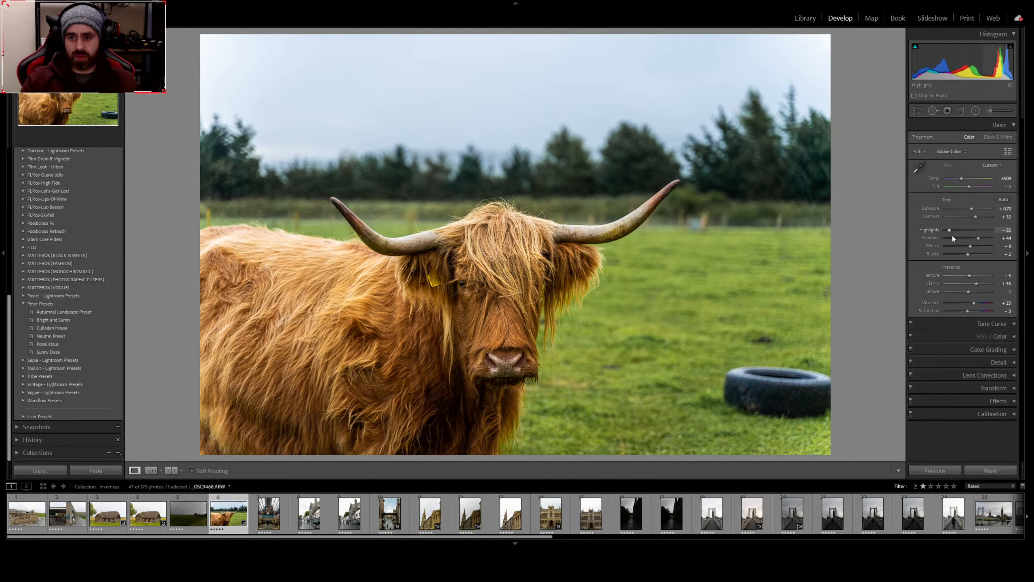
# Try raising the whites and resetting them to 0, and undo both changes
pyautogui.moveTo(970, 245)
pyautogui.mouseDown()
pyautogui.moveTo(952, 249)
pyautogui.moveTo(975, 247)
pyautogui.mouseUp()
pyautogui.doubleClick(974, 247)
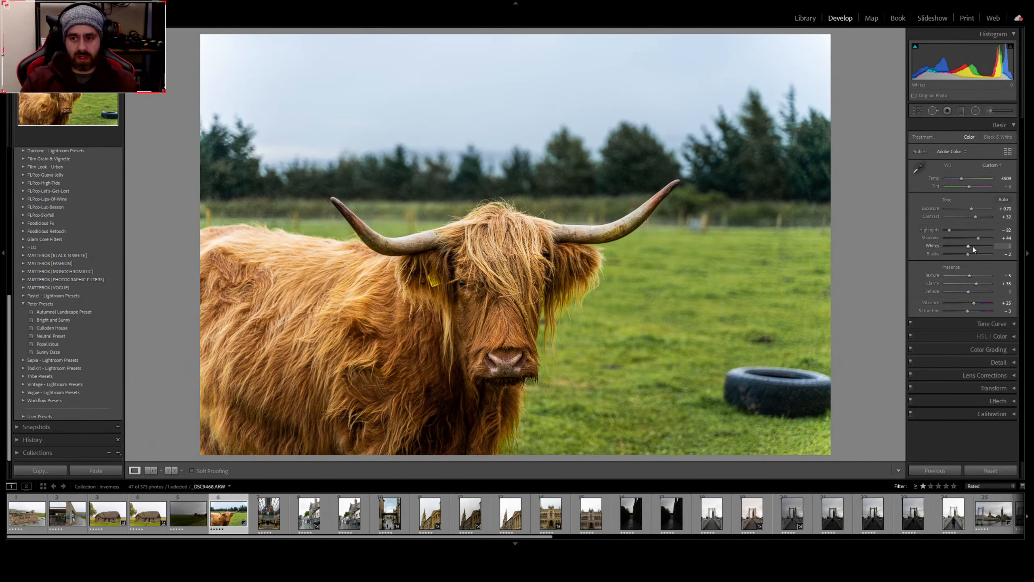
pyautogui.hotkey('ctrl', 'z')
pyautogui.hotkey('ctrl', 'z')
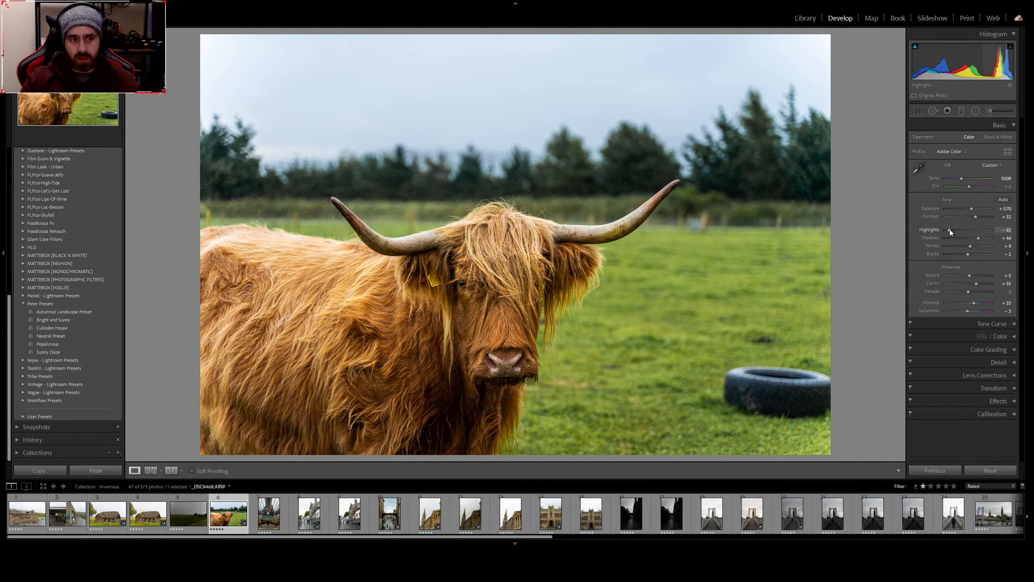
# Set the highlights to -100 and inspect the bright fur on the cow's back up close
pyautogui.moveTo(949, 230); pyautogui.dragTo(946, 230)
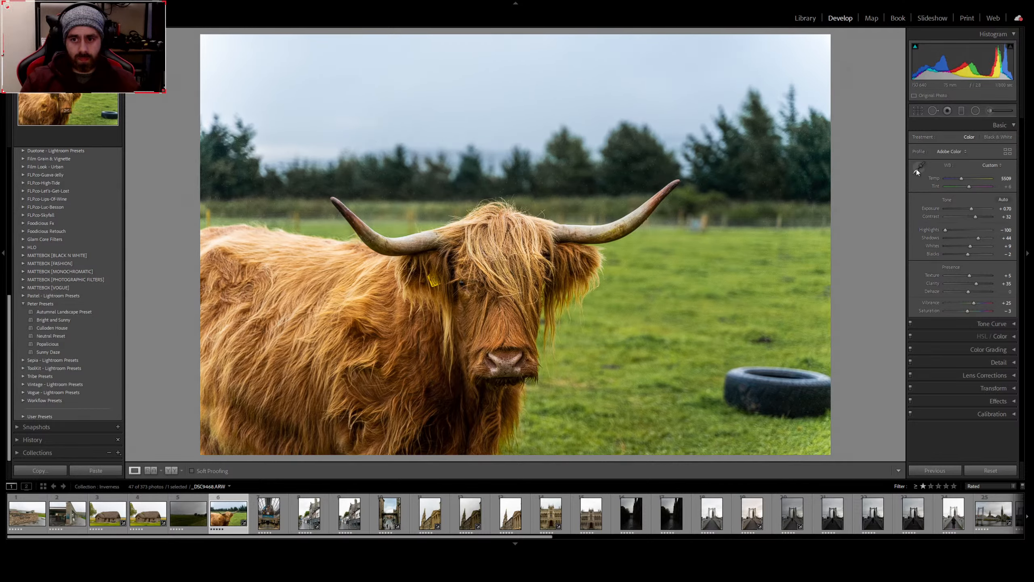
pyautogui.click(230, 247)
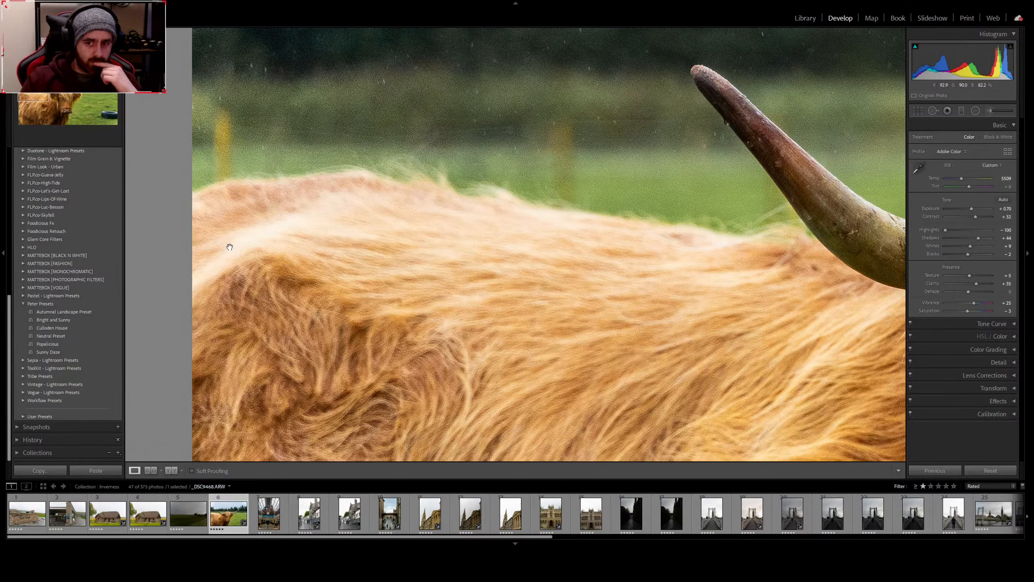
pyautogui.click(227, 247)
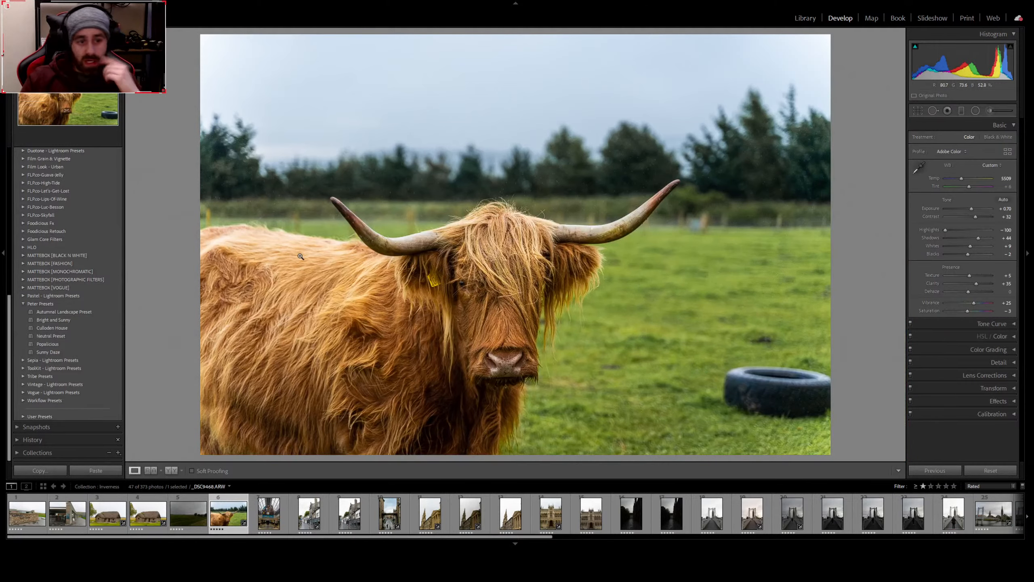
# Crop the photo to the 4 x 5 / 8 x 10 aspect ratio, framing both horns and most of the tyre while trimming the cow's back
pyautogui.click(919, 112)
pyautogui.click(990, 140)
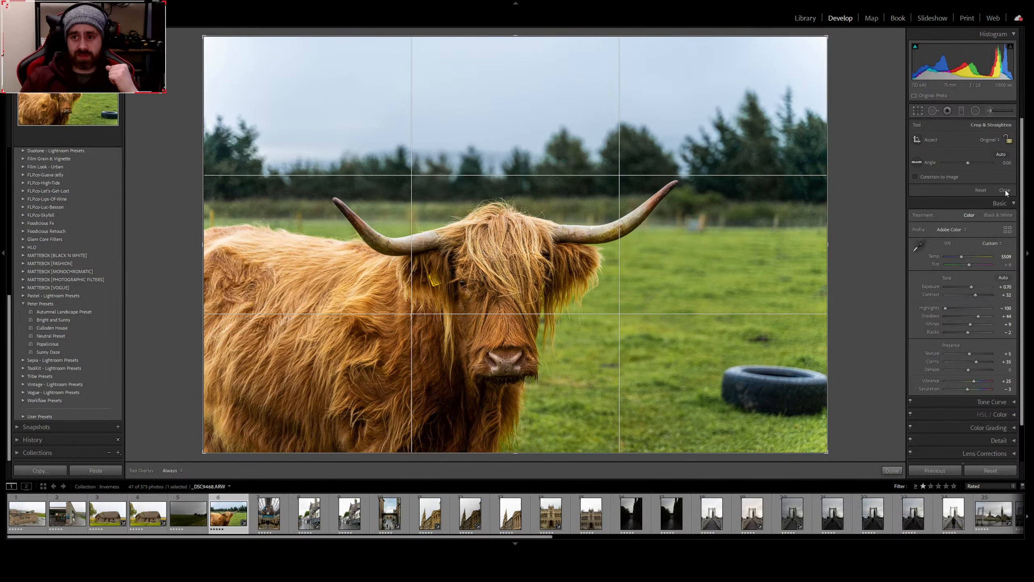
pyautogui.click(946, 187)
pyautogui.moveTo(628, 282); pyautogui.dragTo(590, 293)
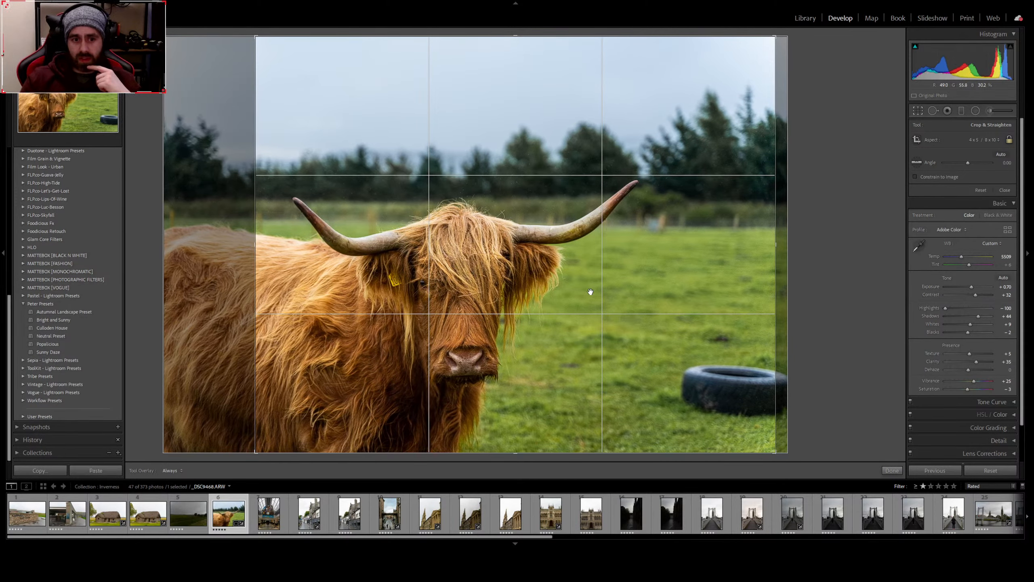
pyautogui.click(891, 471)
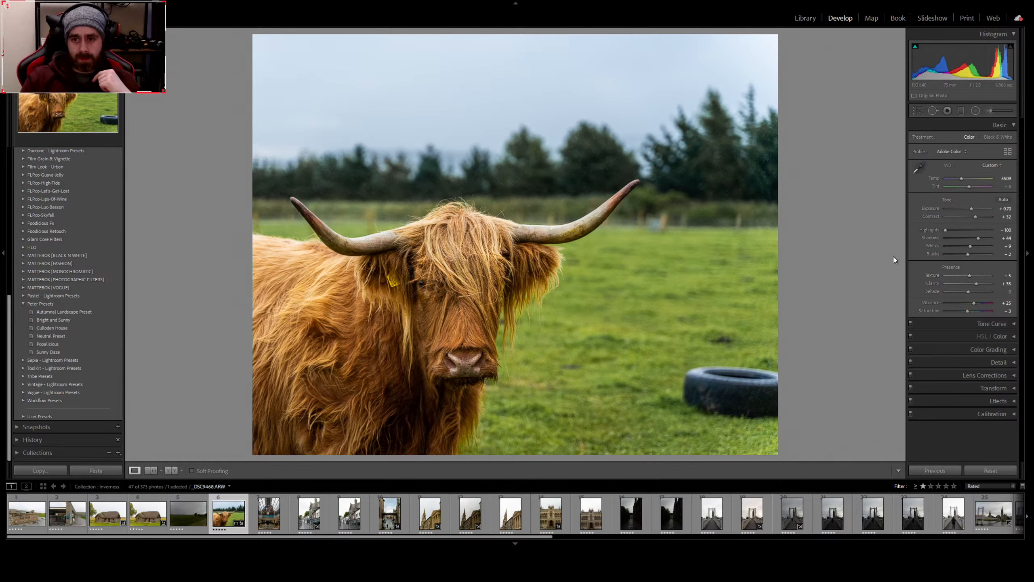
# Try to remove the whole tyre with the Heal brush at size 76, sampling the open grass between it and the cow
pyautogui.click(933, 112)
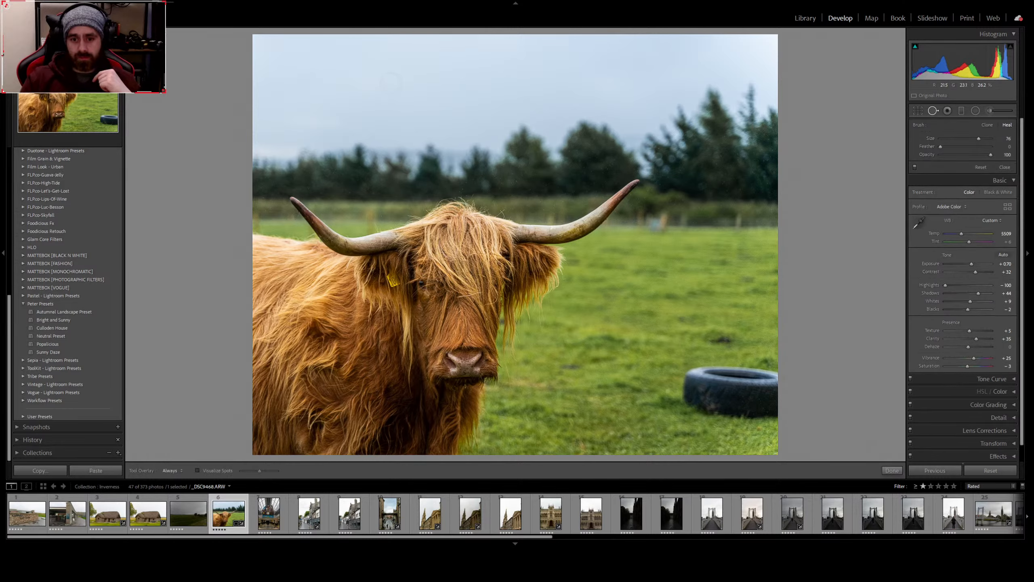
pyautogui.moveTo(691, 395); pyautogui.dragTo(693, 375)
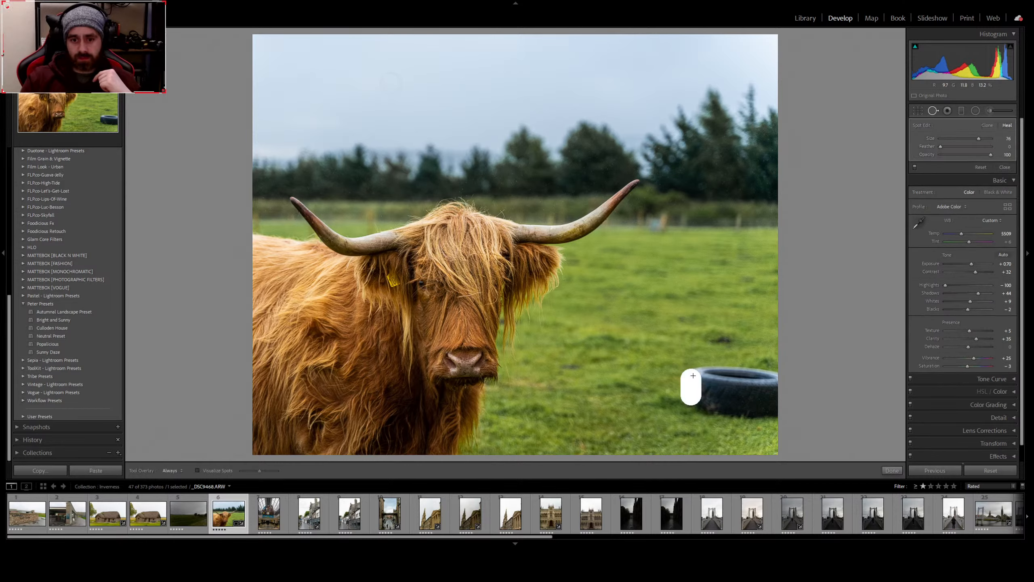
pyautogui.moveTo(779, 388); pyautogui.dragTo(771, 408)
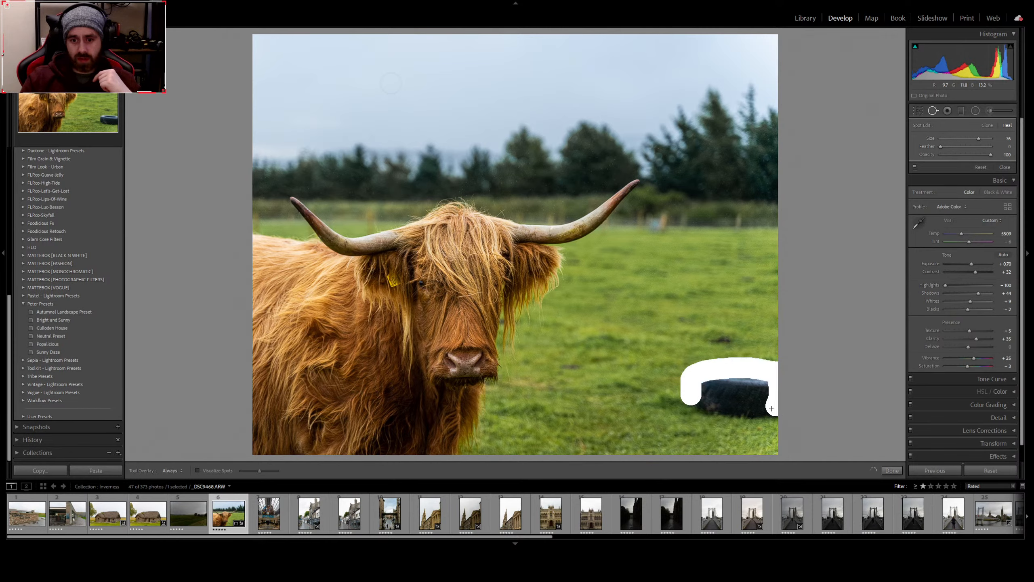
pyautogui.moveTo(708, 406); pyautogui.dragTo(760, 390)
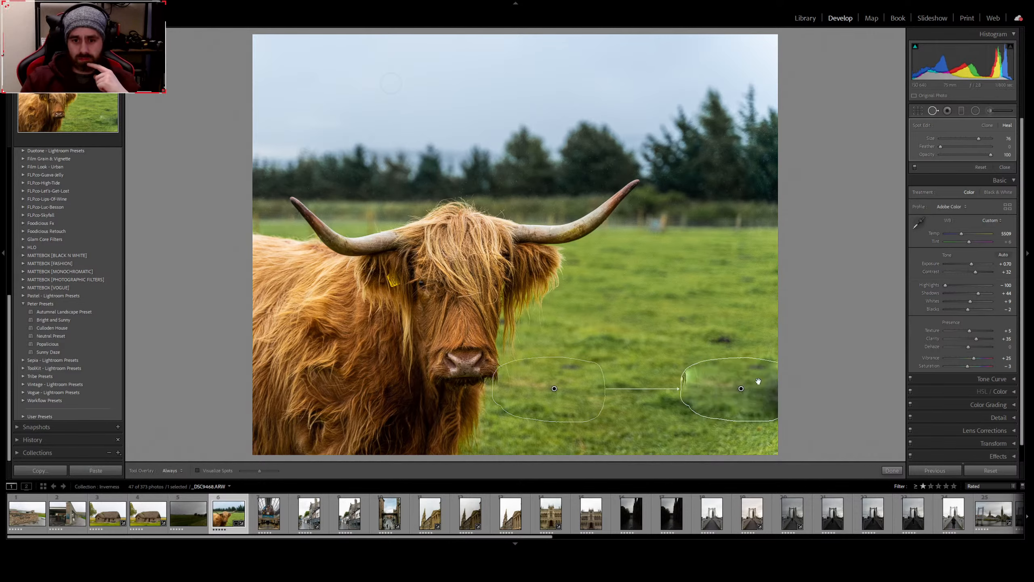
pyautogui.moveTo(586, 400); pyautogui.dragTo(605, 401)
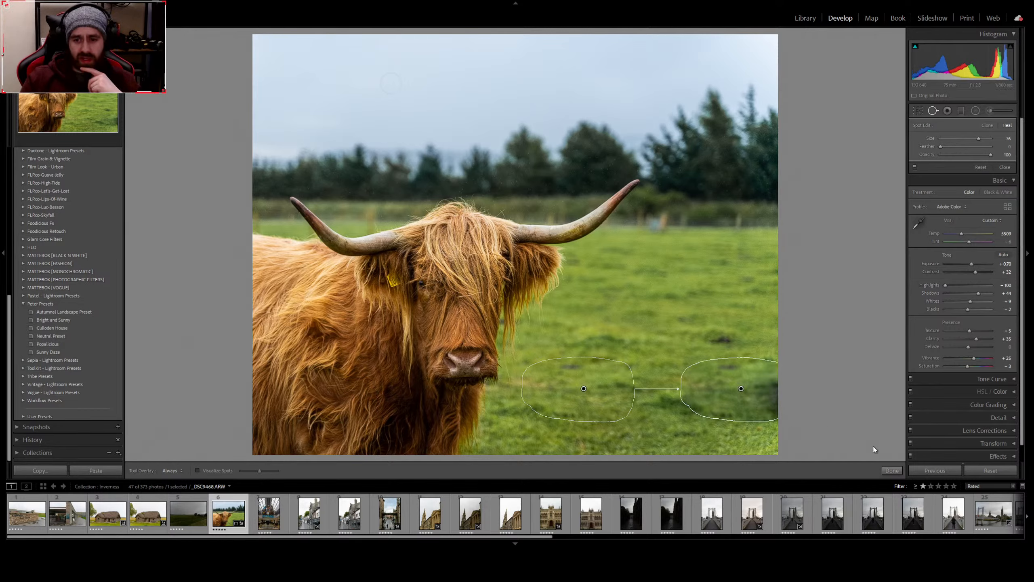
pyautogui.click(892, 470)
# Inspect the healed grass up close and undo the tyre removal
pyautogui.click(662, 333)
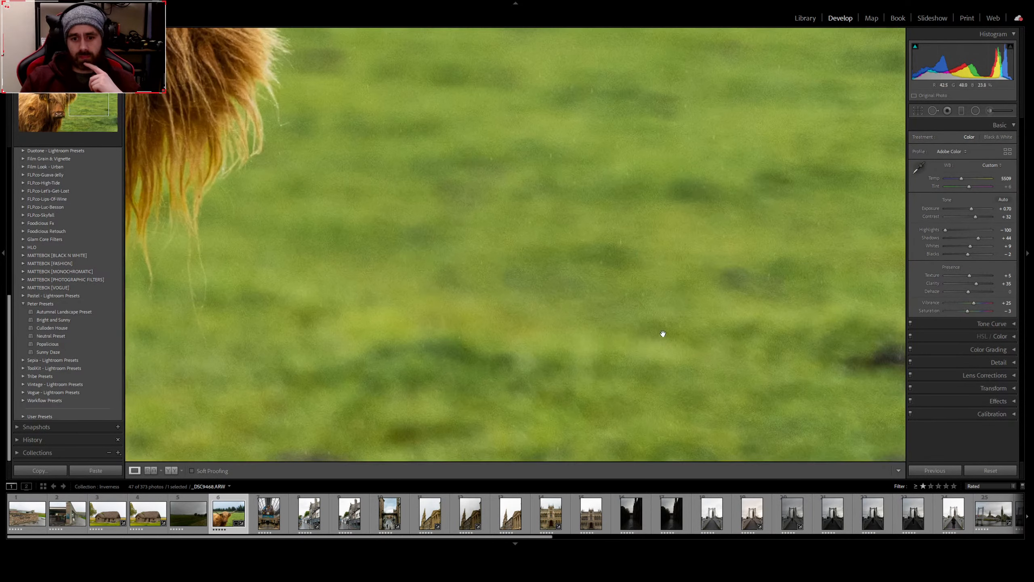
pyautogui.click(662, 328)
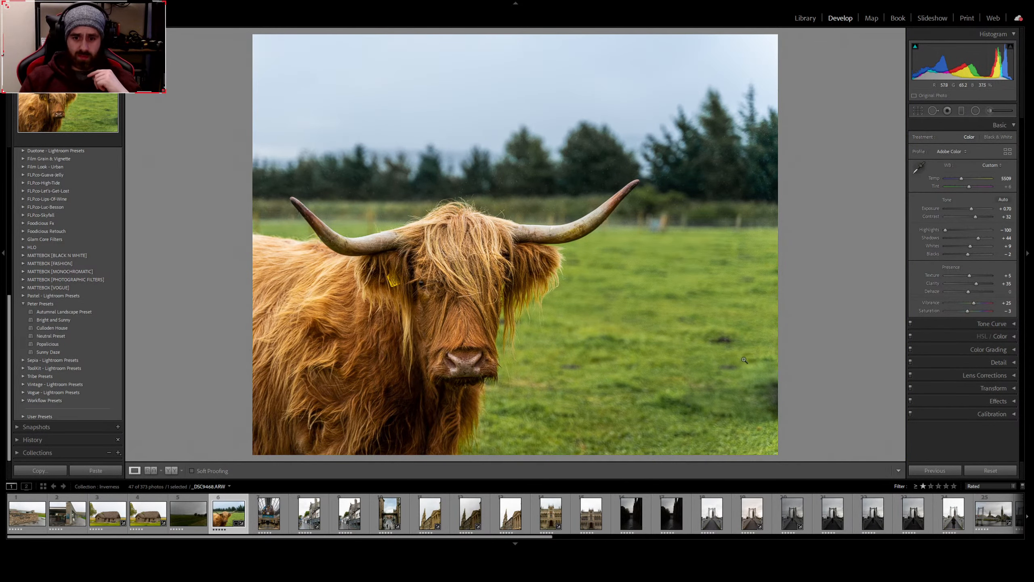
pyautogui.hotkey('ctrl', 'z')
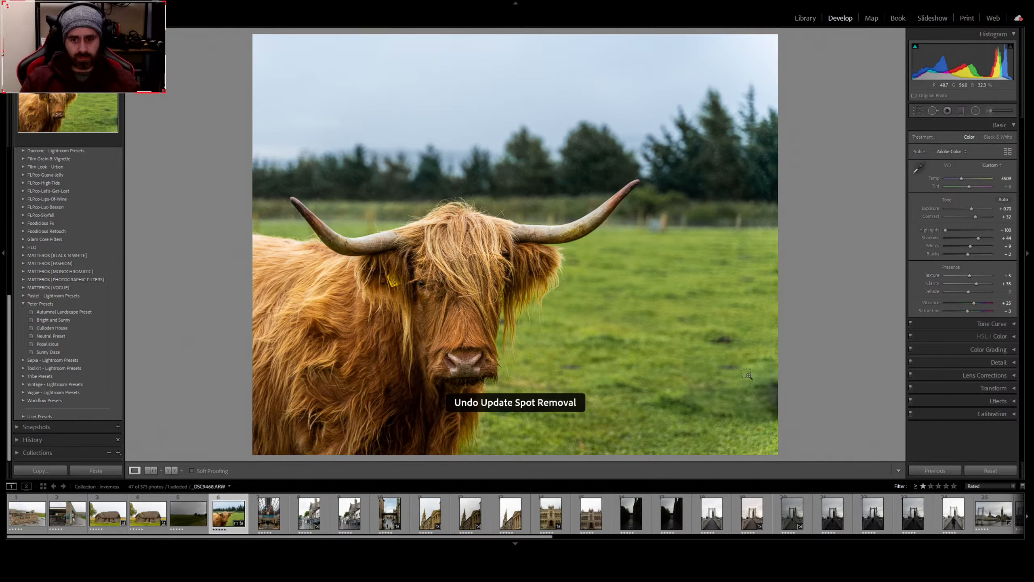
pyautogui.hotkey('ctrl', 'z')
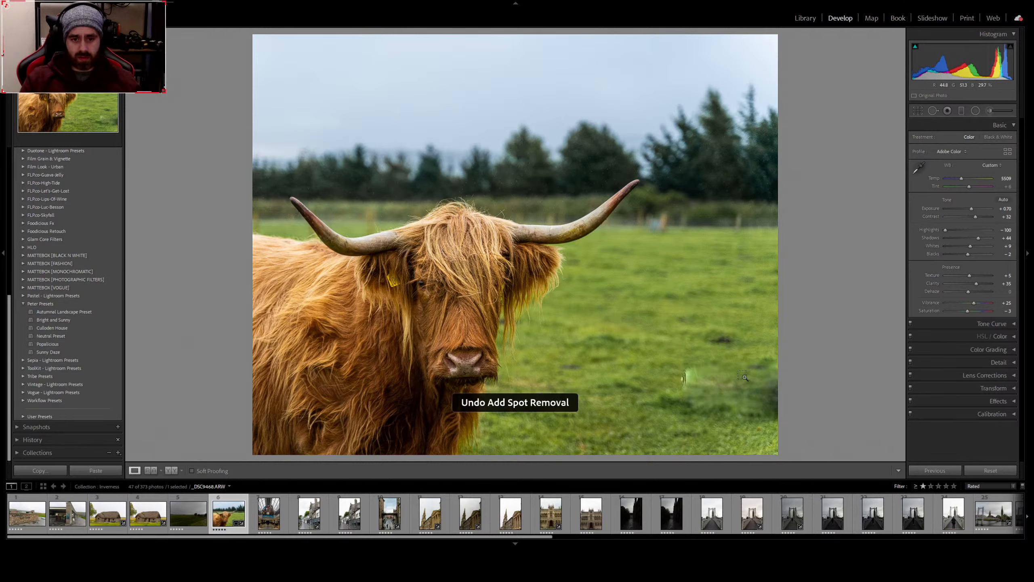
# Try healing the tyre in small vertical sections from the edge nearest the cow, using the adjacent grass as the source
pyautogui.click(932, 110)
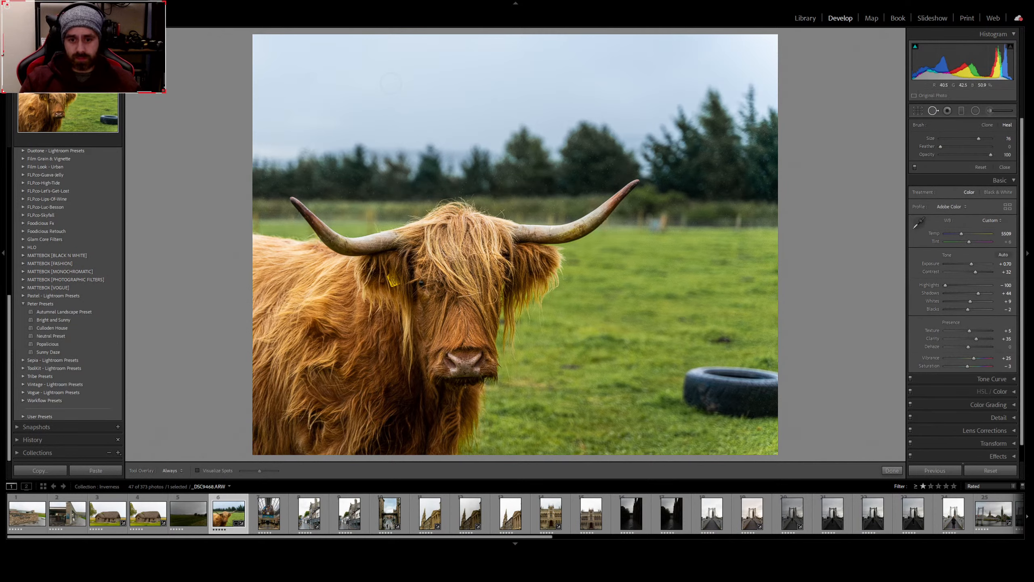
pyautogui.moveTo(691, 397)
pyautogui.mouseDown()
pyautogui.moveTo(713, 394)
pyautogui.moveTo(689, 347)
pyautogui.mouseUp()
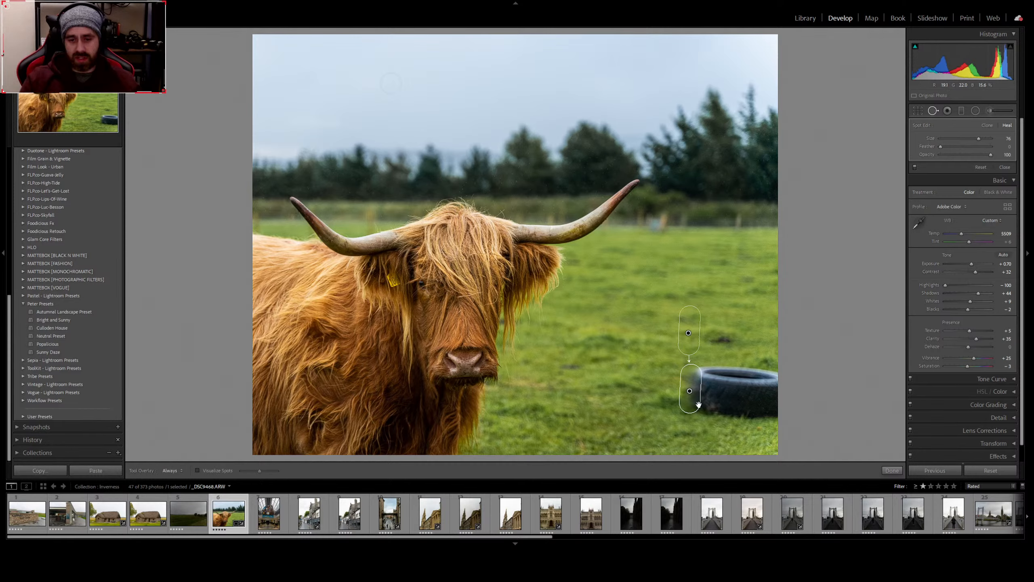
pyautogui.moveTo(683, 353); pyautogui.dragTo(660, 410)
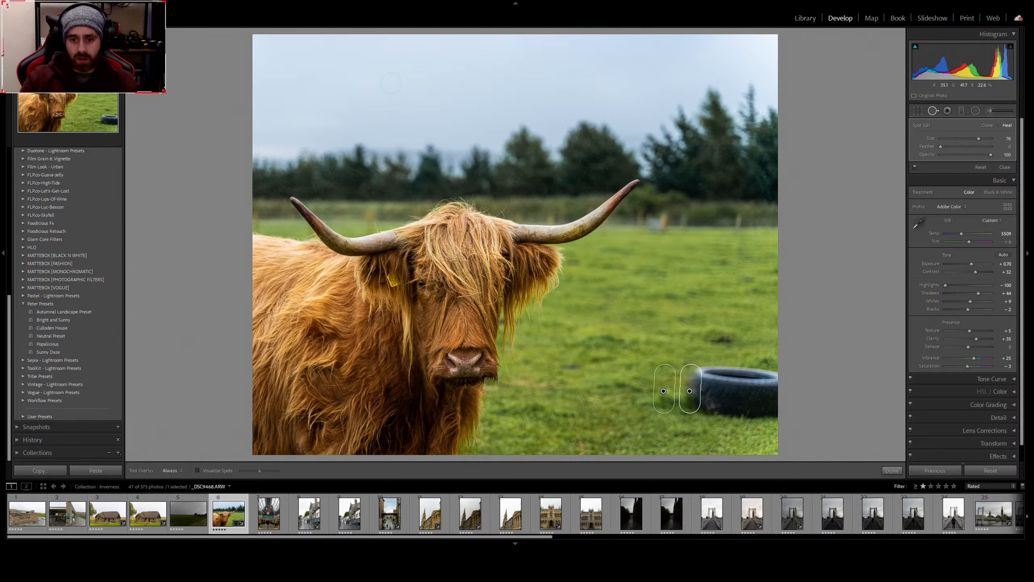
pyautogui.moveTo(704, 381)
pyautogui.mouseDown()
pyautogui.moveTo(707, 416)
pyautogui.moveTo(704, 371)
pyautogui.moveTo(720, 377)
pyautogui.moveTo(722, 415)
pyautogui.moveTo(628, 405)
pyautogui.mouseUp()
pyautogui.moveTo(623, 405); pyautogui.dragTo(618, 409)
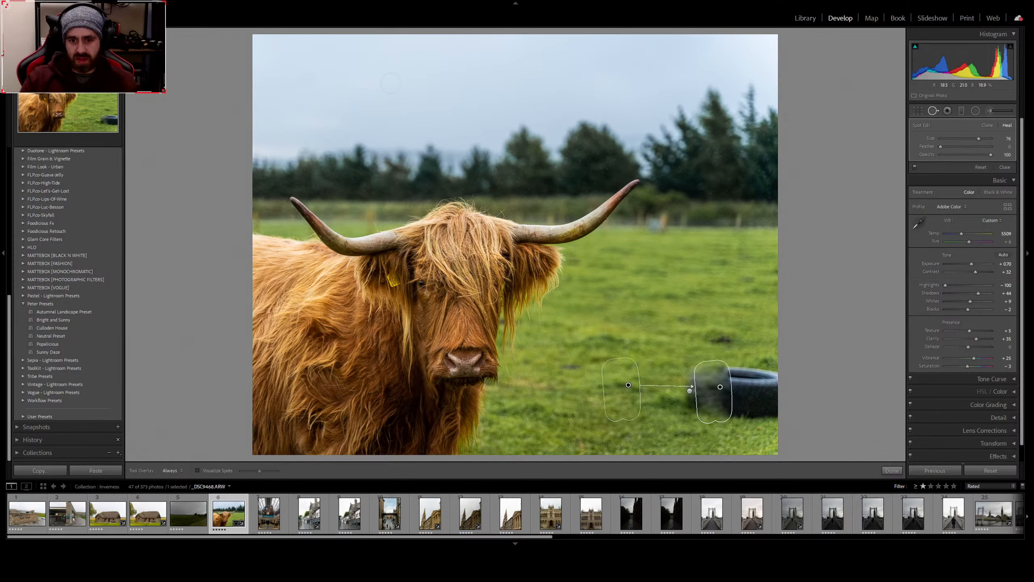
pyautogui.click(898, 469)
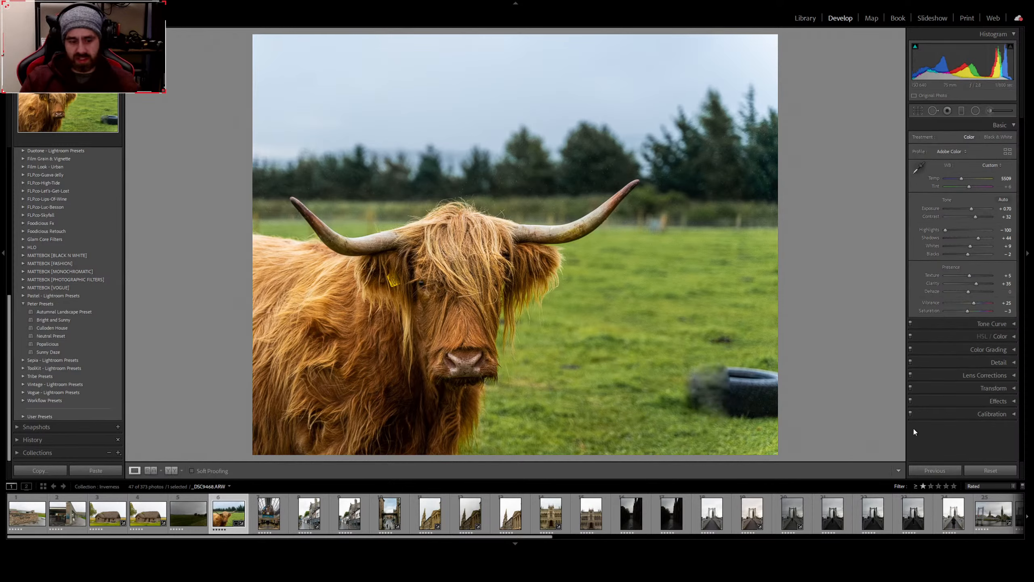
# Undo the partial heals so the tyre is restored
pyautogui.hotkey('ctrl', 'z')
pyautogui.hotkey('ctrl', 'z')
pyautogui.hotkey('ctrl', 'z')
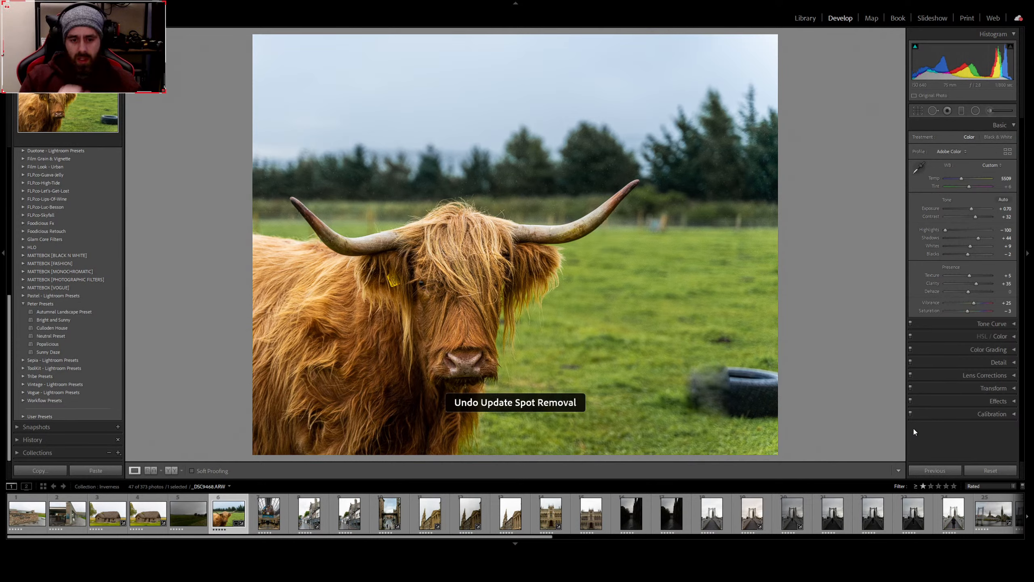
pyautogui.hotkey('ctrl', 'z')
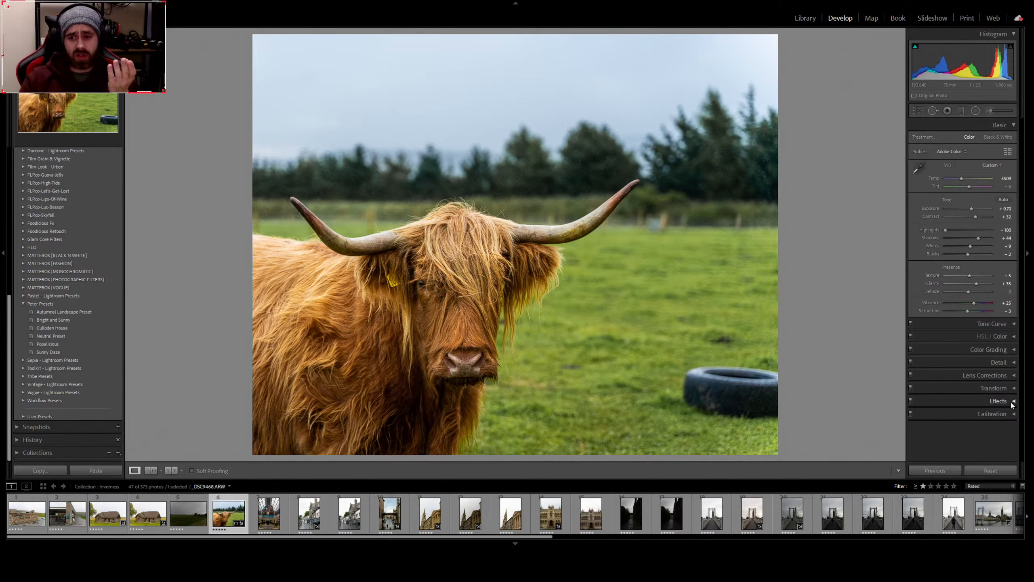
# Try the Level Upright correction on the cow photo and switch Upright back to Off
pyautogui.click(1006, 388)
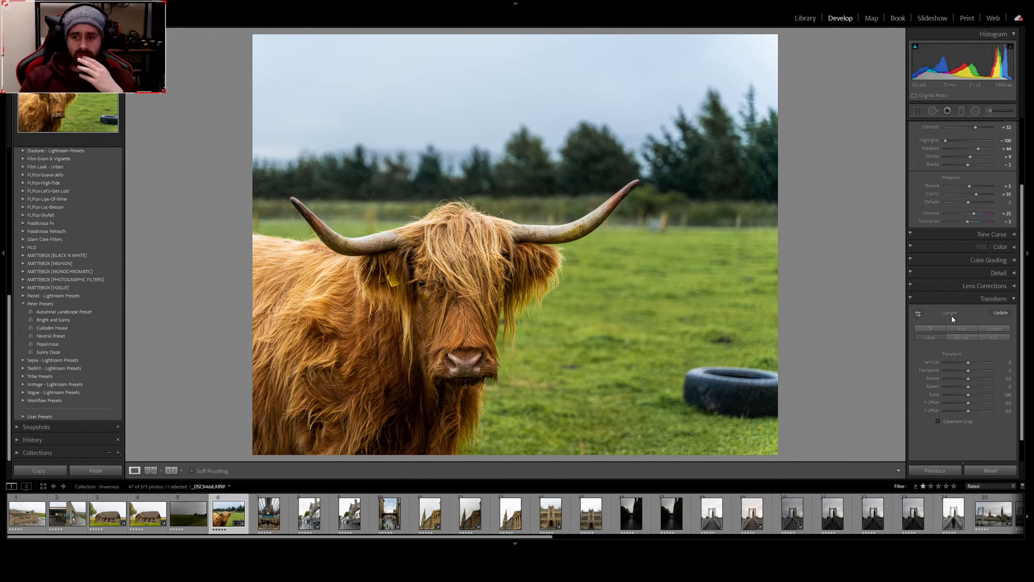
pyautogui.click(932, 338)
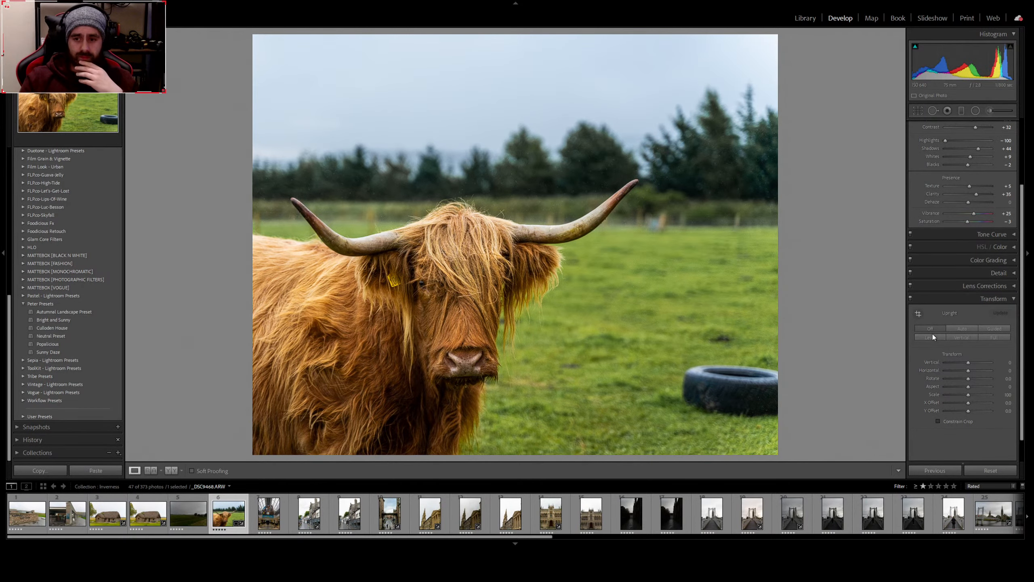
pyautogui.click(929, 327)
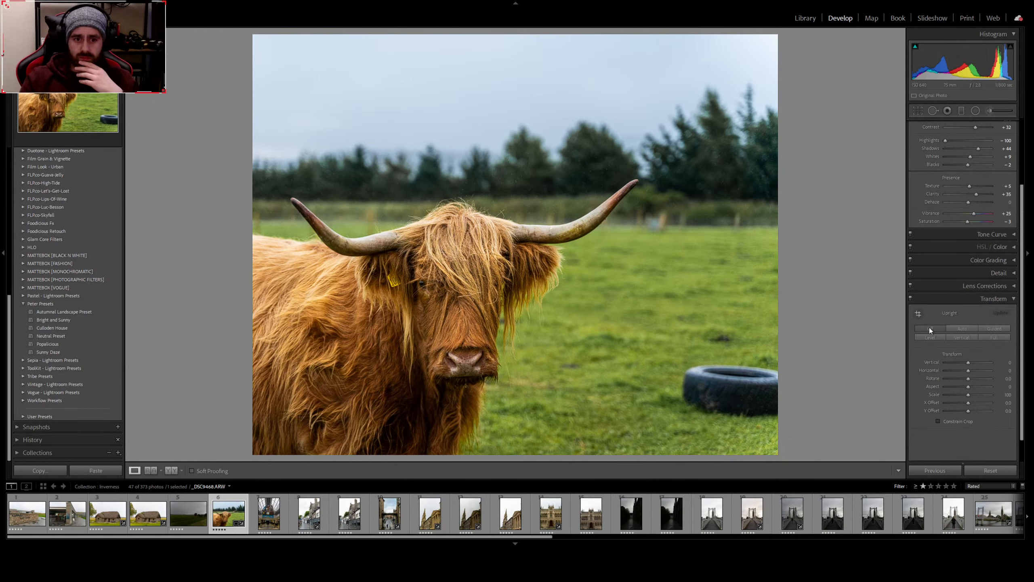
pyautogui.click(1012, 299)
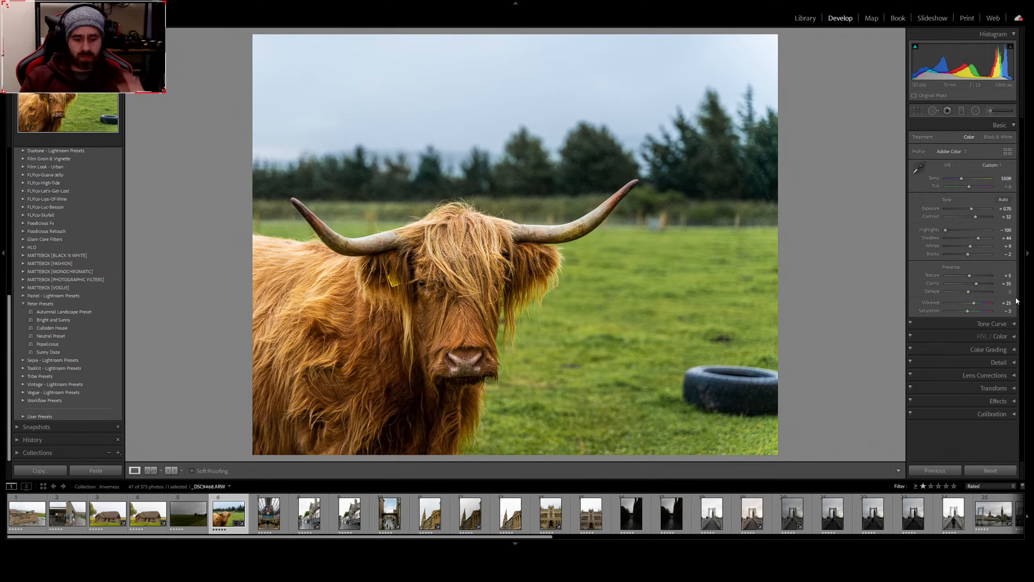
# Compare the cropped photo before and after side by side, zooming in on the grass and the cow's horn and fringe
pyautogui.press('y')
pyautogui.click(444, 273)
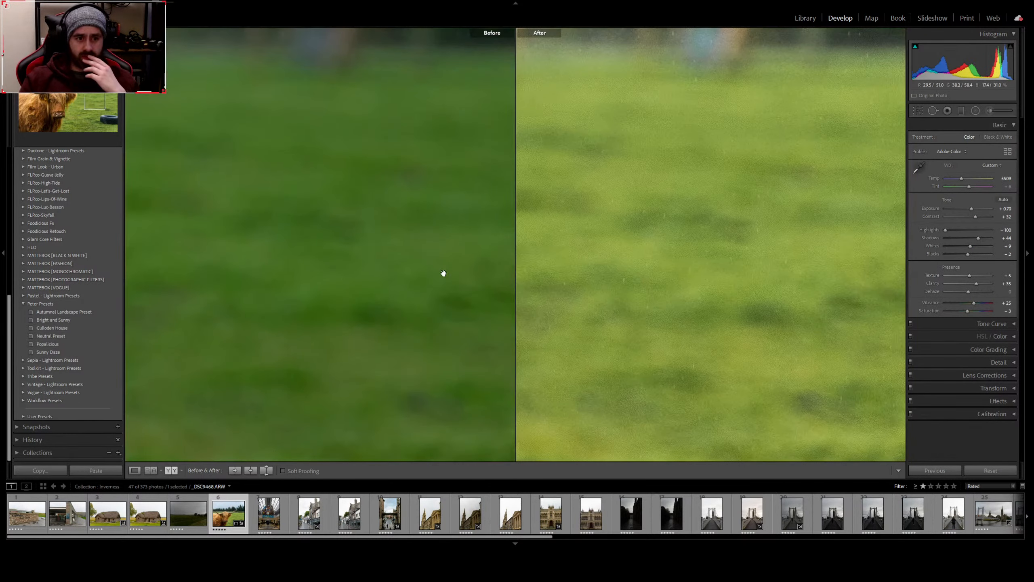
pyautogui.click(445, 274)
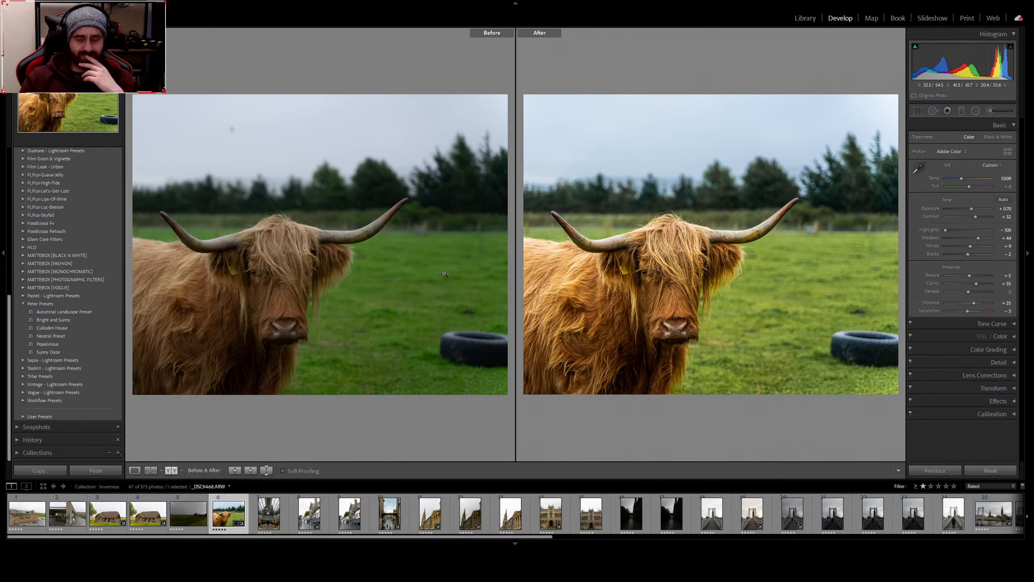
pyautogui.click(622, 240)
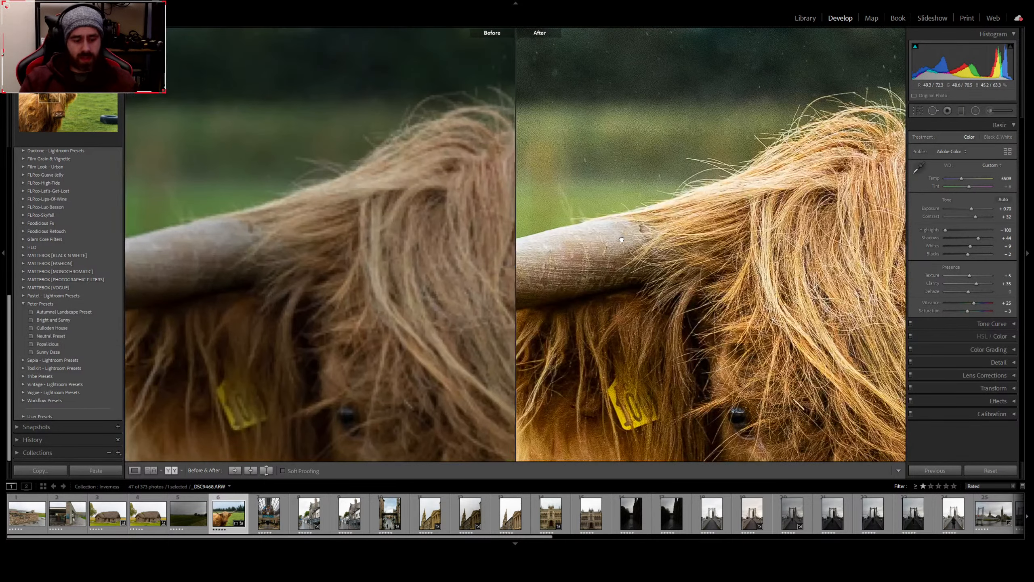
pyautogui.click(622, 240)
# Undo the Upright Off and Level perspective changes
pyautogui.hotkey('ctrl', 'z')
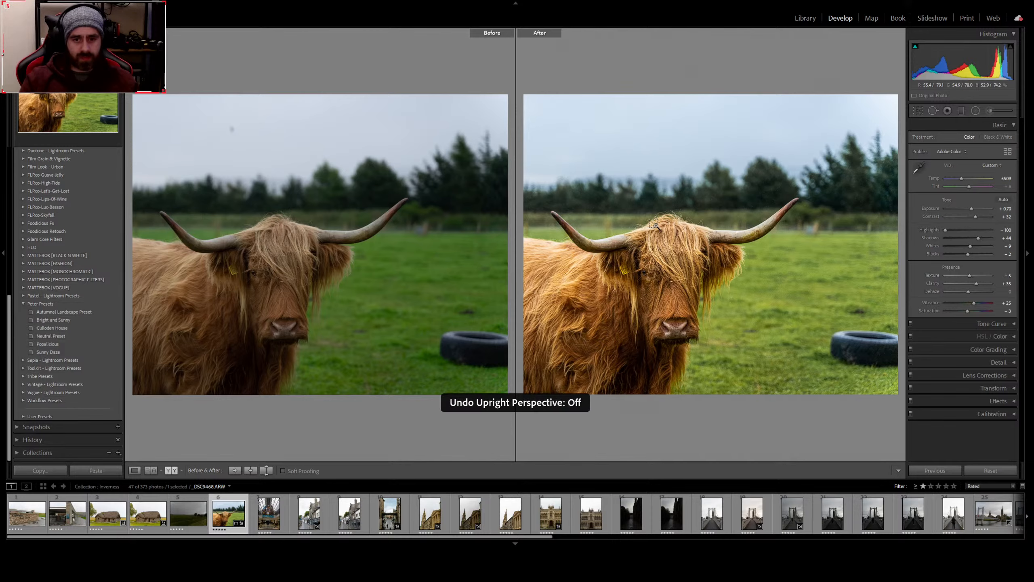
pyautogui.hotkey('ctrl', 'z')
pyautogui.hotkey('ctrl', 'z')
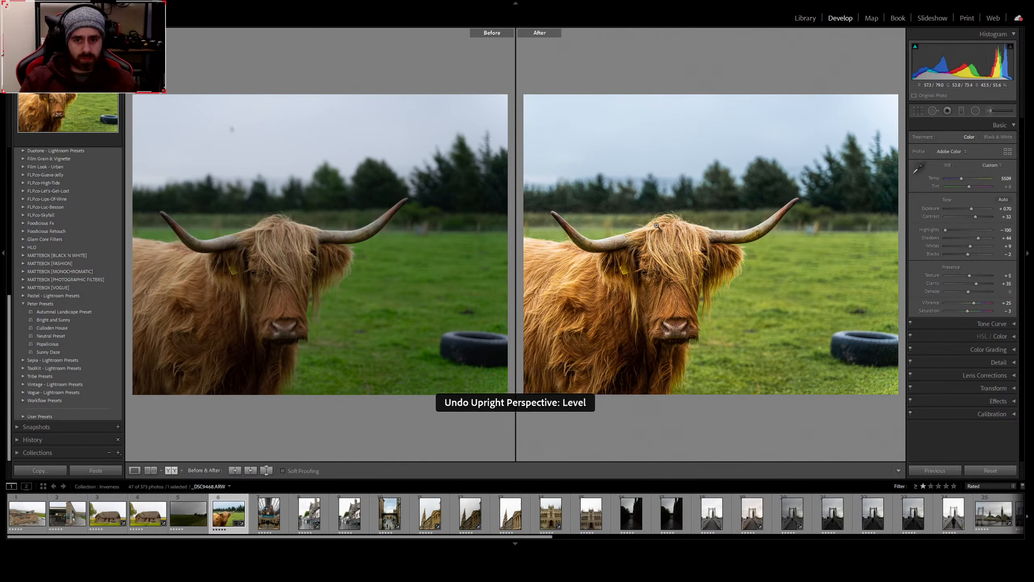
# Undo the two crop rectangle changes on the Highland cow photo and return to the single-photo view
pyautogui.hotkey('ctrl', 'z')
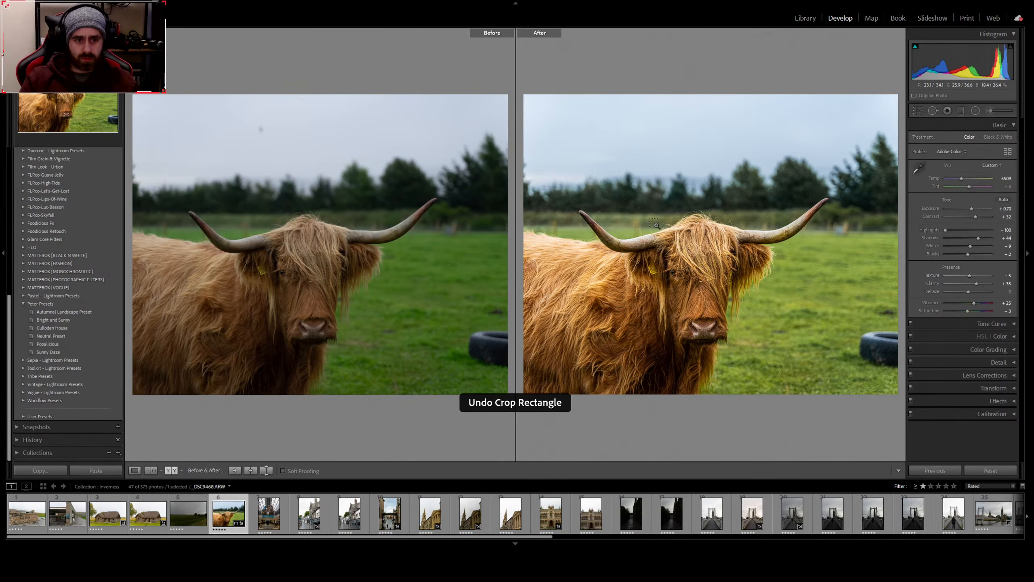
pyautogui.click(655, 271)
pyautogui.click(655, 279)
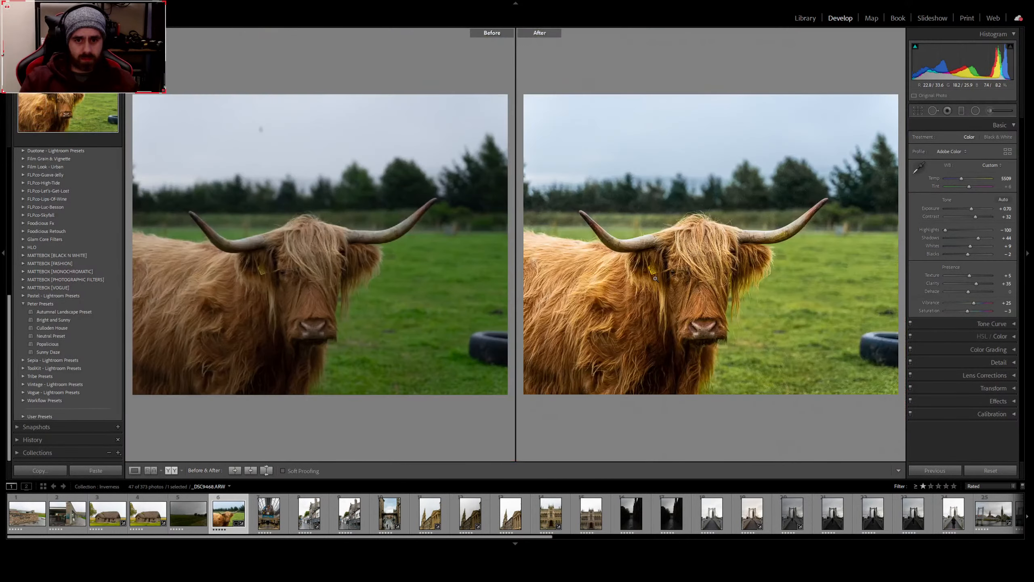
pyautogui.hotkey('ctrl', 'z')
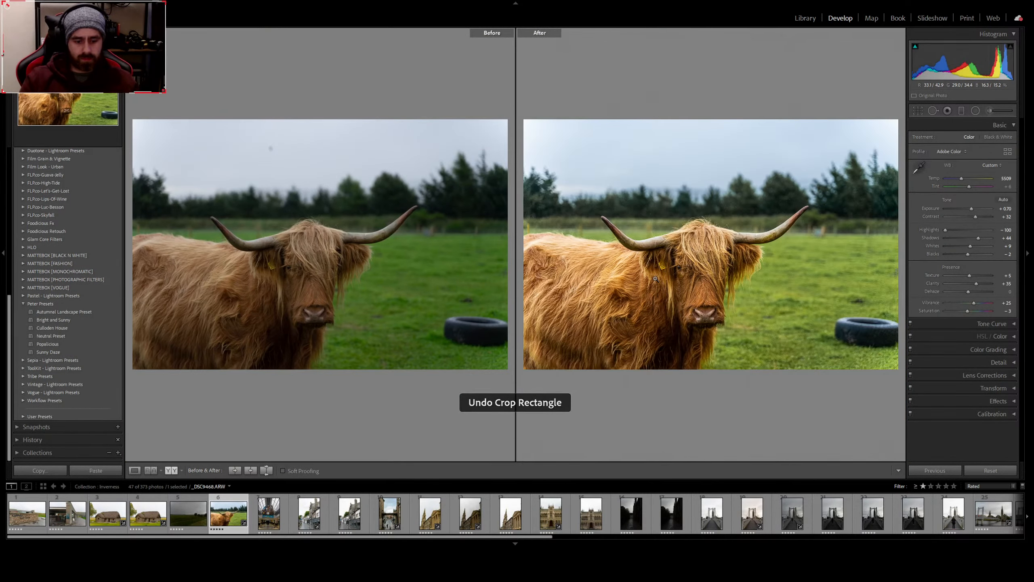
pyautogui.press('y')
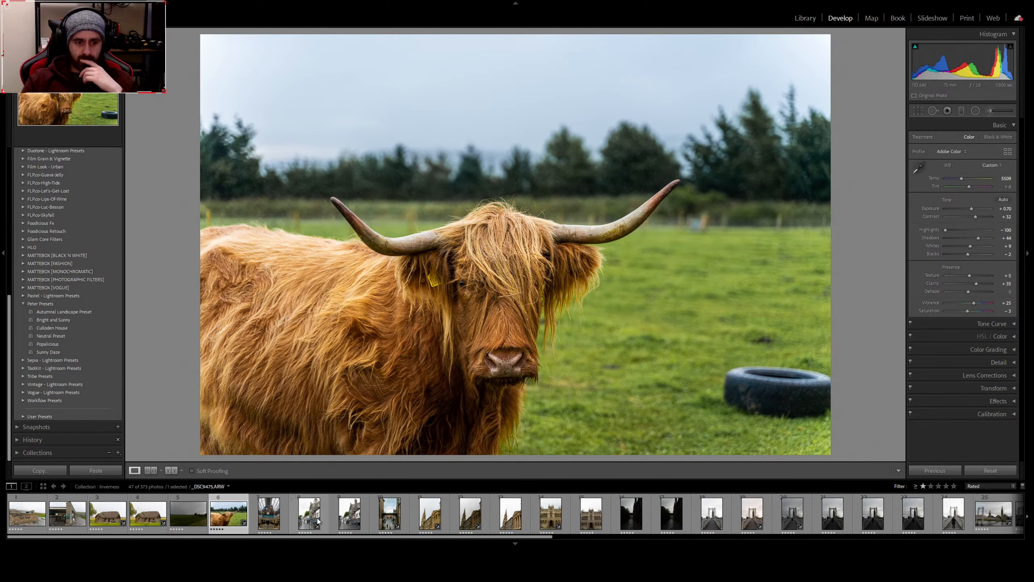
# Compare the two thatched cottage photos before and after editing, one after the other, in side-by-side view
pyautogui.click(307, 524)
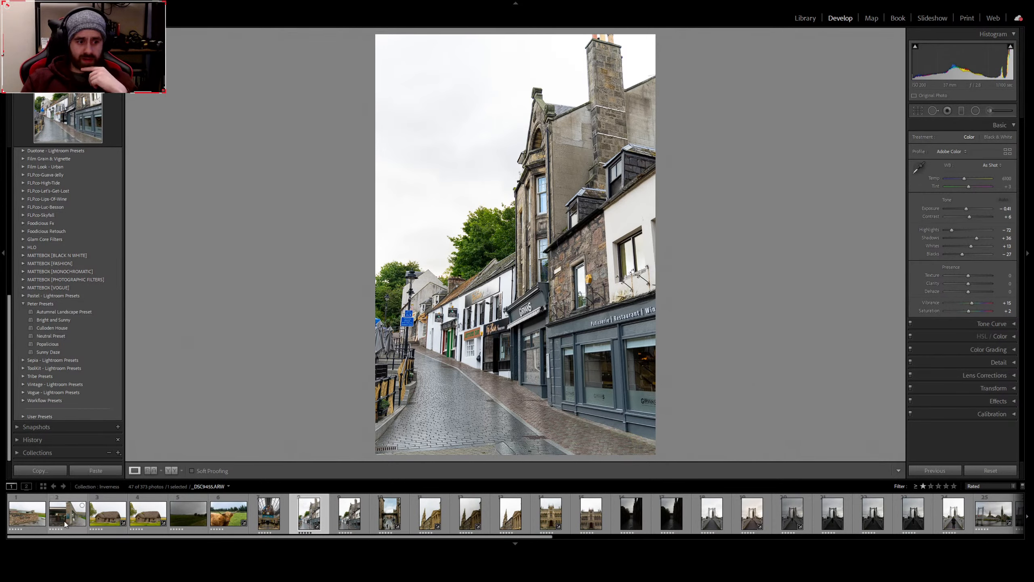
pyautogui.click(102, 519)
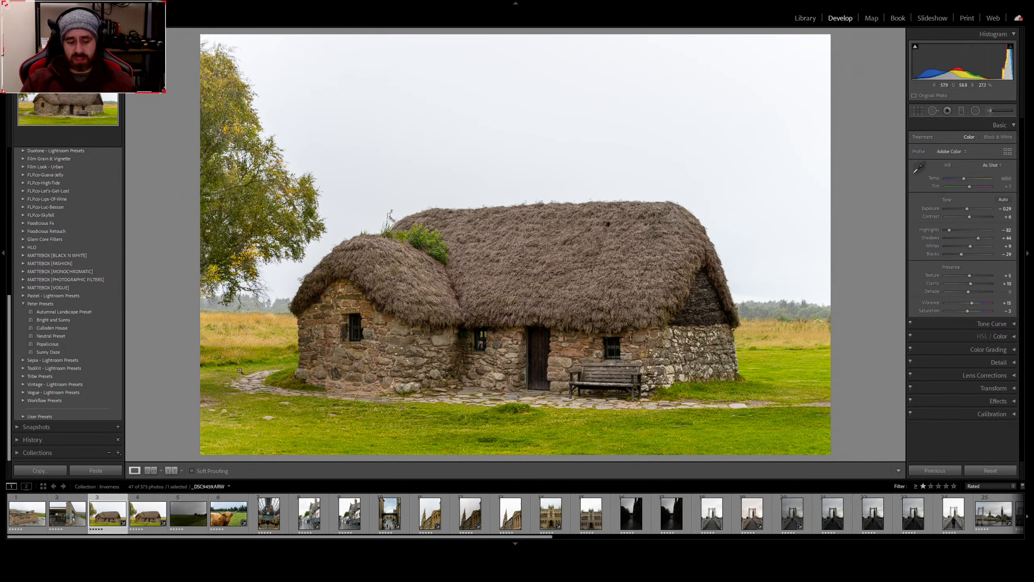
pyautogui.press('y')
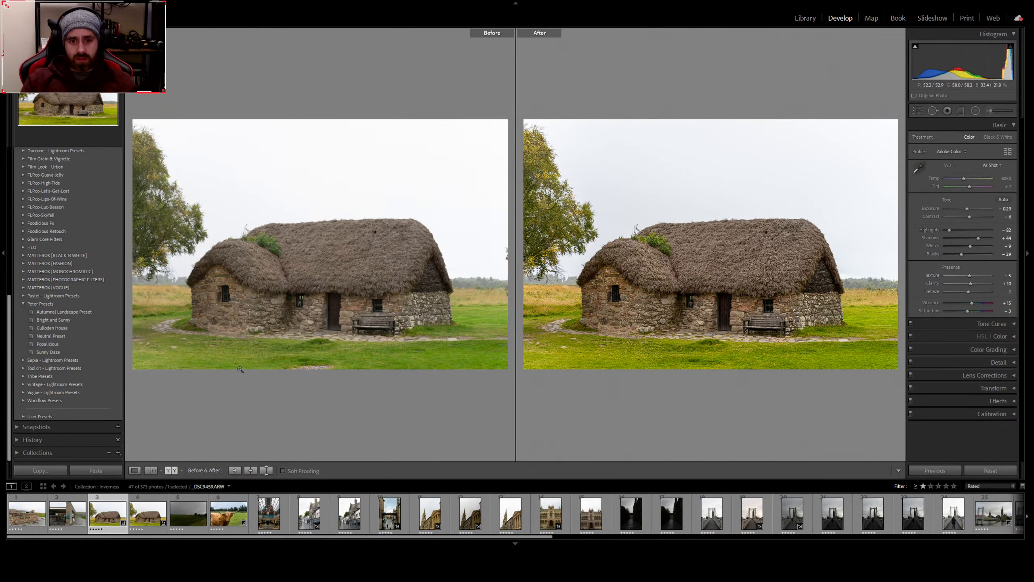
pyautogui.press('y')
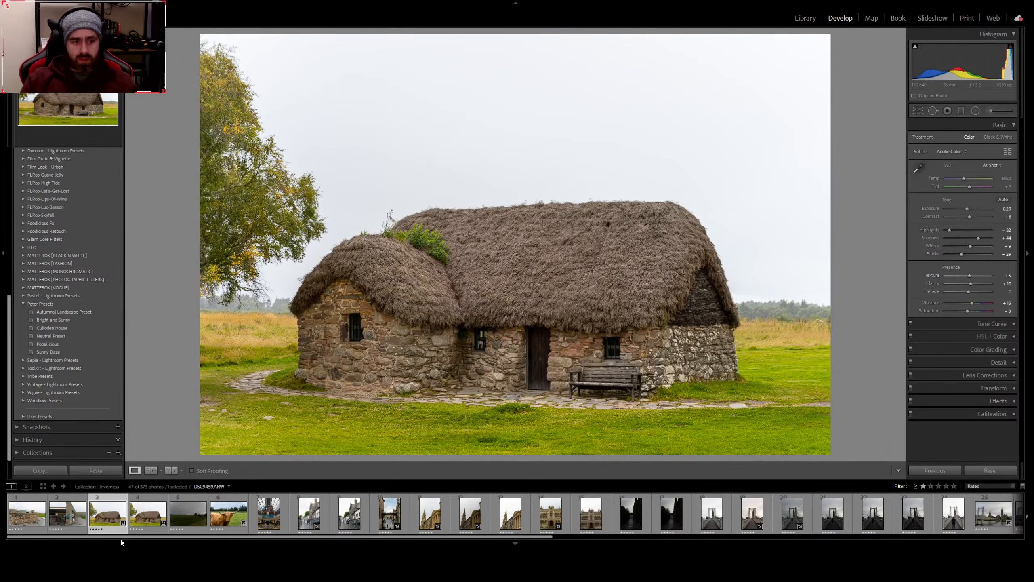
pyautogui.click(150, 515)
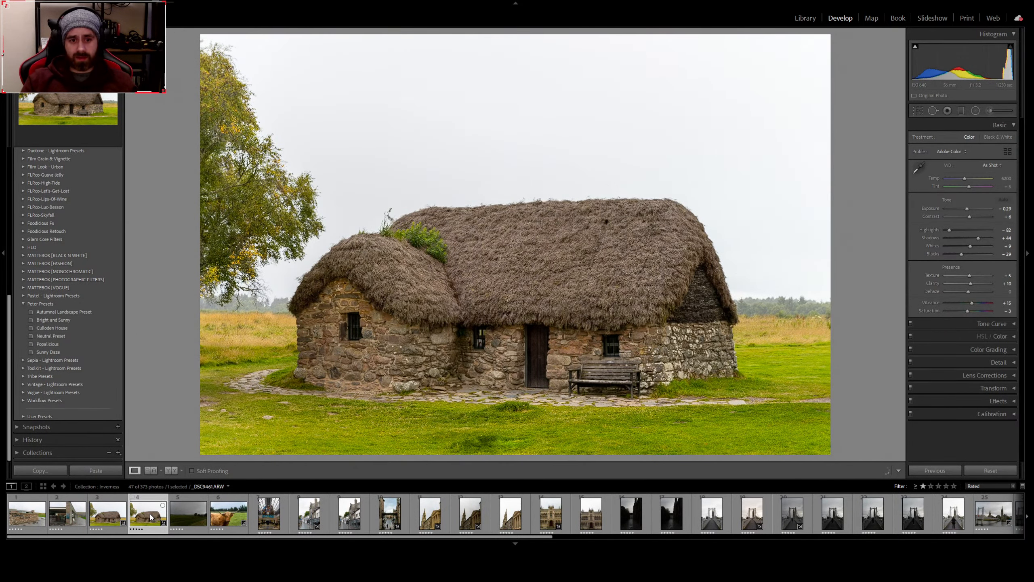
pyautogui.press('y')
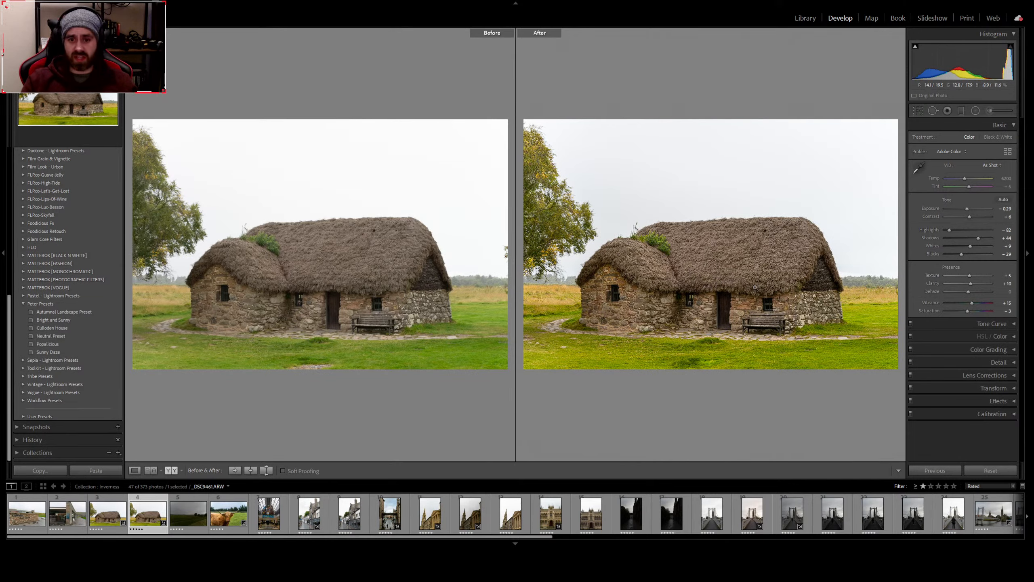
# Review the Highland cow photo before and after side by side, inspecting the fur up close, and return to the single-photo view
pyautogui.click(223, 517)
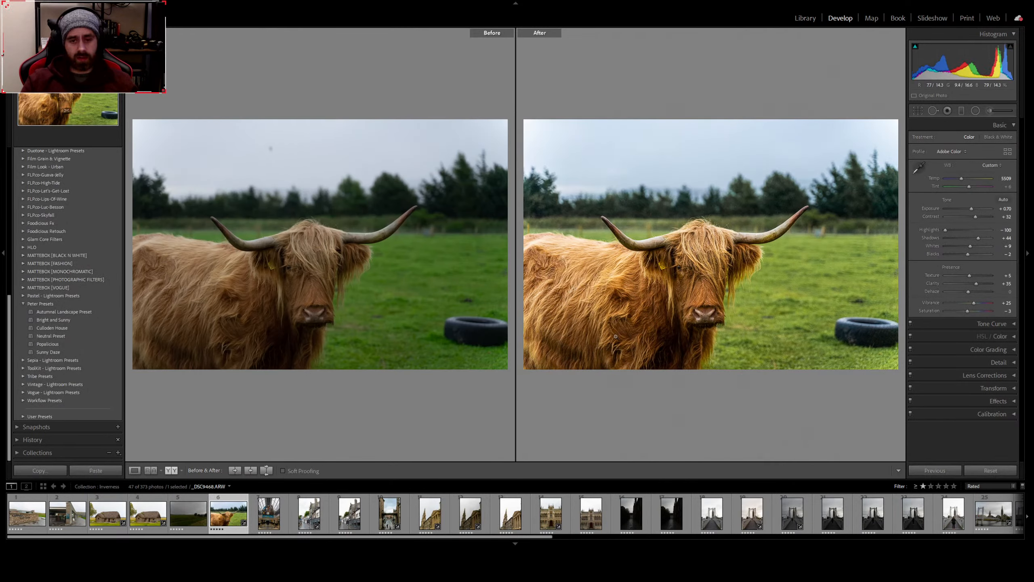
pyautogui.click(644, 276)
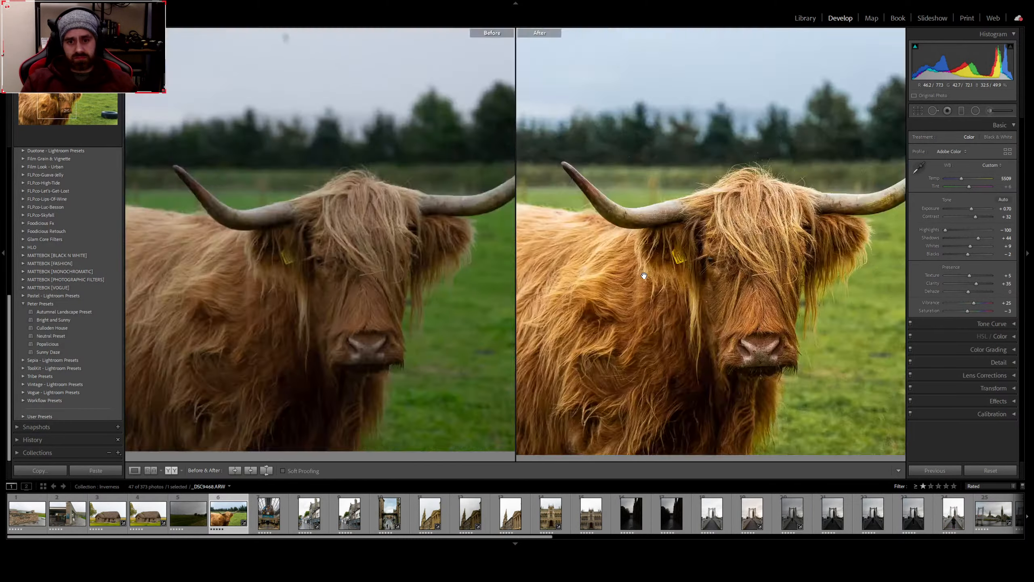
pyautogui.click(644, 276)
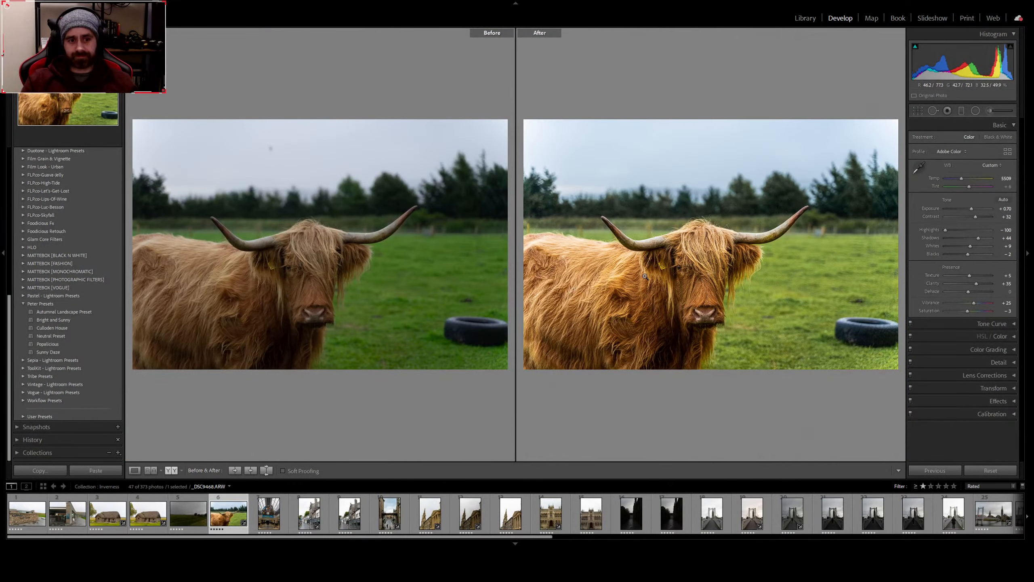
pyautogui.press('y')
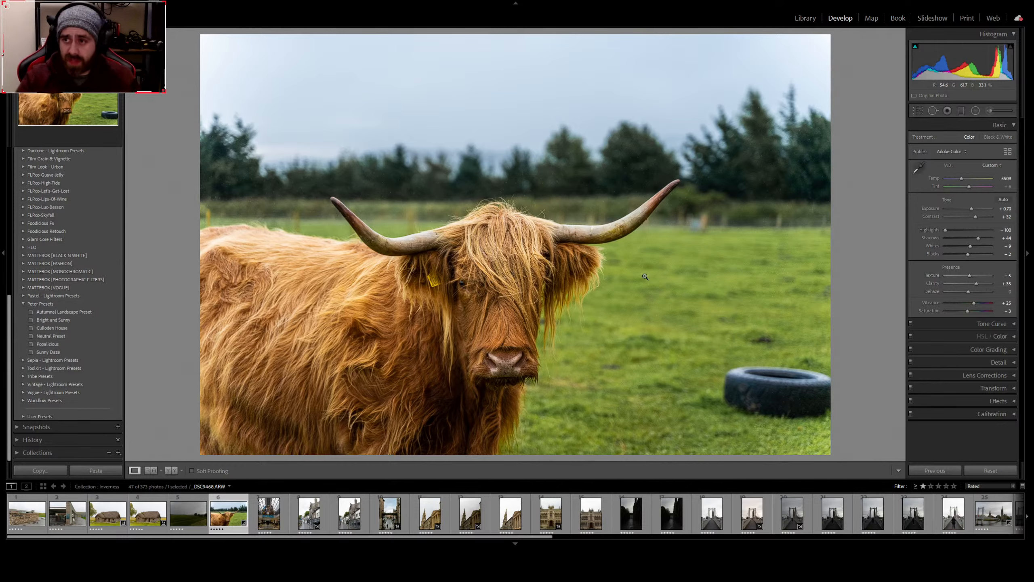